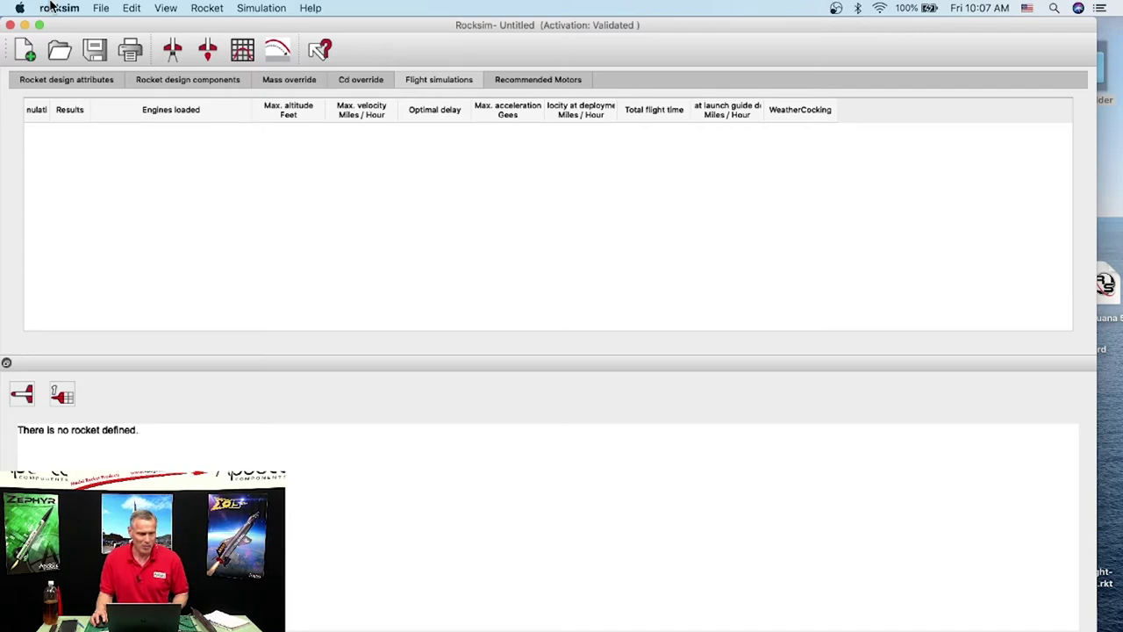
# View RockSim's version and installation information, and close it.
pyautogui.click(54, 7)
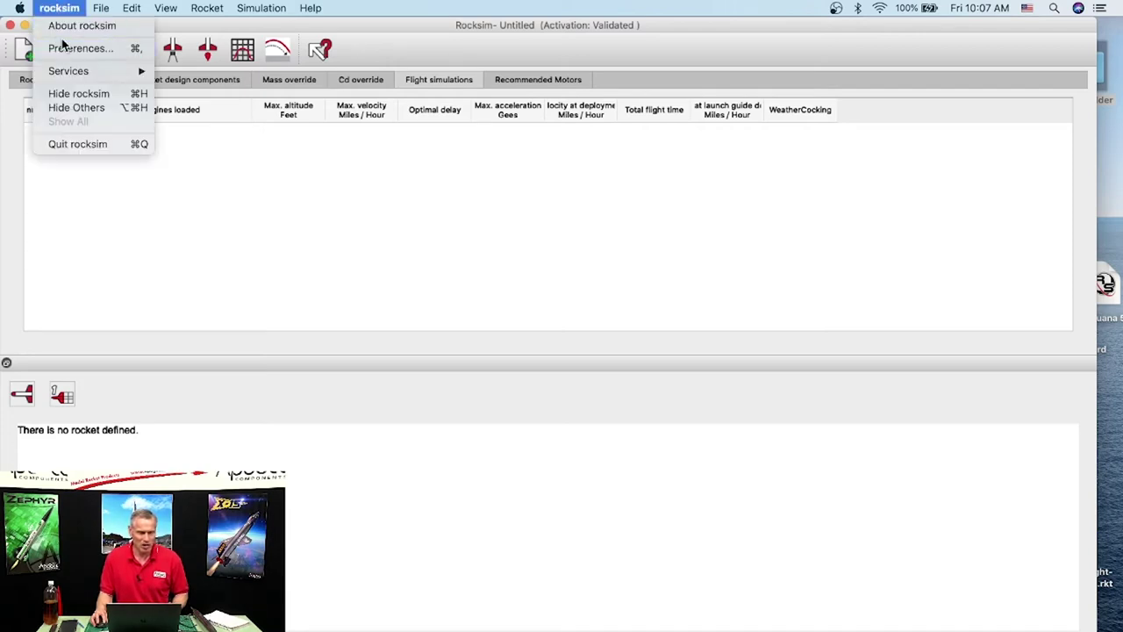
pyautogui.click(53, 24)
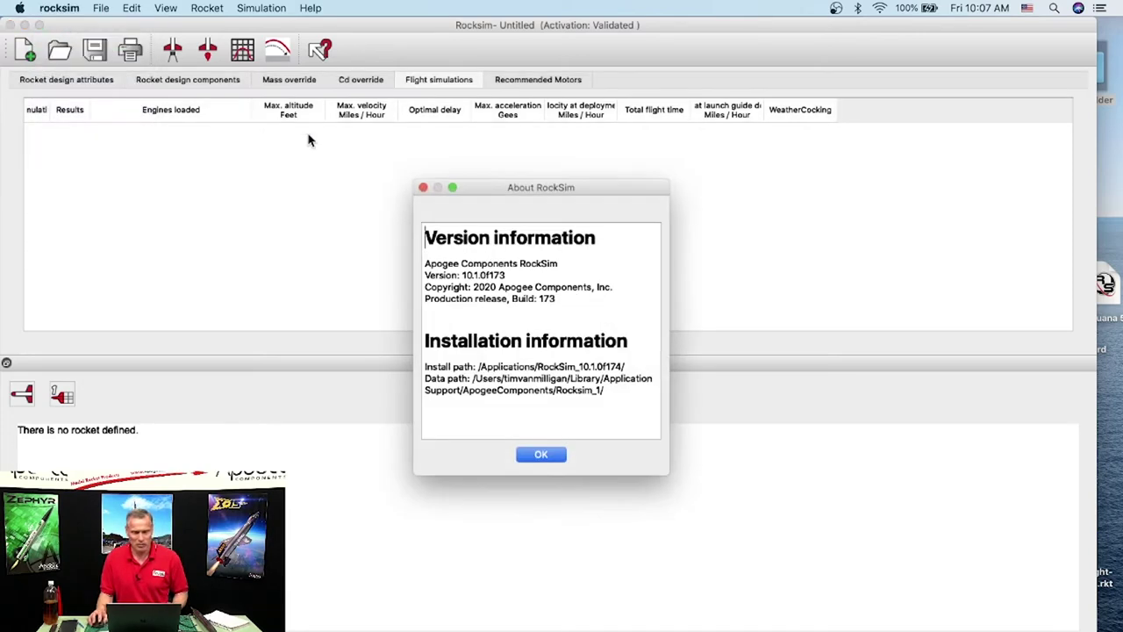
pyautogui.click(539, 454)
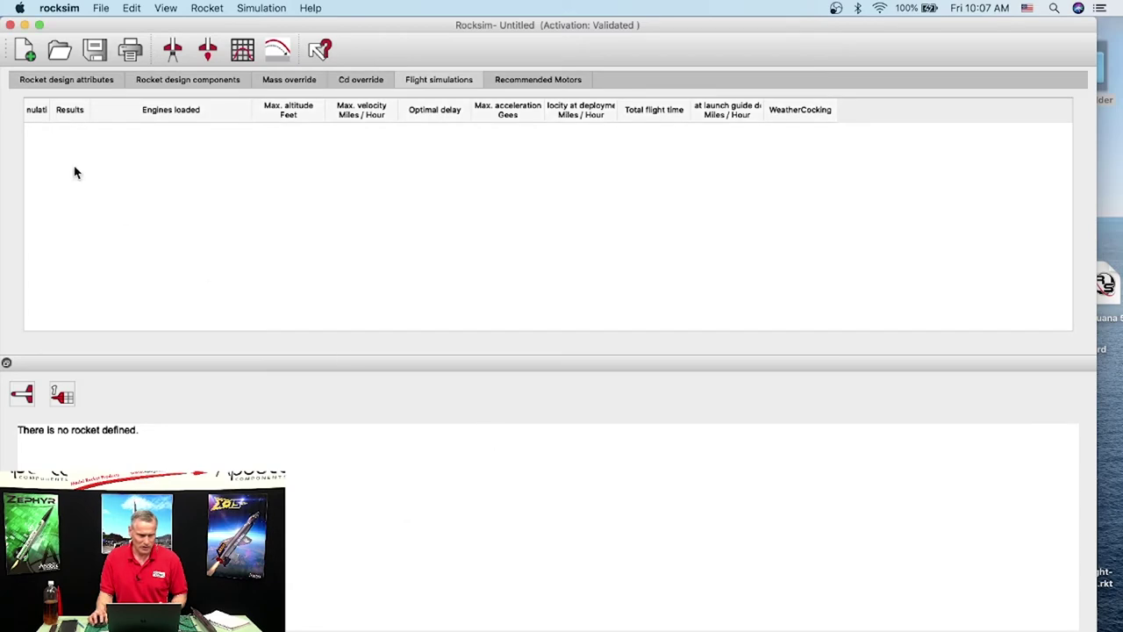
# Minimize the untitled design and the Finder window, and restore the flamethrower.rkt design window to the upper part of the screen.
pyautogui.click(25, 24)
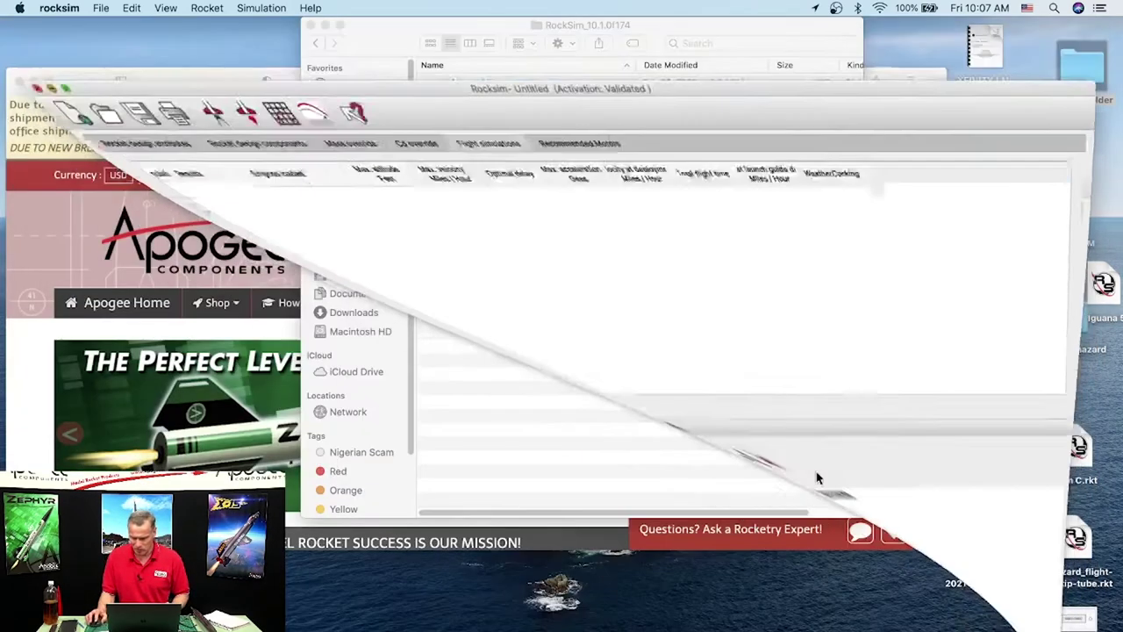
pyautogui.click(312, 25)
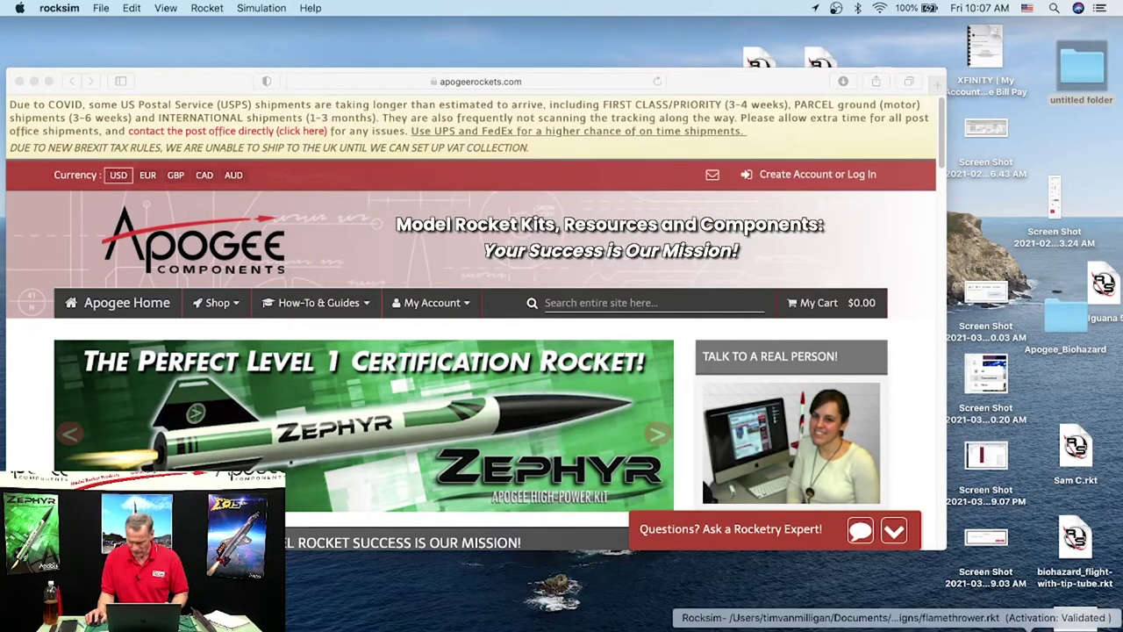
pyautogui.click(1023, 618)
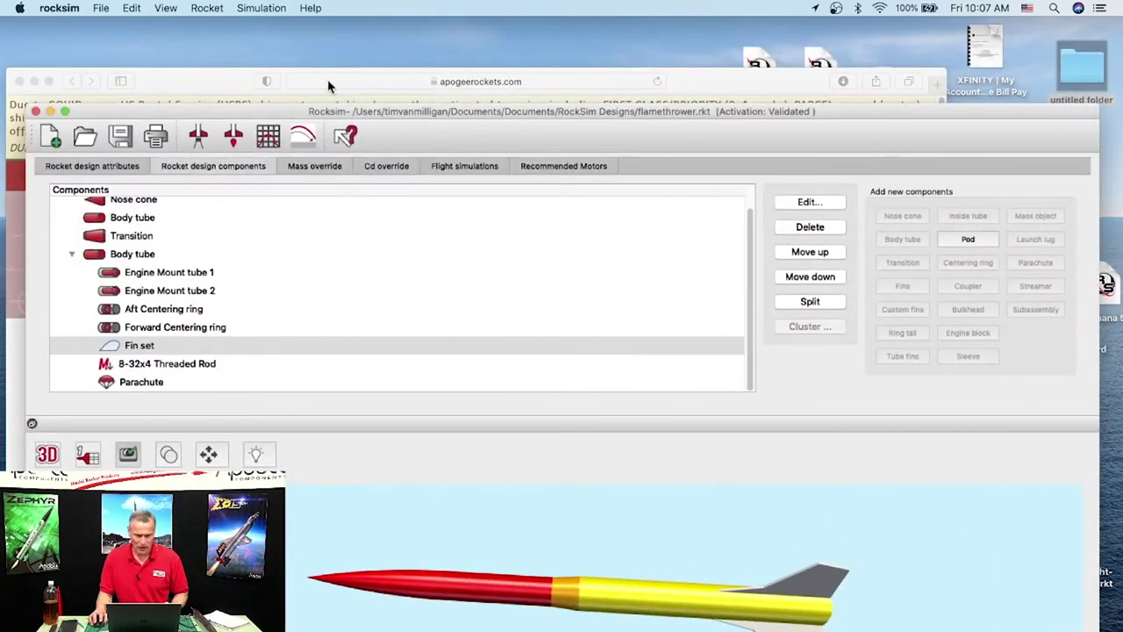
pyautogui.moveTo(309, 114); pyautogui.dragTo(295, 16)
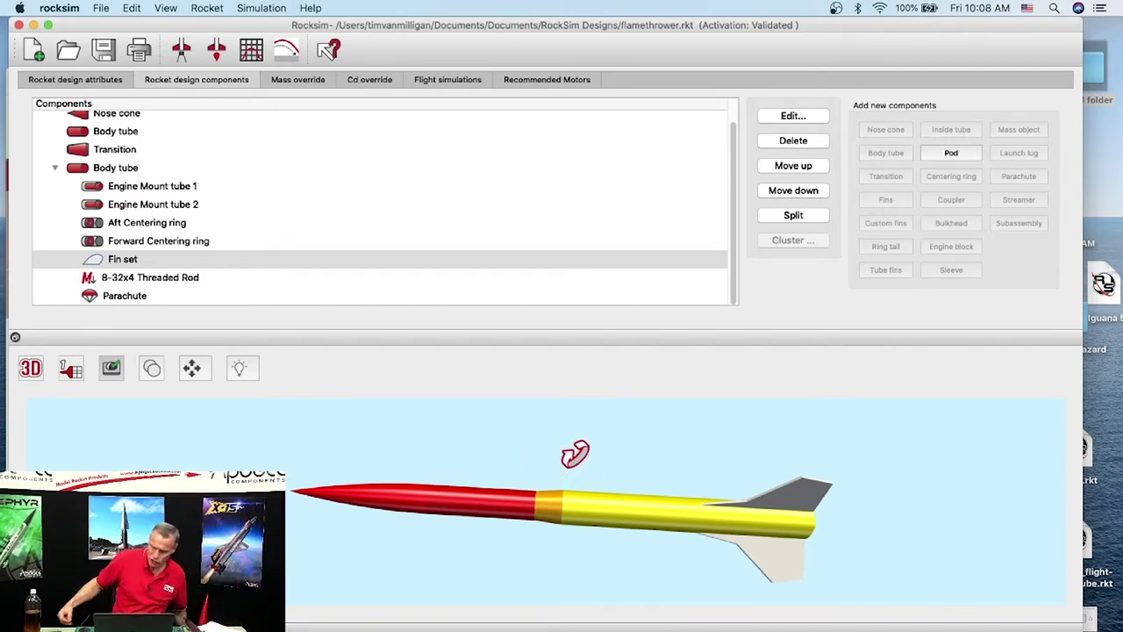
# Review the general properties of the fin set and close its editor without saving changes.
pyautogui.doubleClick(128, 261)
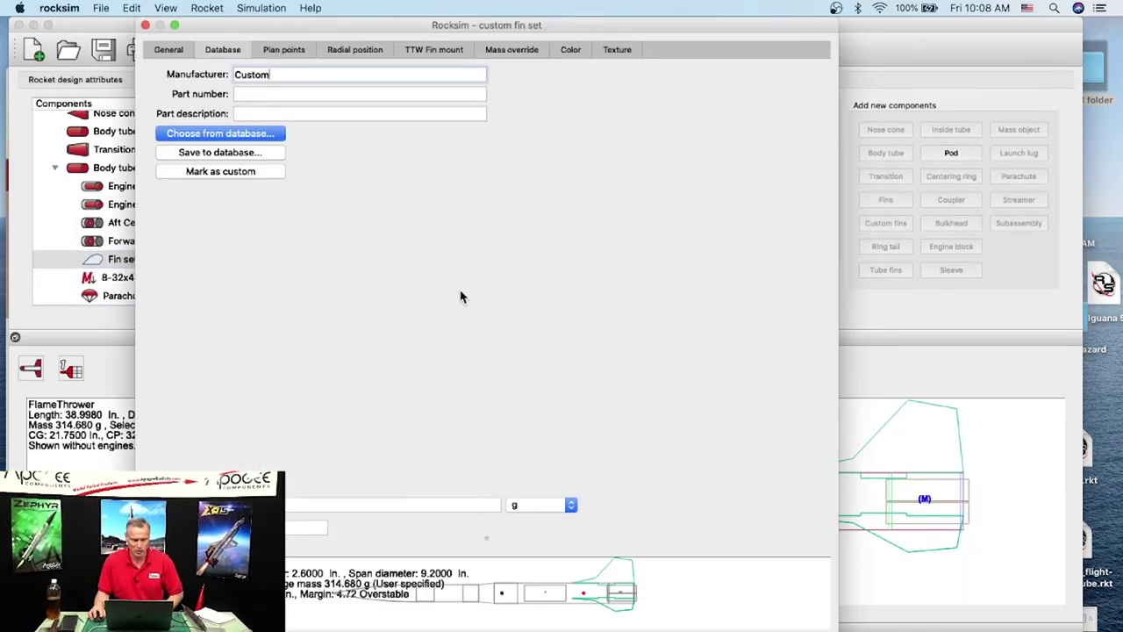
pyautogui.click(169, 51)
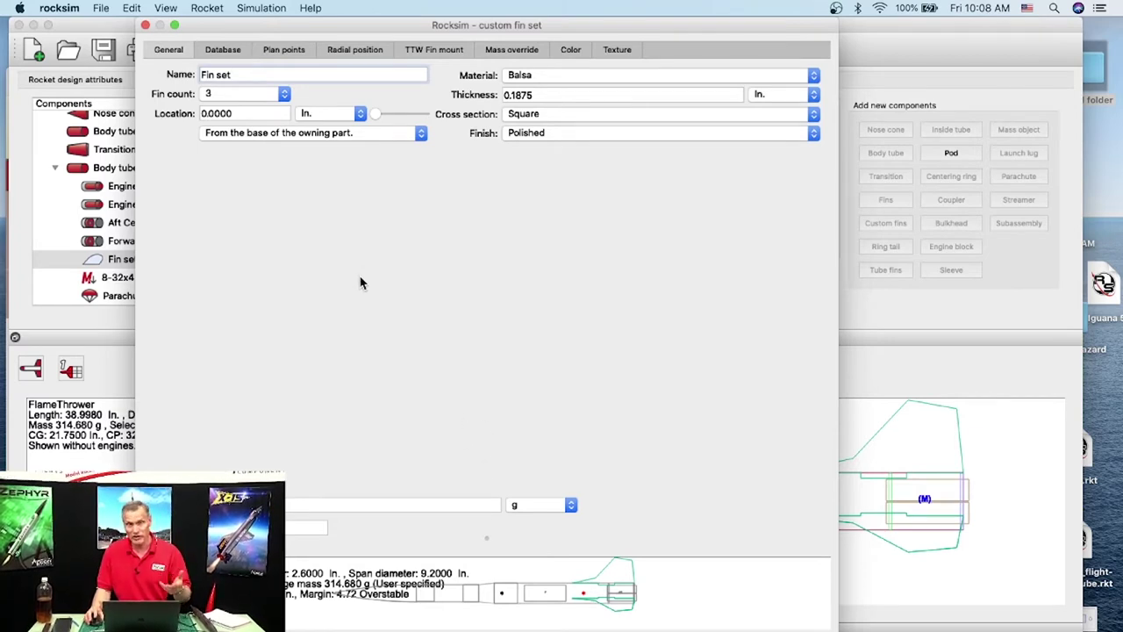
pyautogui.click(146, 26)
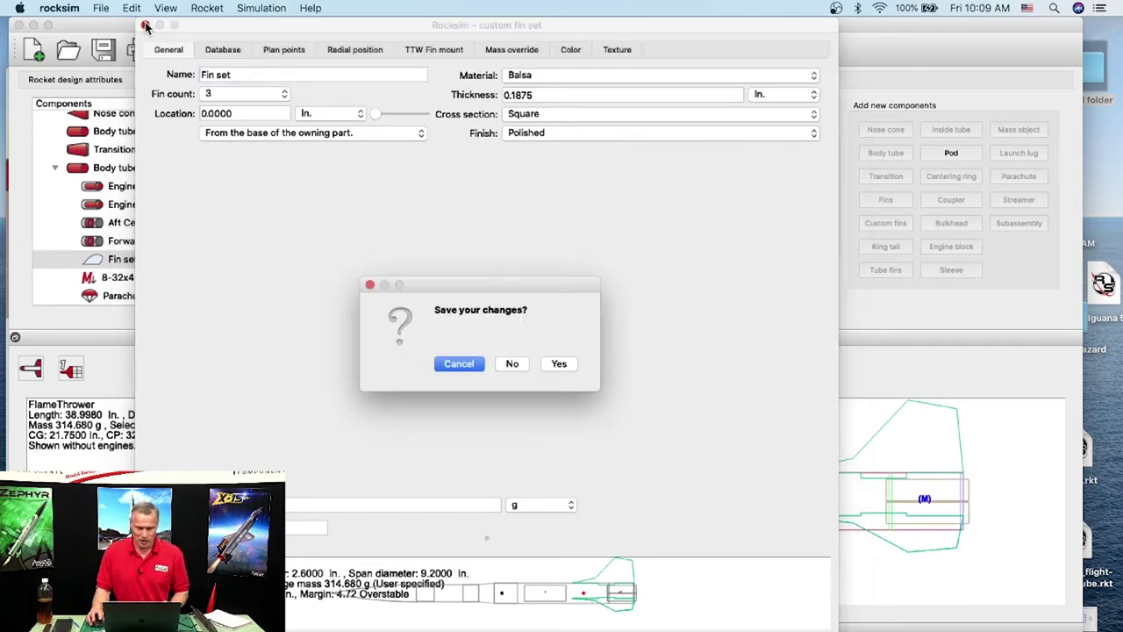
pyautogui.click(512, 363)
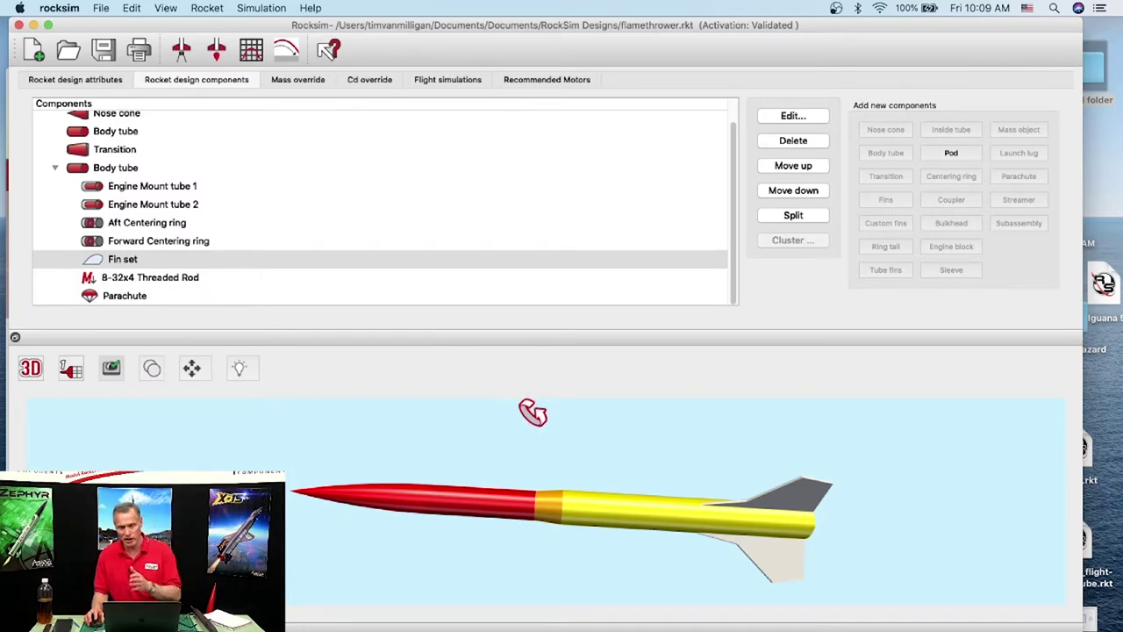
# Switch the rocket display from the 3D view to the 2D side view.
pyautogui.click(35, 370)
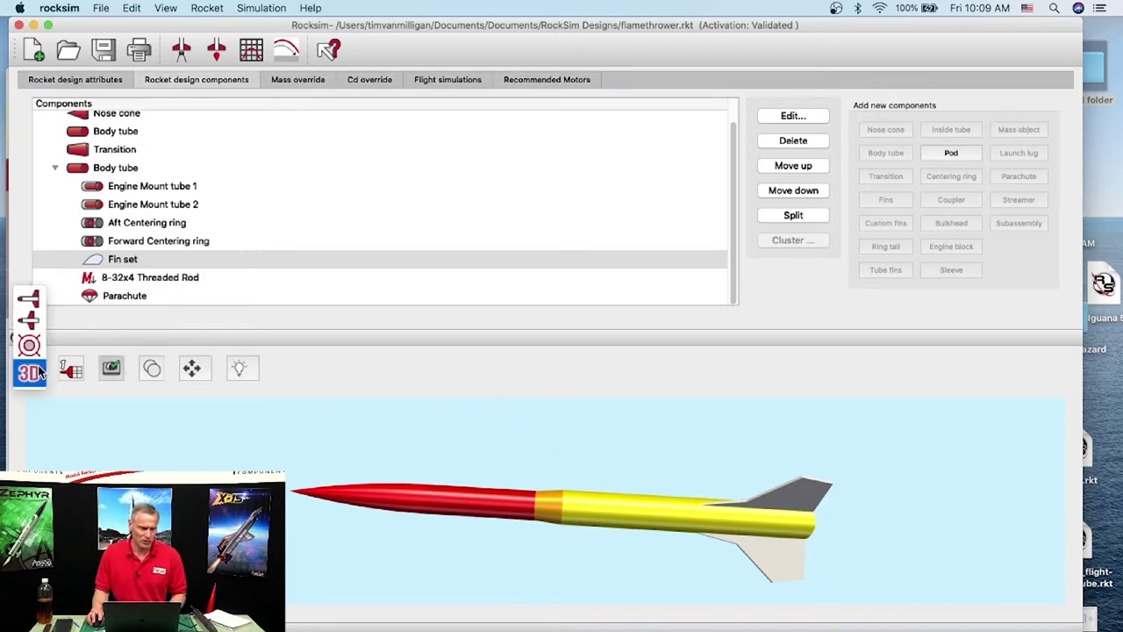
pyautogui.click(30, 303)
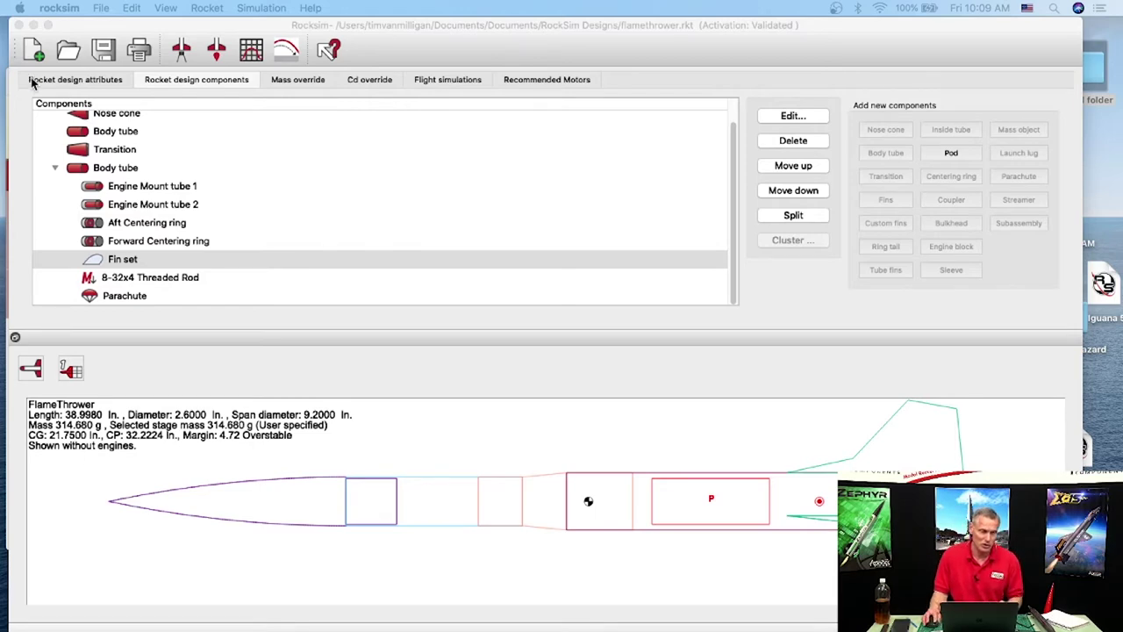
# Load Estes Industries D12 engines into both 24 mm engine mounts and accept the simulation properties.
pyautogui.click(180, 51)
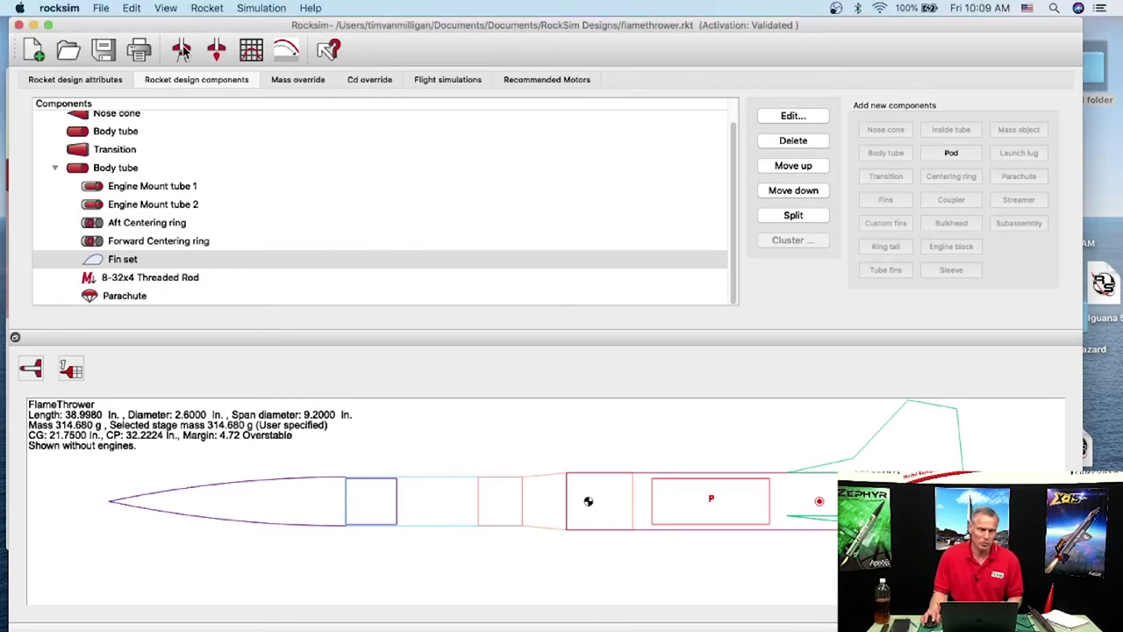
pyautogui.click(270, 463)
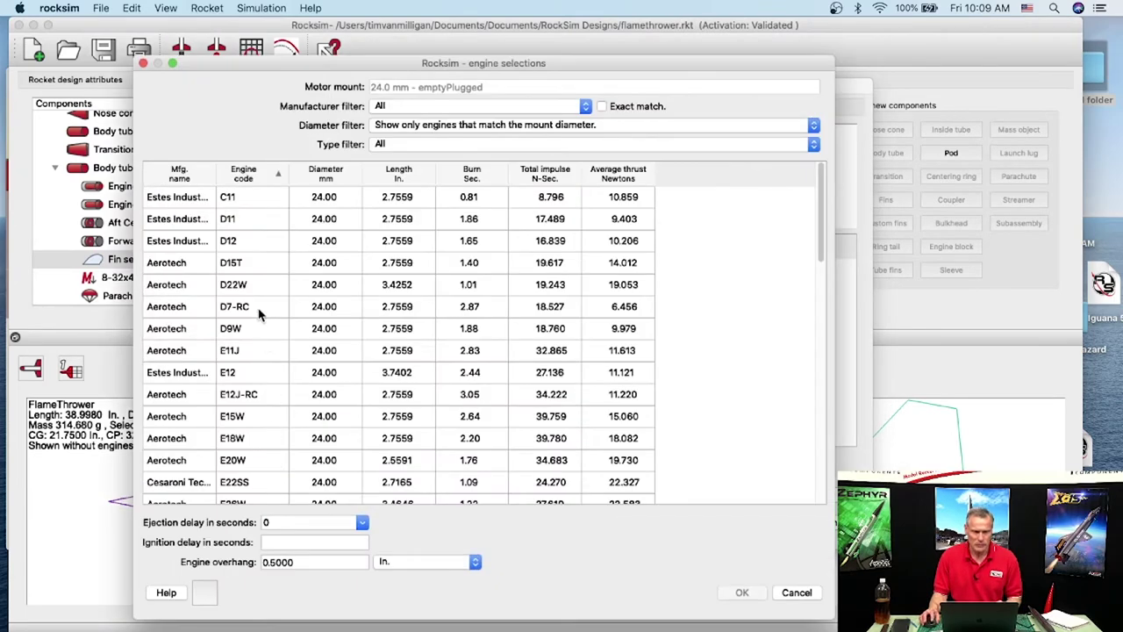
pyautogui.click(244, 249)
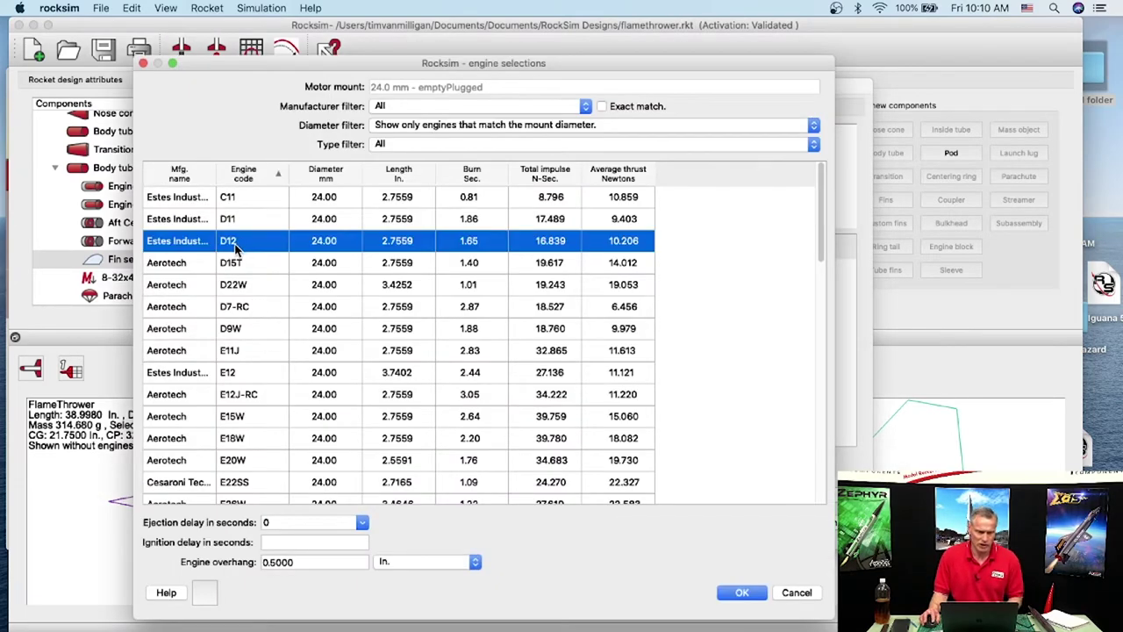
pyautogui.click(733, 593)
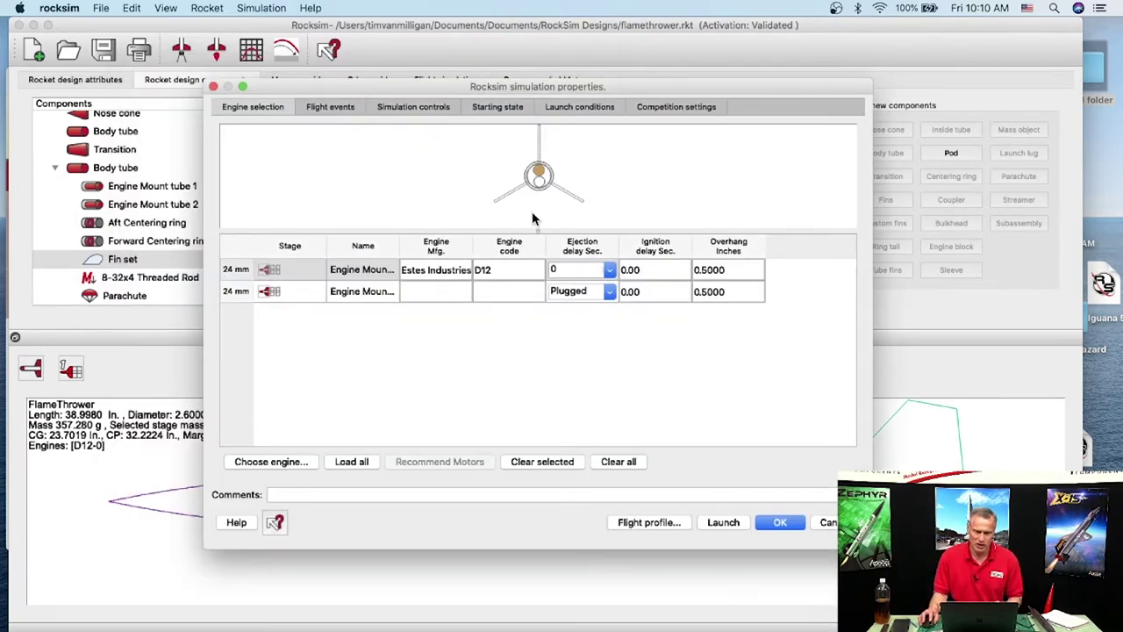
pyautogui.moveTo(535, 229); pyautogui.dragTo(534, 318)
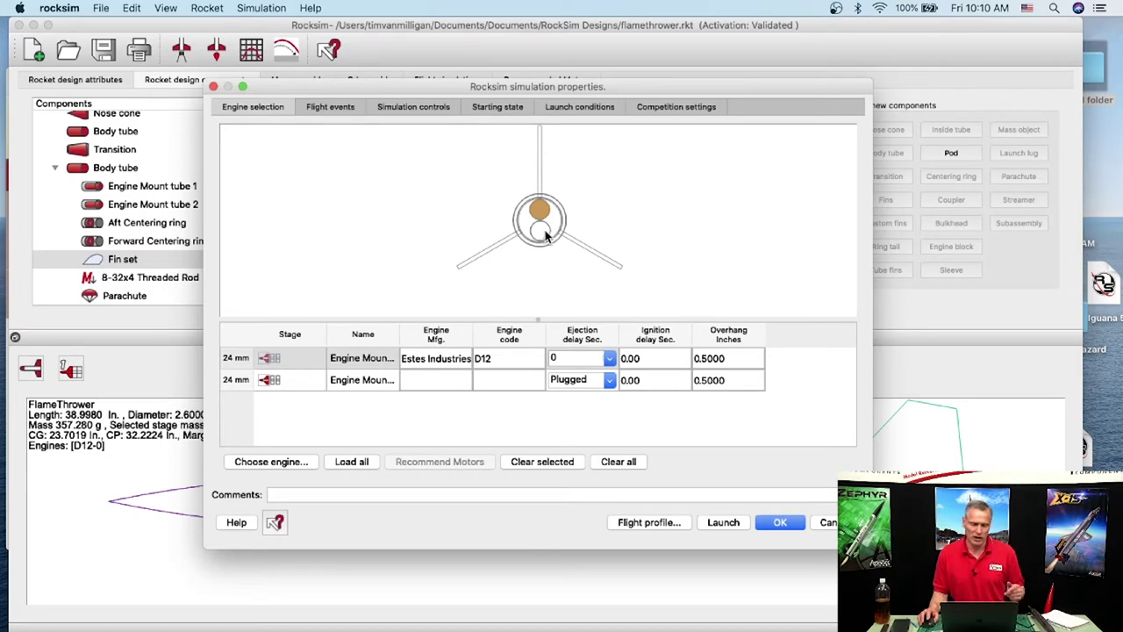
pyautogui.click(350, 463)
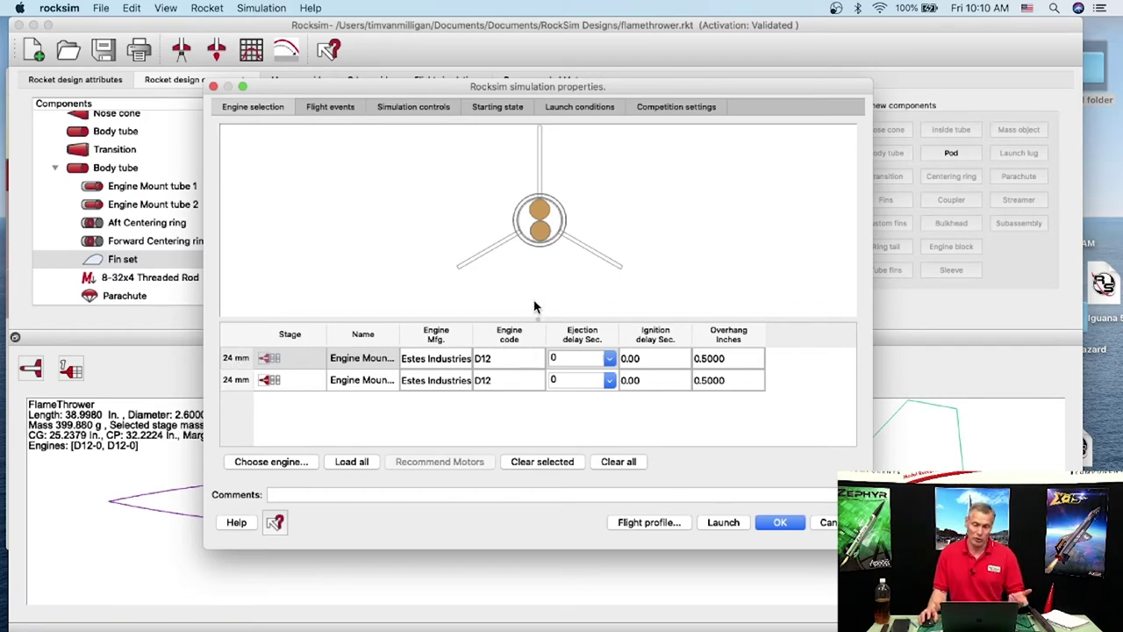
pyautogui.click(764, 524)
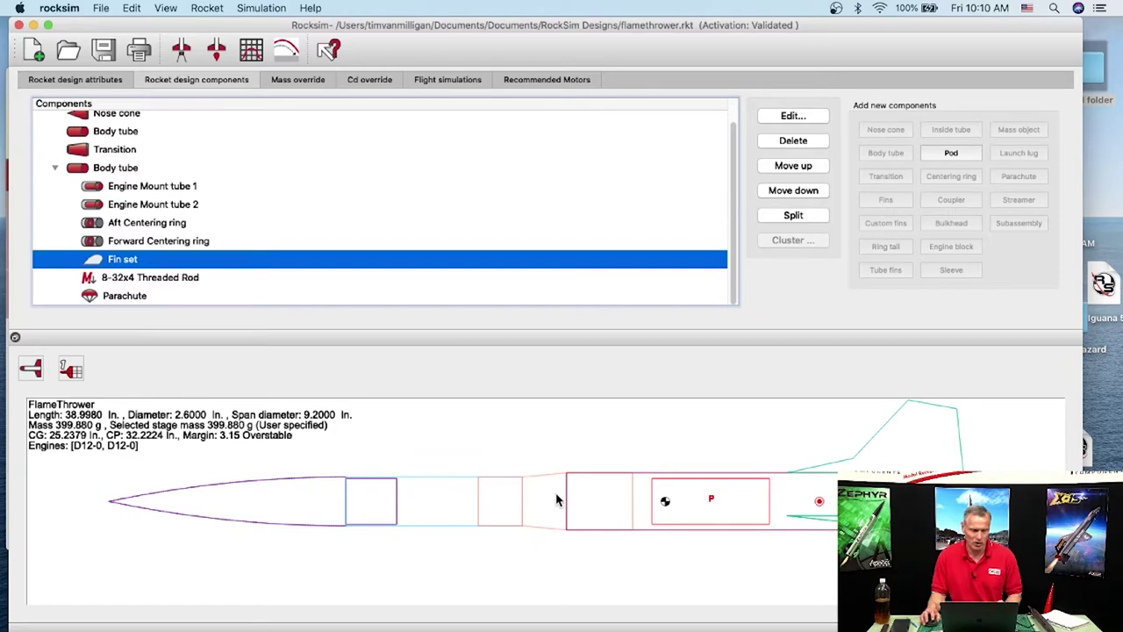
# Clear the engines from both mounts in the simulation properties, keeping the rocket drawing in sight below the dialog.
pyautogui.click(183, 51)
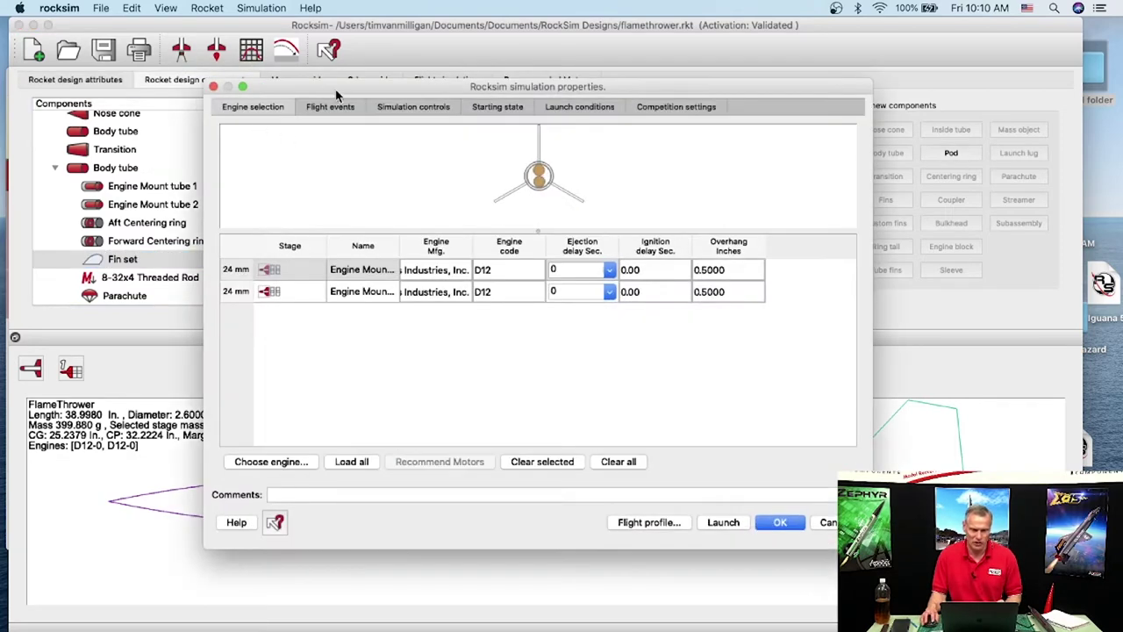
pyautogui.moveTo(373, 74); pyautogui.dragTo(510, 28)
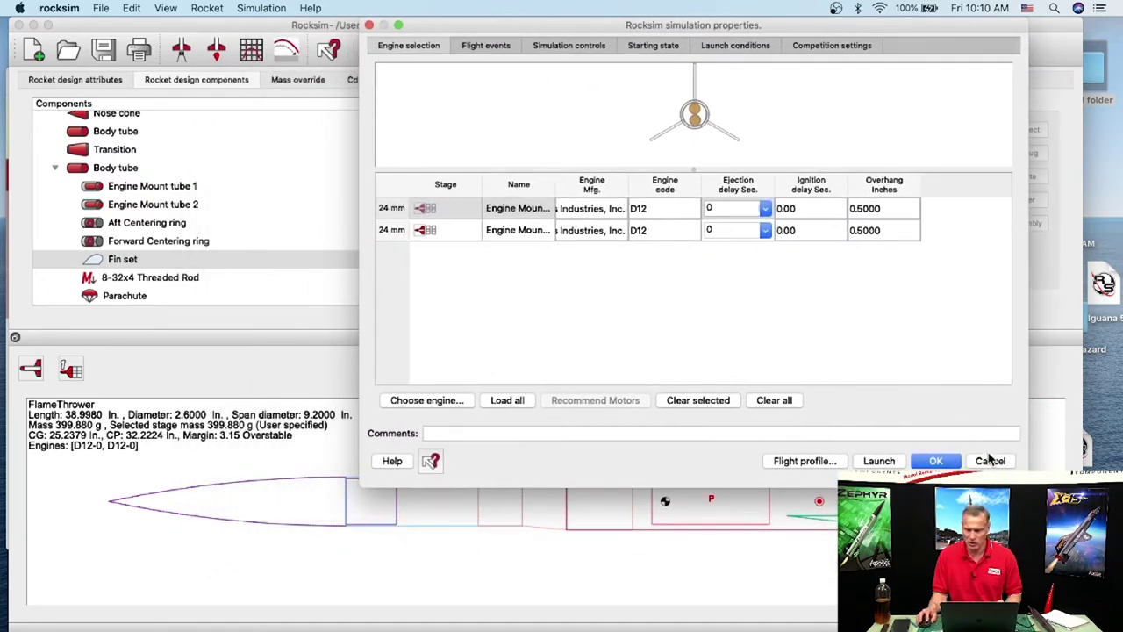
pyautogui.moveTo(1026, 481); pyautogui.dragTo(1047, 396)
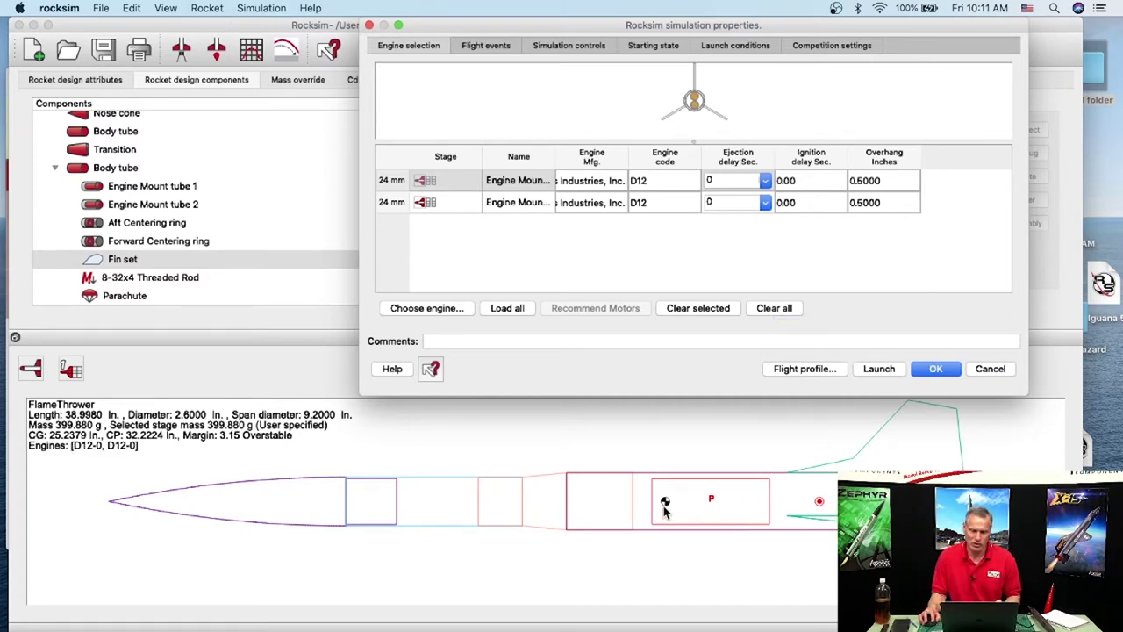
pyautogui.click(762, 310)
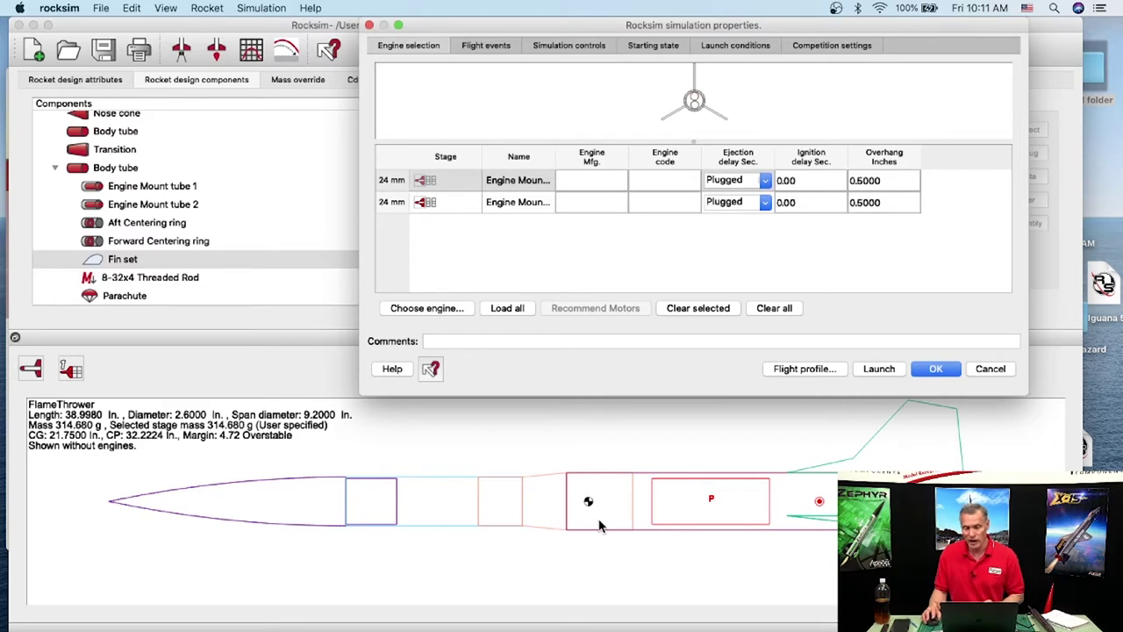
pyautogui.click(938, 370)
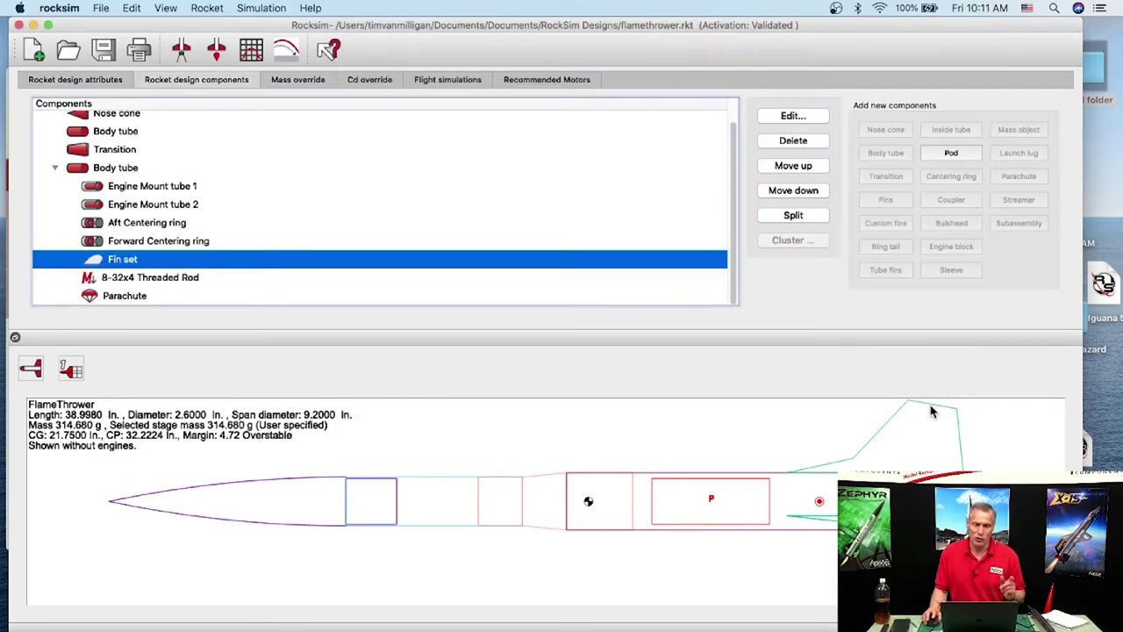
# Turn off the calculation of Cd at simulation time and turn it back on.
pyautogui.click(363, 79)
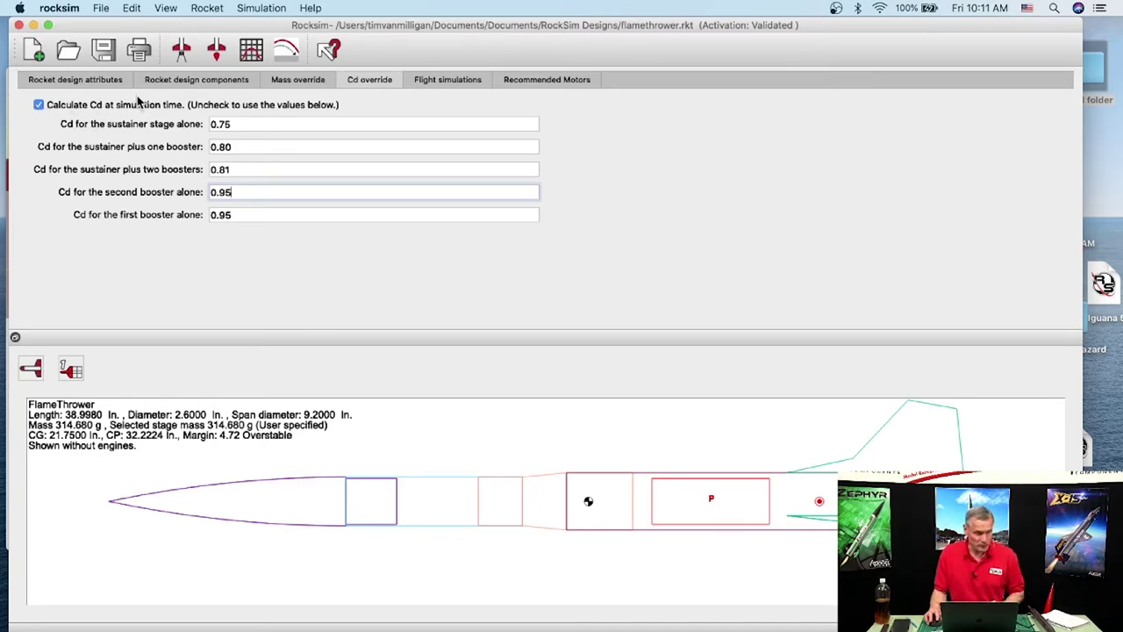
pyautogui.click(39, 105)
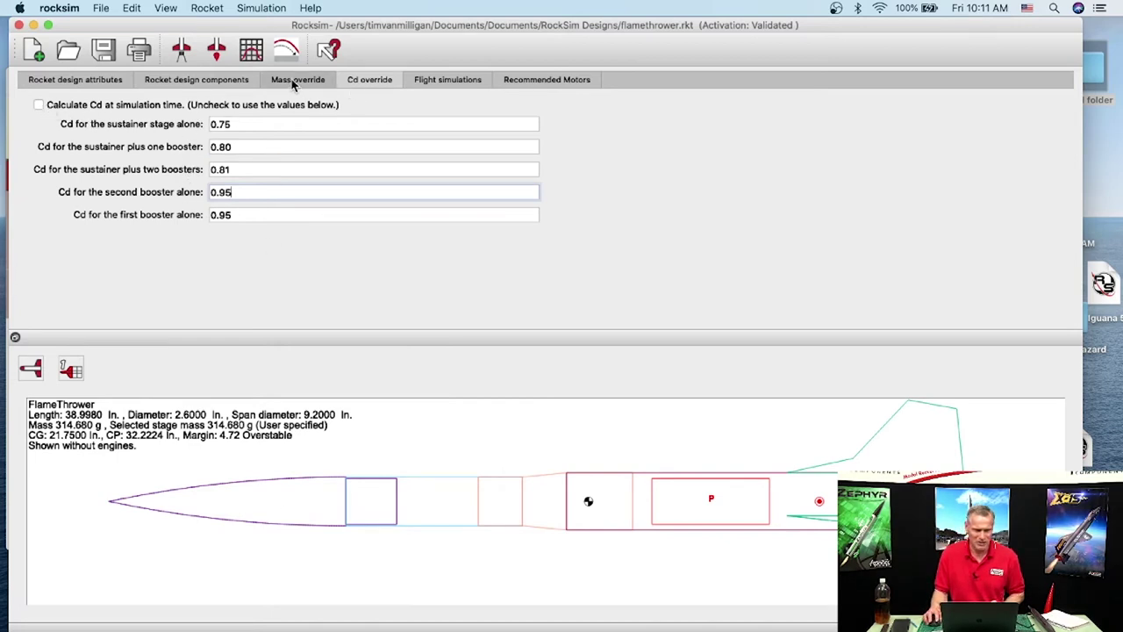
pyautogui.click(38, 104)
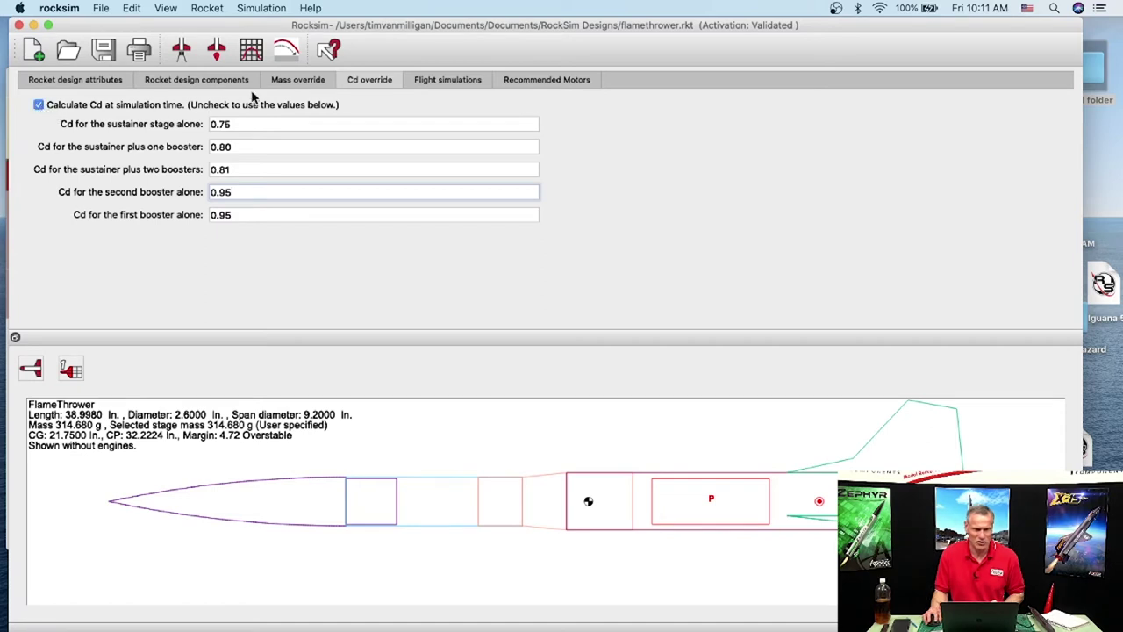
# Toggle the mass override values off and on to compare the rocket's mass and CG, leaving the override enabled.
pyautogui.click(303, 81)
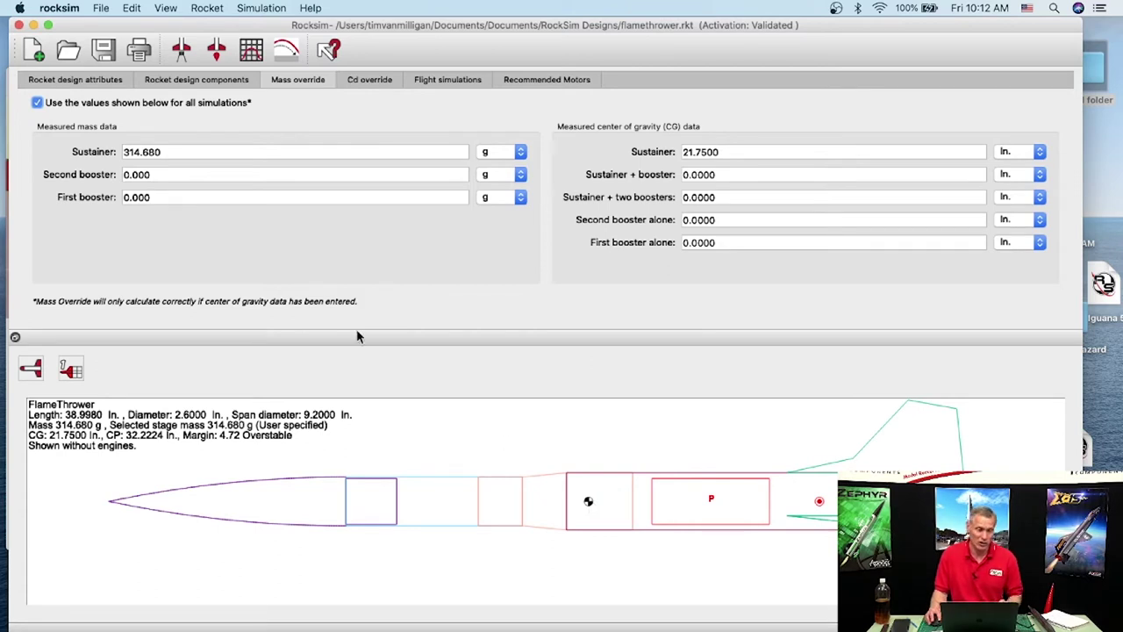
pyautogui.click(37, 102)
pyautogui.click(38, 103)
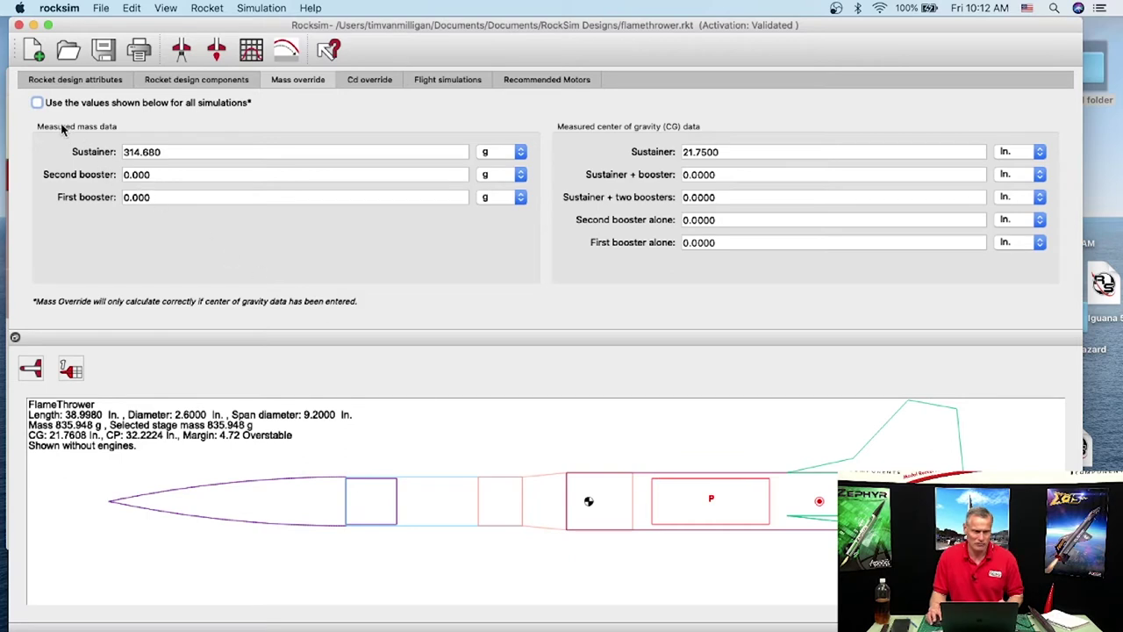
pyautogui.click(38, 104)
pyautogui.click(38, 103)
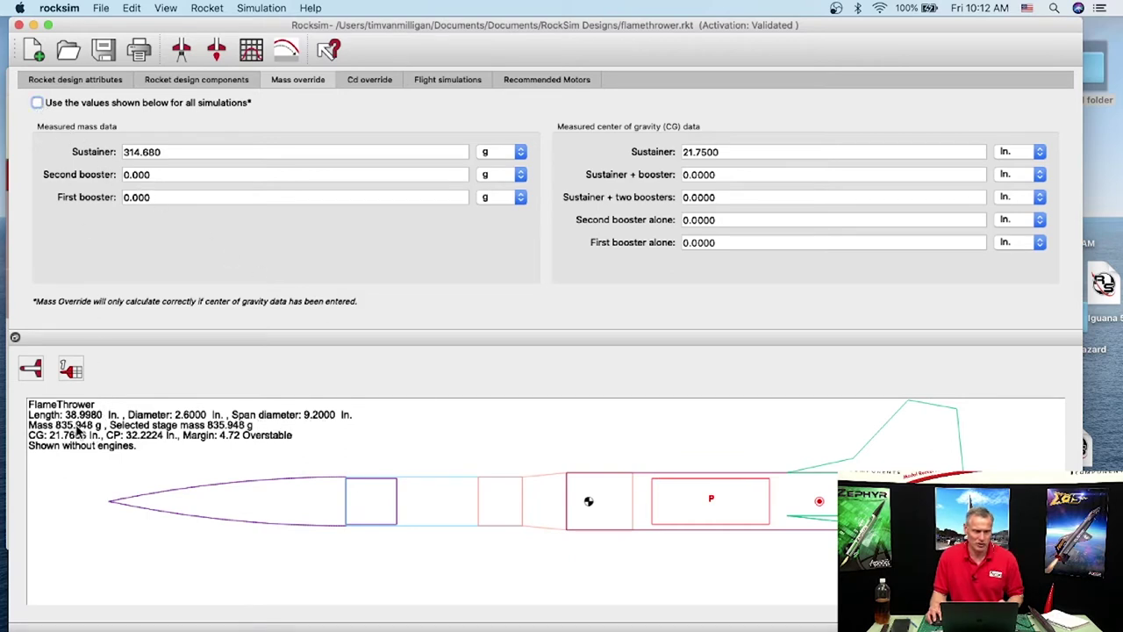
pyautogui.click(37, 104)
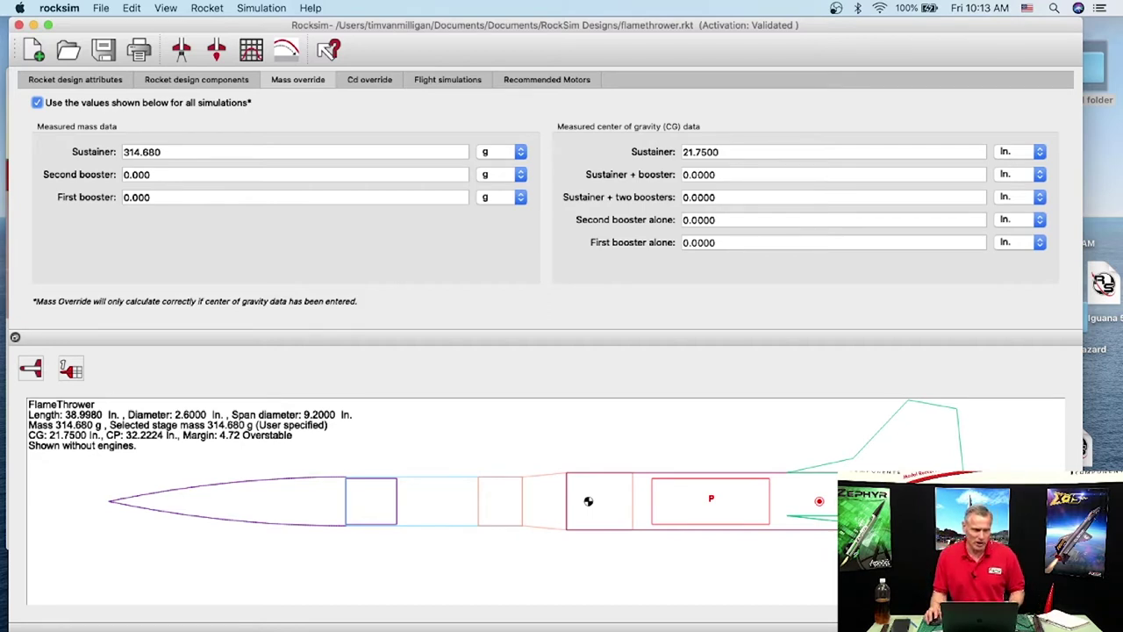
# Open the Zephyr.rkt design from the RockSim Designs folder, discarding the changes to the flamethrower design.
pyautogui.click(70, 51)
pyautogui.scroll(-15, 496, 346)
pyautogui.moveTo(851, 207); pyautogui.dragTo(816, 405)
pyautogui.scroll(-10, 817, 405)
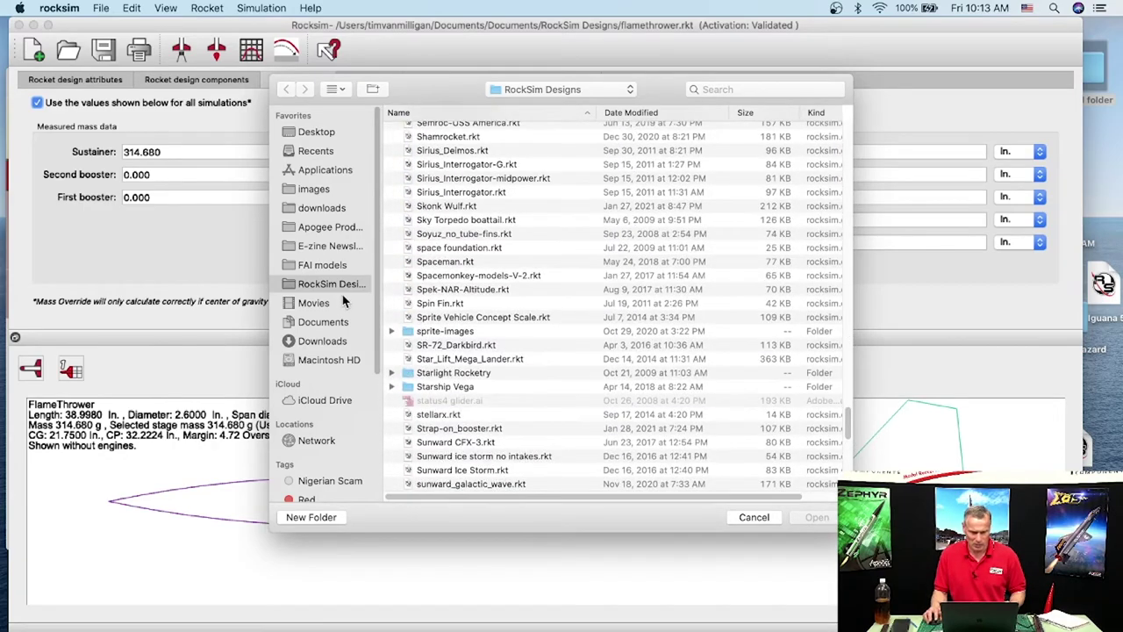
pyautogui.scroll(-10, 465, 336)
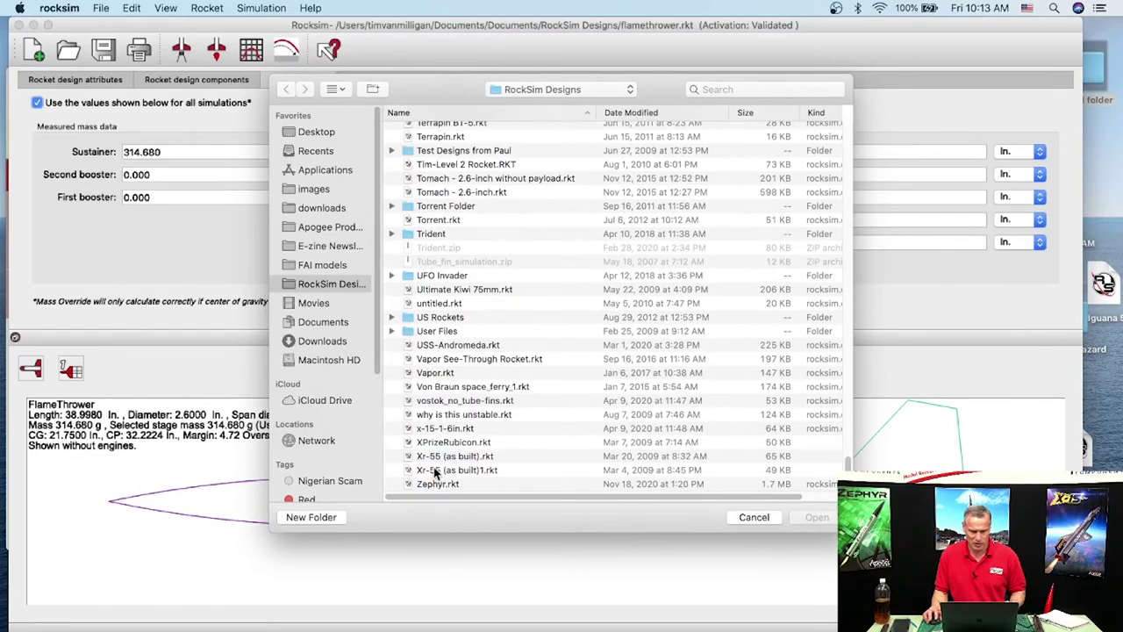
pyautogui.click(424, 484)
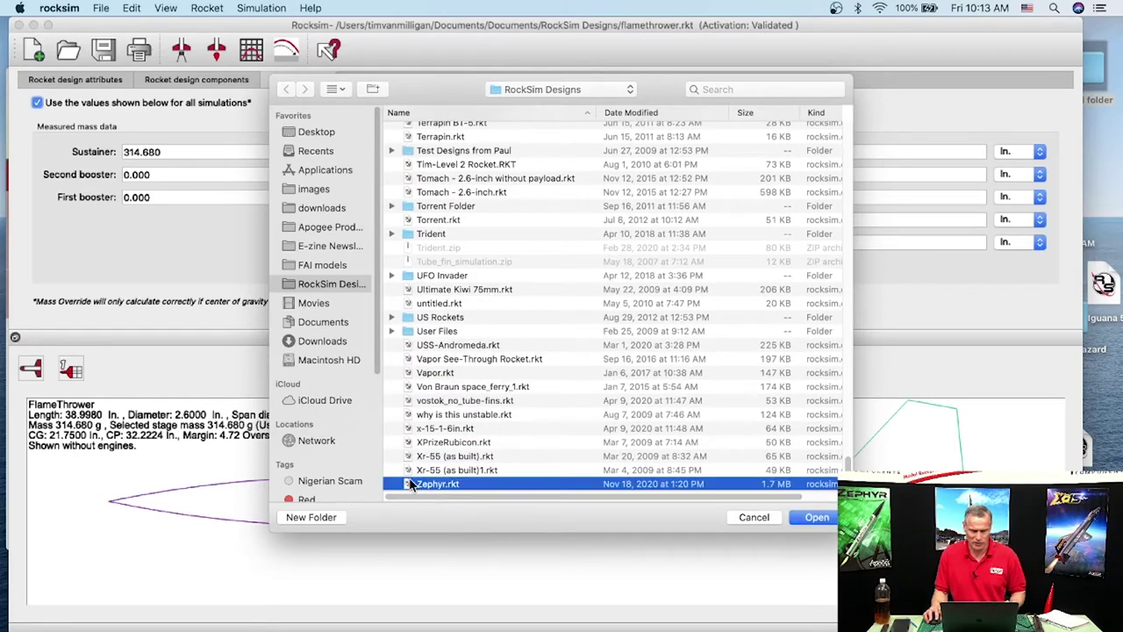
pyautogui.click(813, 517)
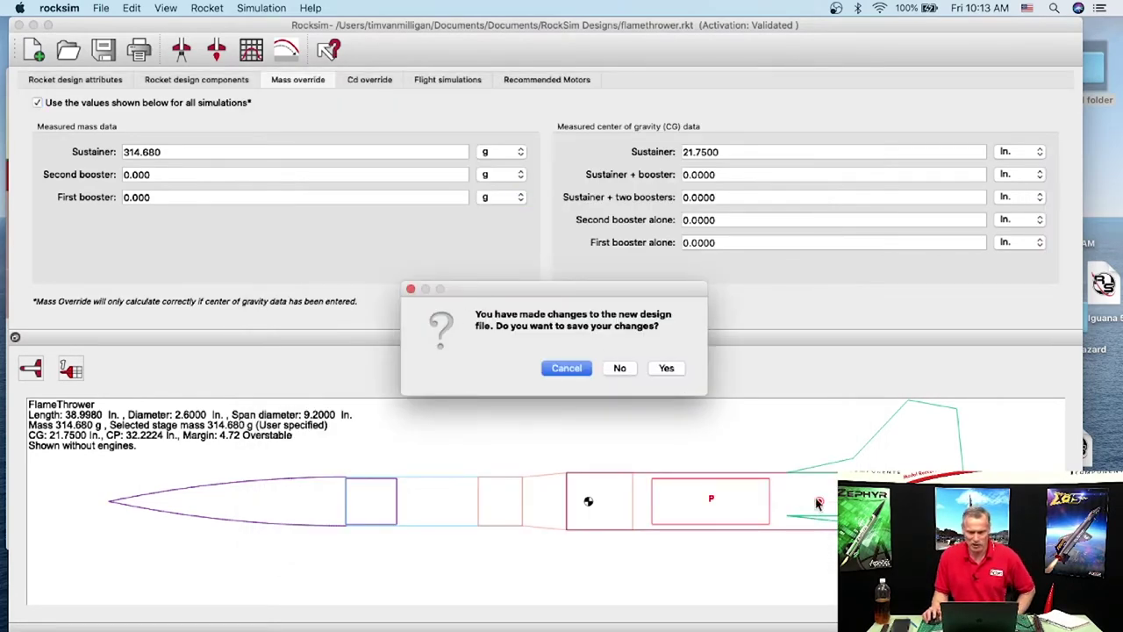
pyautogui.click(620, 369)
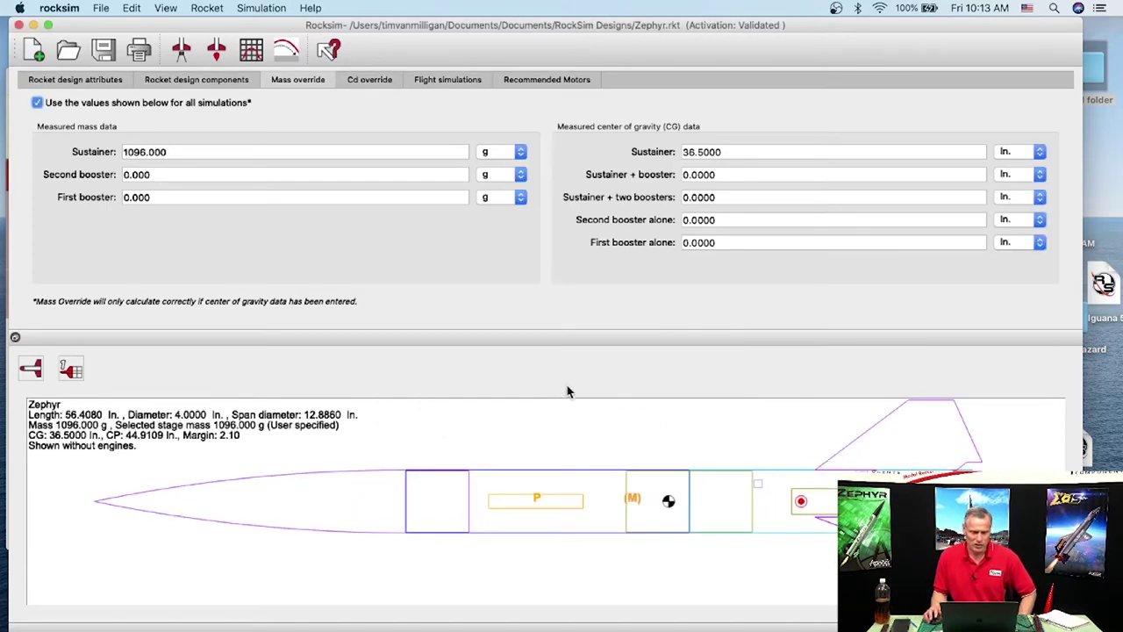
# View the Zephyr as a rotated 3D model with the fins in sight, and return to the 2D side view.
pyautogui.click(38, 371)
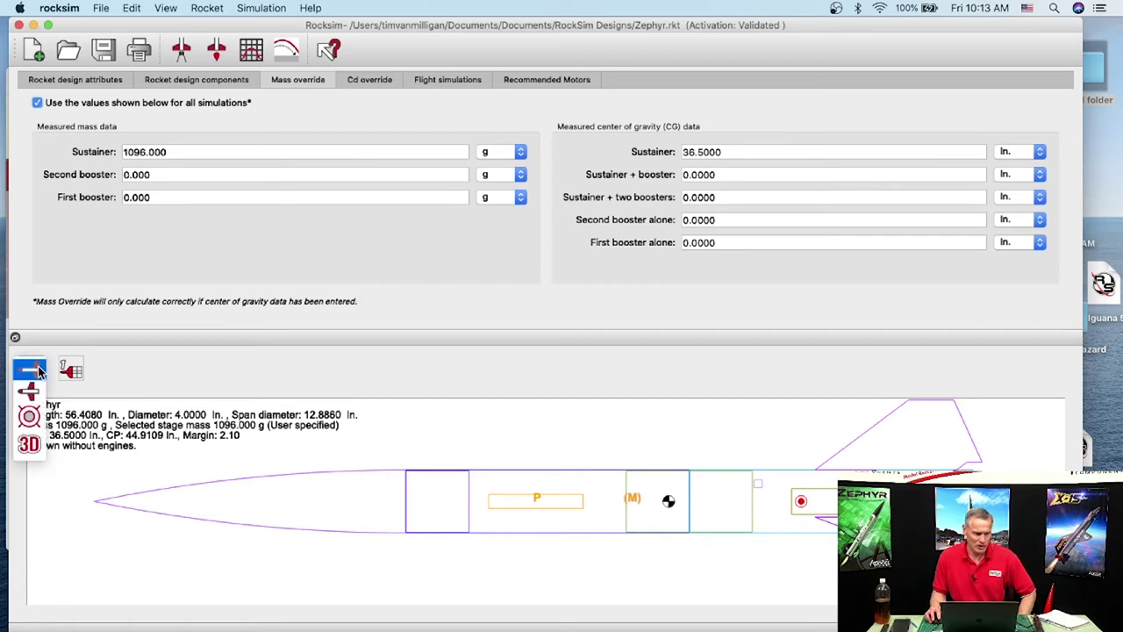
pyautogui.click(30, 444)
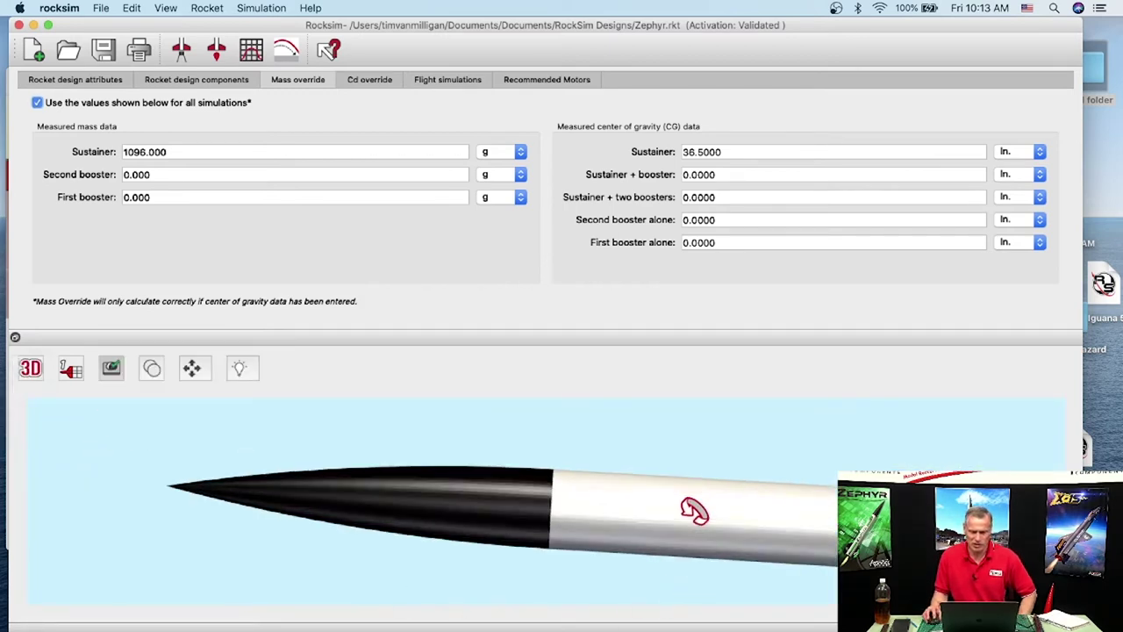
pyautogui.moveTo(709, 503); pyautogui.dragTo(660, 472)
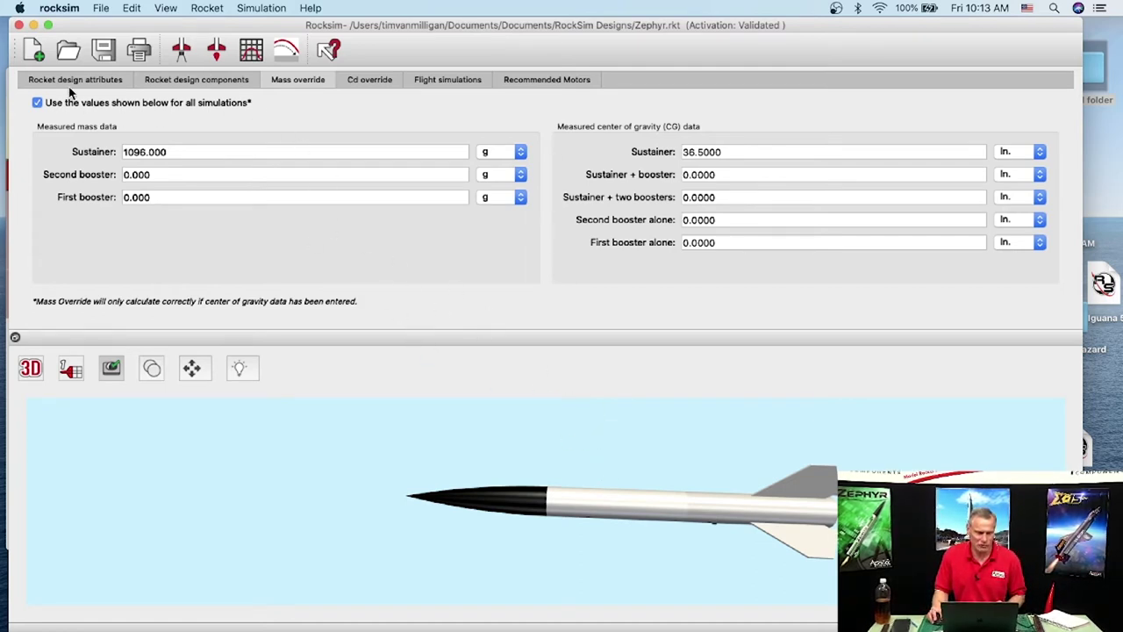
pyautogui.click(33, 376)
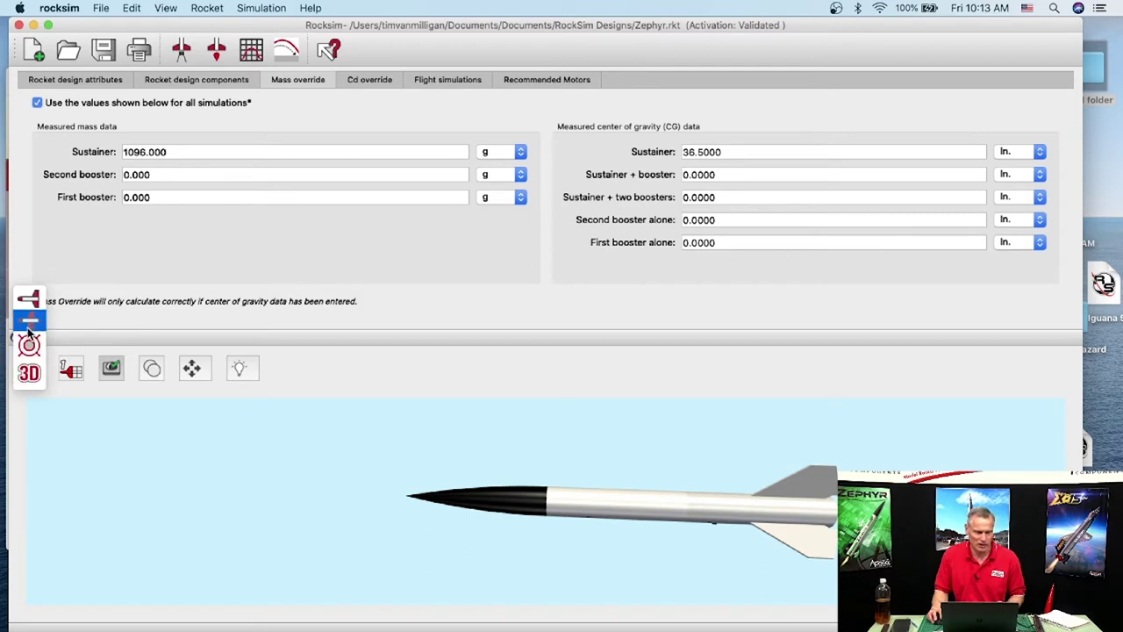
pyautogui.click(29, 299)
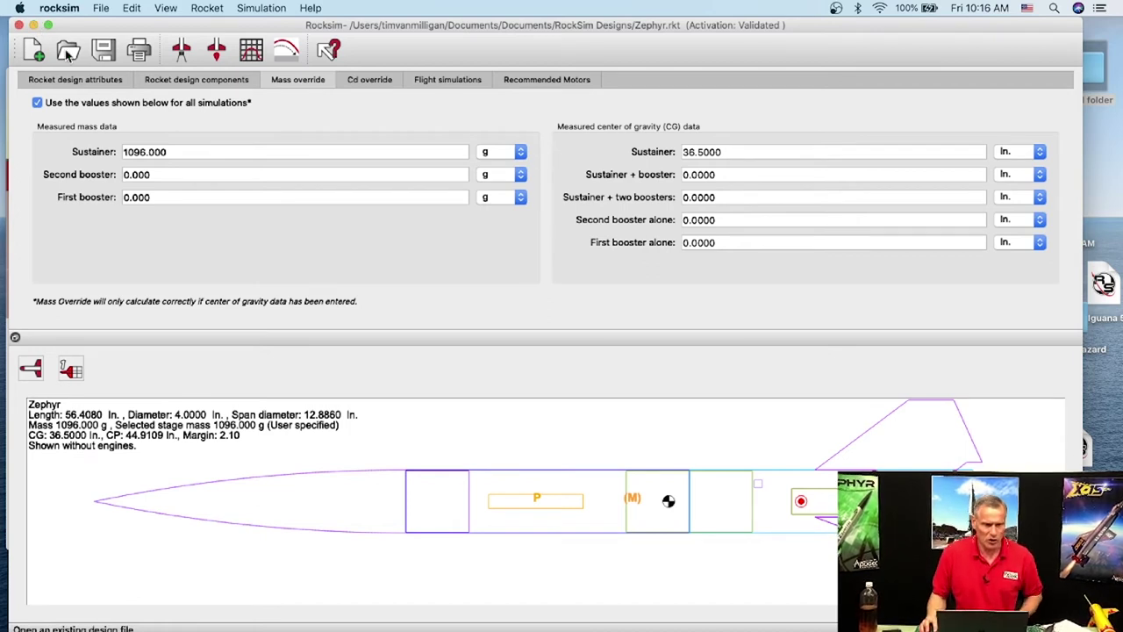
# Add a streamer to the forward body tube, choosing Apogee part 30305, the 4" wide Mylar one, from the database.
pyautogui.click(163, 82)
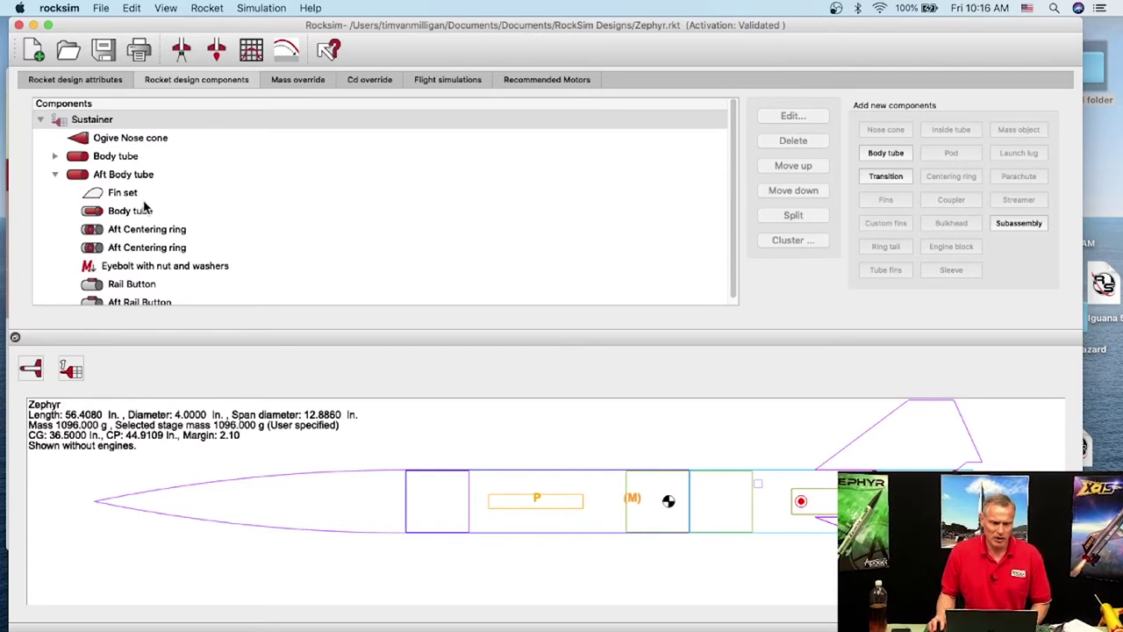
pyautogui.click(55, 157)
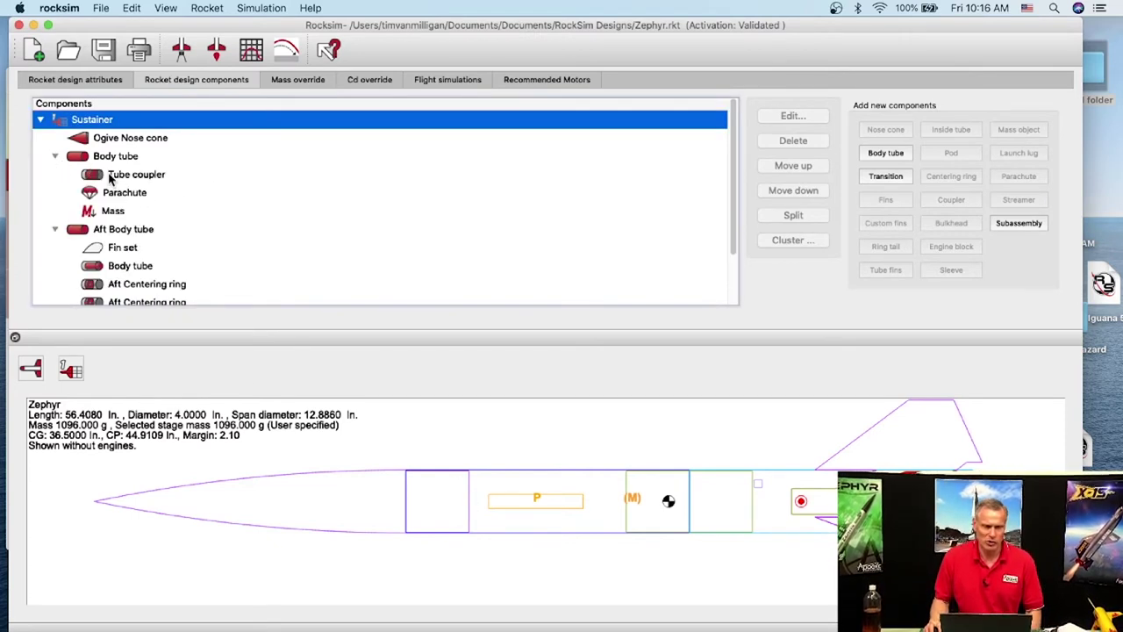
pyautogui.click(77, 159)
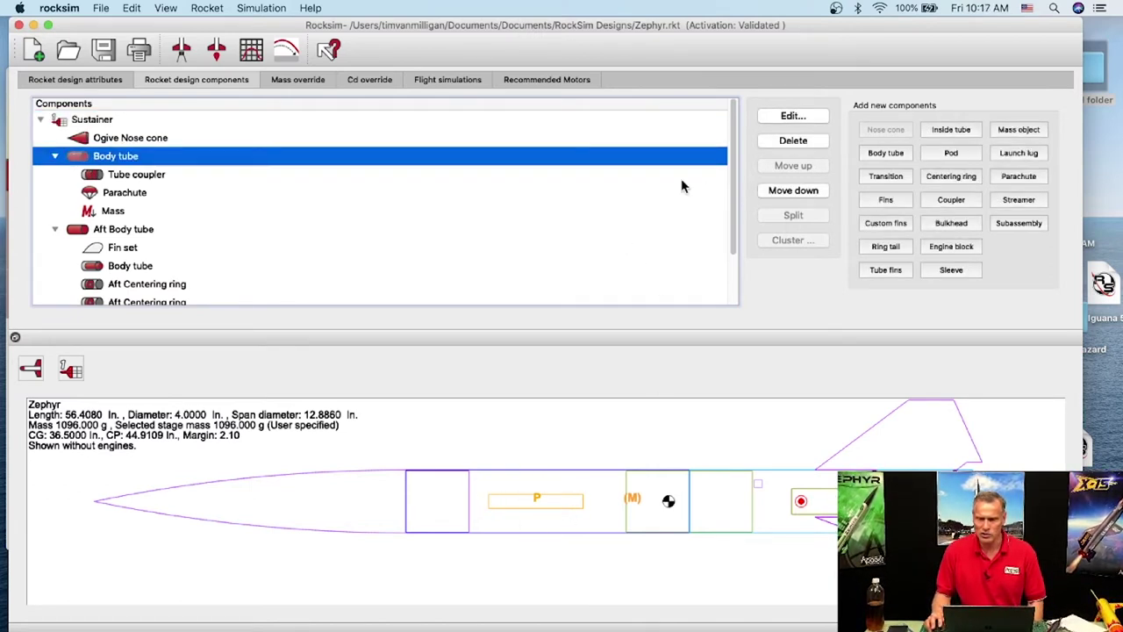
pyautogui.click(1023, 201)
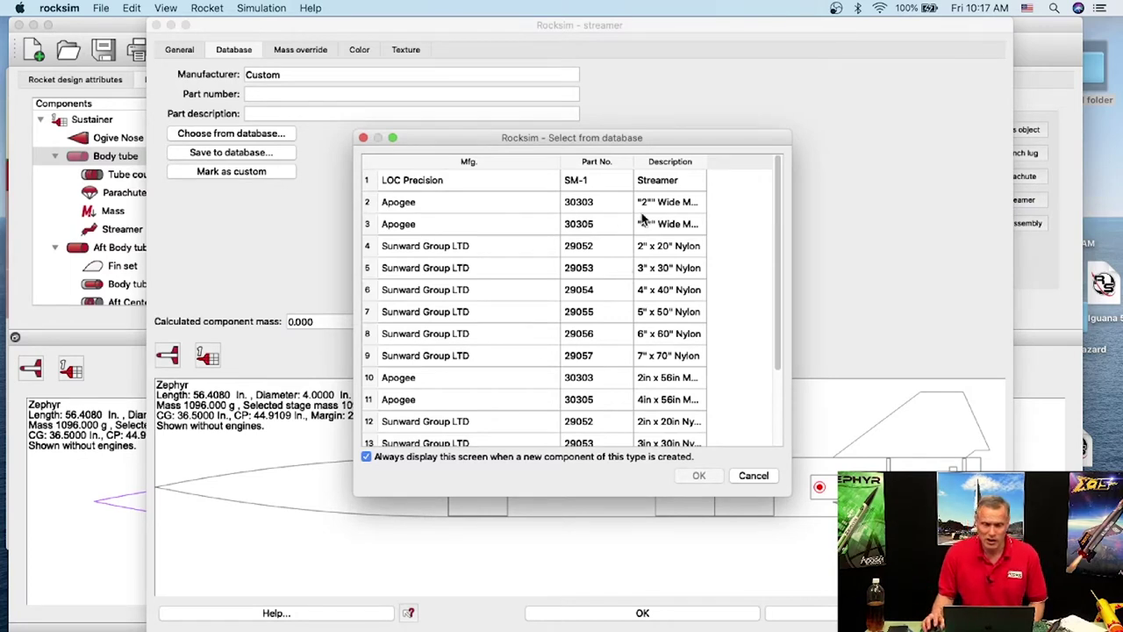
pyautogui.click(671, 226)
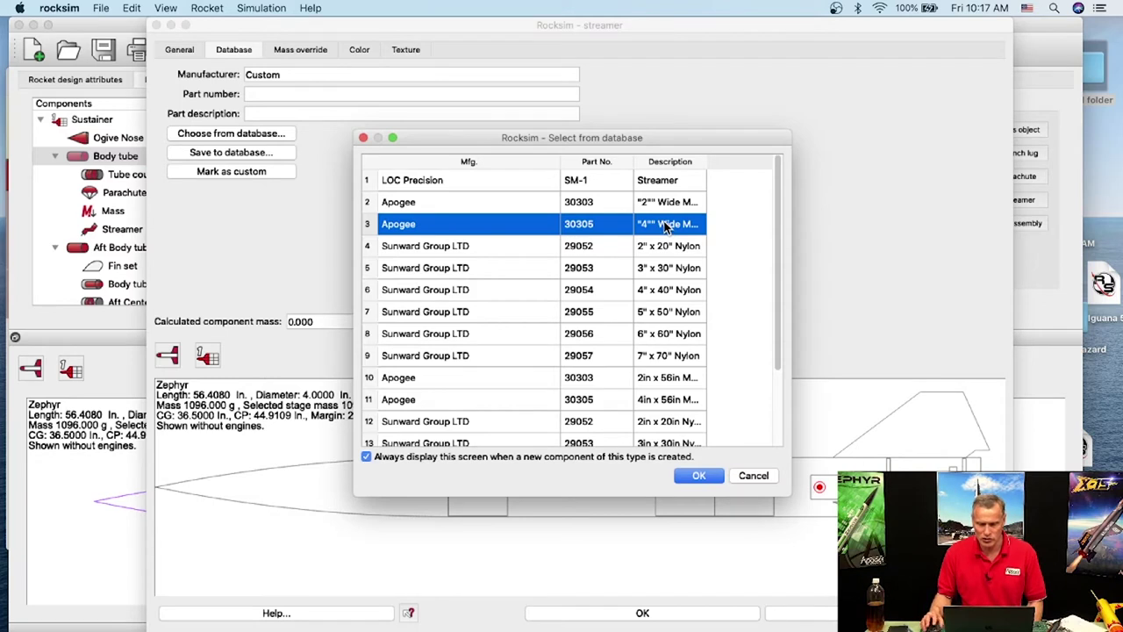
pyautogui.click(693, 479)
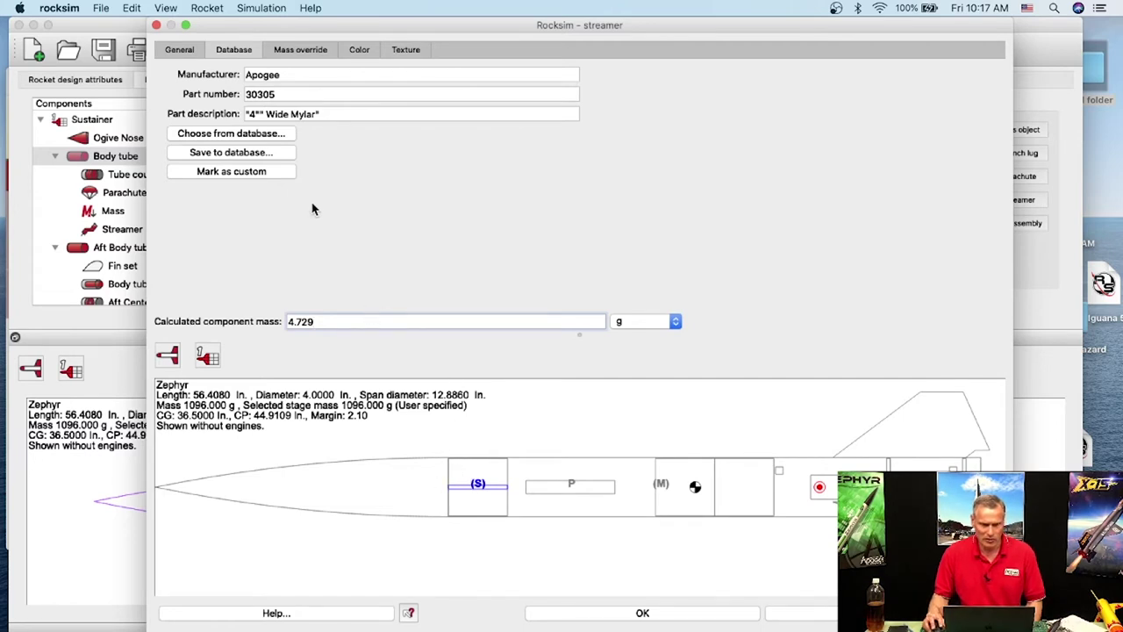
# Move the streamer to 8.375 in. from the front of the owning body tube and accept the component.
pyautogui.click(179, 50)
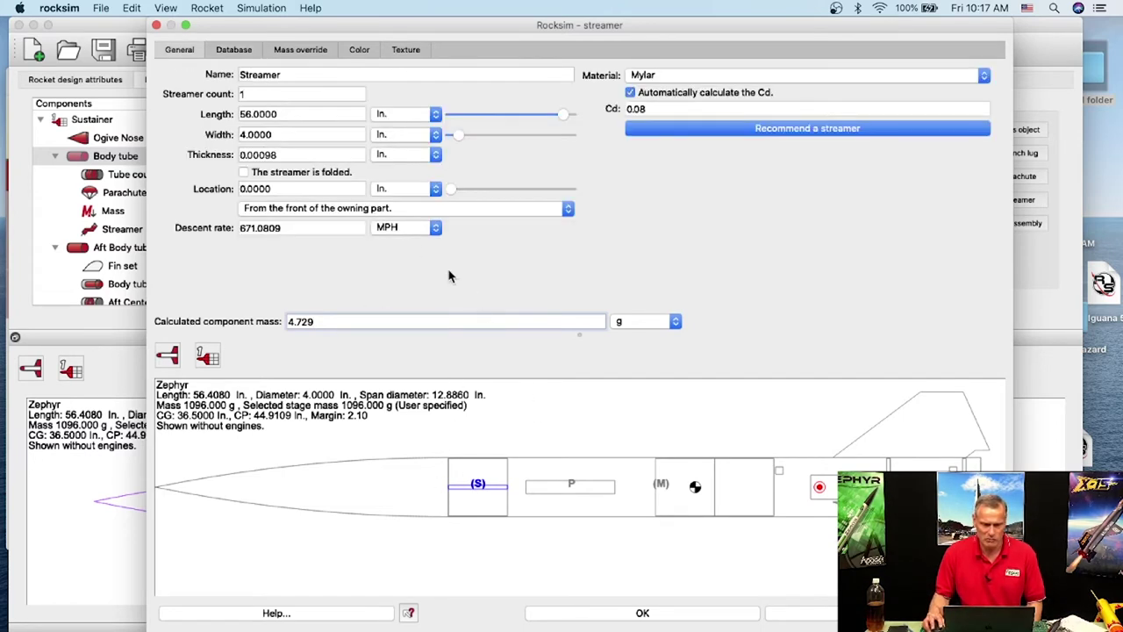
pyautogui.moveTo(450, 192); pyautogui.dragTo(472, 192)
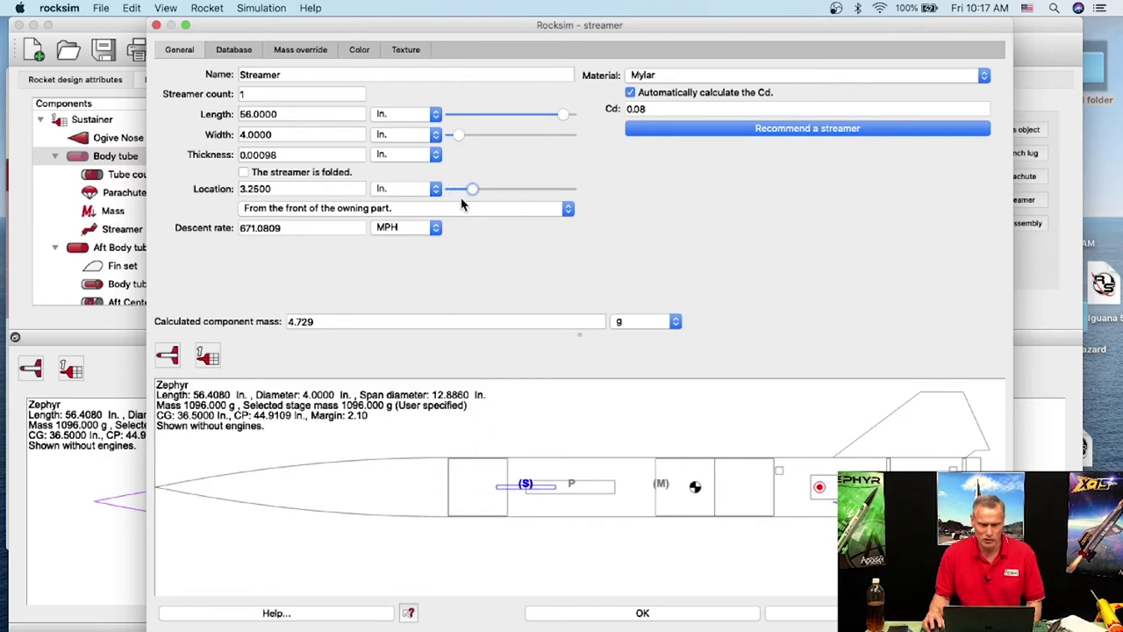
pyautogui.moveTo(474, 189); pyautogui.dragTo(510, 194)
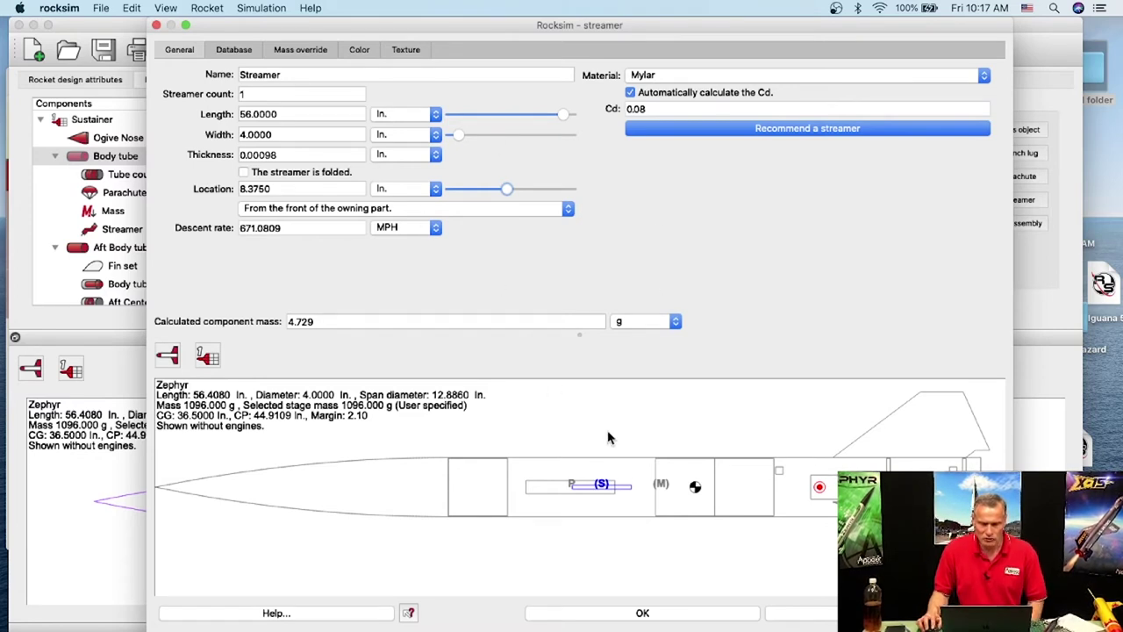
pyautogui.click(639, 613)
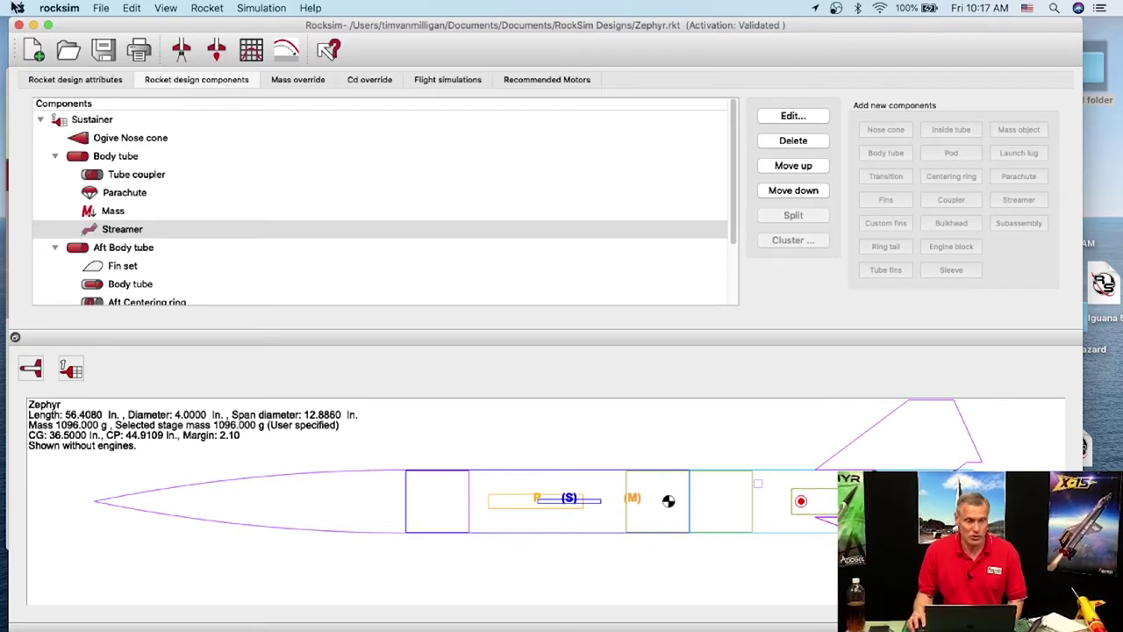
# Load the Cesaroni H120RL engine with a 14-second ejection delay into the 38 mm mount and enlarge the rear-view preview.
pyautogui.click(183, 51)
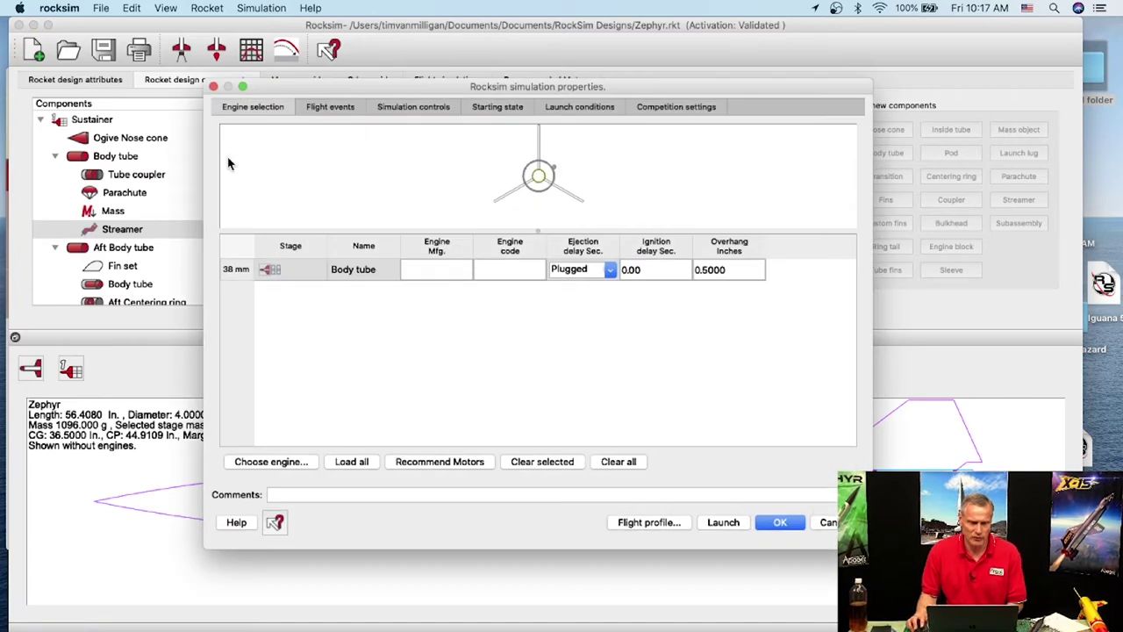
pyautogui.click(289, 460)
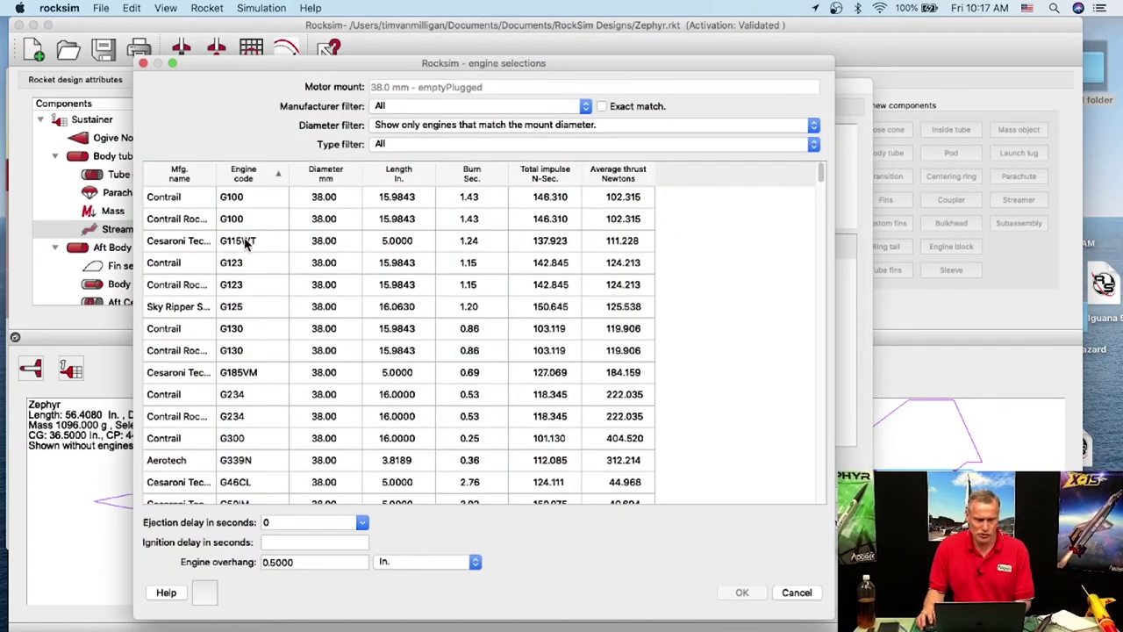
pyautogui.scroll(-5, 255, 277)
pyautogui.scroll(-10, 254, 278)
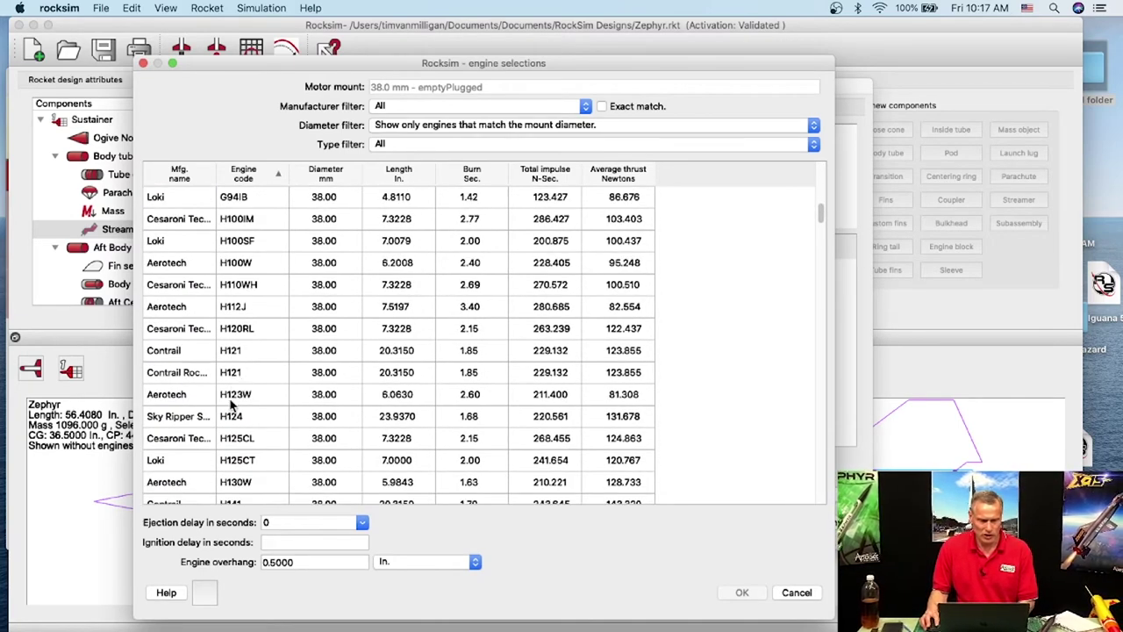
pyautogui.click(244, 332)
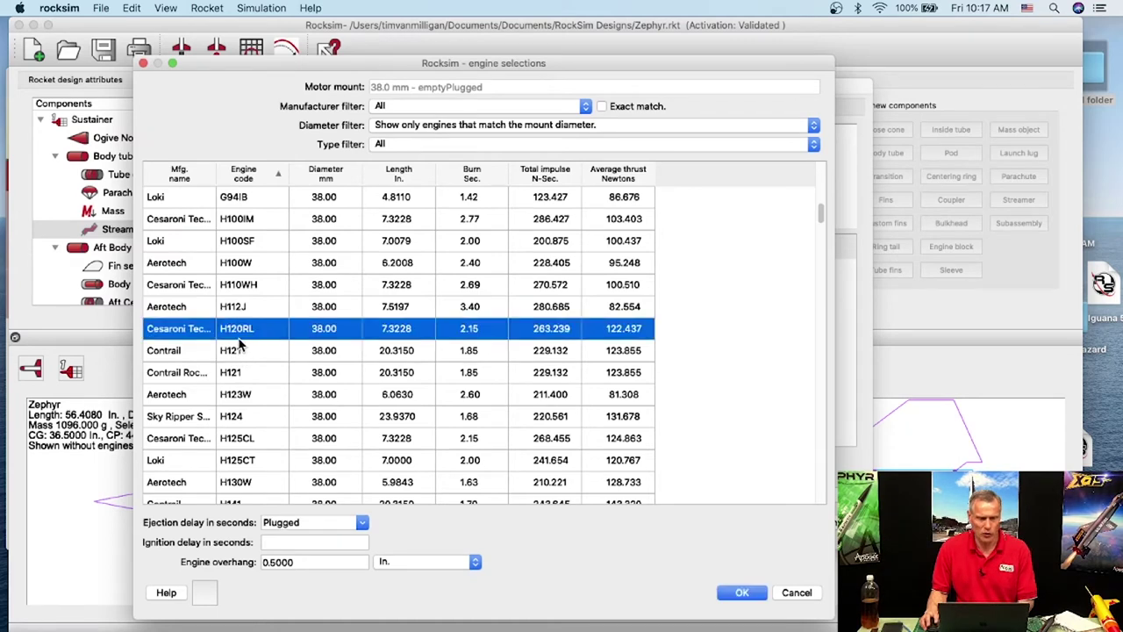
pyautogui.click(361, 524)
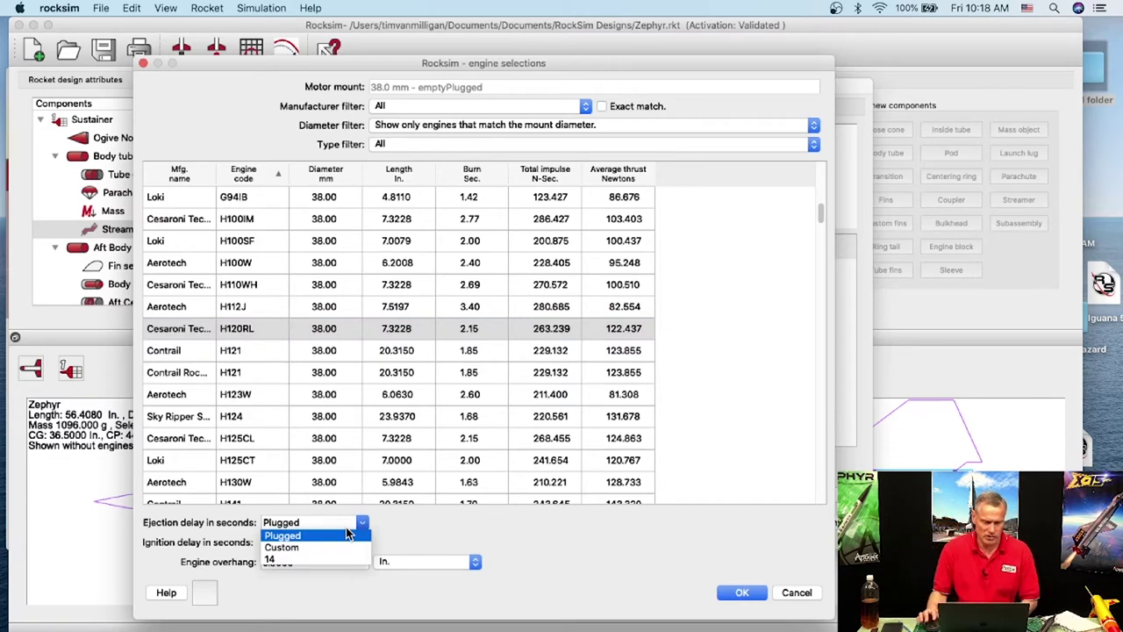
pyautogui.click(279, 559)
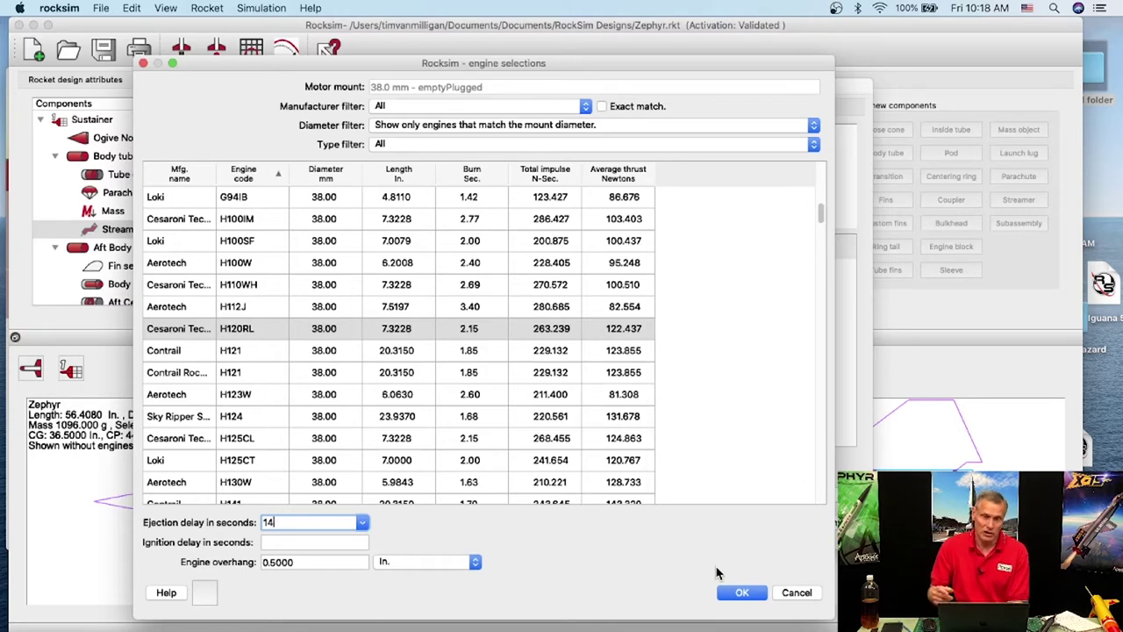
pyautogui.click(363, 523)
pyautogui.click(389, 528)
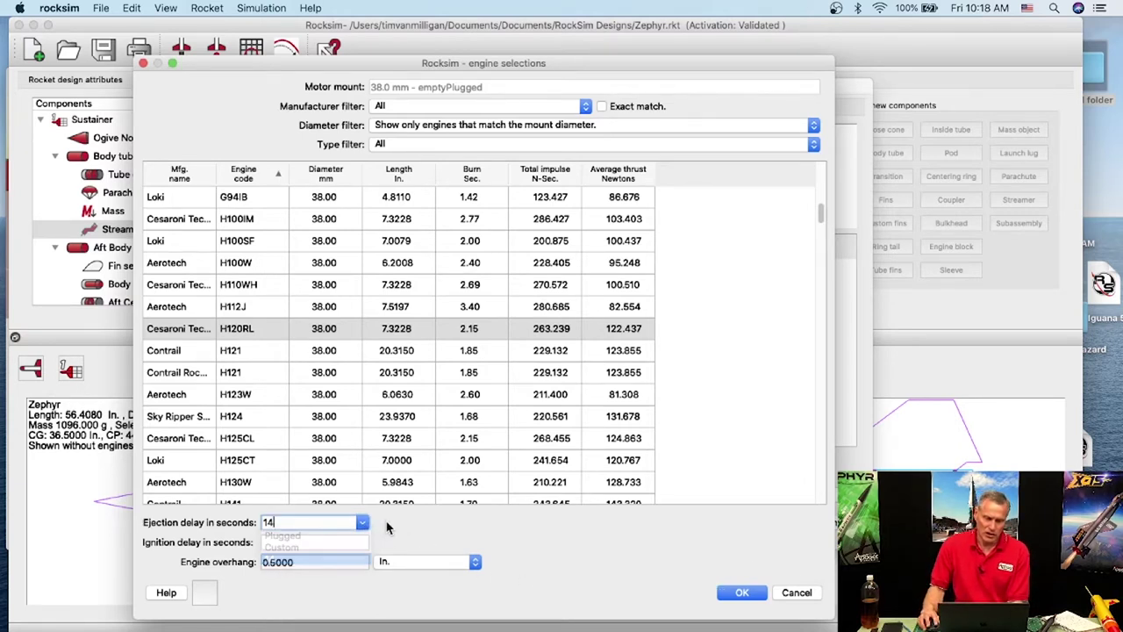
pyautogui.click(739, 594)
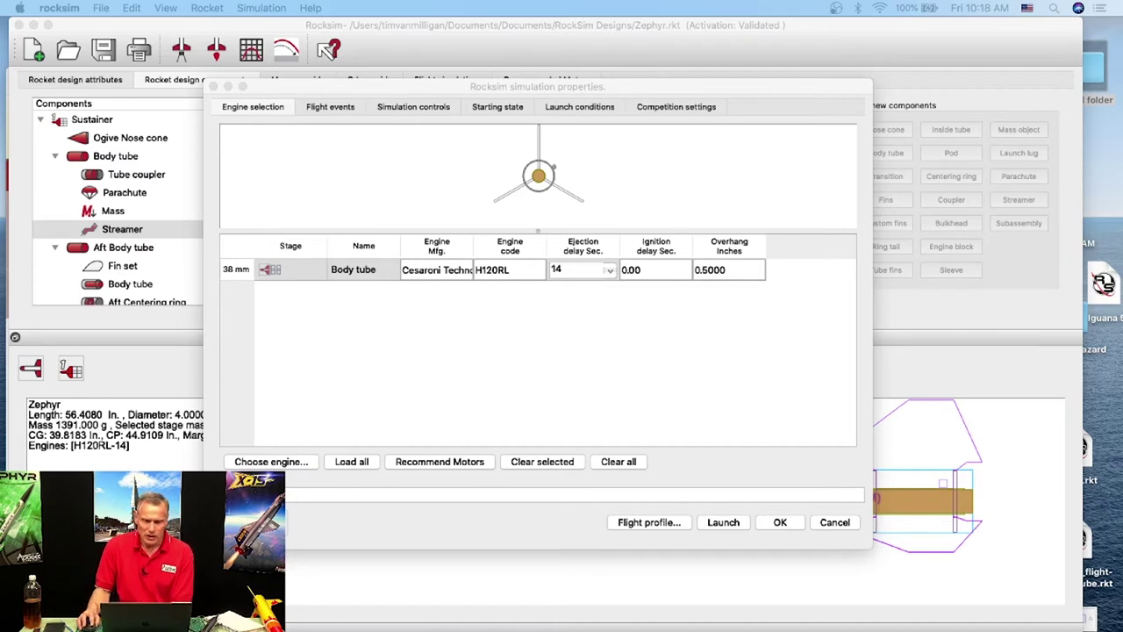
pyautogui.moveTo(538, 230); pyautogui.dragTo(539, 313)
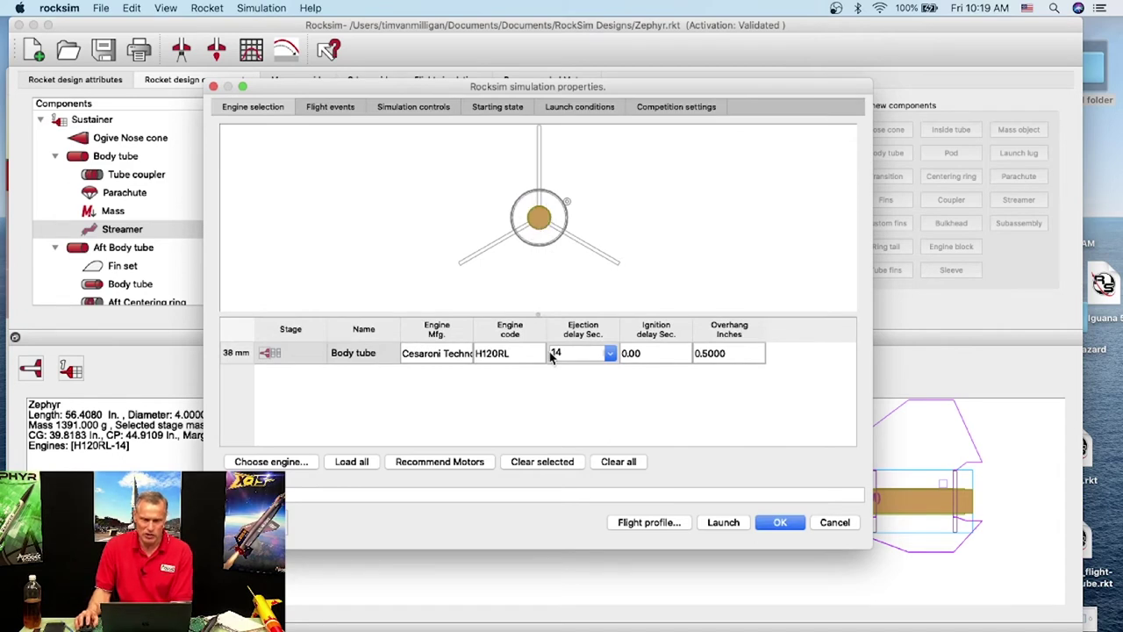
# Set the parachute's flight event to deploy at altitude, with a deployment altitude of 94 ft.
pyautogui.click(322, 110)
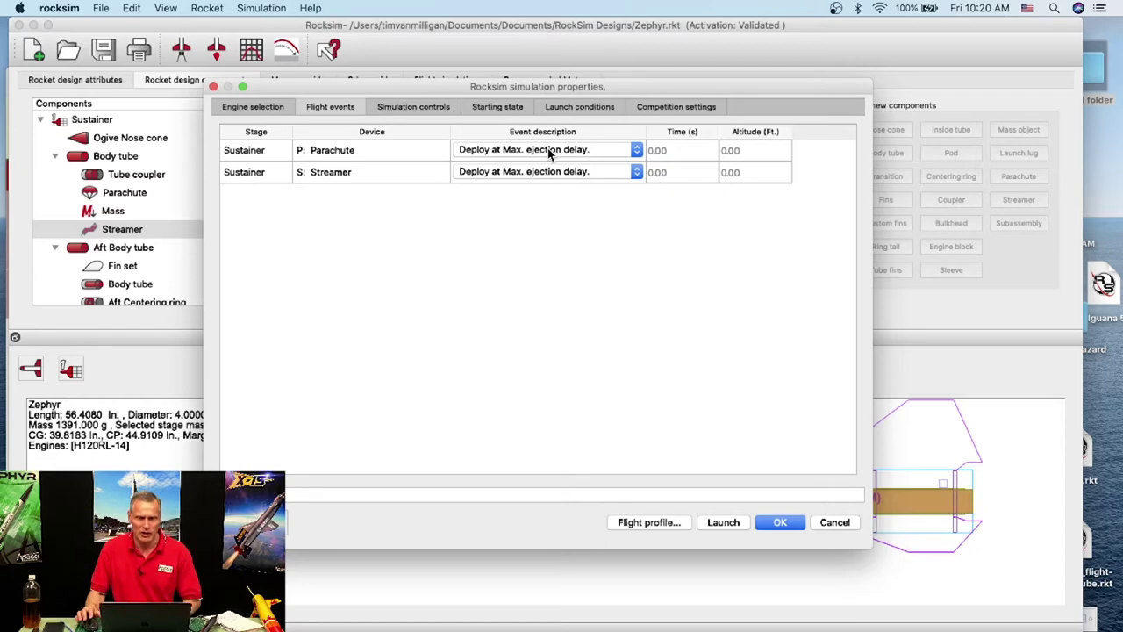
pyautogui.click(362, 155)
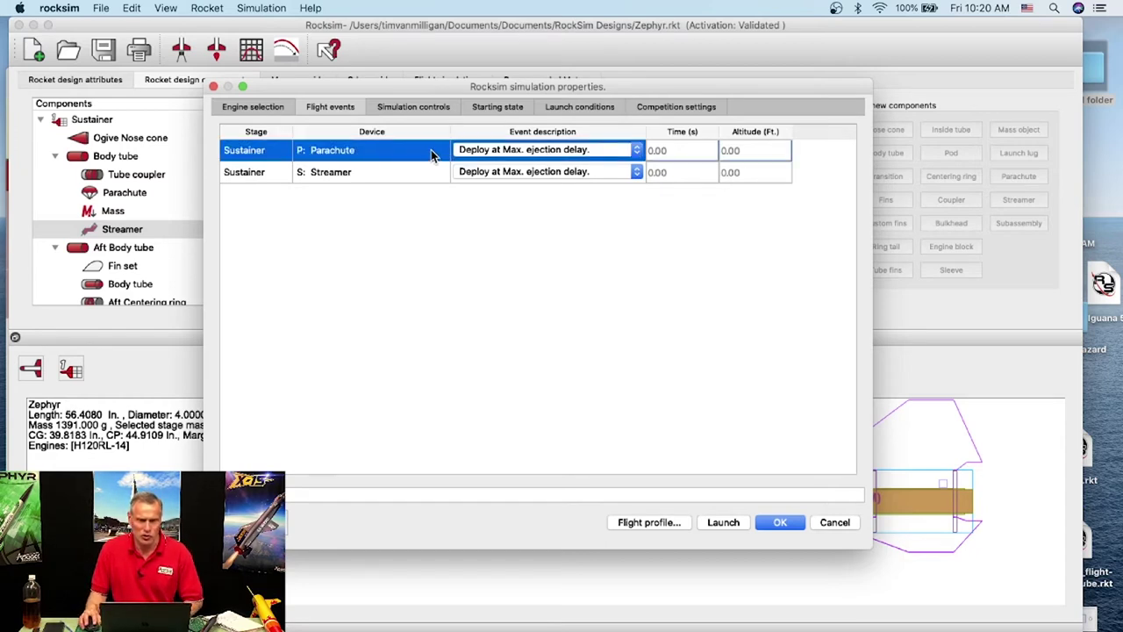
pyautogui.click(492, 153)
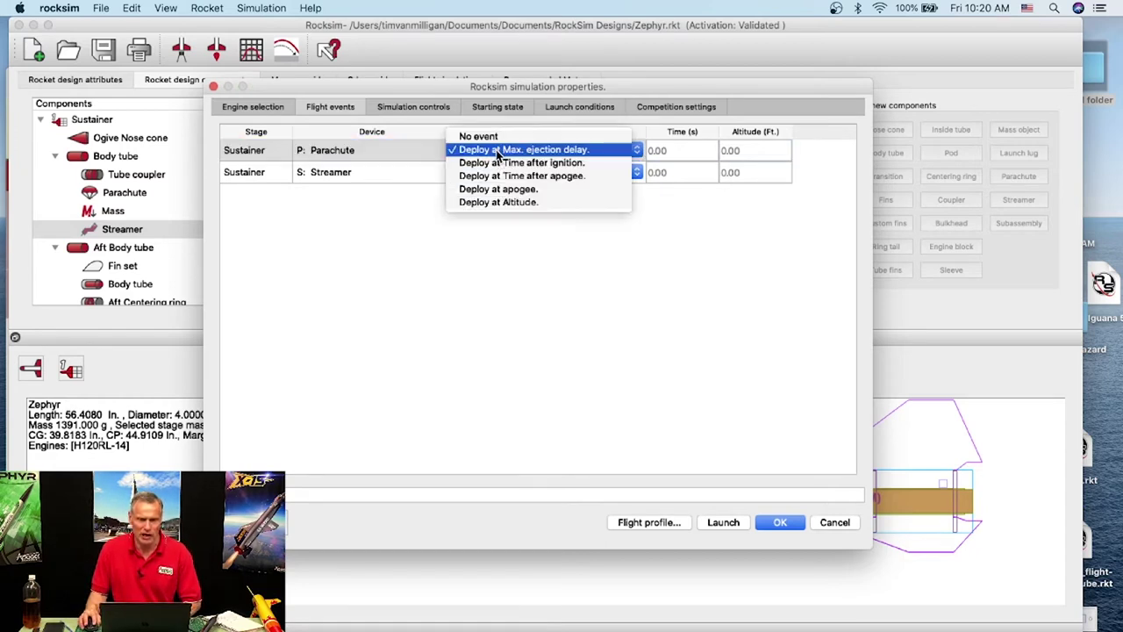
pyautogui.click(498, 203)
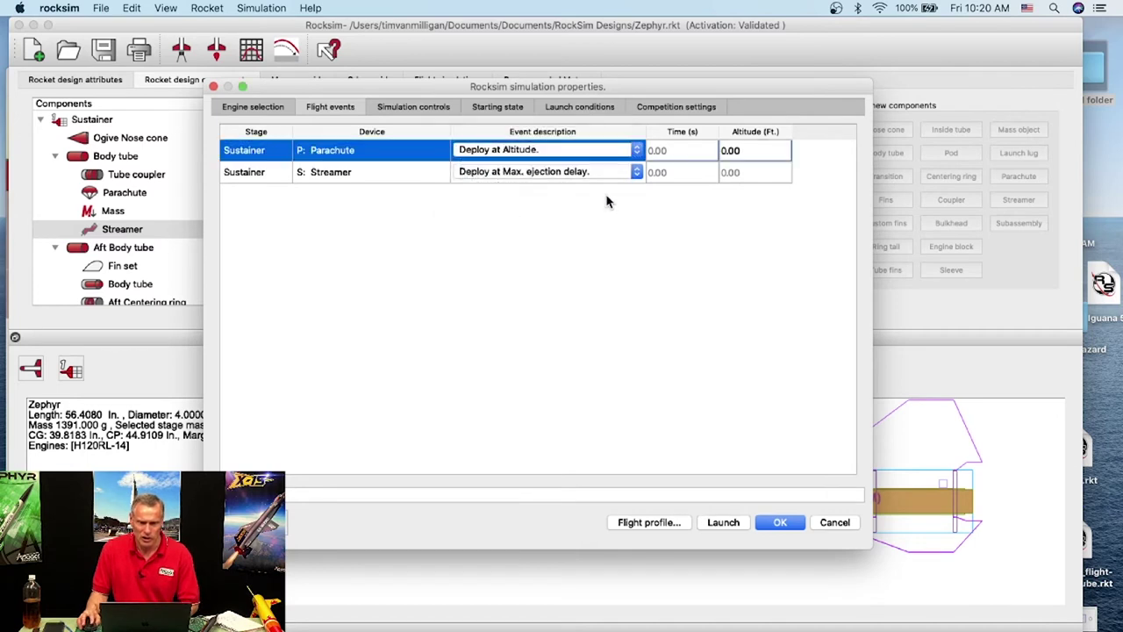
pyautogui.click(779, 155)
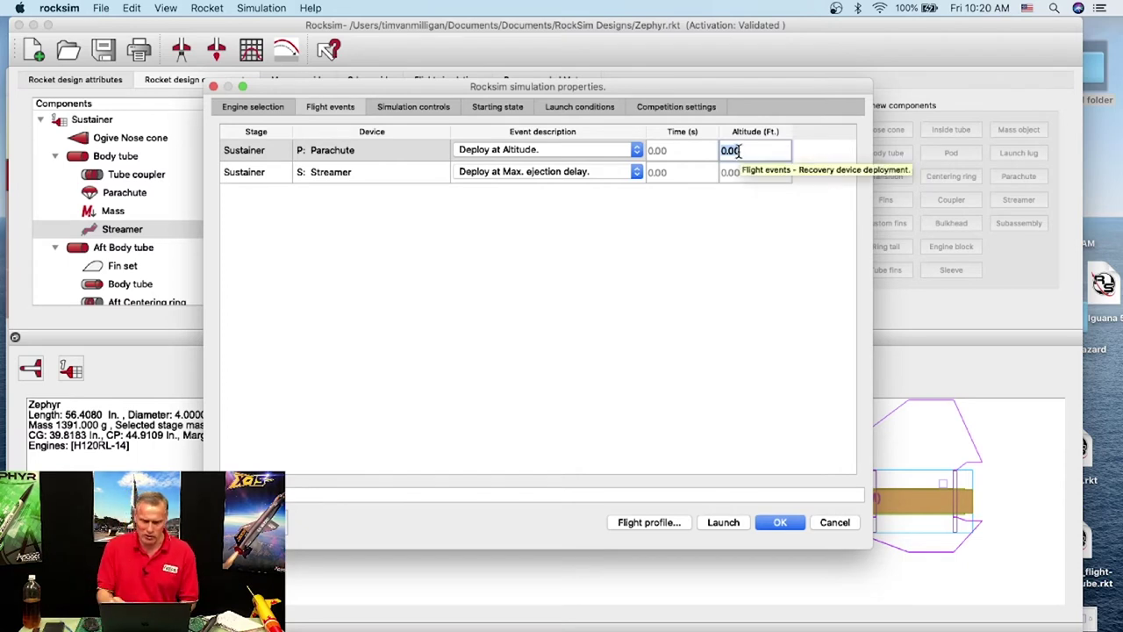
pyautogui.write('94')
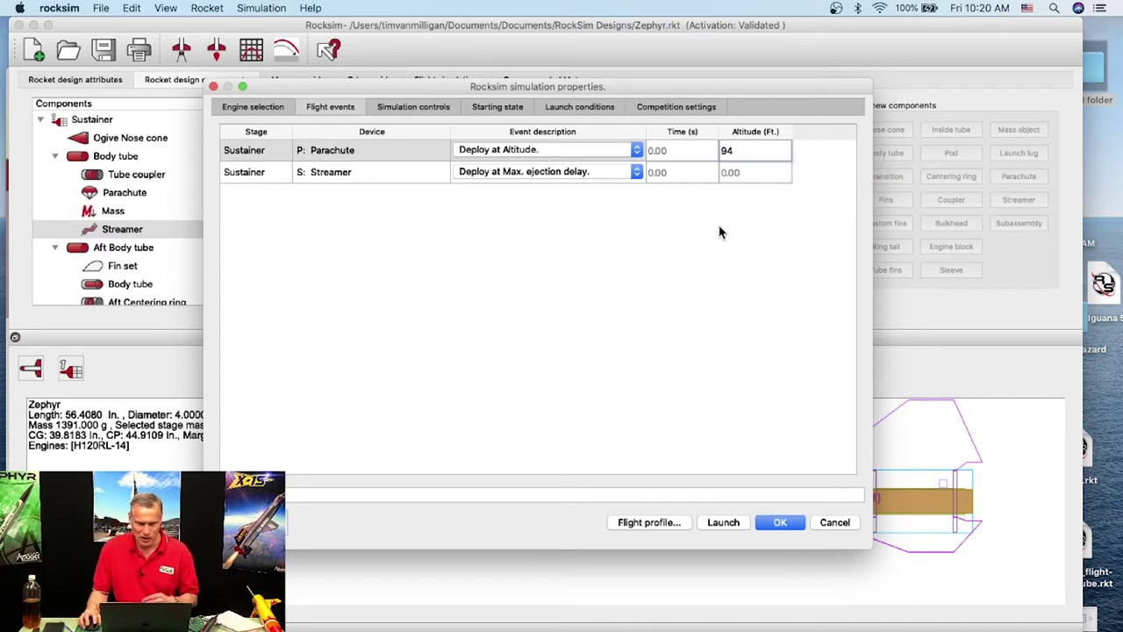
# Set the launch guide length to 96 in. in the simulation's starting state.
pyautogui.click(420, 107)
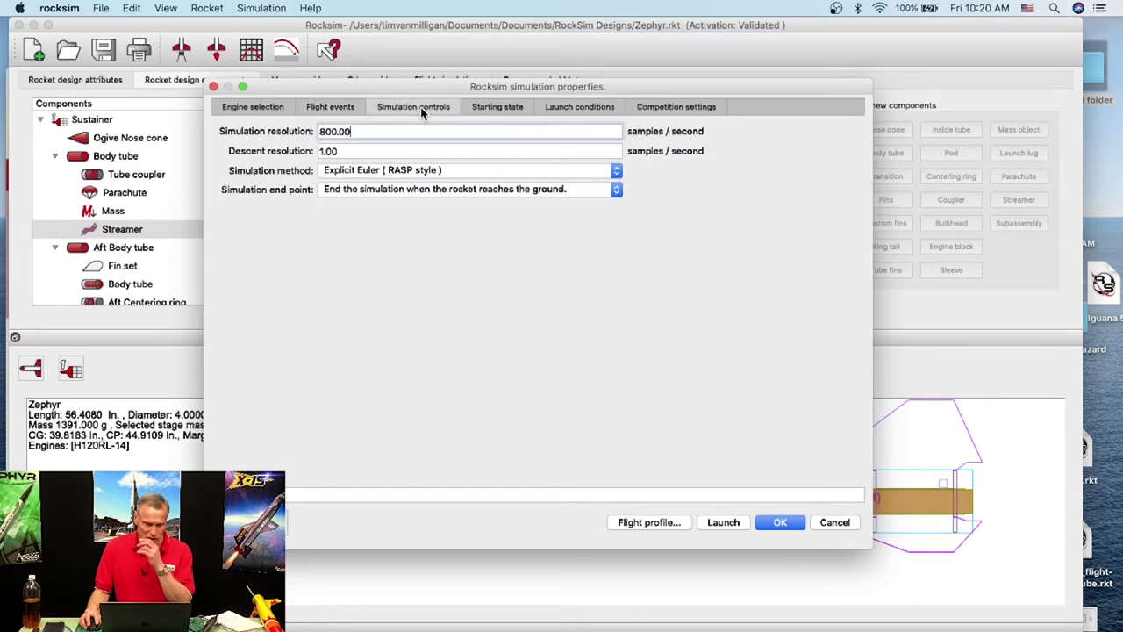
pyautogui.click(498, 104)
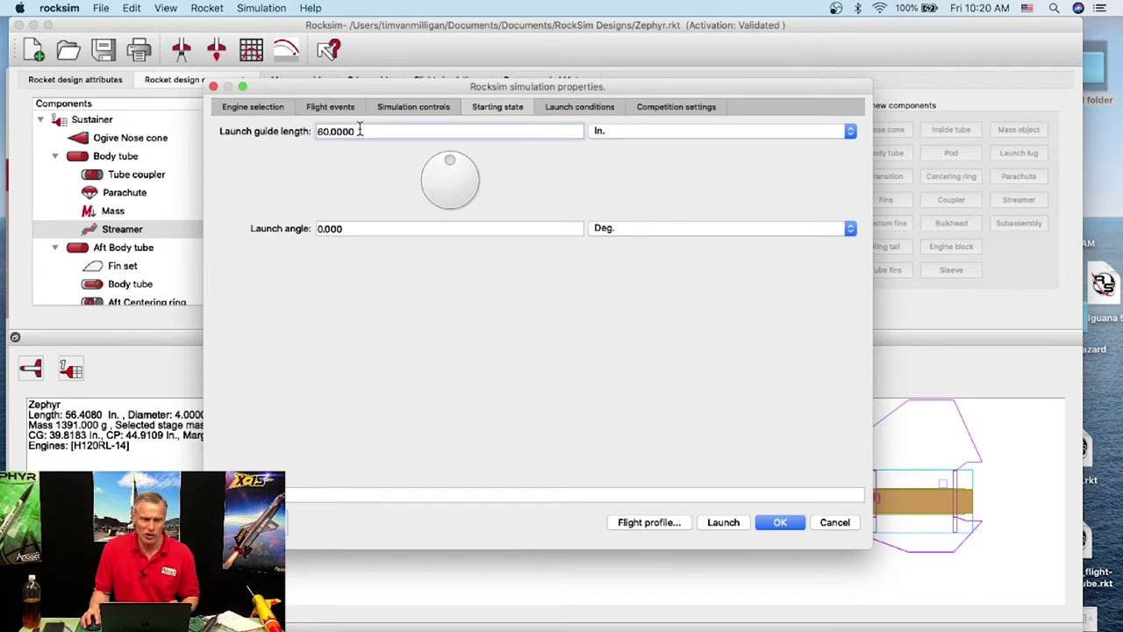
pyautogui.moveTo(360, 131); pyautogui.dragTo(297, 126)
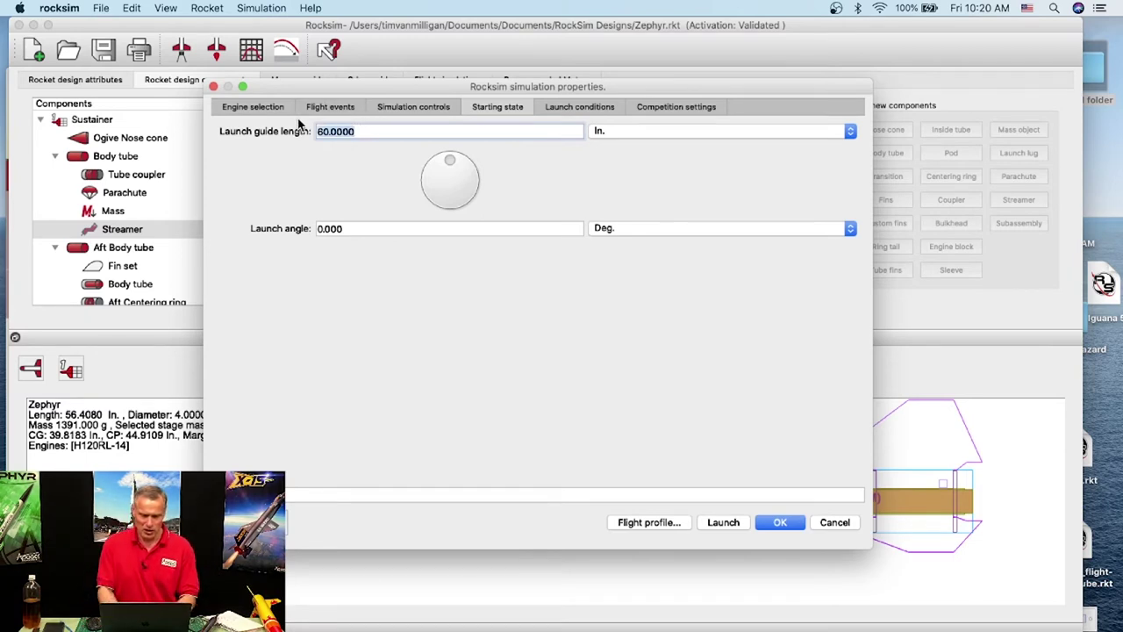
pyautogui.write('98')
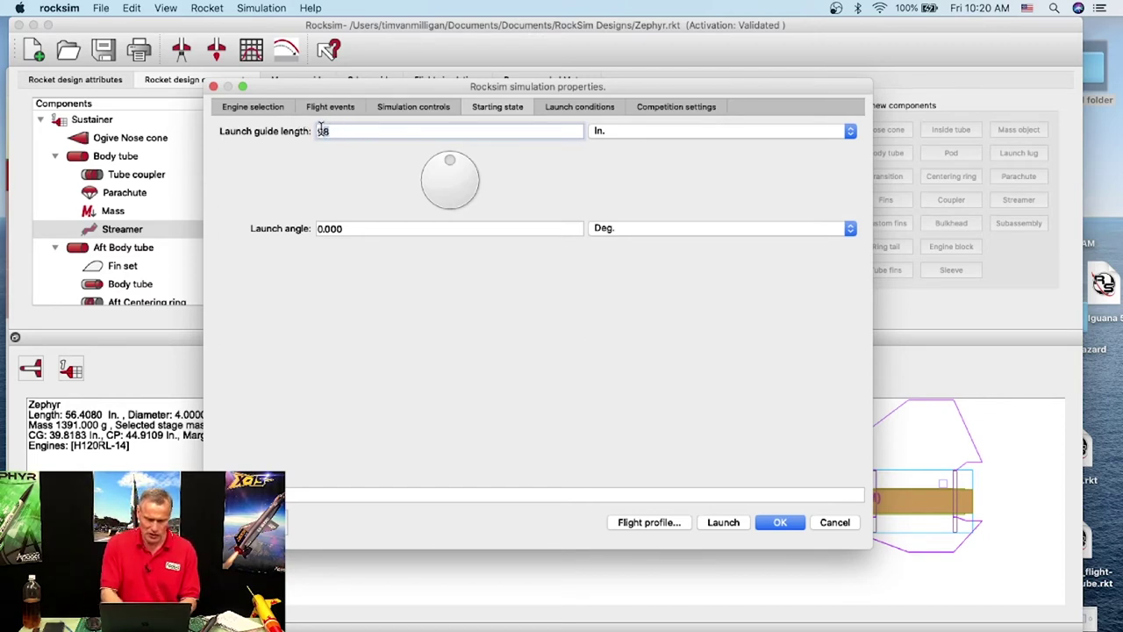
pyautogui.press('BackSpace')
pyautogui.write('6')
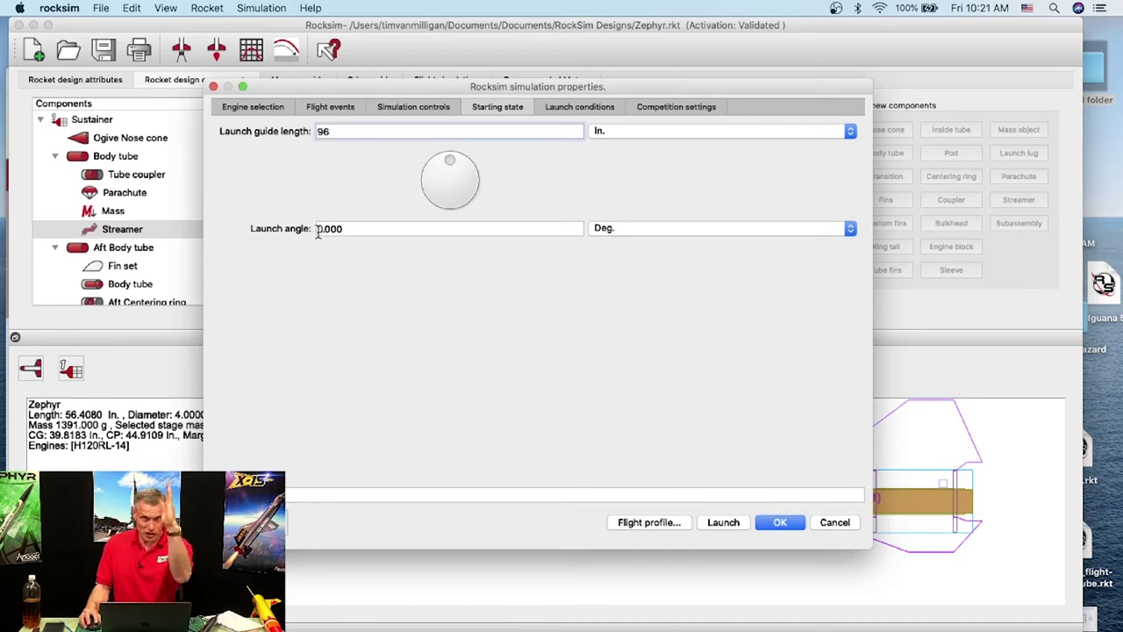
# Check the launch conditions, open the simulation's 2D flight profile, and resize its window so the playback controls are accessible.
pyautogui.click(581, 110)
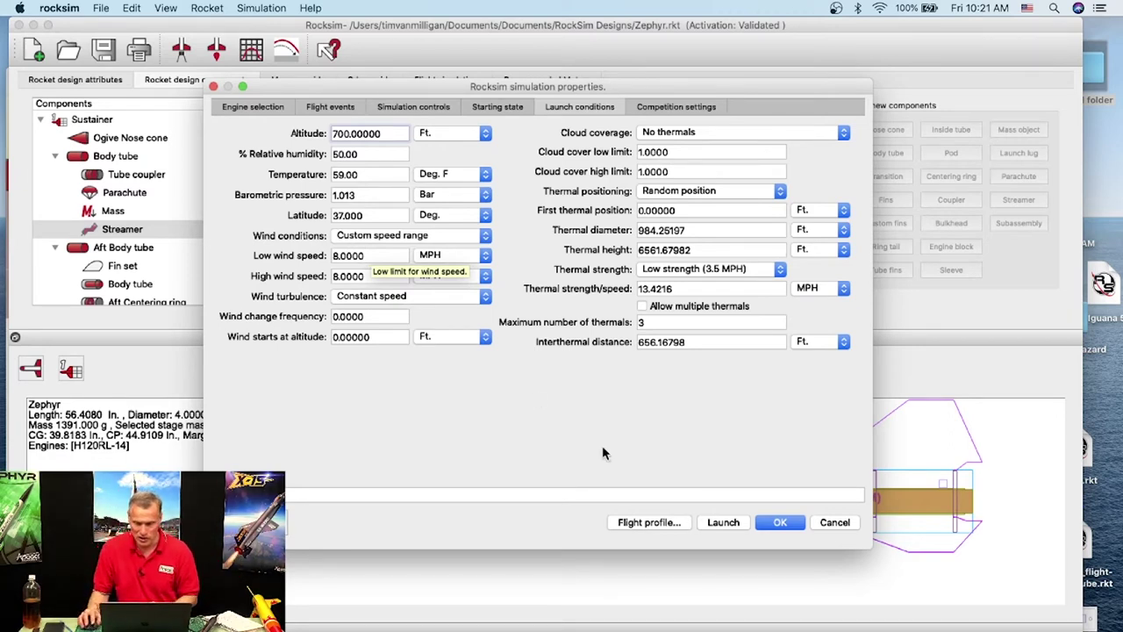
pyautogui.click(667, 523)
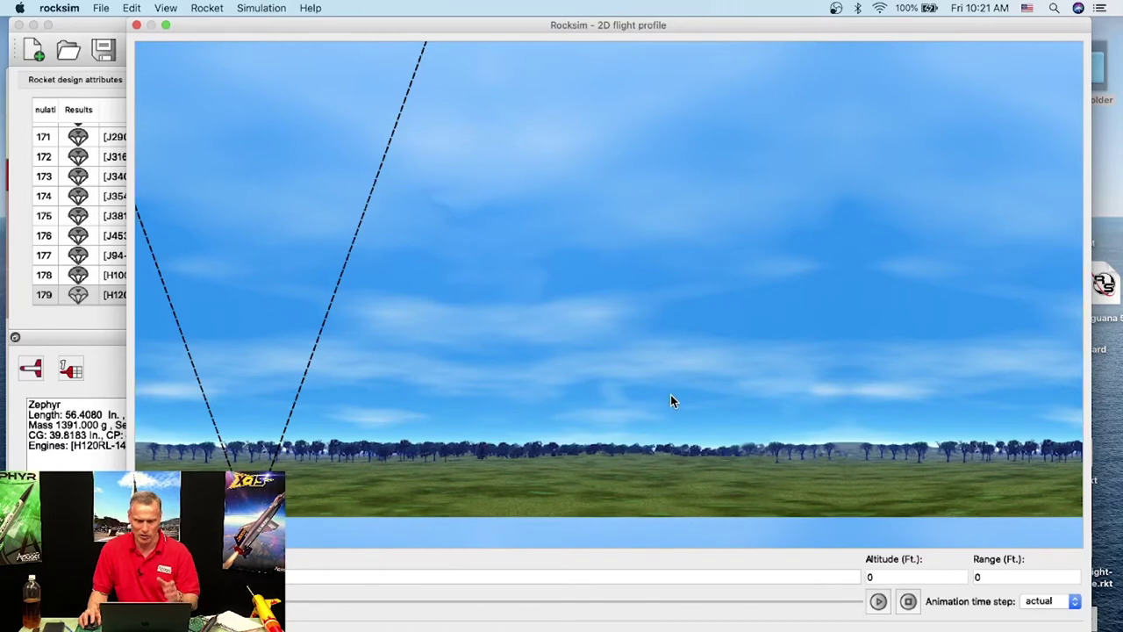
pyautogui.moveTo(1089, 631); pyautogui.dragTo(1021, 629)
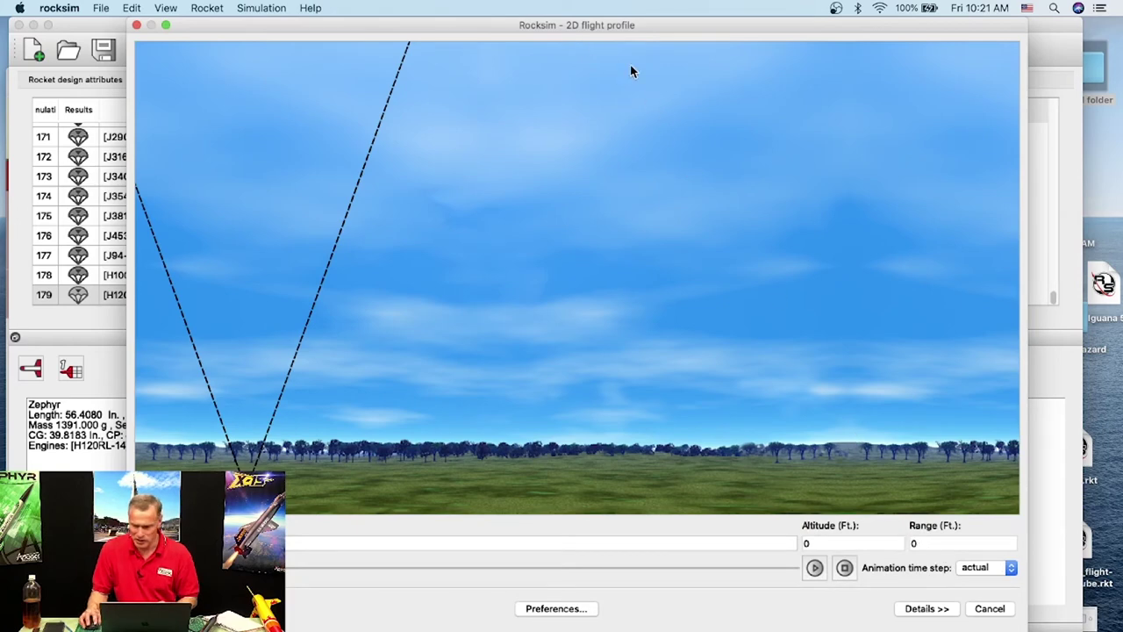
pyautogui.moveTo(1021, 630); pyautogui.dragTo(908, 628)
pyautogui.moveTo(325, 36); pyautogui.dragTo(477, 36)
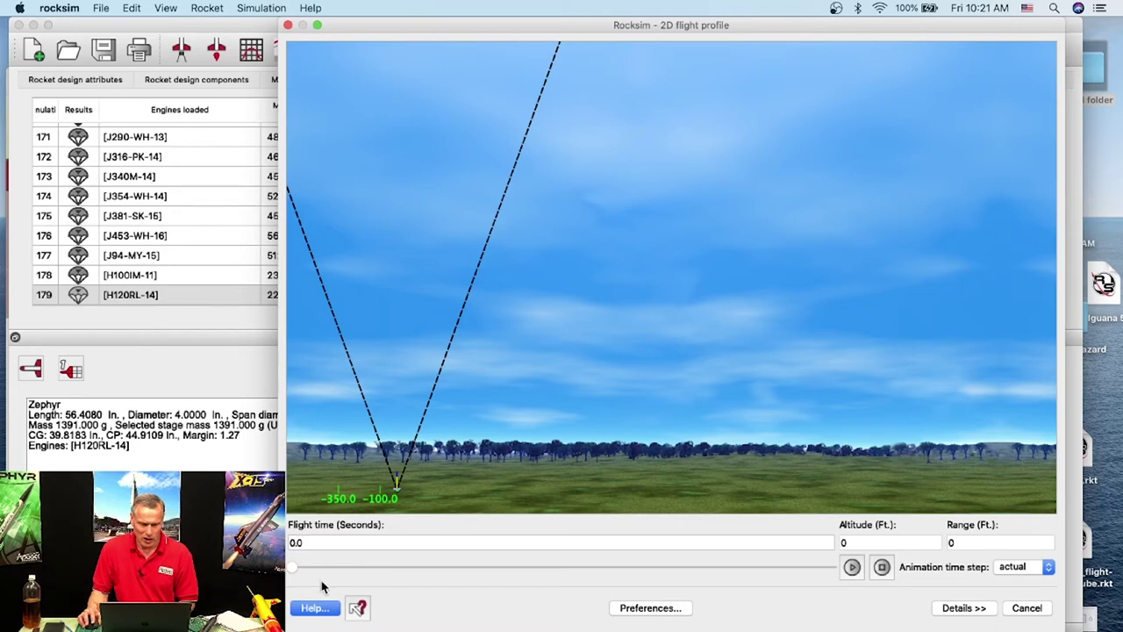
# Play the 2D flight animation, scrub through the streamer and parachute descent to landing, and close the flight profile.
pyautogui.click(852, 569)
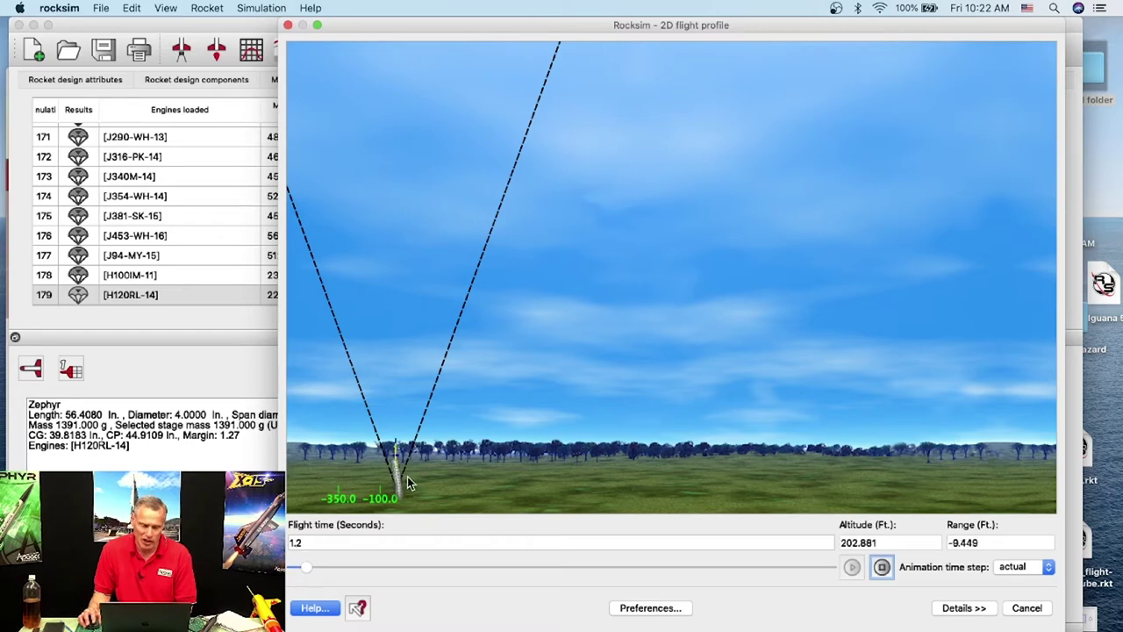
pyautogui.moveTo(318, 573); pyautogui.dragTo(708, 577)
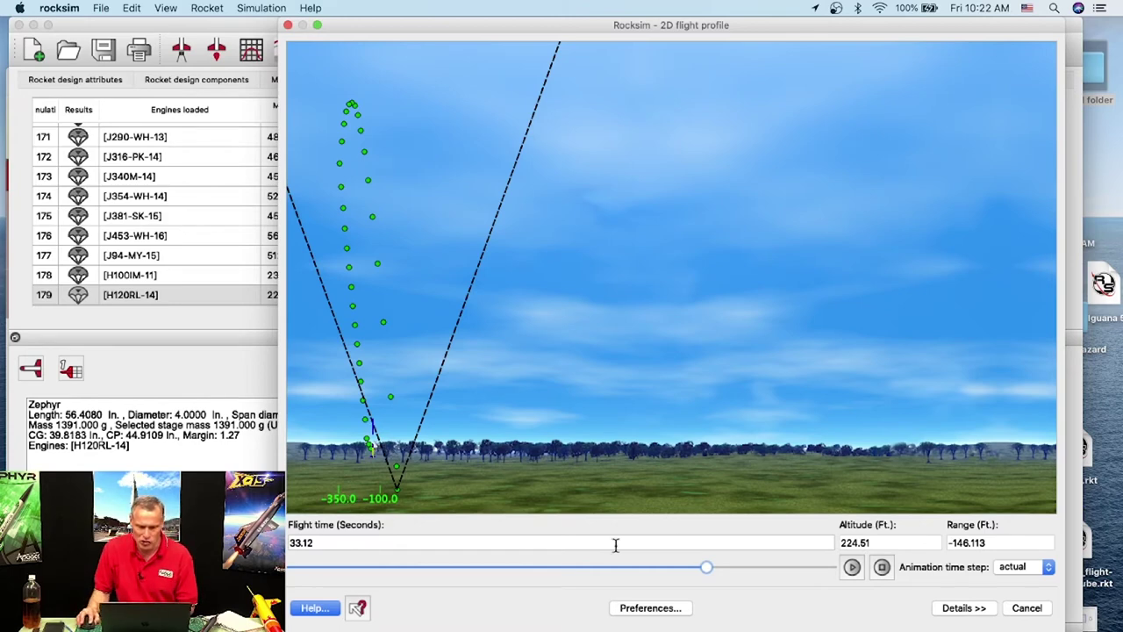
pyautogui.moveTo(711, 572); pyautogui.dragTo(838, 572)
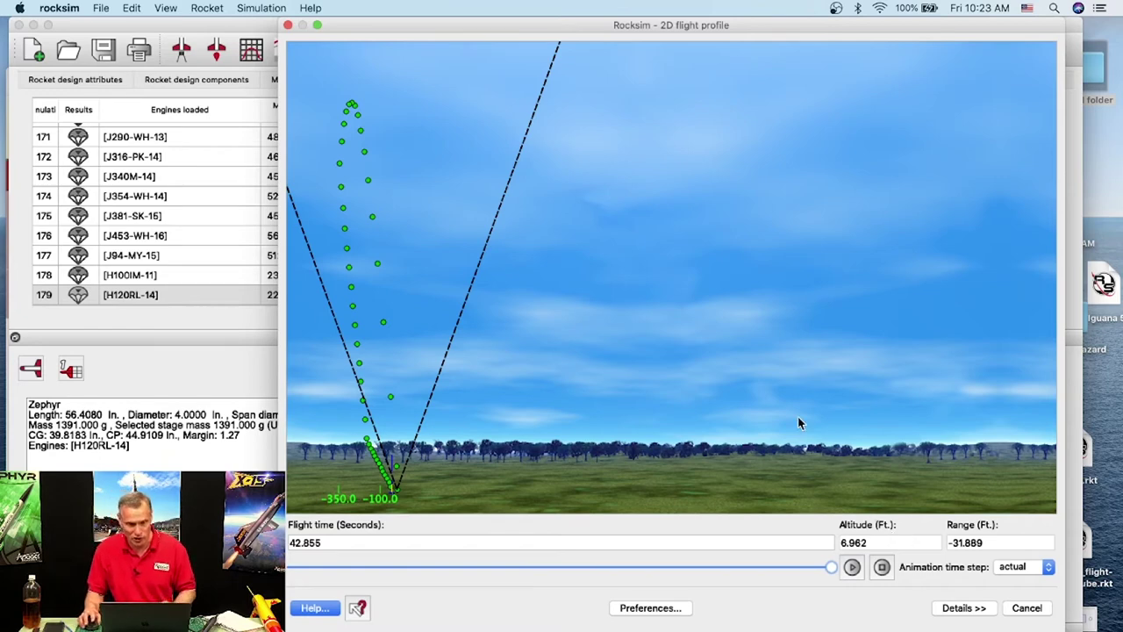
pyautogui.click(289, 25)
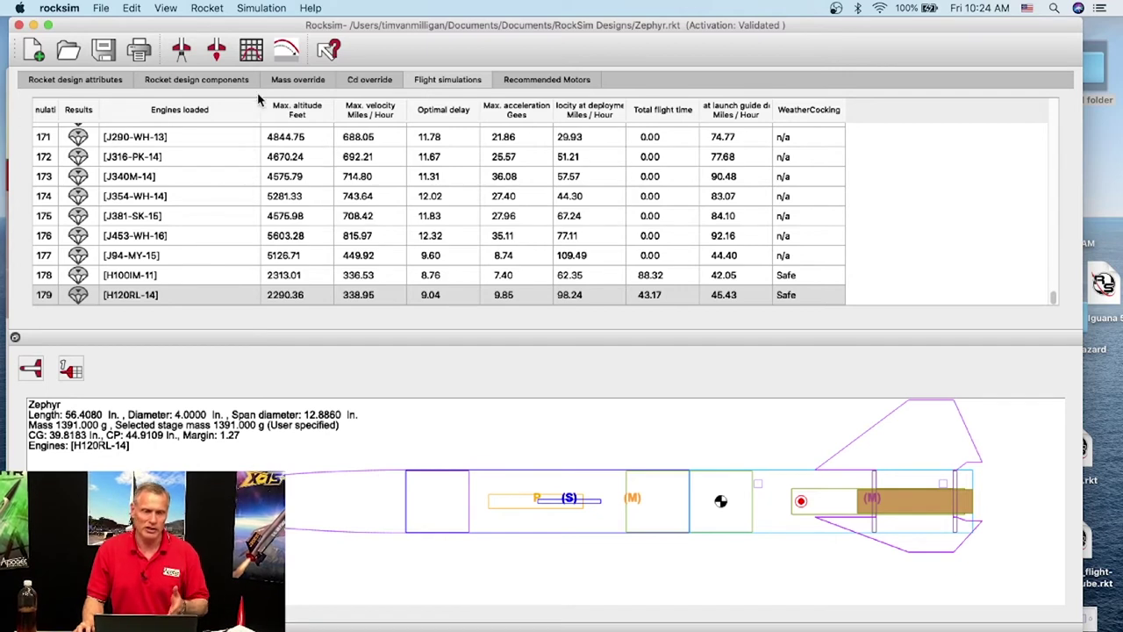
# Save a copy of the design in the RockSim Designs folder as "Zephyr with ebay".
pyautogui.click(201, 81)
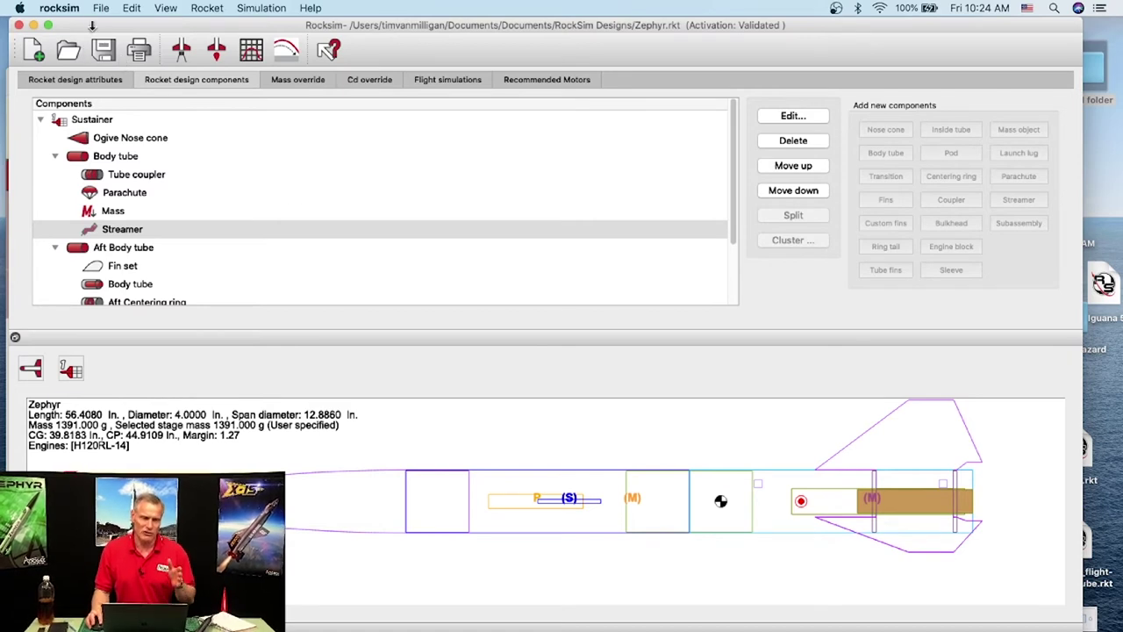
pyautogui.click(103, 7)
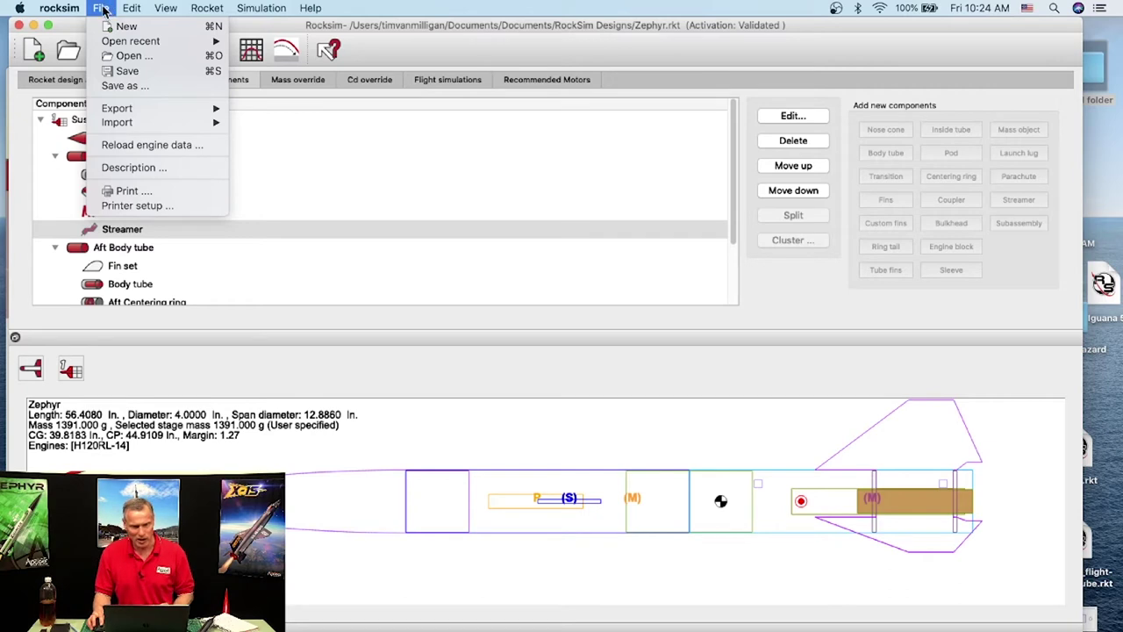
pyautogui.click(125, 87)
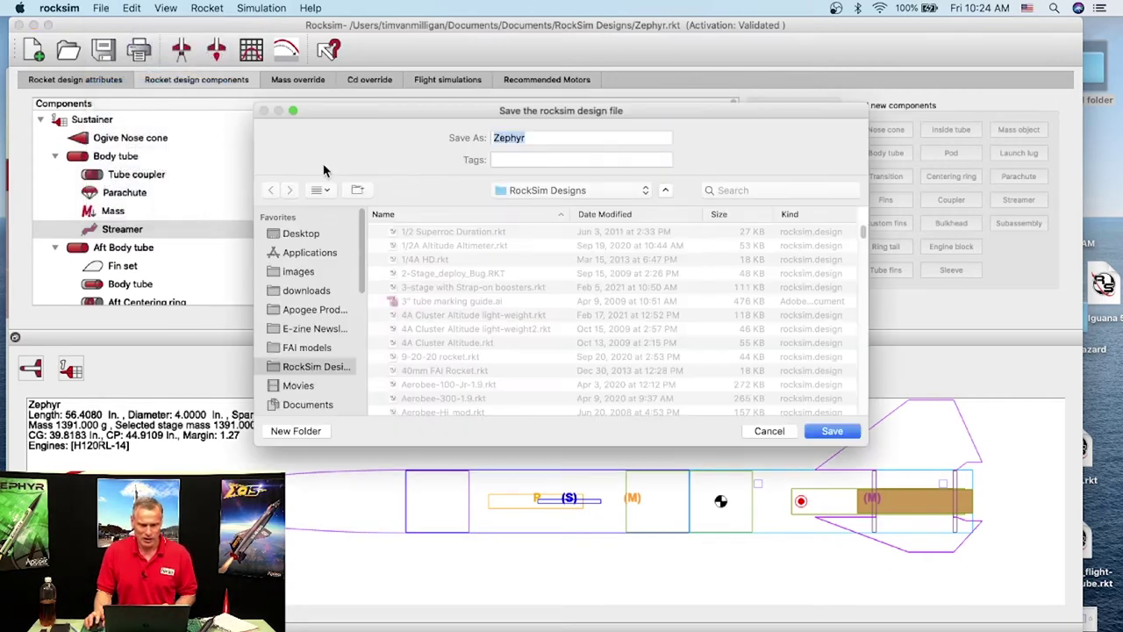
pyautogui.click(527, 138)
pyautogui.write('with e')
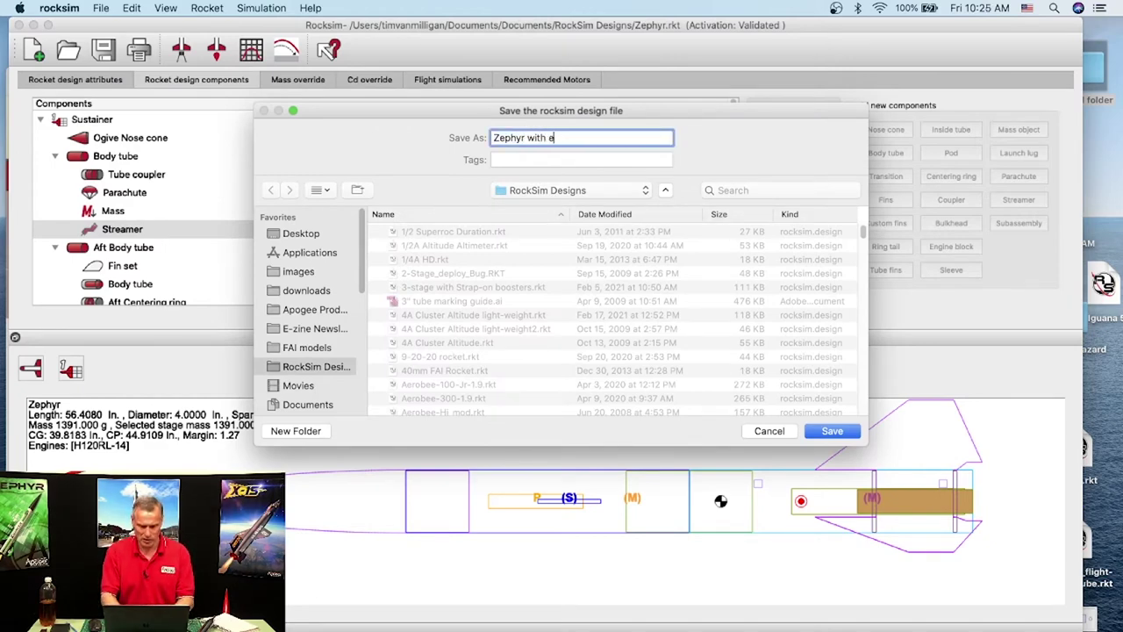
pyautogui.write('vayt')
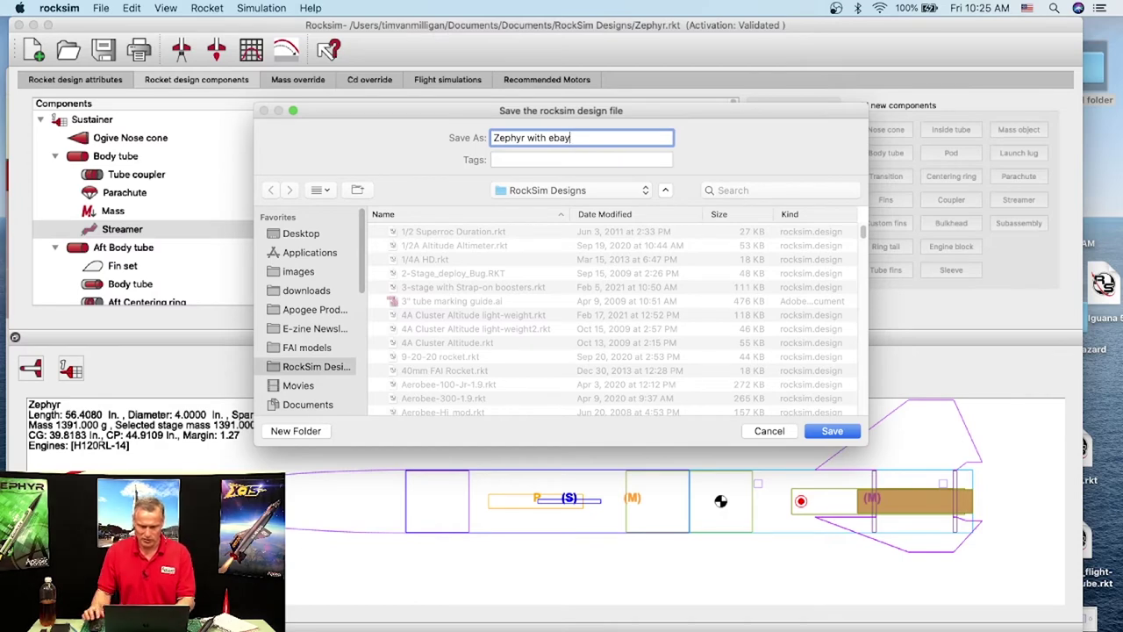
pyautogui.click(832, 431)
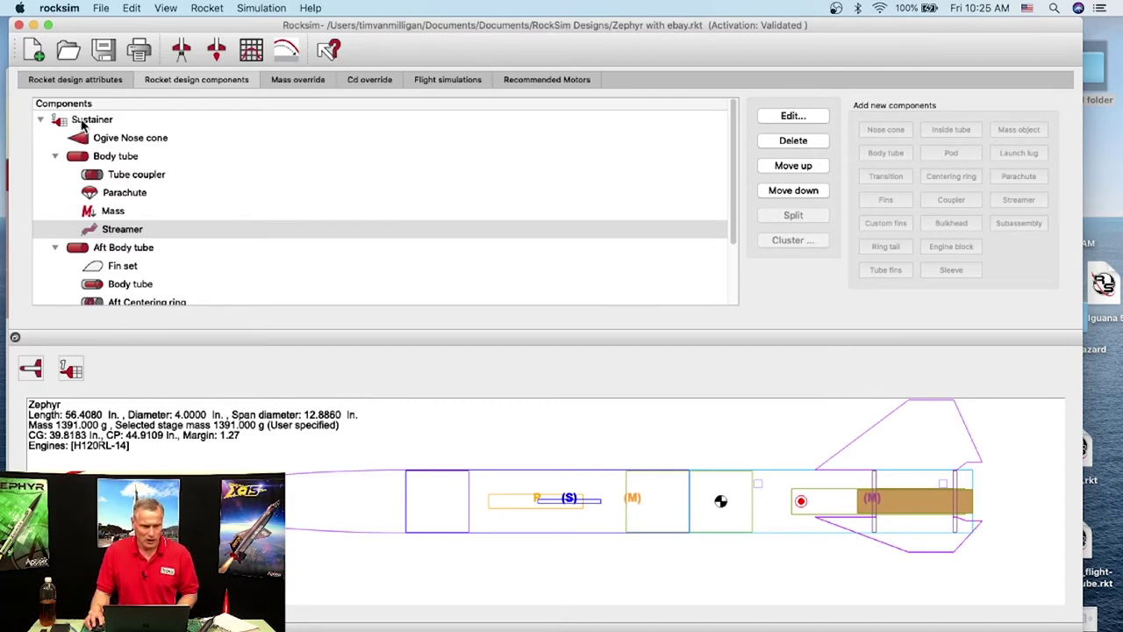
# Change the rocket name in the design attributes to "Zephyr with Ebay".
pyautogui.click(99, 80)
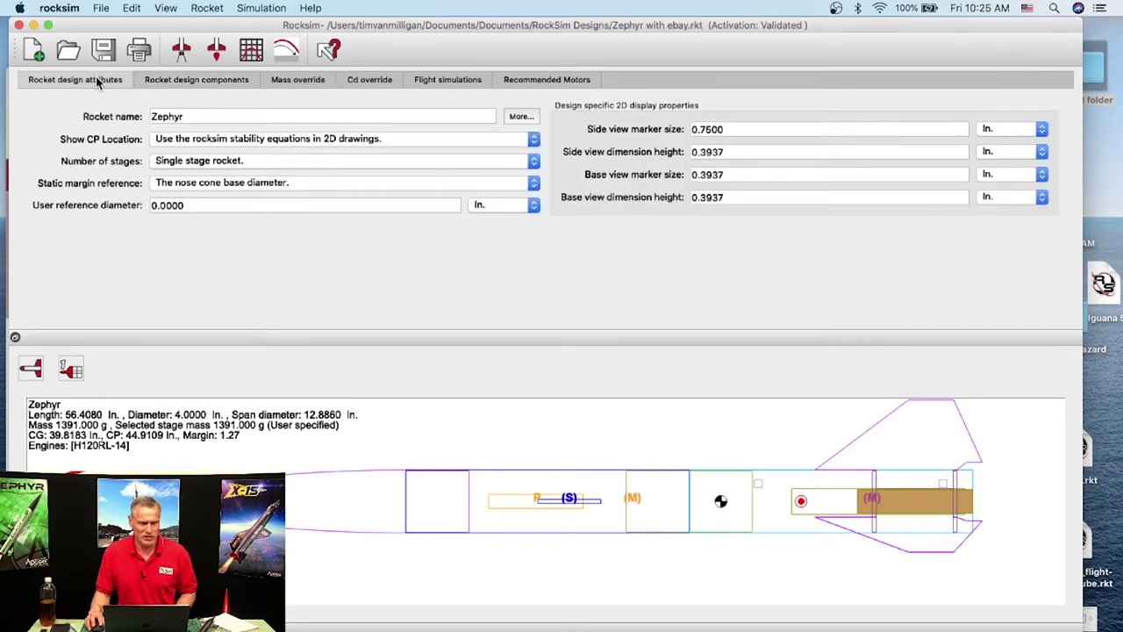
pyautogui.click(187, 116)
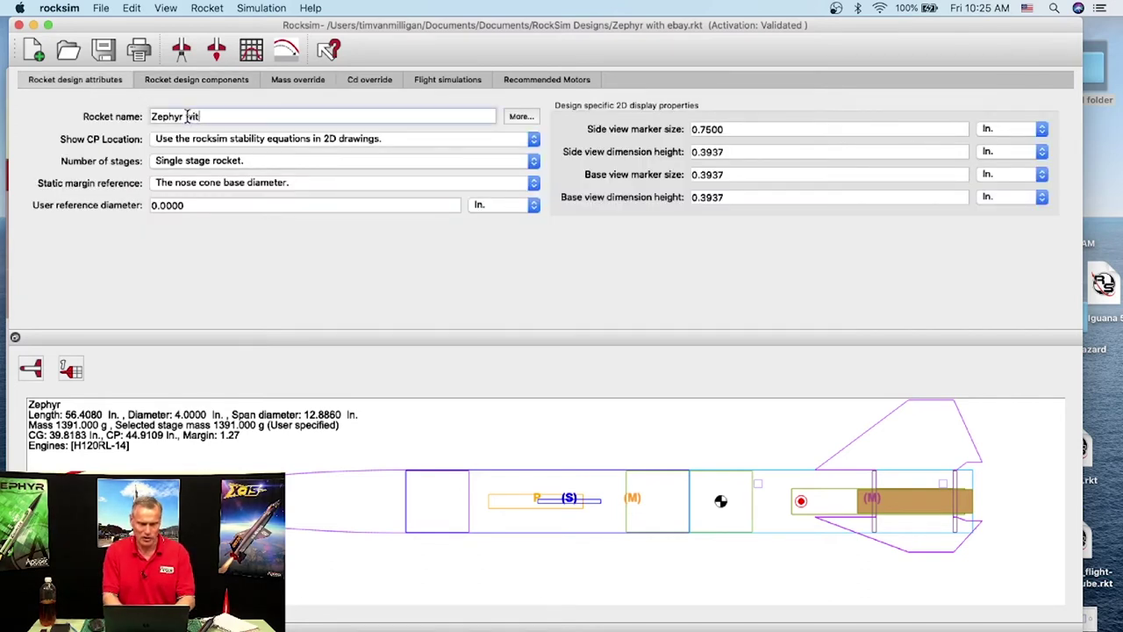
pyautogui.write('with Ebay')
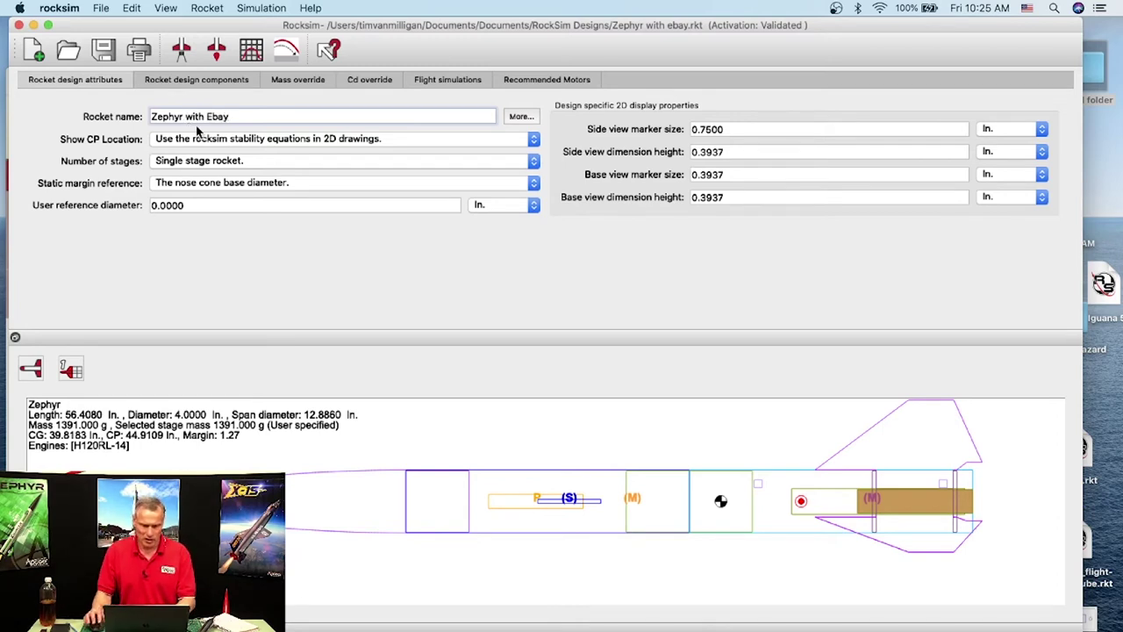
# Add a body tube behind the ogive nose cone, choosing LOC/Precision part 11021, the 98mm one, from the database, and enlarge its properties dialog.
pyautogui.click(234, 80)
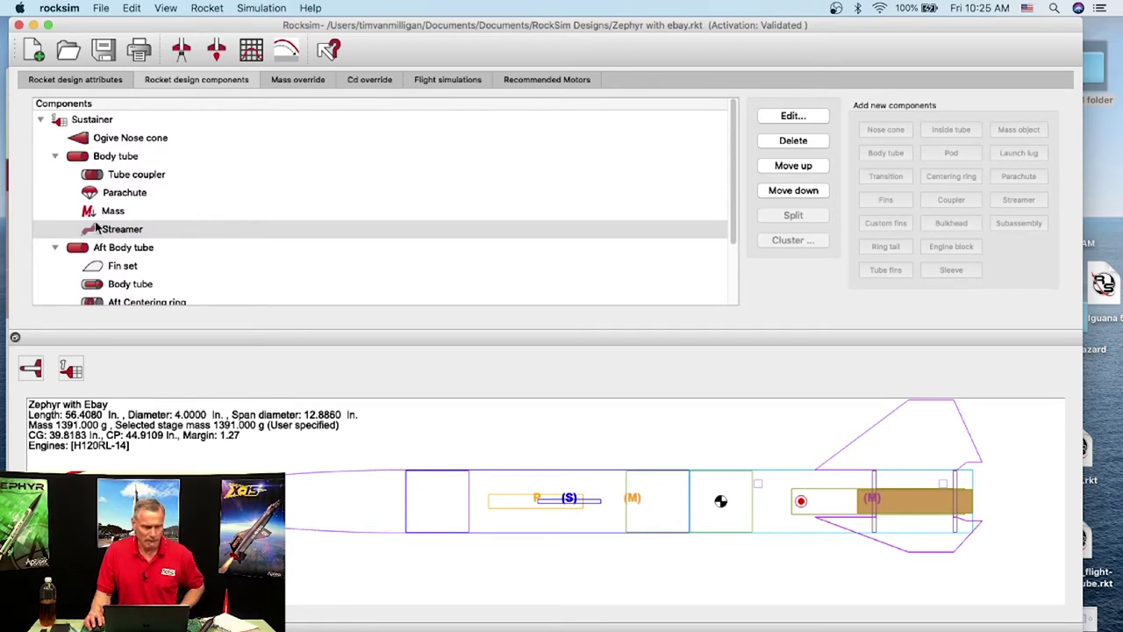
pyautogui.click(87, 141)
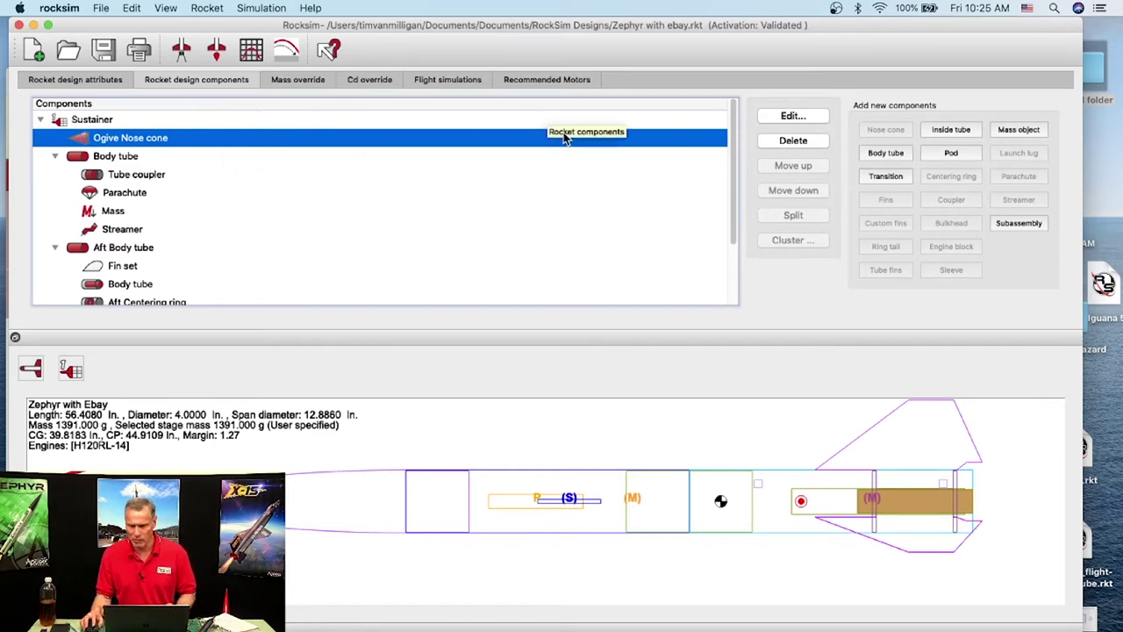
pyautogui.click(886, 153)
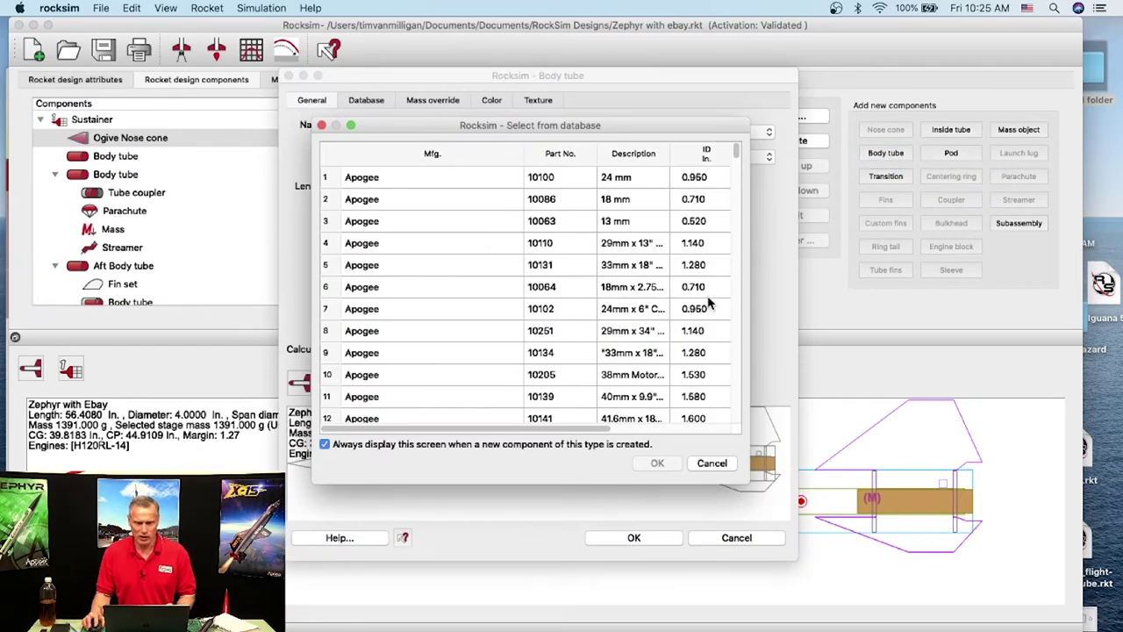
pyautogui.scroll(-3, 691, 312)
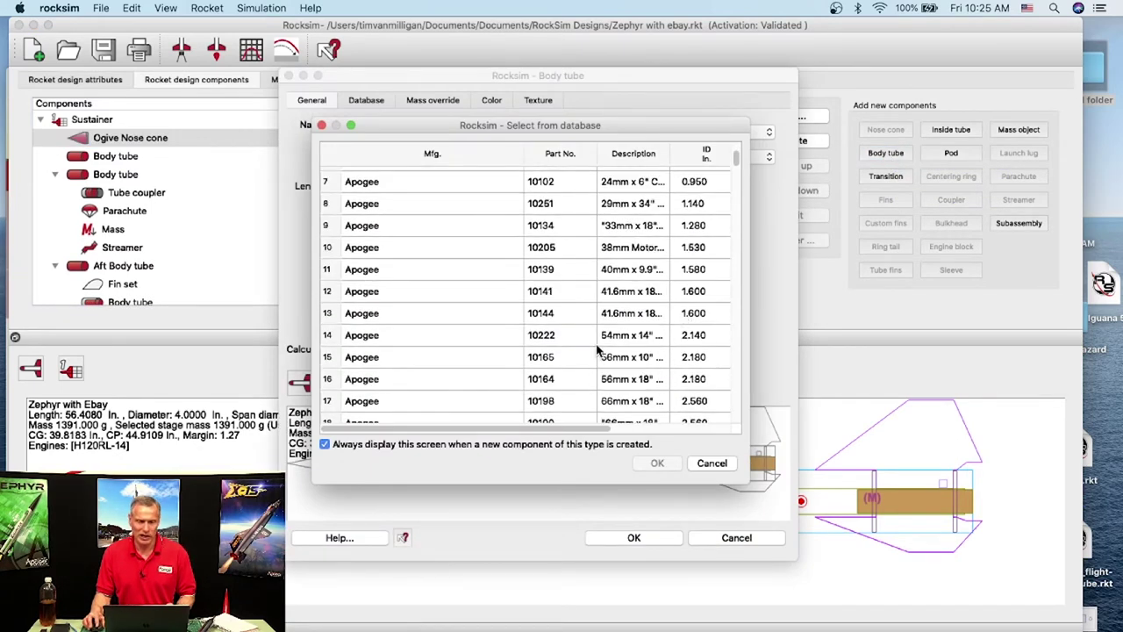
pyautogui.scroll(-3, 596, 351)
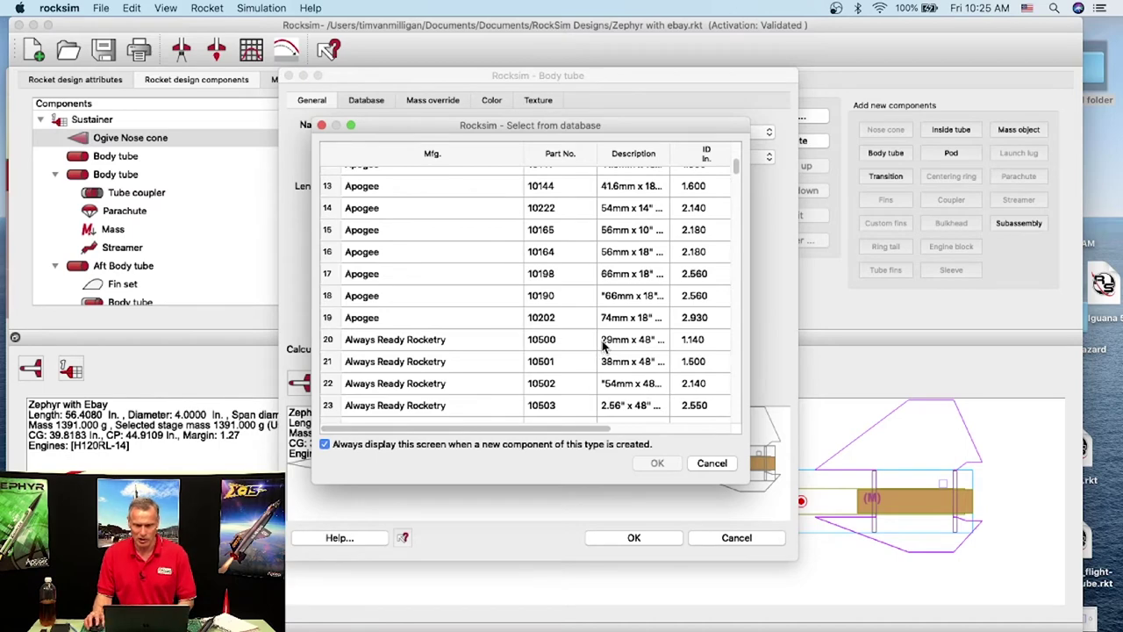
pyautogui.scroll(-1, 632, 334)
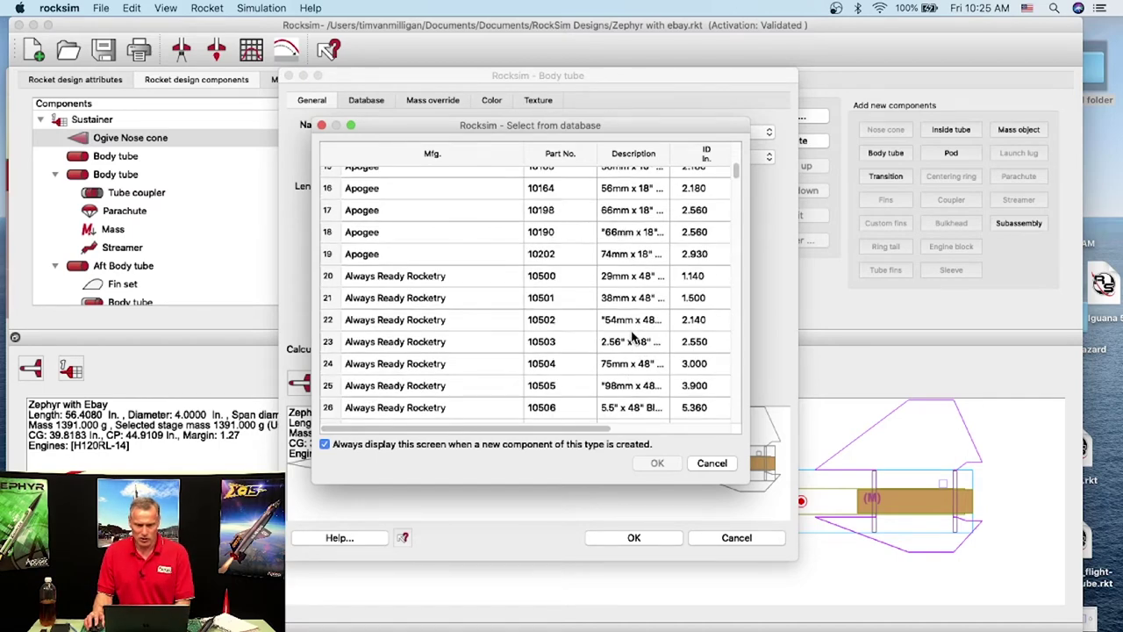
pyautogui.scroll(3, 624, 273)
pyautogui.scroll(3, 623, 274)
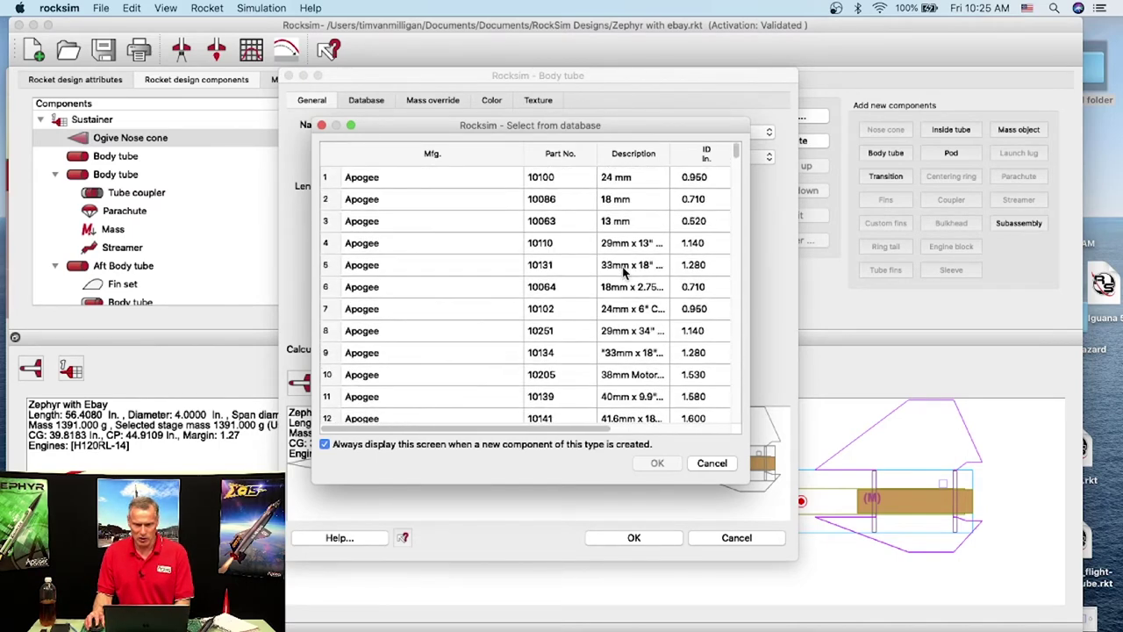
pyautogui.scroll(-7, 647, 267)
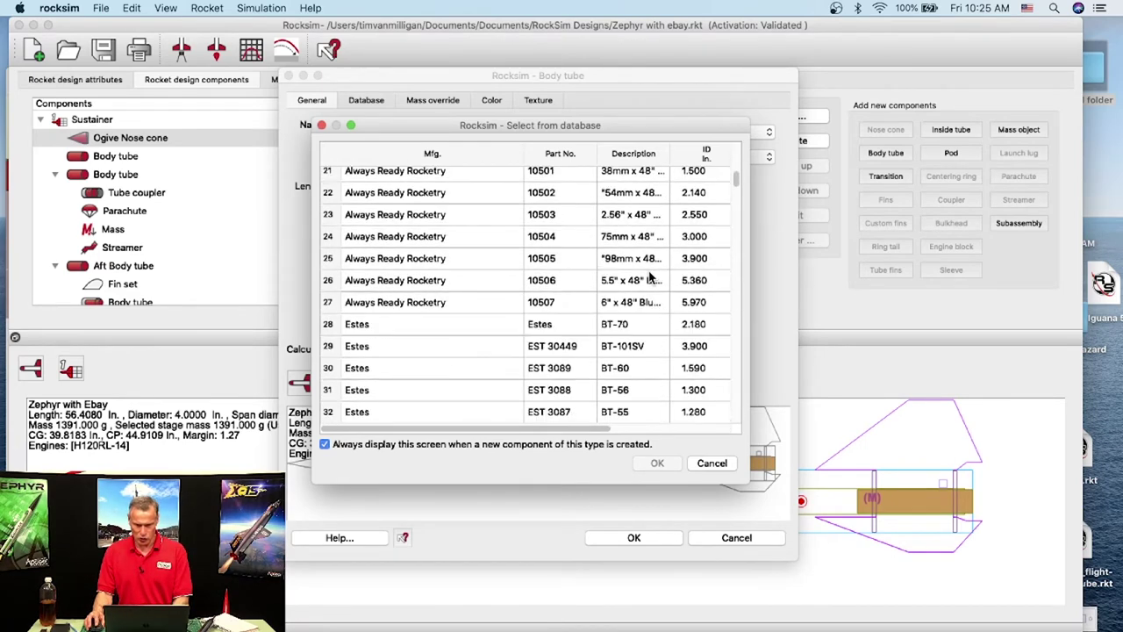
pyautogui.click(634, 260)
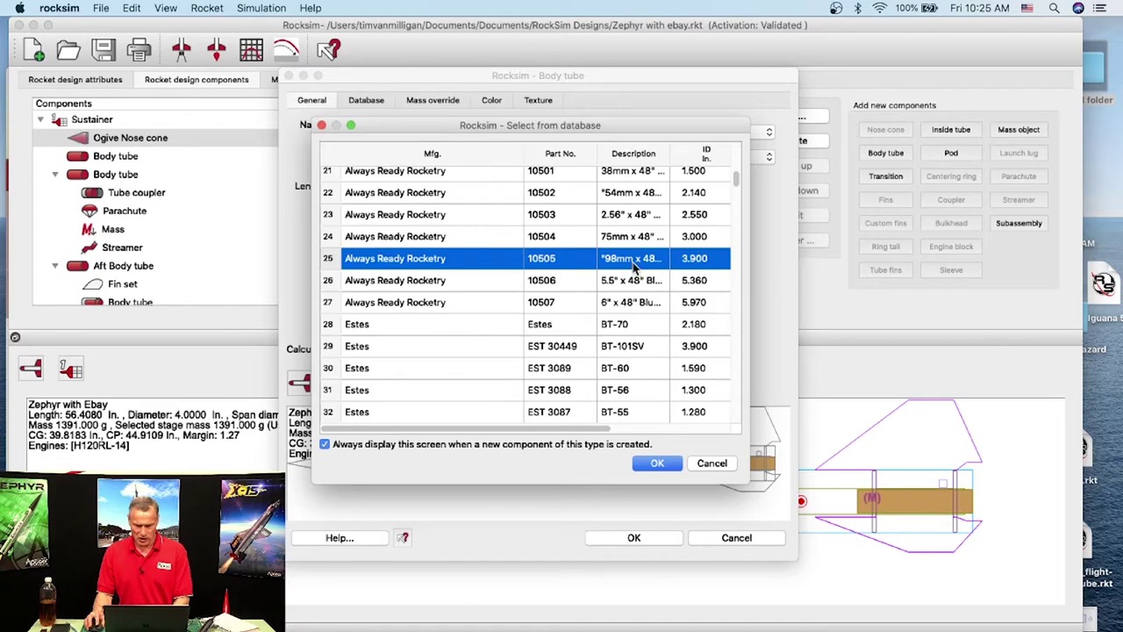
pyautogui.scroll(-3, 638, 298)
pyautogui.scroll(-3, 641, 311)
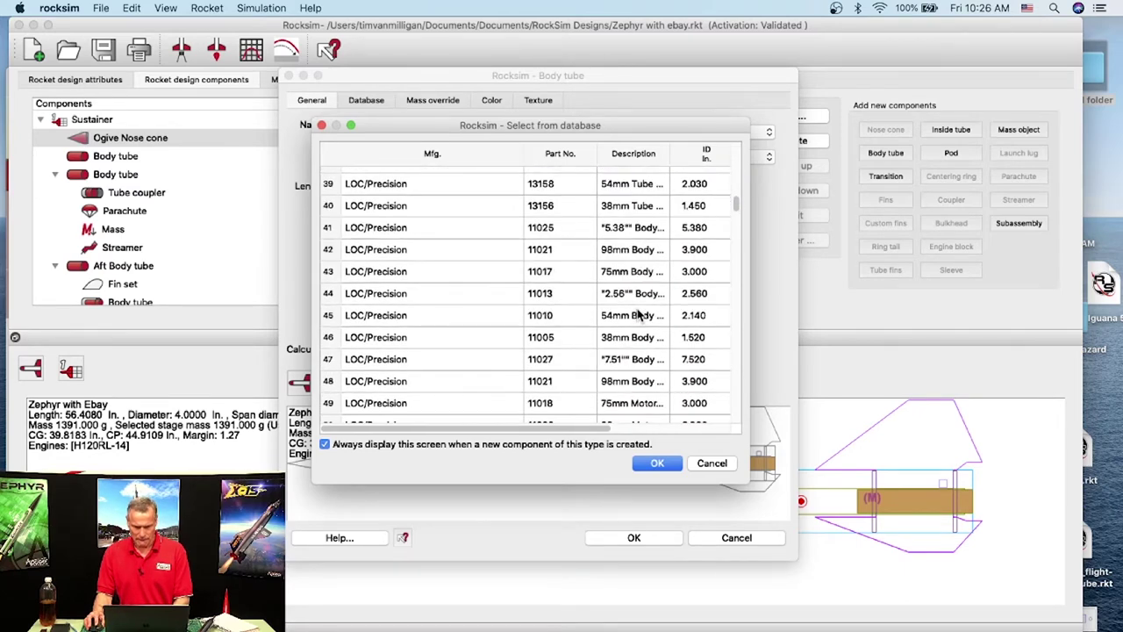
pyautogui.click(631, 255)
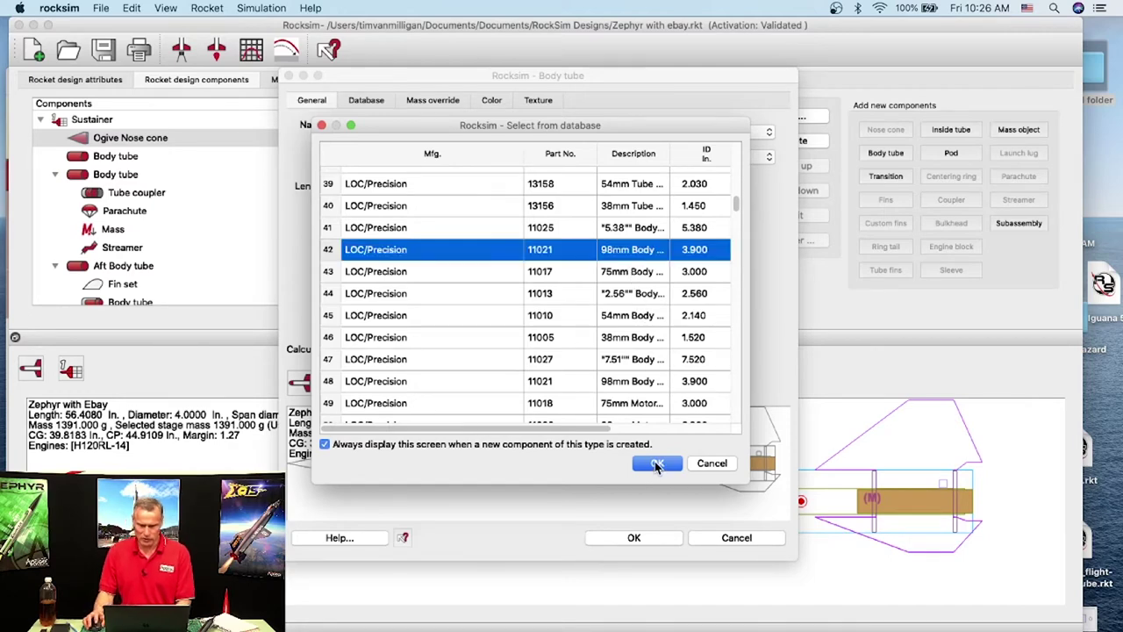
pyautogui.click(657, 463)
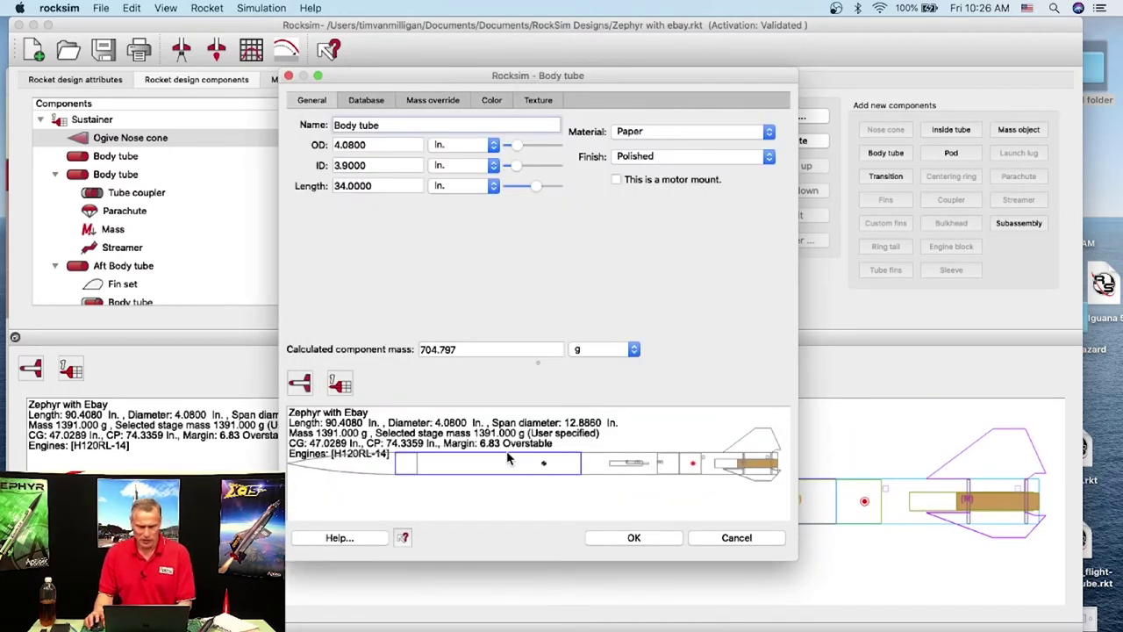
pyautogui.moveTo(282, 71); pyautogui.dragTo(142, 6)
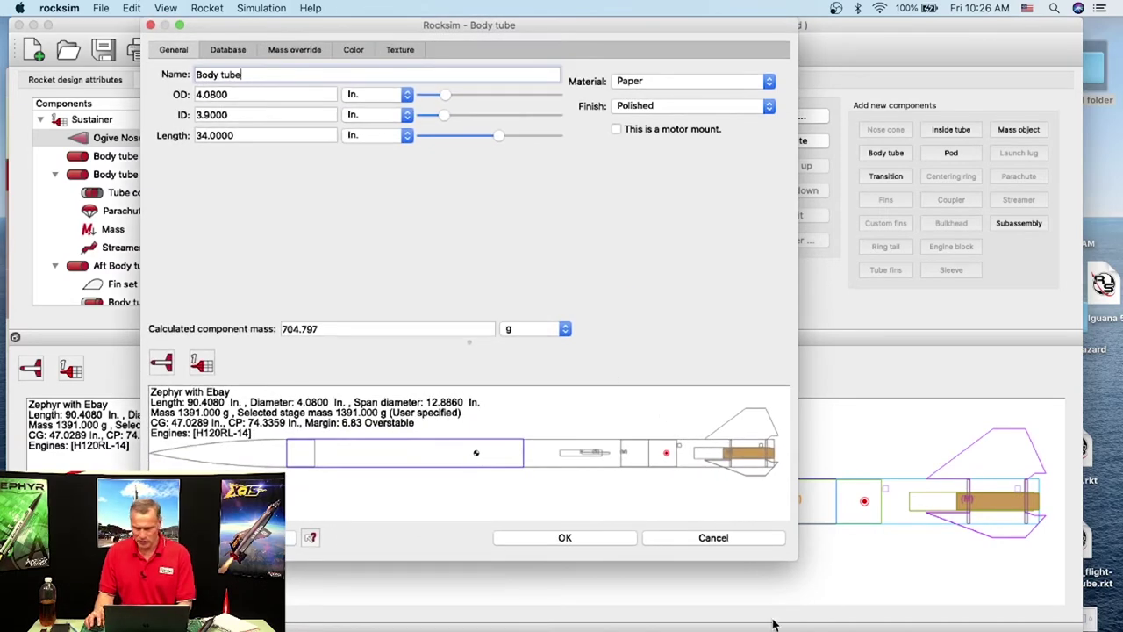
pyautogui.moveTo(786, 563); pyautogui.dragTo(1010, 617)
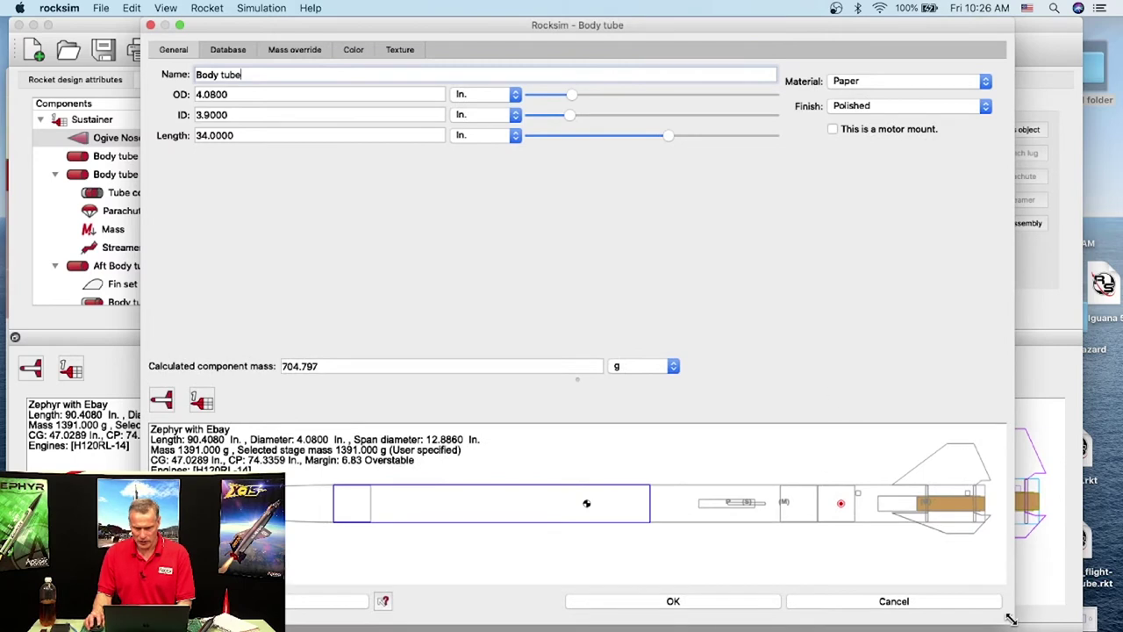
pyautogui.moveTo(579, 379); pyautogui.dragTo(561, 260)
pyautogui.moveTo(582, 26); pyautogui.dragTo(646, 21)
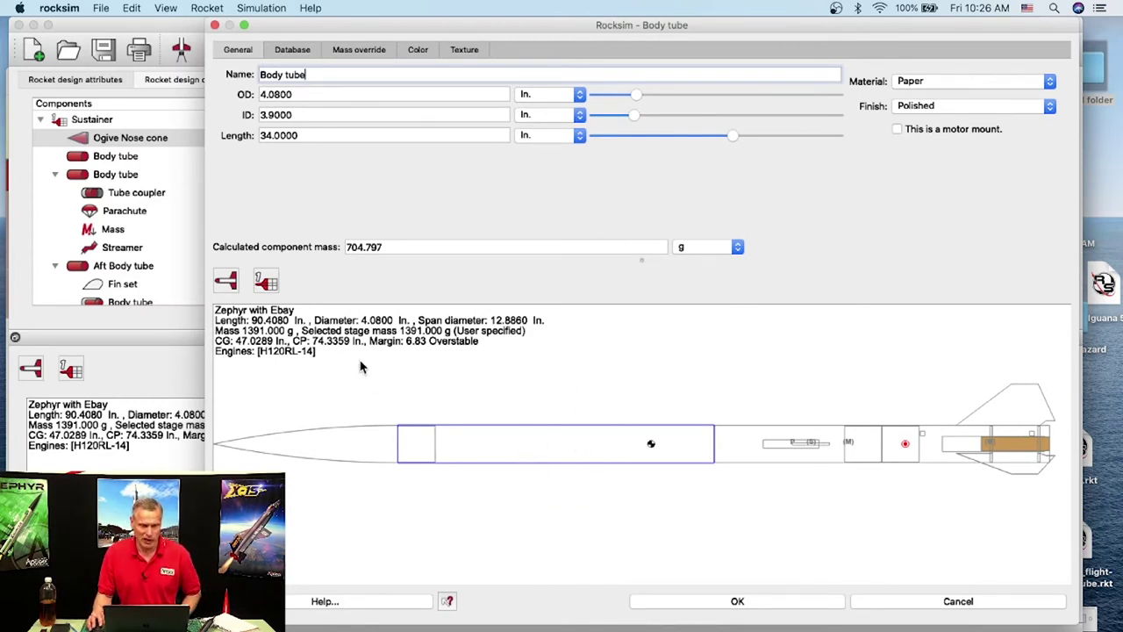
pyautogui.moveTo(301, 134); pyautogui.dragTo(239, 141)
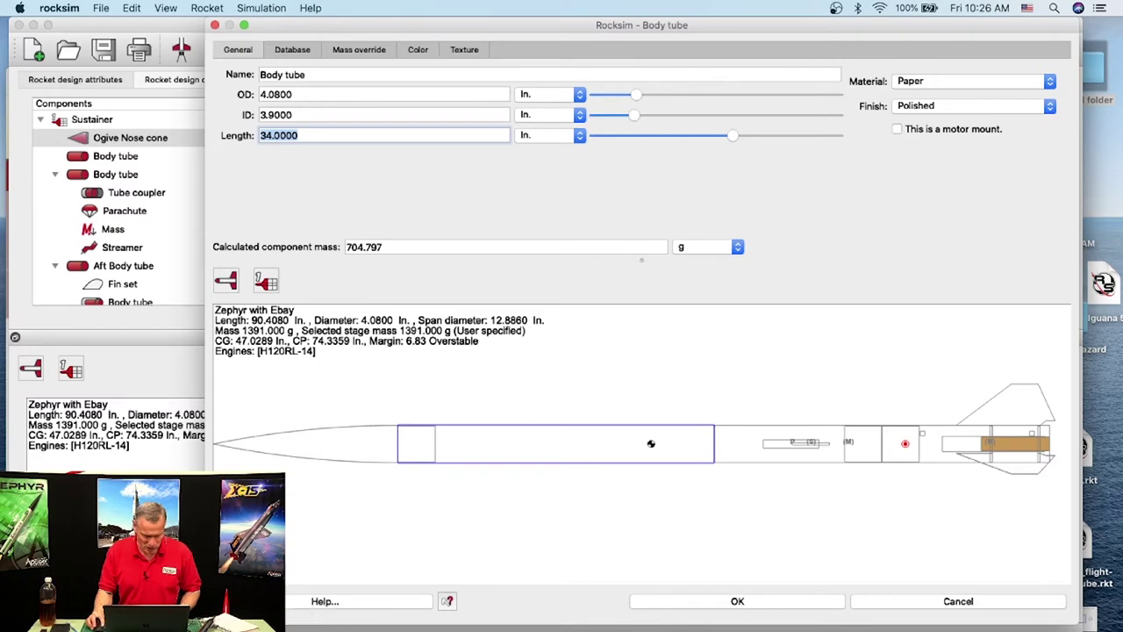
# Switch to Safari, search the Apogee Components site for the Peregrine kit and open its product page.
pyautogui.press('super+Tab')
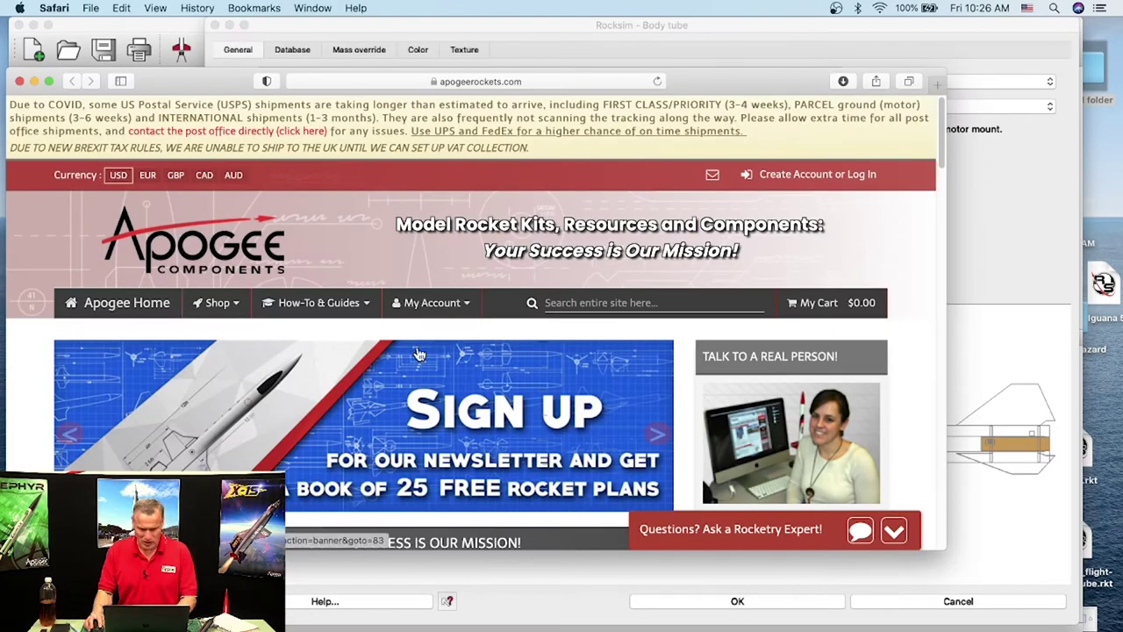
pyautogui.click(617, 303)
pyautogui.write('per')
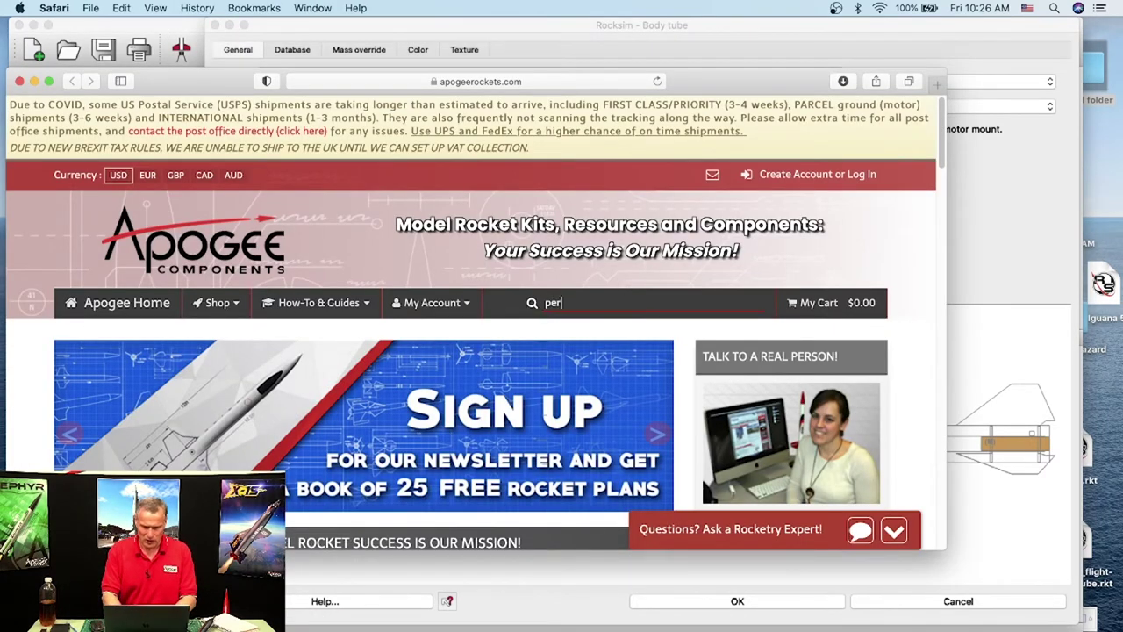
pyautogui.write('e')
pyautogui.click(511, 492)
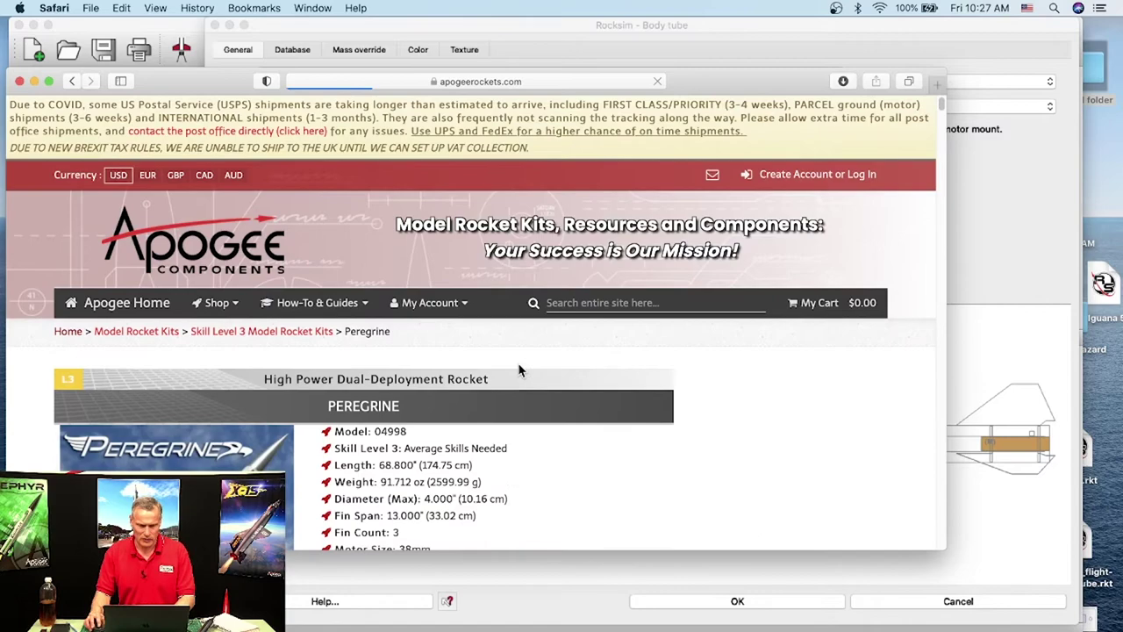
pyautogui.scroll(-5, 521, 372)
# Enlarge the Peregrine's product photo and browse past the electronics bay pictures to the Dual Deployment Configuration diagram.
pyautogui.click(189, 294)
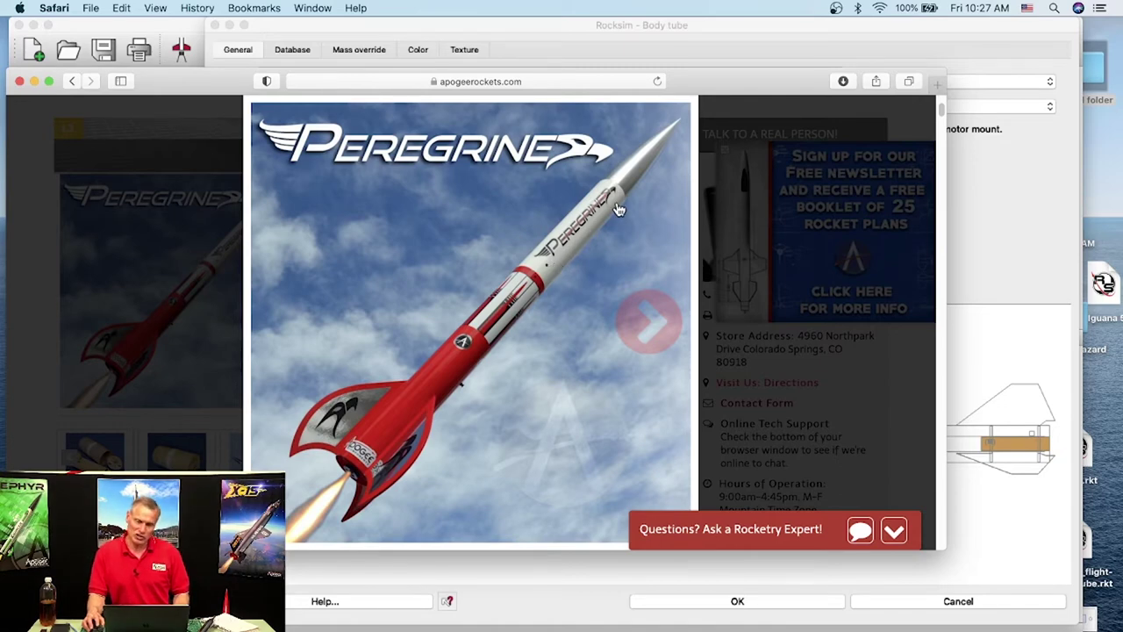
pyautogui.click(642, 322)
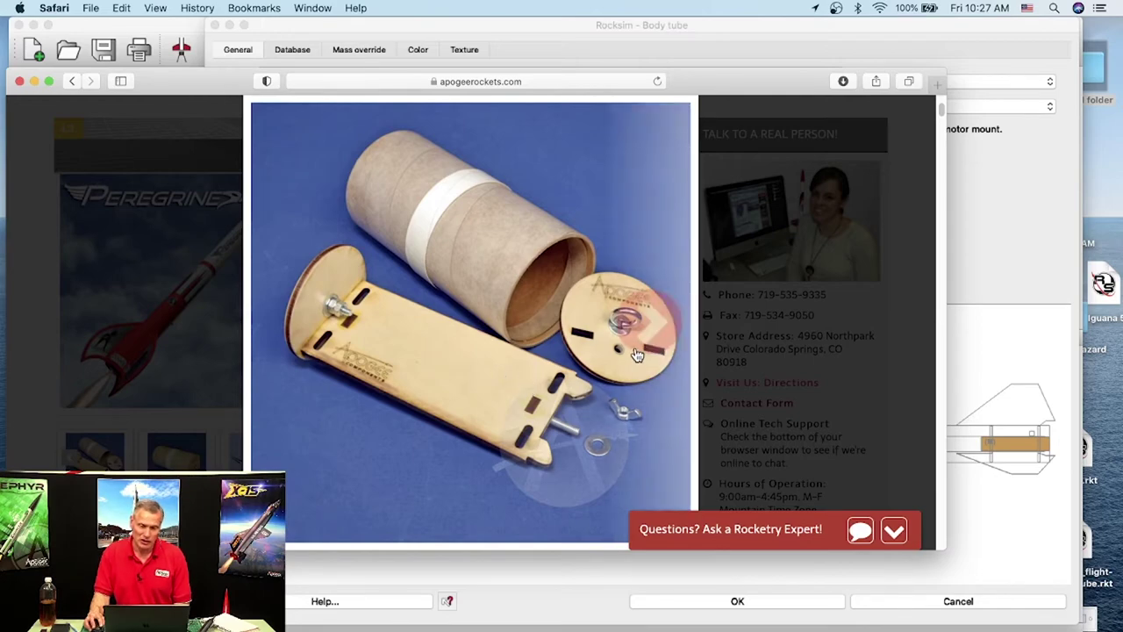
pyautogui.click(652, 327)
pyautogui.click(654, 332)
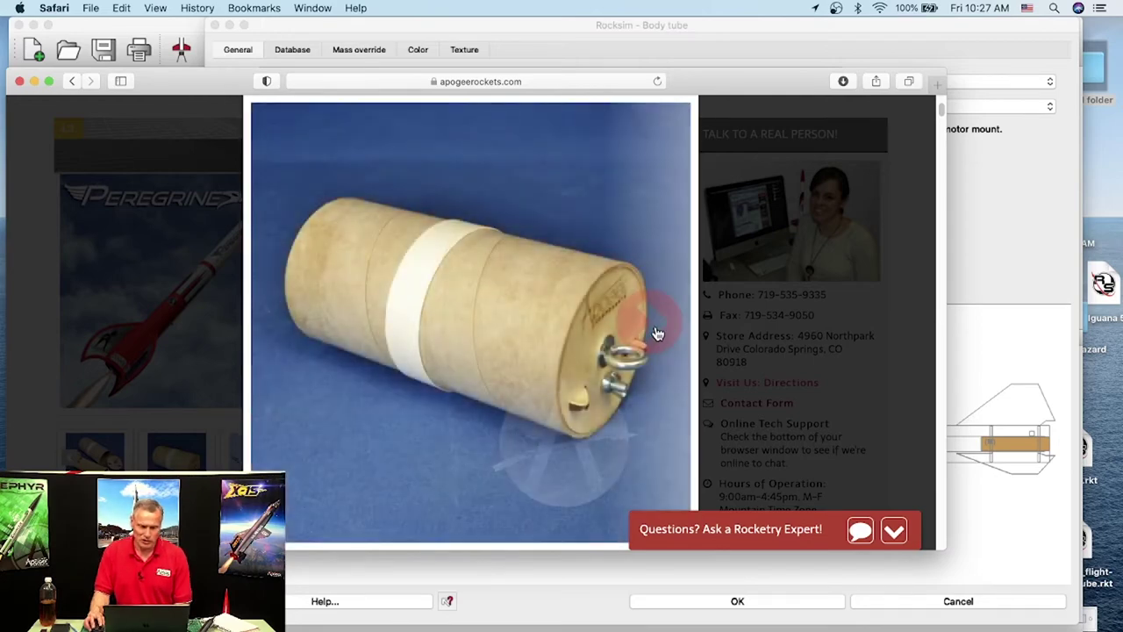
pyautogui.click(658, 333)
pyautogui.click(659, 333)
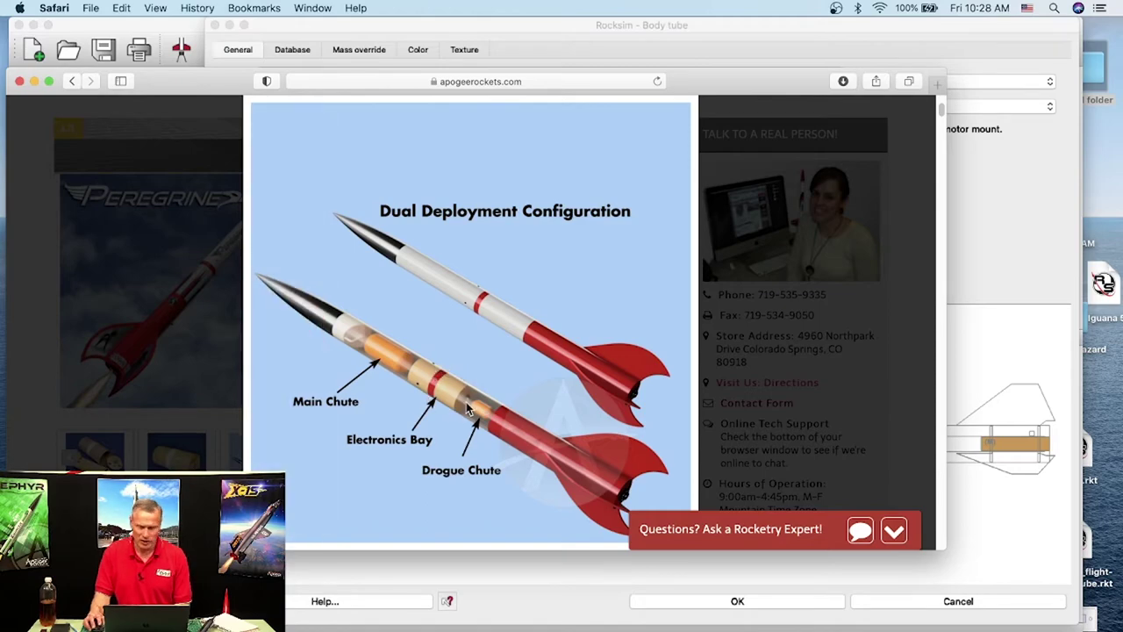
# Browse the rest of the Peregrine's kit photos through to the picture of its separate body tubes.
pyautogui.click(650, 327)
pyautogui.click(650, 332)
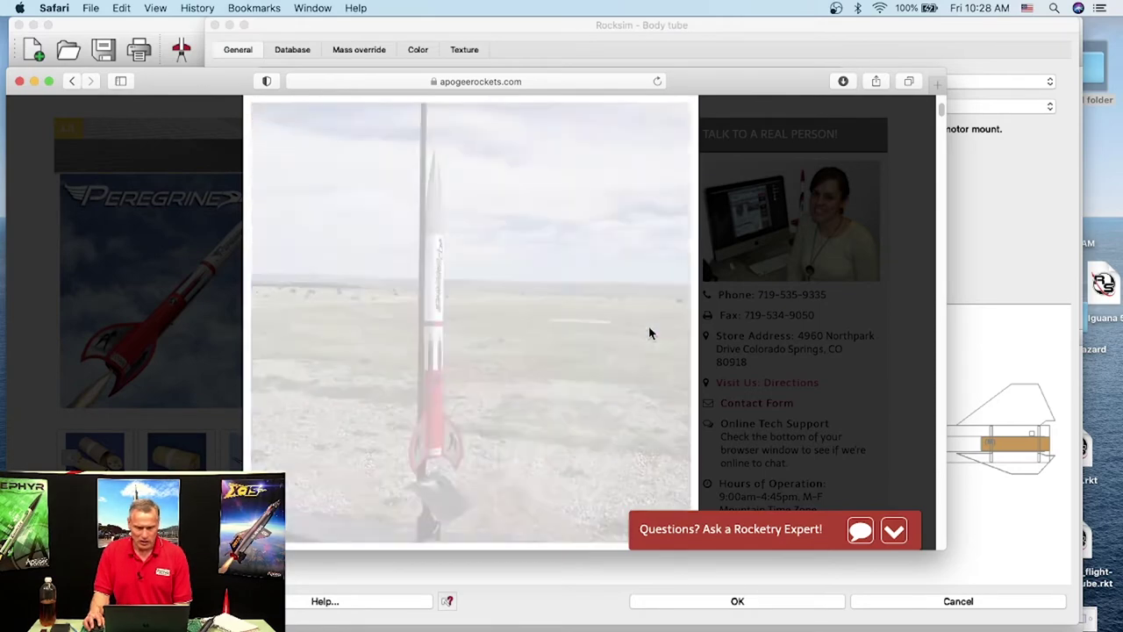
pyautogui.click(649, 333)
pyautogui.click(649, 334)
pyautogui.click(648, 338)
pyautogui.moveTo(650, 339)
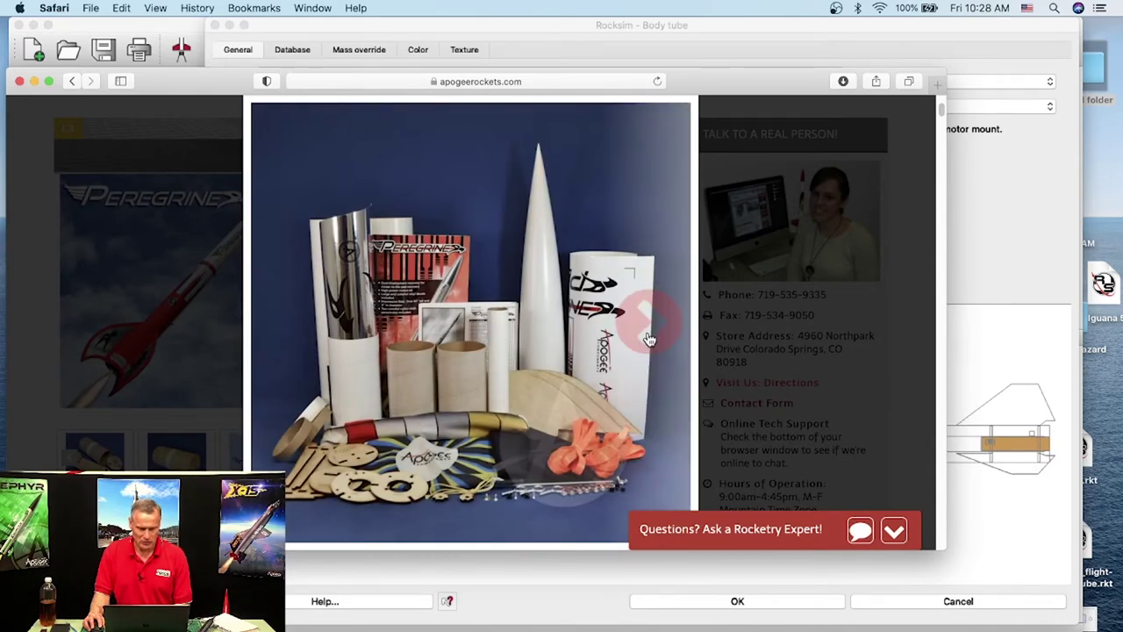
pyautogui.click(648, 339)
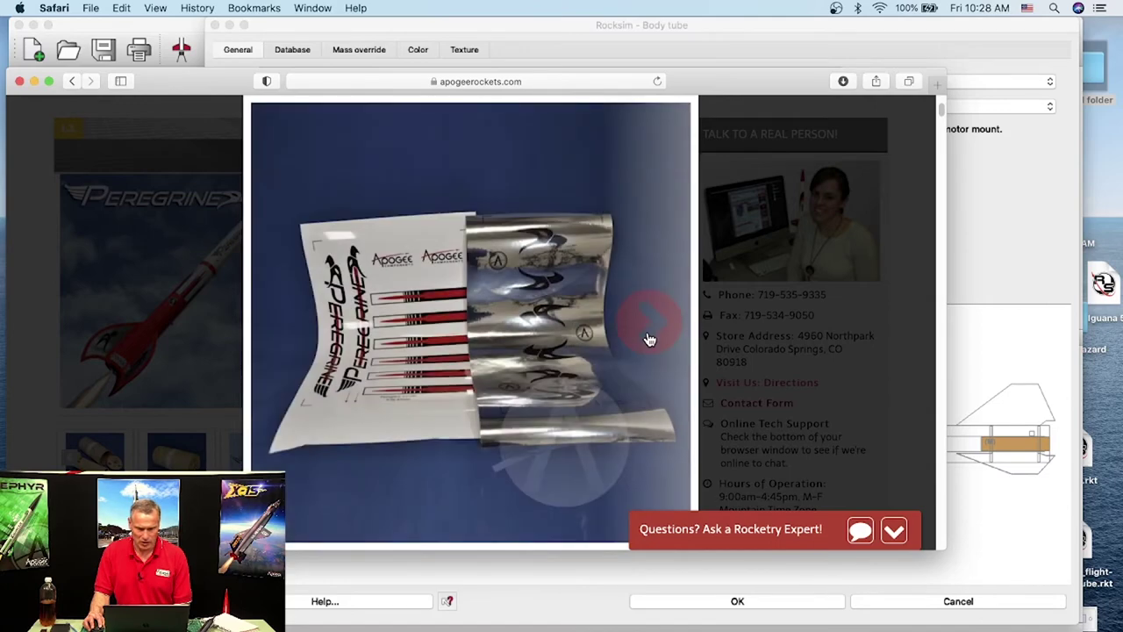
pyautogui.click(646, 339)
pyautogui.click(646, 341)
pyautogui.click(304, 333)
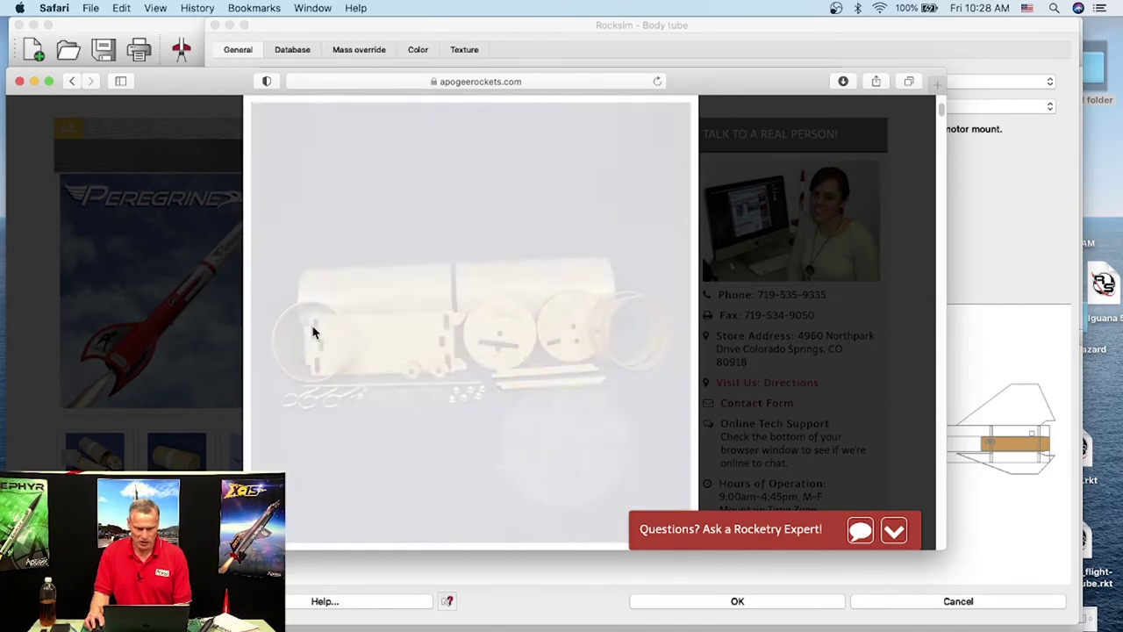
pyautogui.moveTo(640, 312)
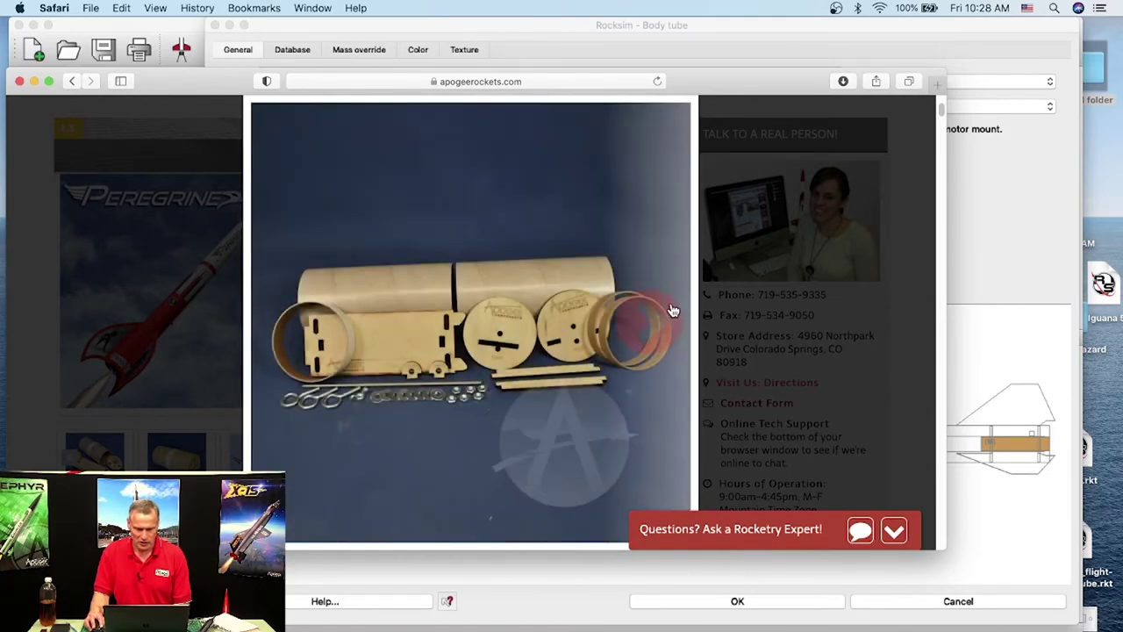
pyautogui.click(671, 306)
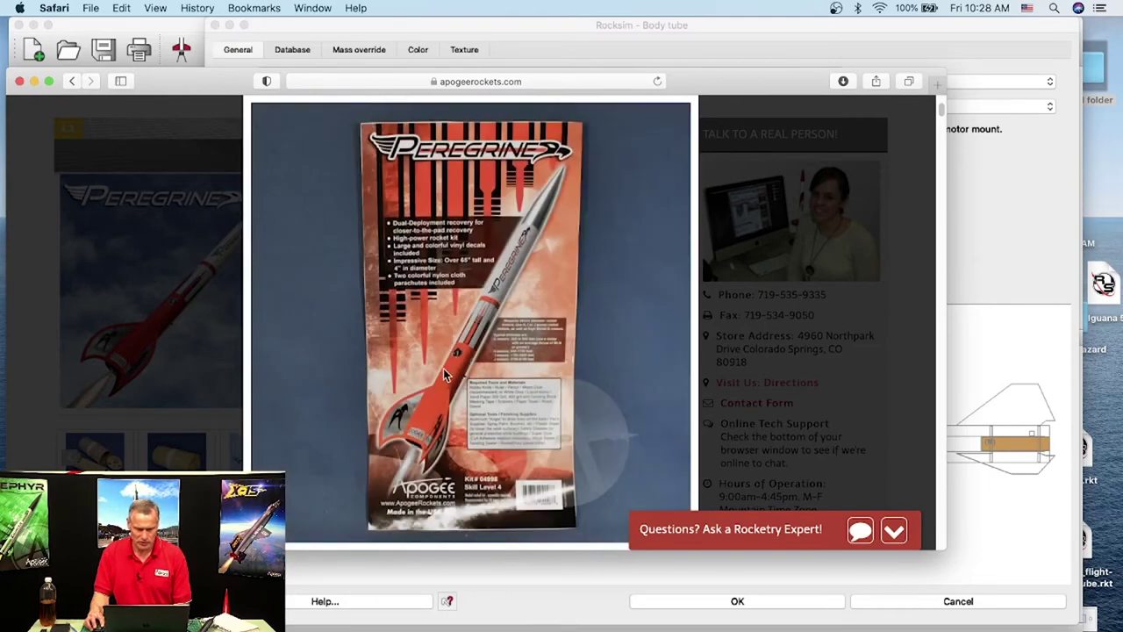
pyautogui.click(644, 322)
pyautogui.click(646, 321)
pyautogui.click(644, 322)
pyautogui.click(644, 321)
pyautogui.click(646, 323)
pyautogui.click(646, 323)
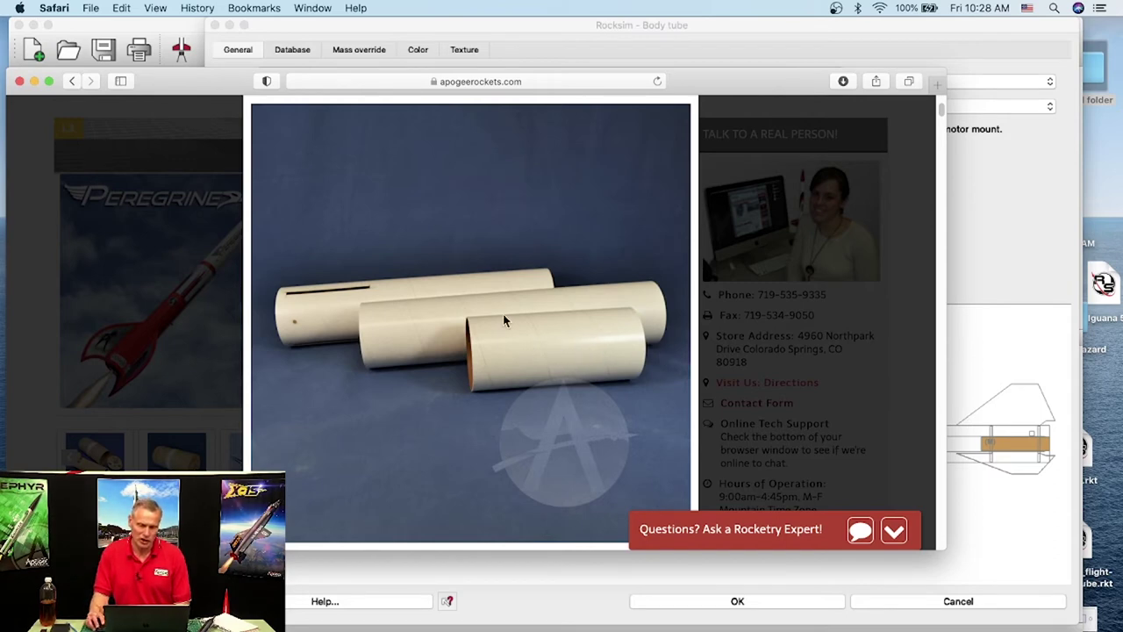
pyautogui.moveTo(423, 306)
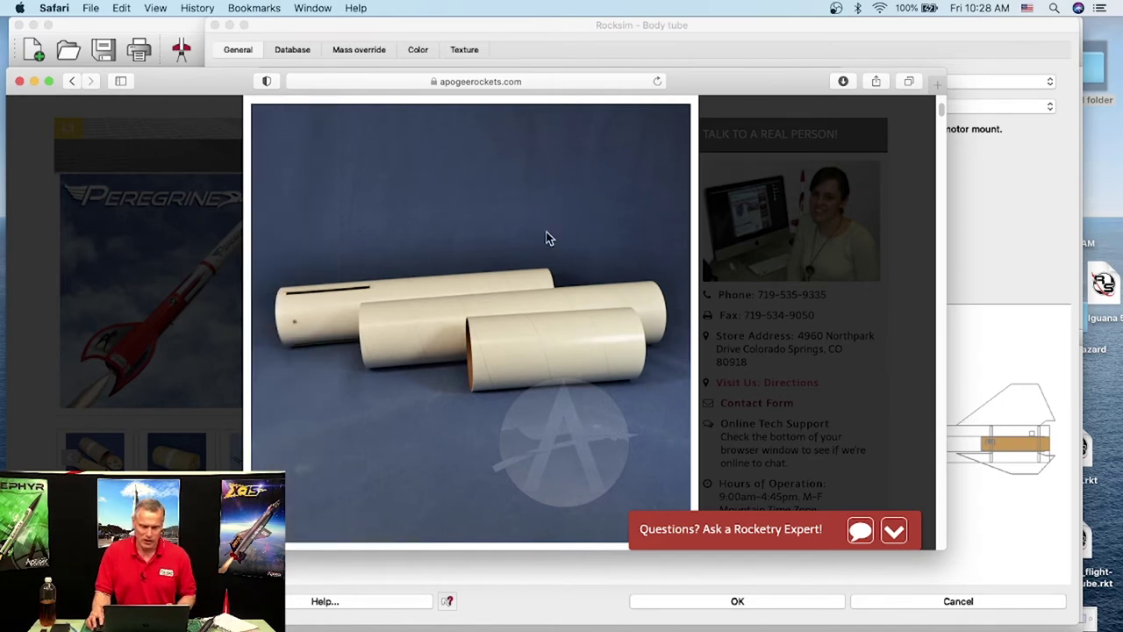
# Switch back to RockSim and discard the new body tube without saving the changes.
pyautogui.click(983, 344)
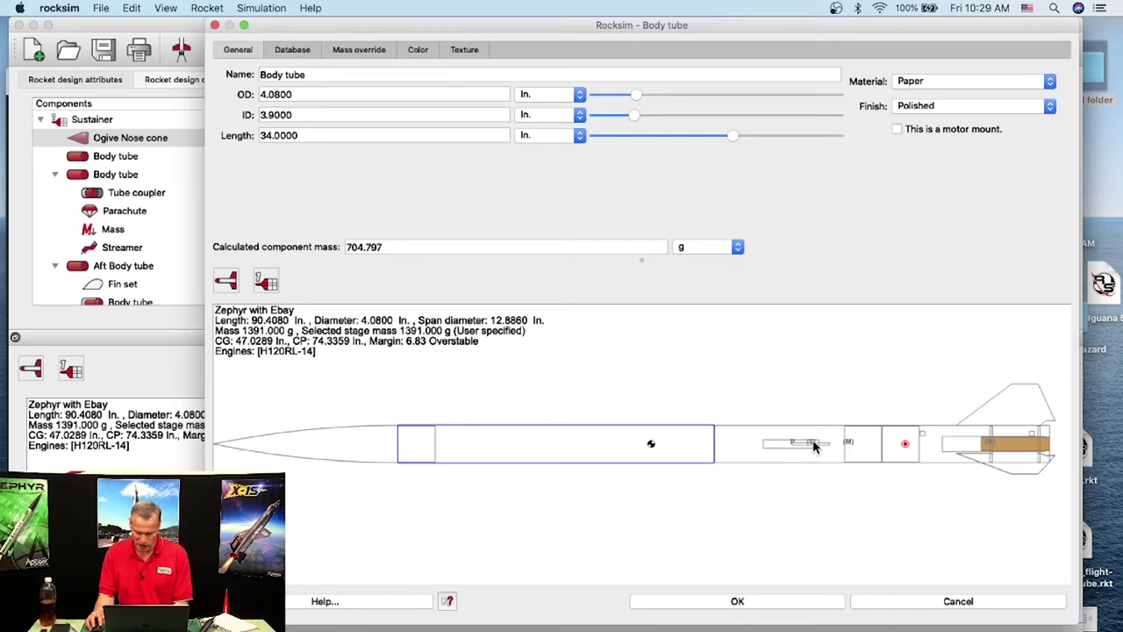
pyautogui.click(905, 604)
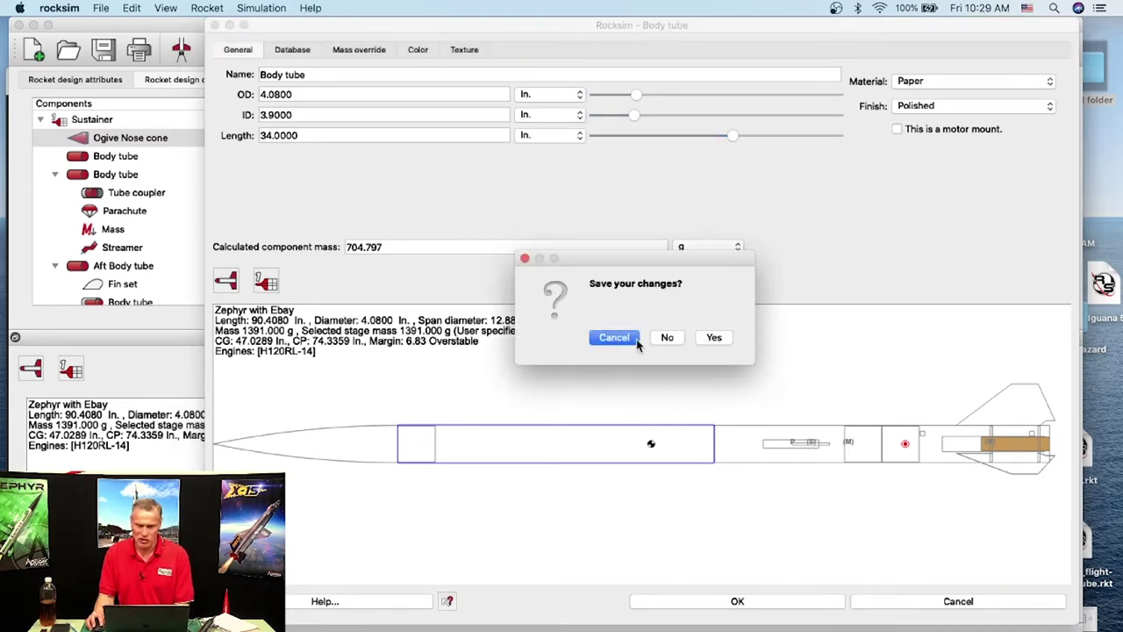
pyautogui.click(665, 337)
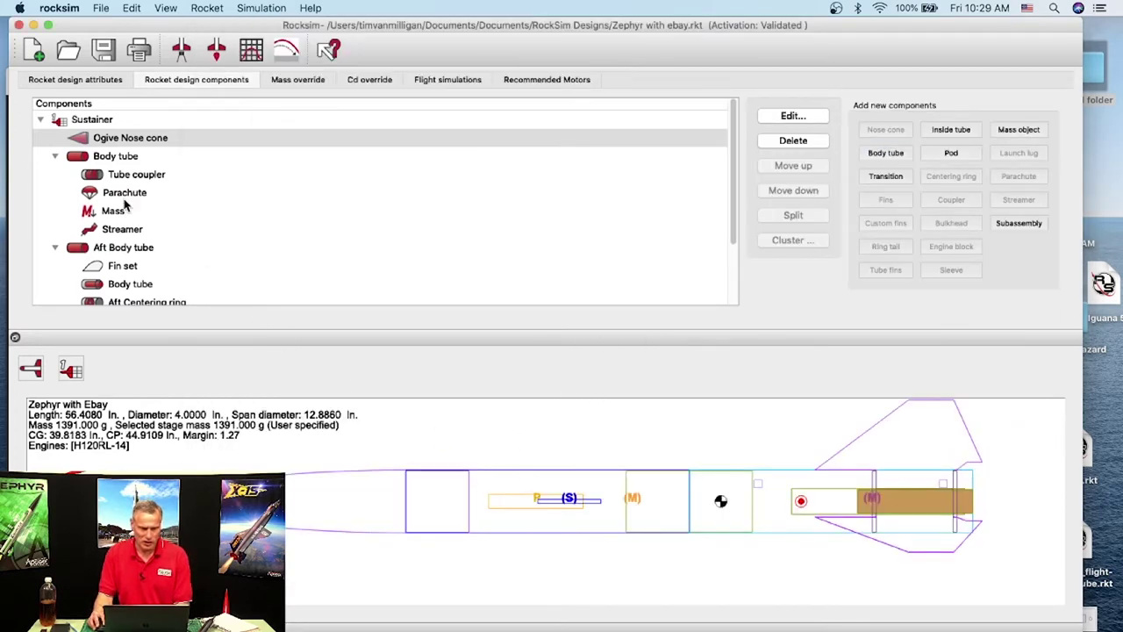
# Delete the streamer from the body tube ahead of the aft body tube.
pyautogui.click(107, 158)
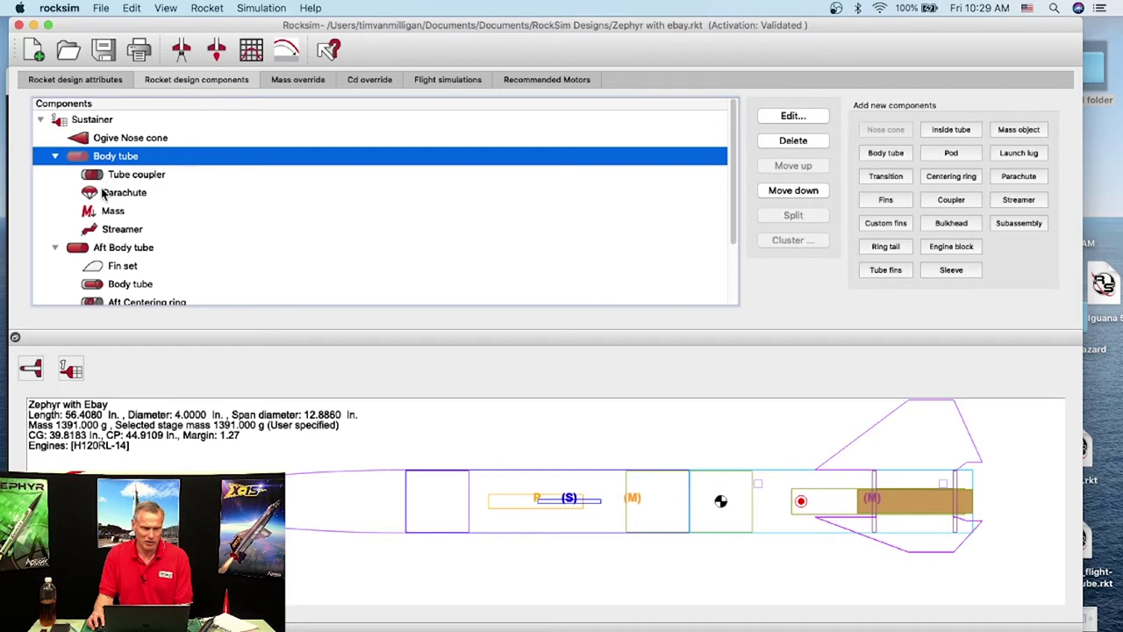
pyautogui.click(111, 231)
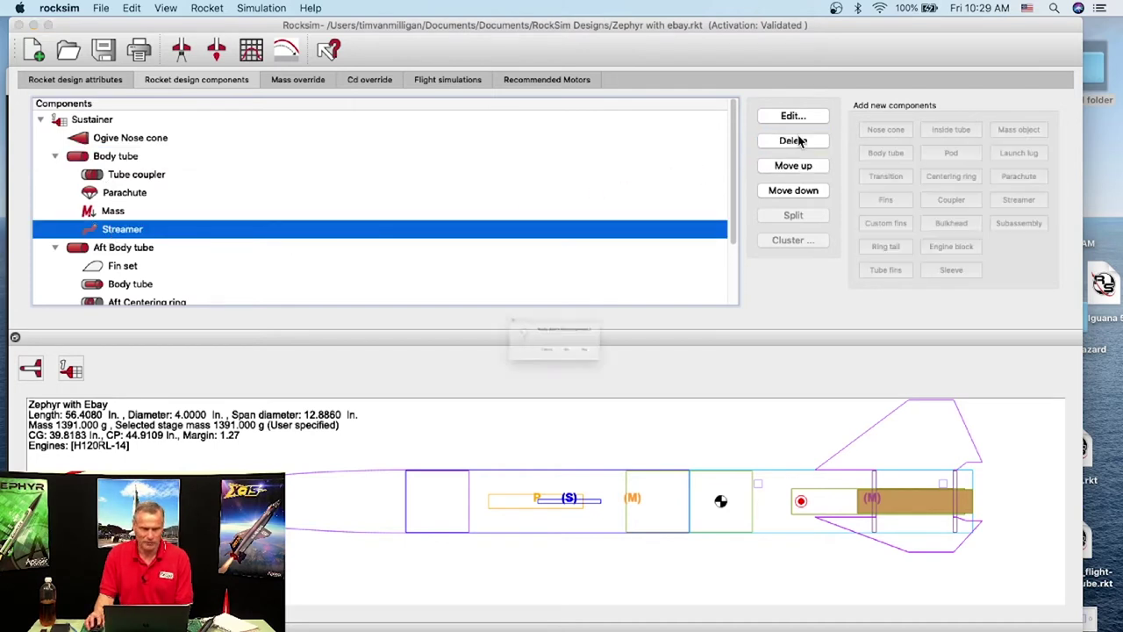
pyautogui.click(795, 140)
pyautogui.click(628, 369)
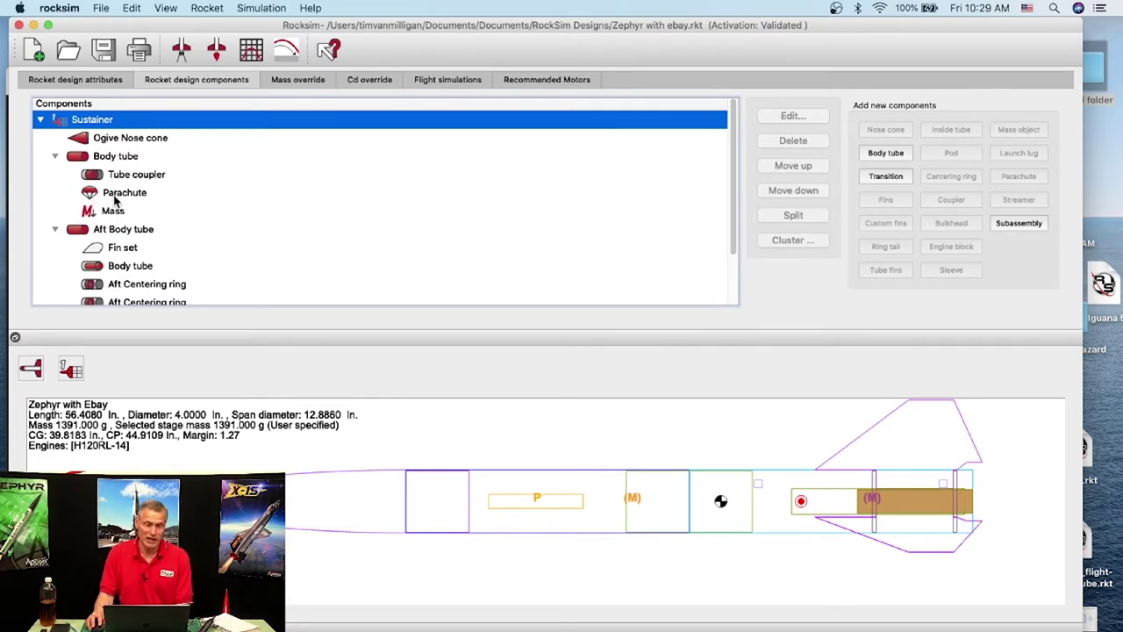
# Copy the forward body tube with its coupler, parachute and mass, and paste the duplicate directly behind the ogive nose cone.
pyautogui.click(105, 158)
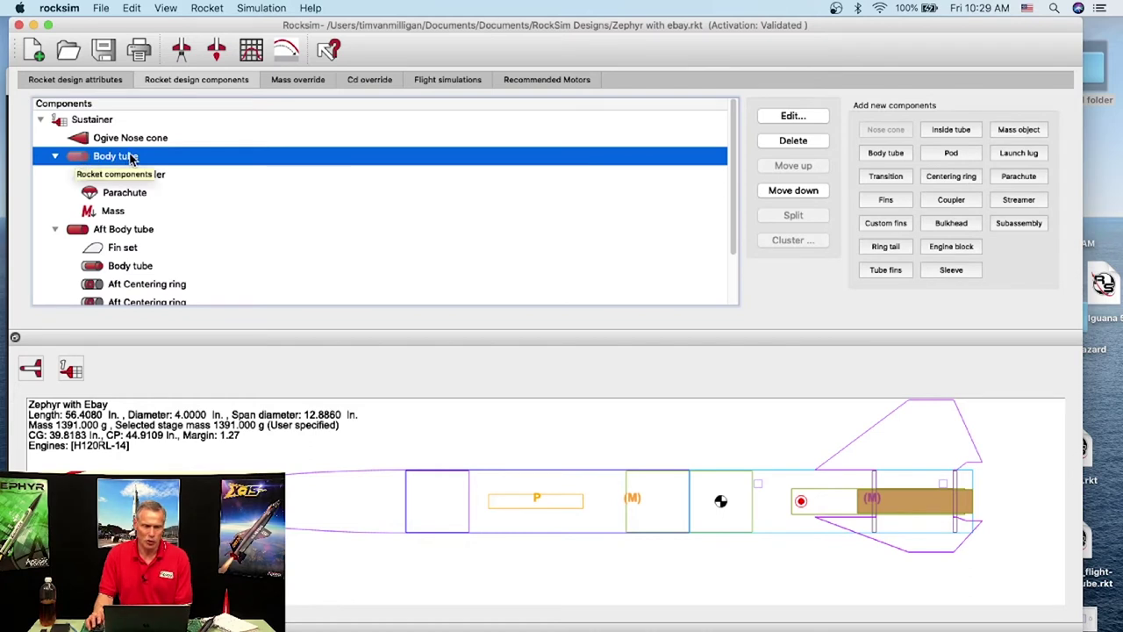
pyautogui.rightClick(160, 158)
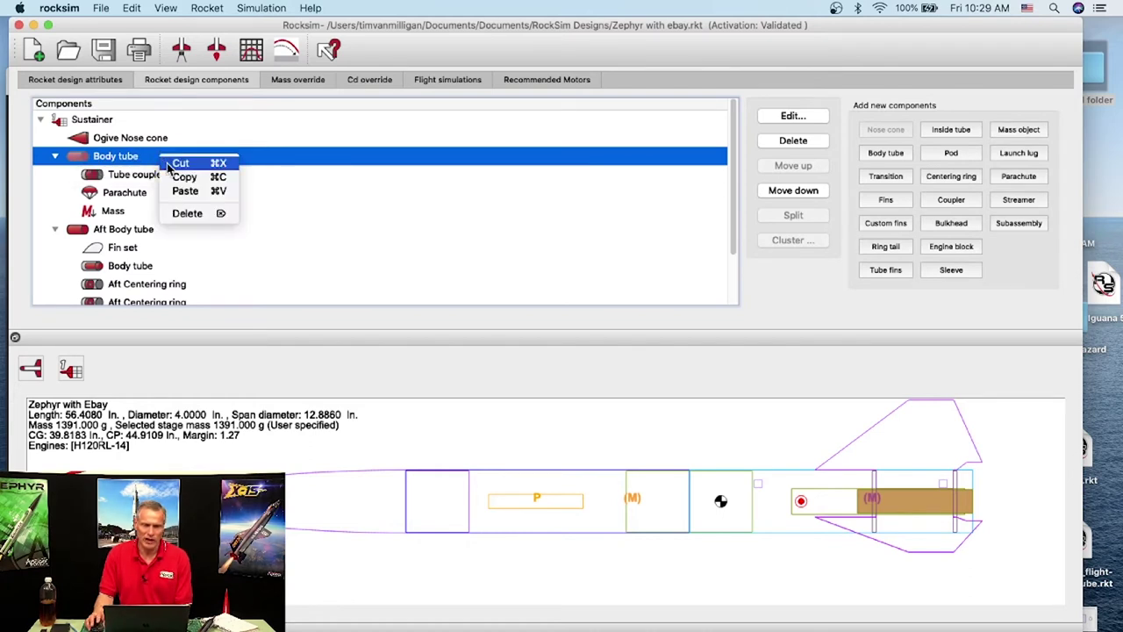
pyautogui.click(181, 178)
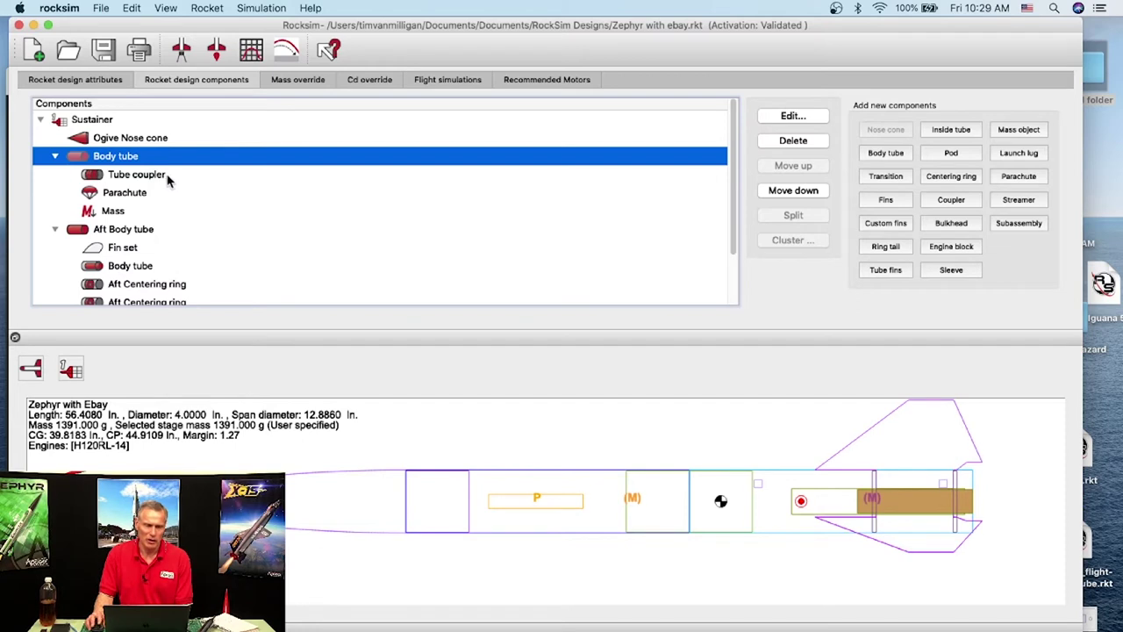
pyautogui.click(129, 139)
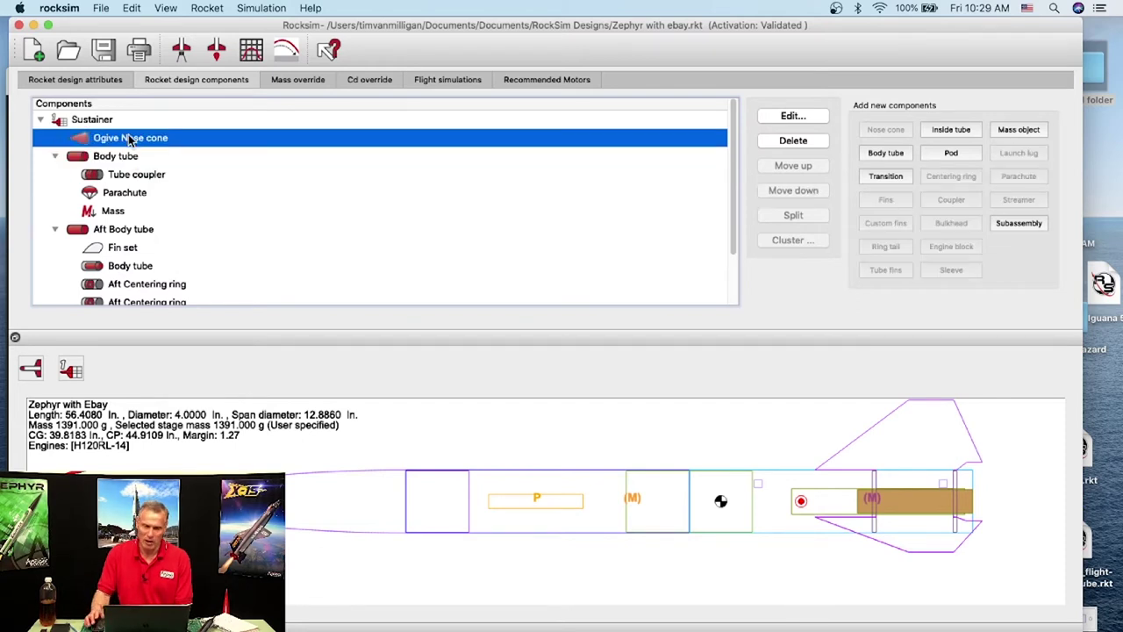
pyautogui.rightClick(130, 140)
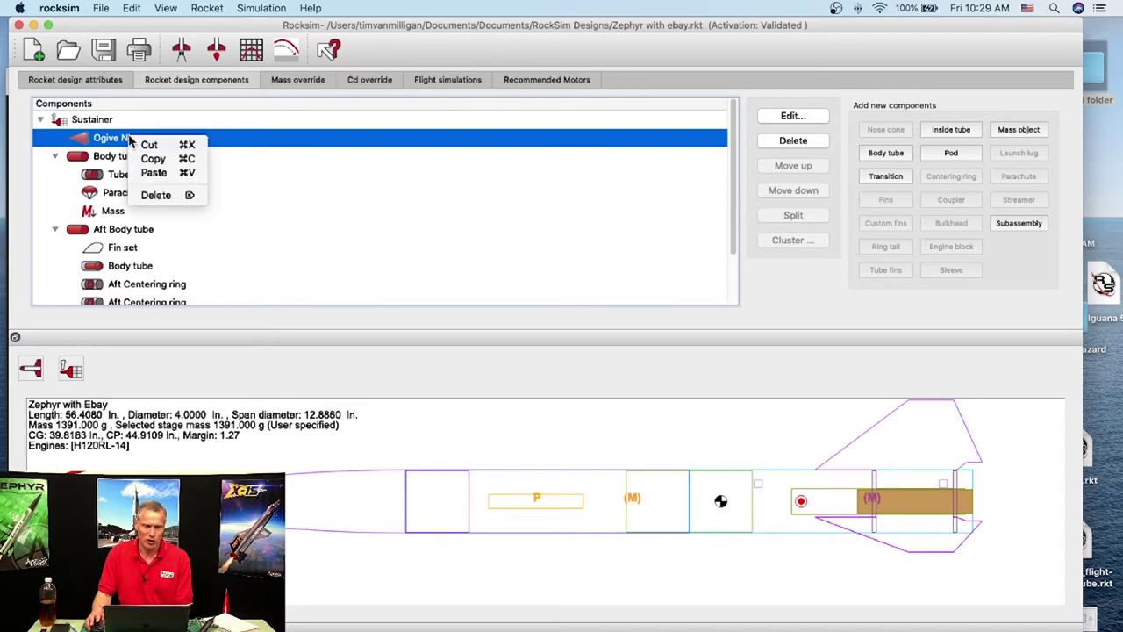
pyautogui.click(154, 173)
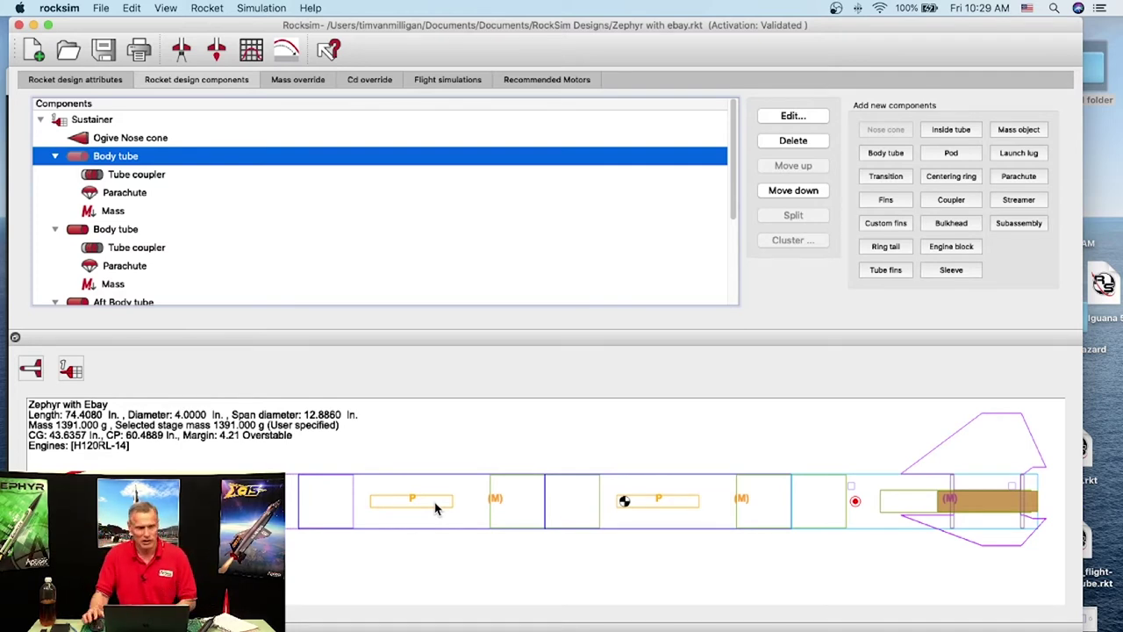
# Rename the shock cord mass in the forwardmost body tube as "Shock Mass".
pyautogui.doubleClick(114, 212)
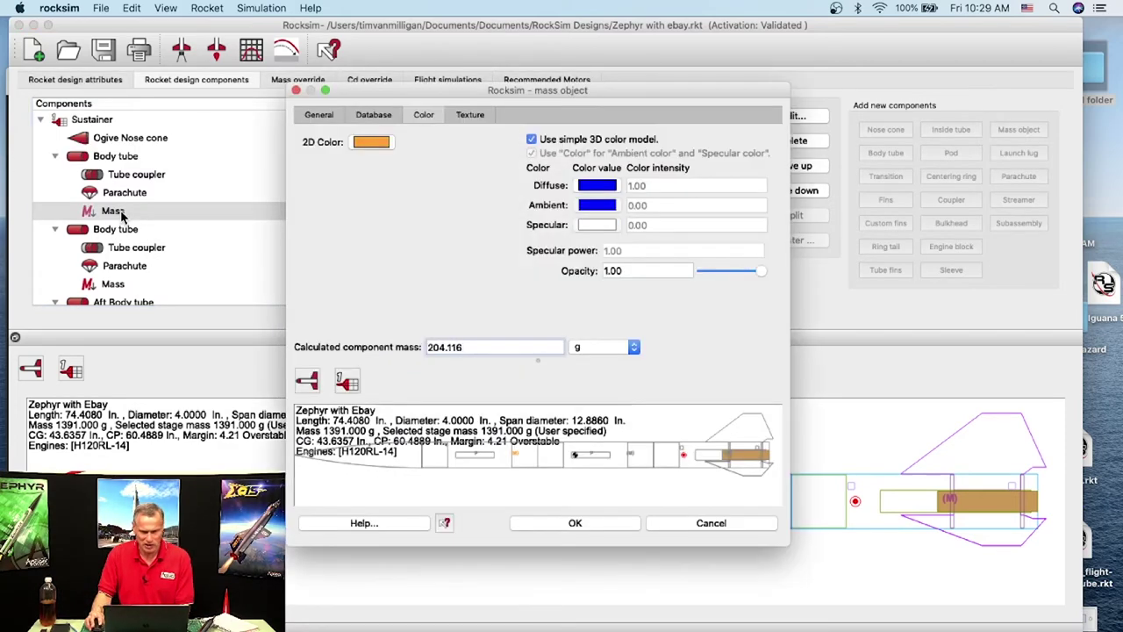
pyautogui.click(318, 114)
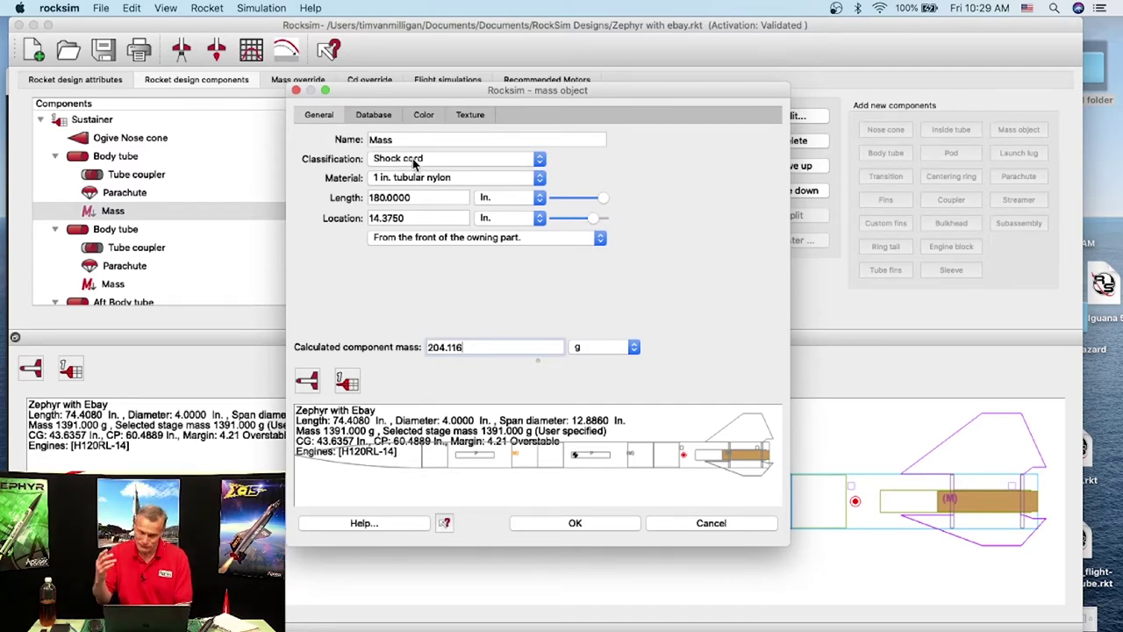
pyautogui.moveTo(447, 93); pyautogui.dragTo(360, 28)
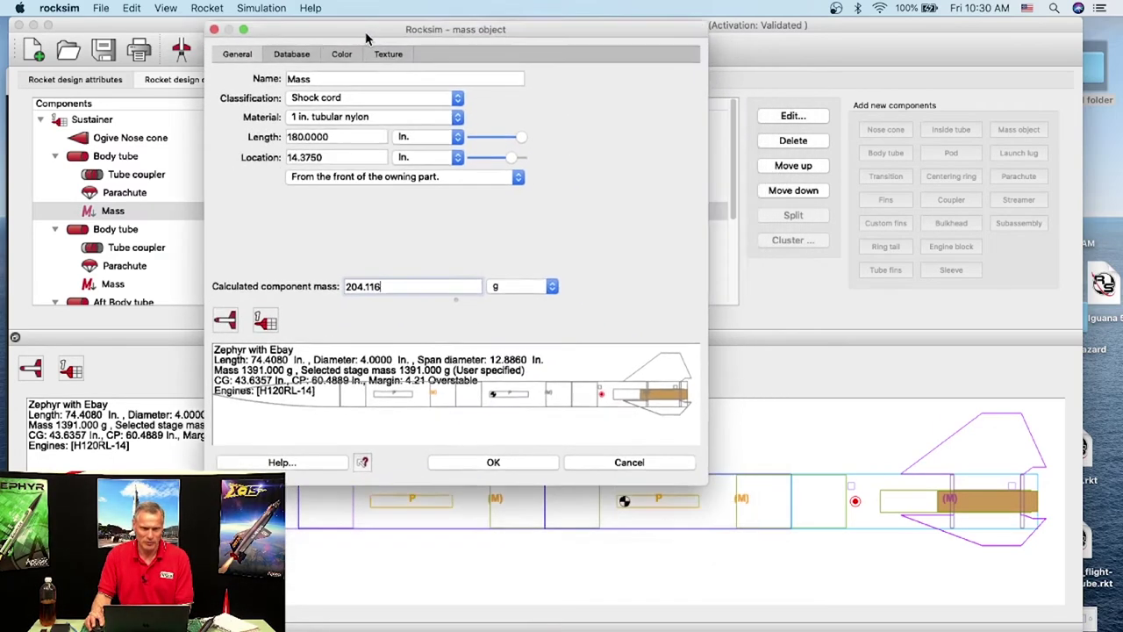
pyautogui.moveTo(319, 75); pyautogui.dragTo(276, 74)
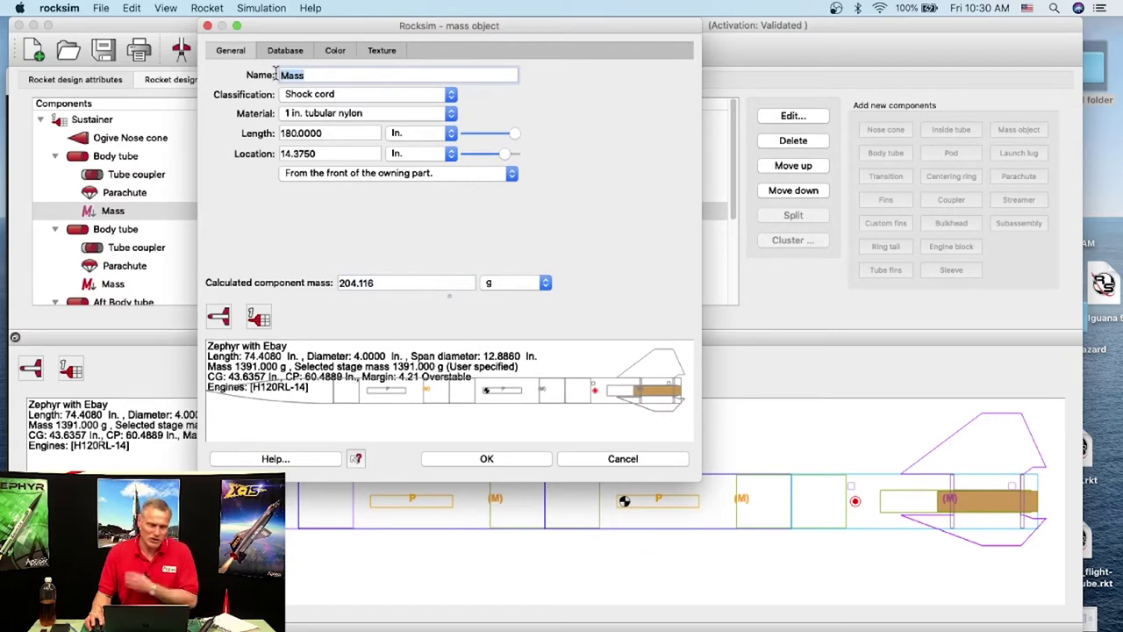
pyautogui.write('Shock')
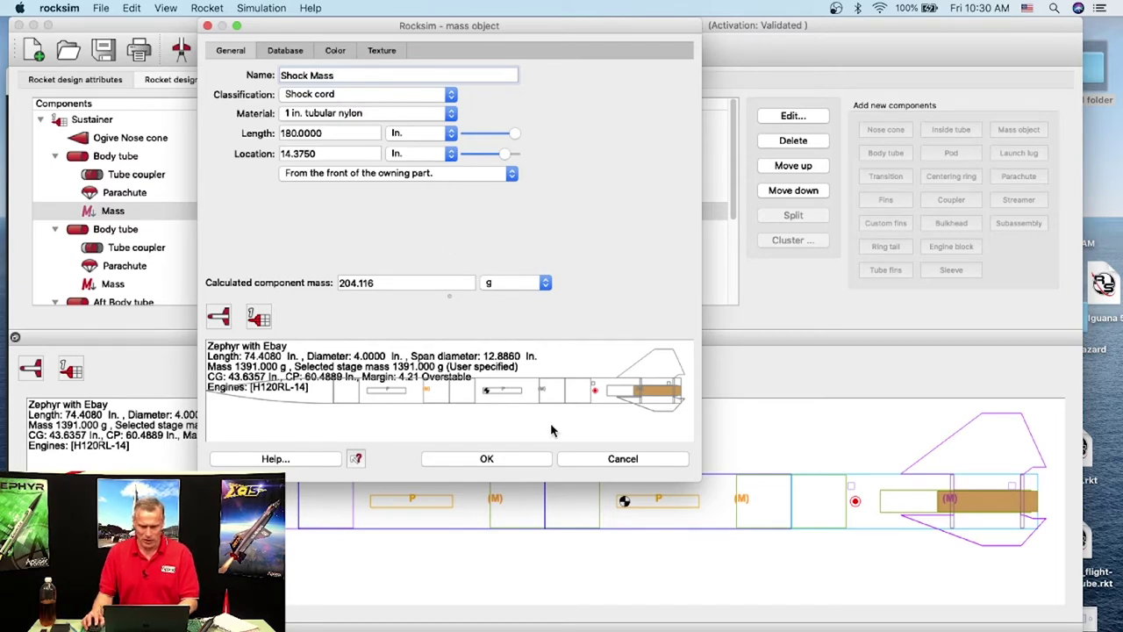
pyautogui.doubleClick(698, 480)
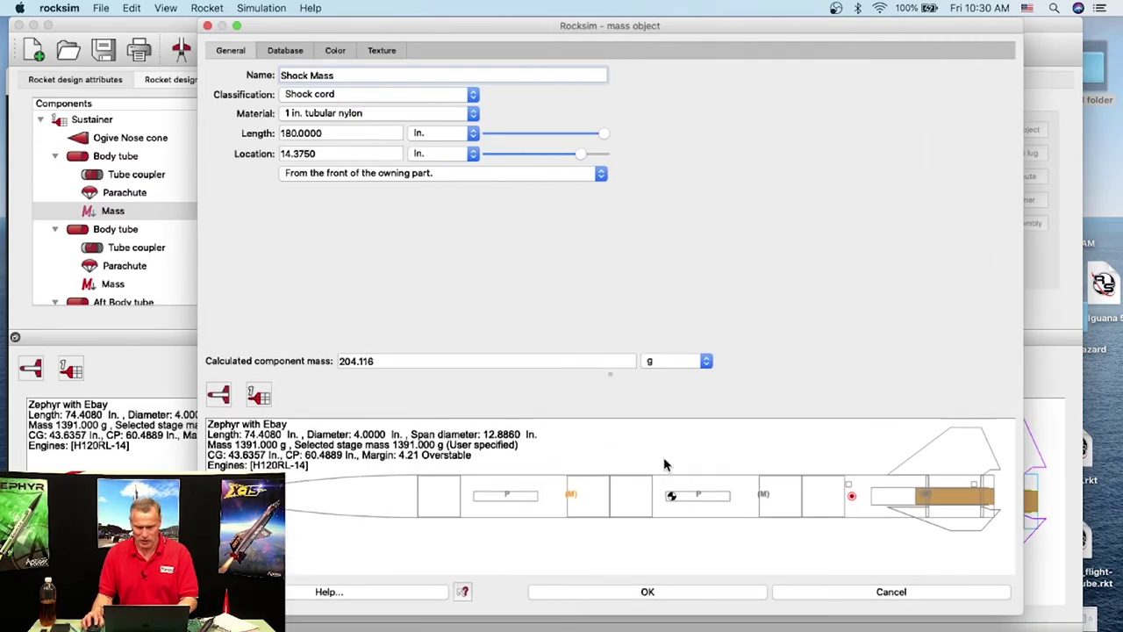
pyautogui.moveTo(609, 369); pyautogui.dragTo(602, 260)
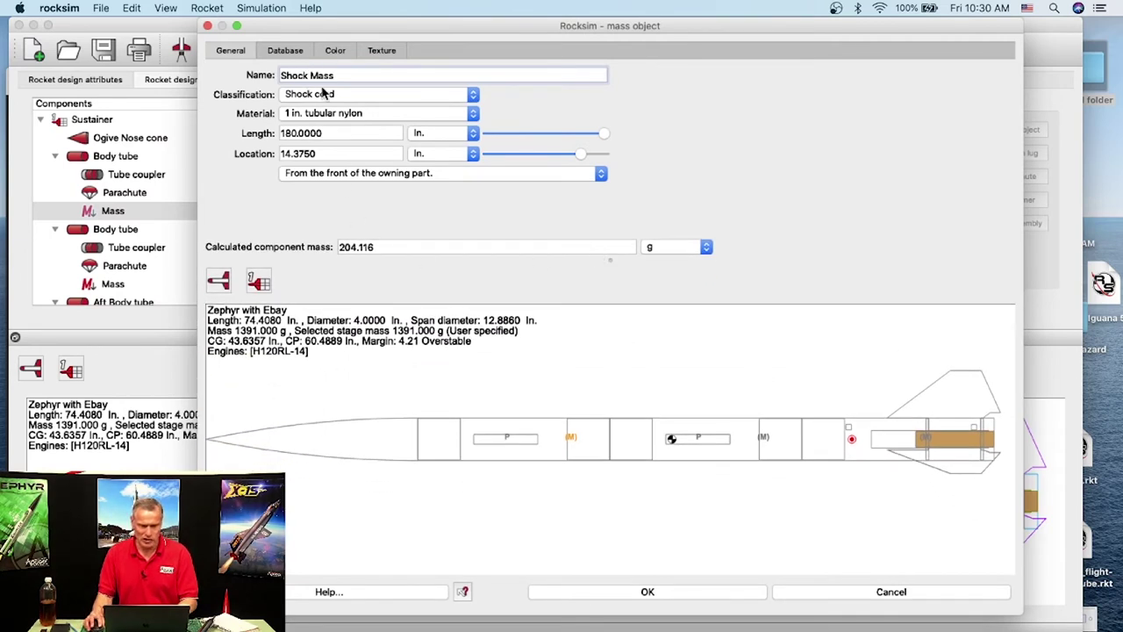
pyautogui.click(641, 593)
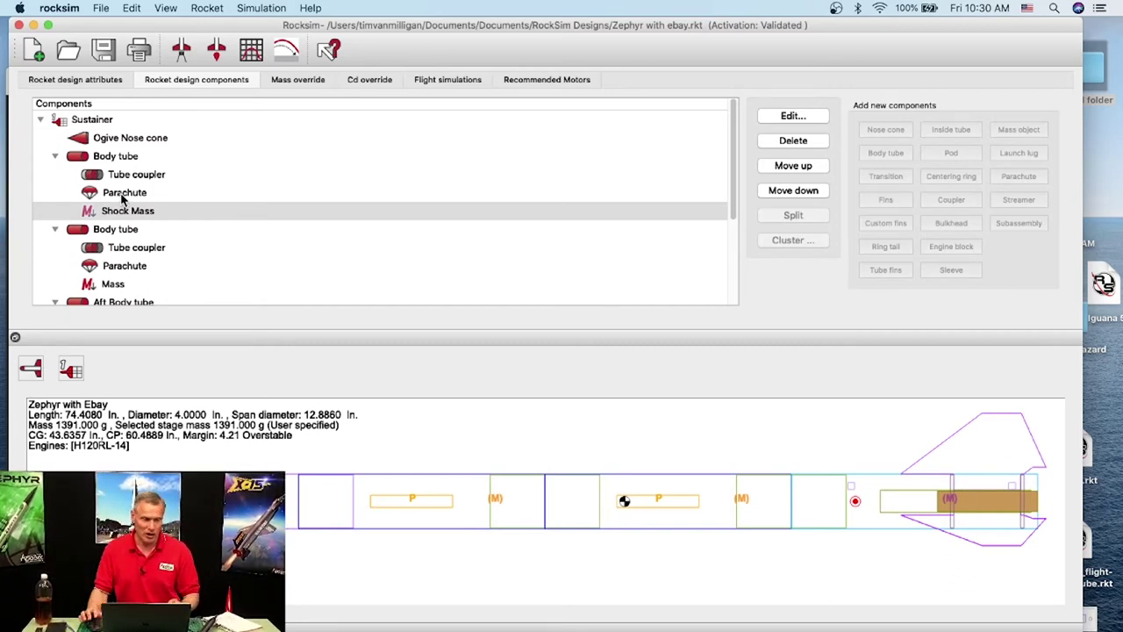
# Set the outer diameter of the parachute in the second body tube to 15 in.
pyautogui.click(116, 267)
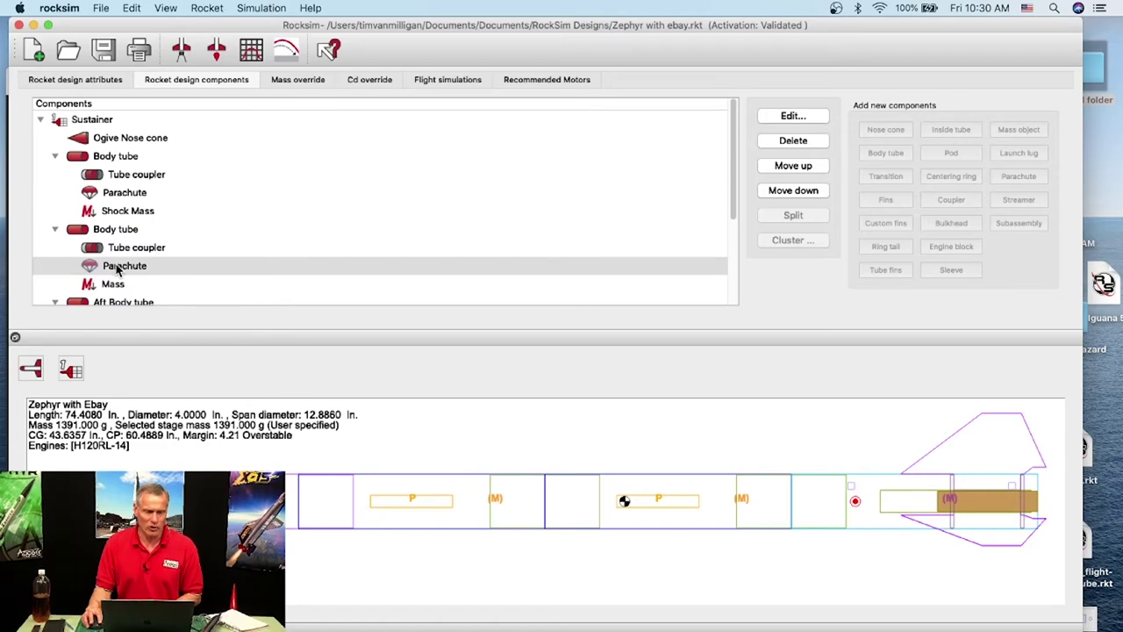
pyautogui.doubleClick(129, 268)
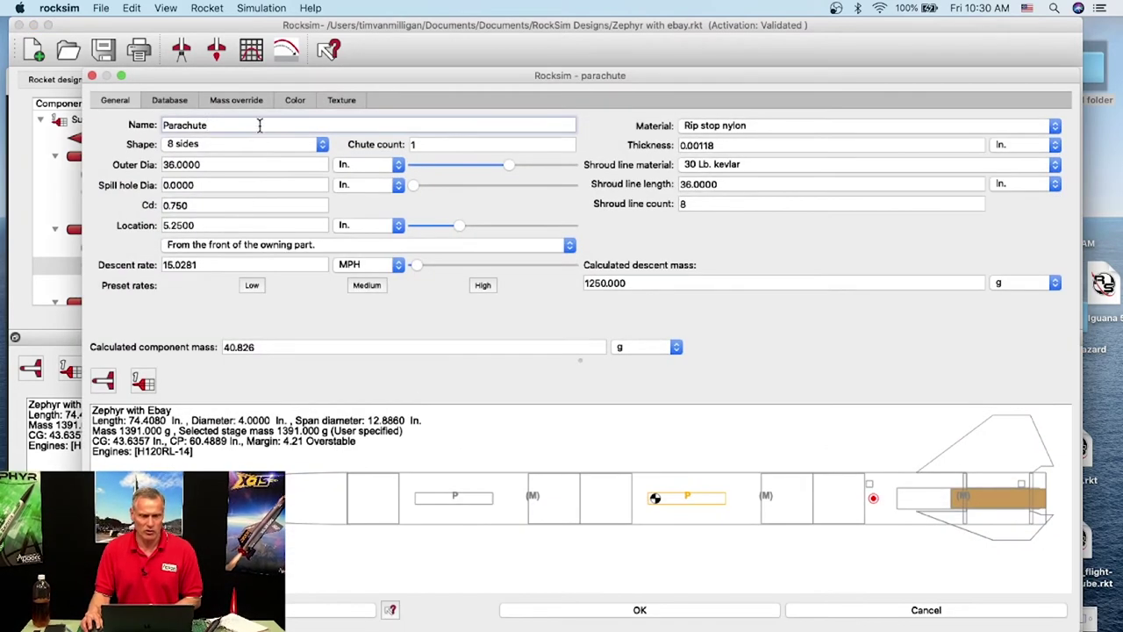
pyautogui.moveTo(271, 75); pyautogui.dragTo(237, 25)
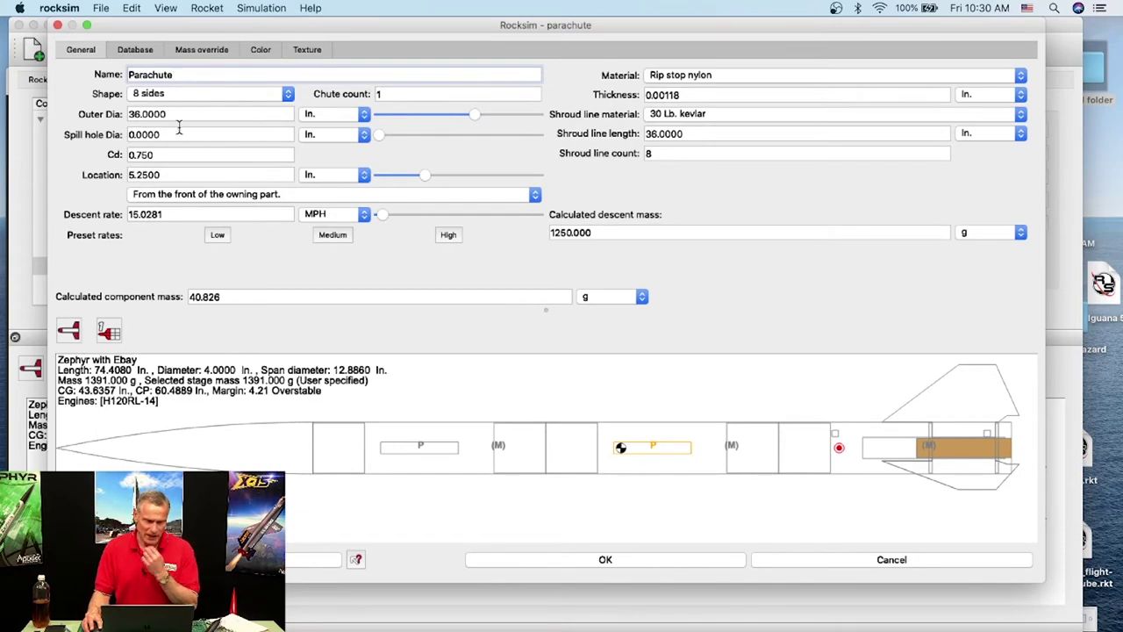
pyautogui.moveTo(176, 115); pyautogui.dragTo(125, 103)
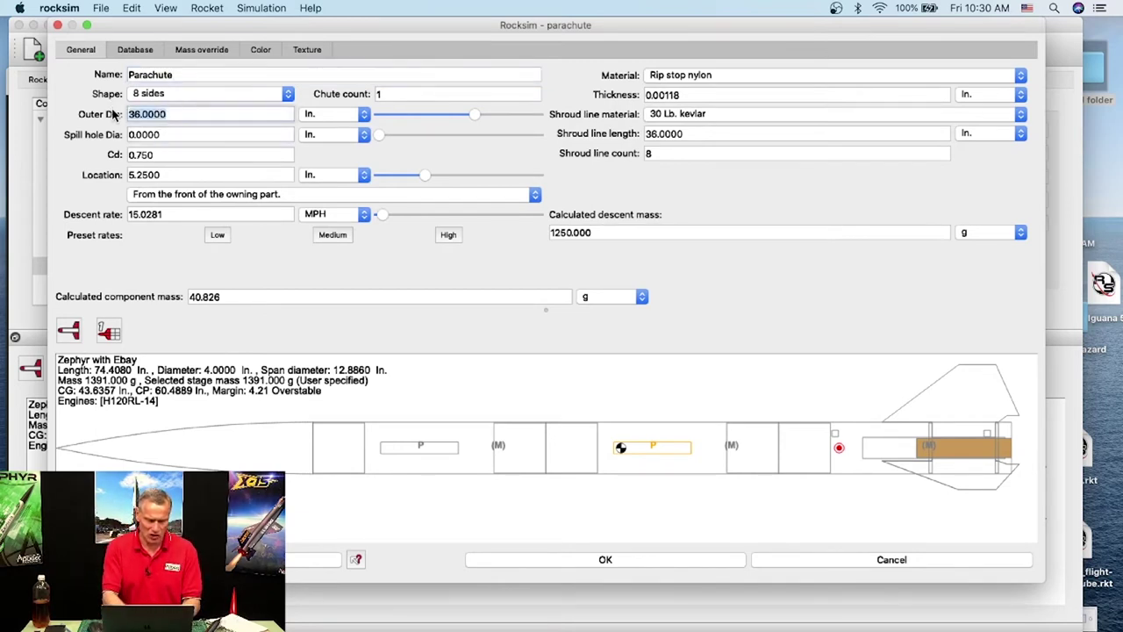
pyautogui.write('15')
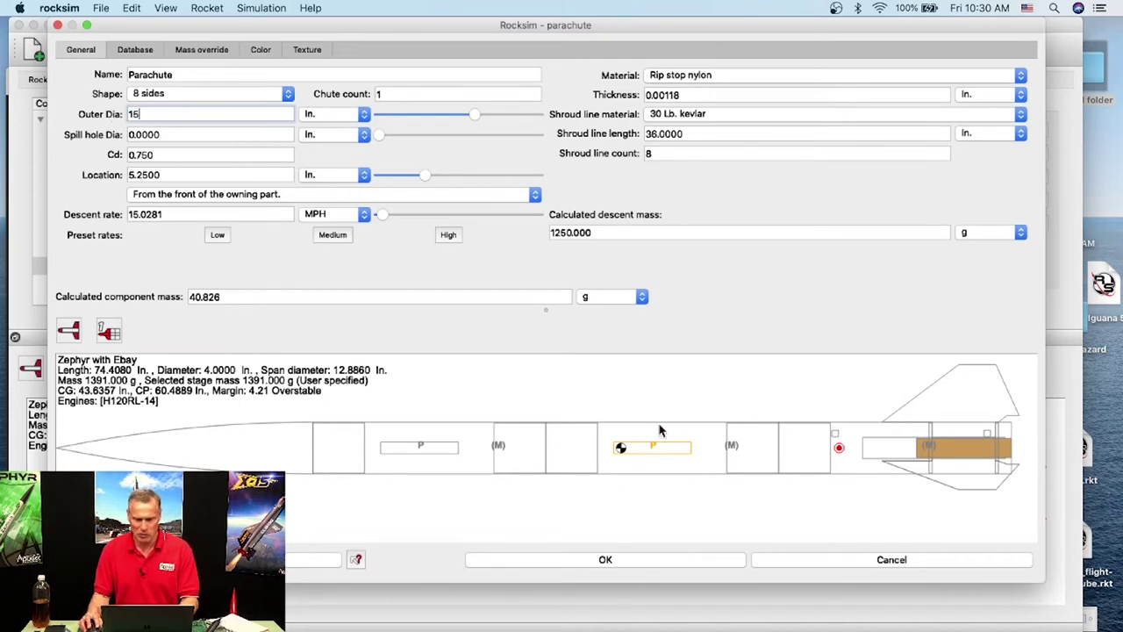
pyautogui.press('Tab')
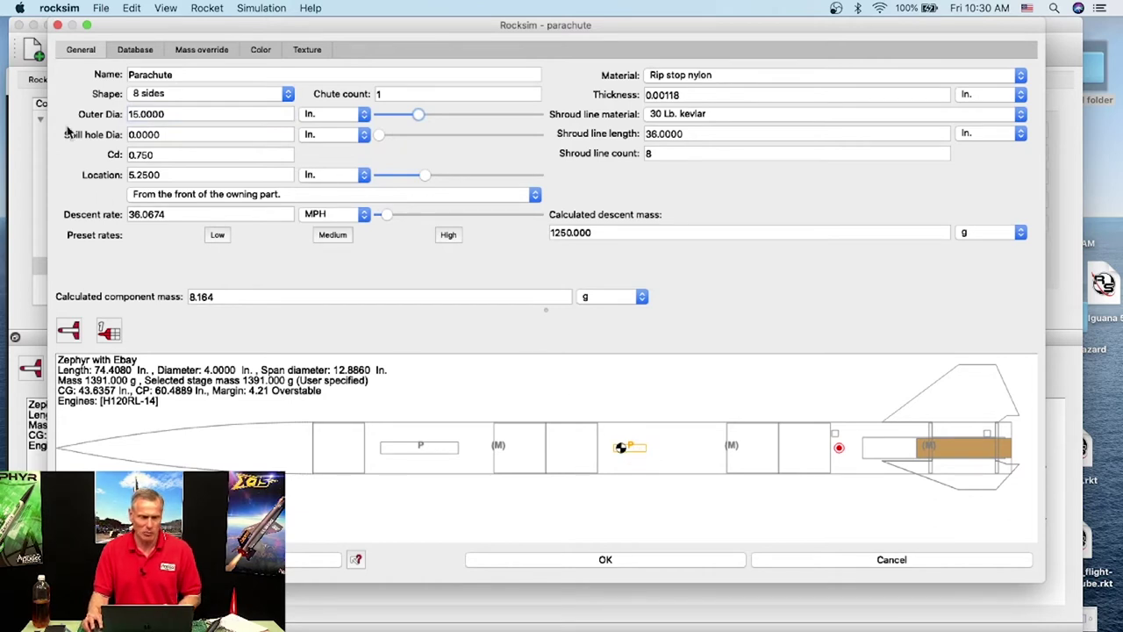
# Rename the second body tube's parachute as "Drogue Parachute" and accept its changes.
pyautogui.click(130, 74)
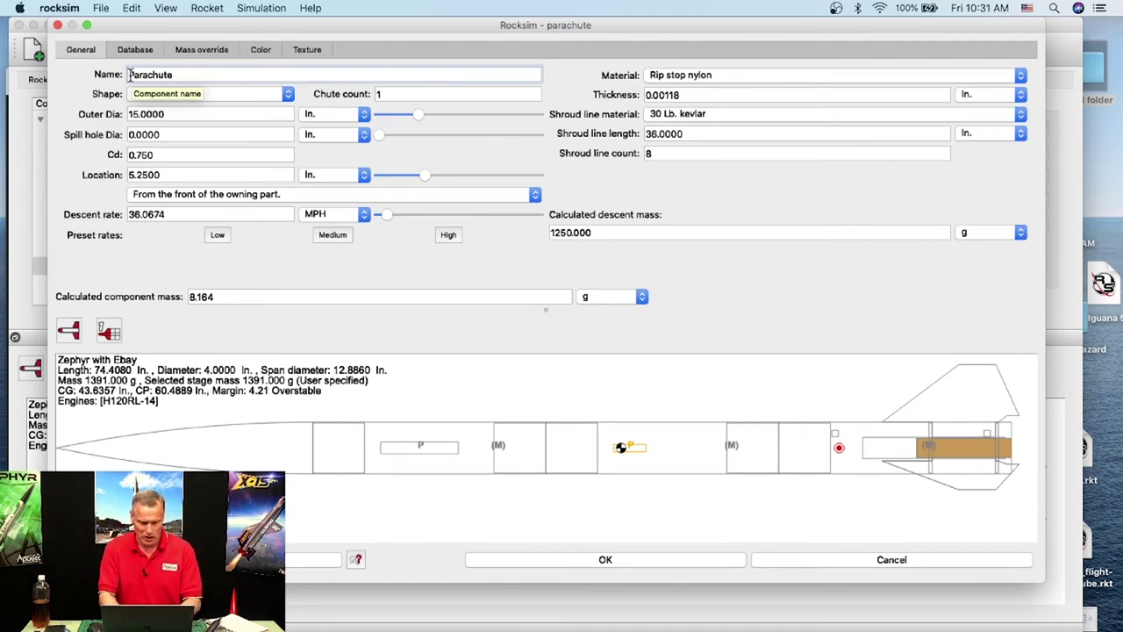
pyautogui.write('P')
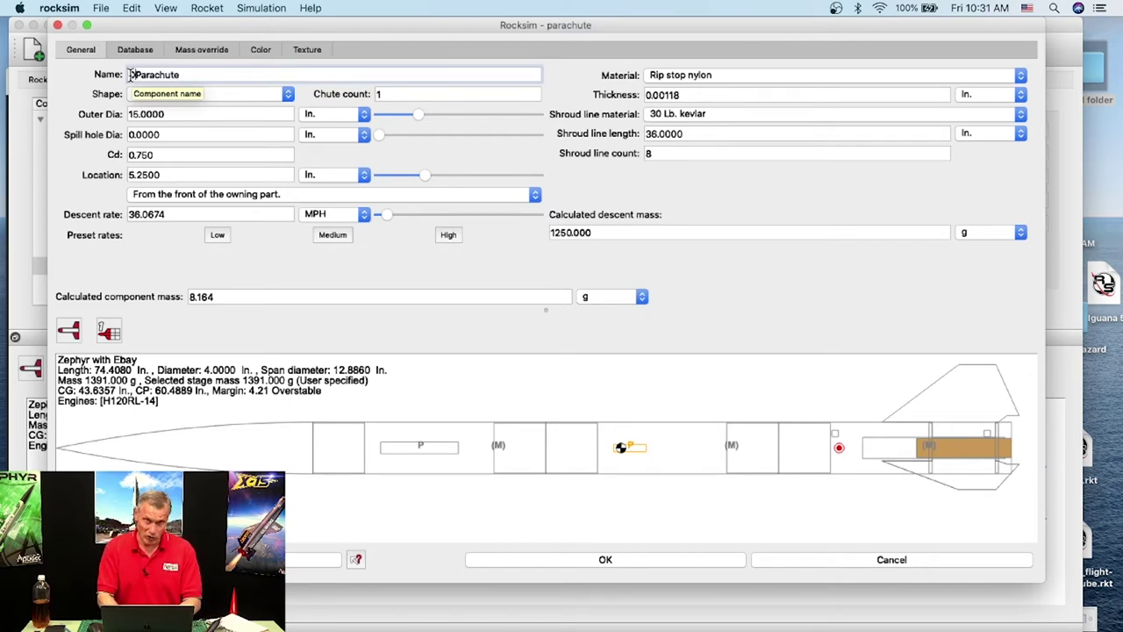
pyautogui.write('Drogue')
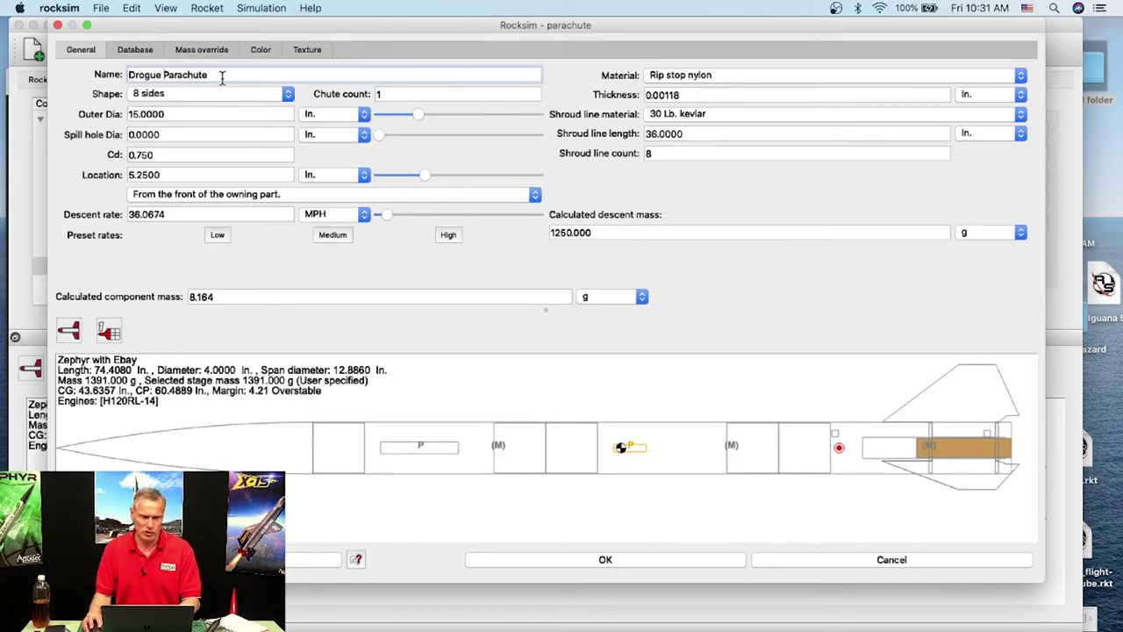
pyautogui.click(577, 565)
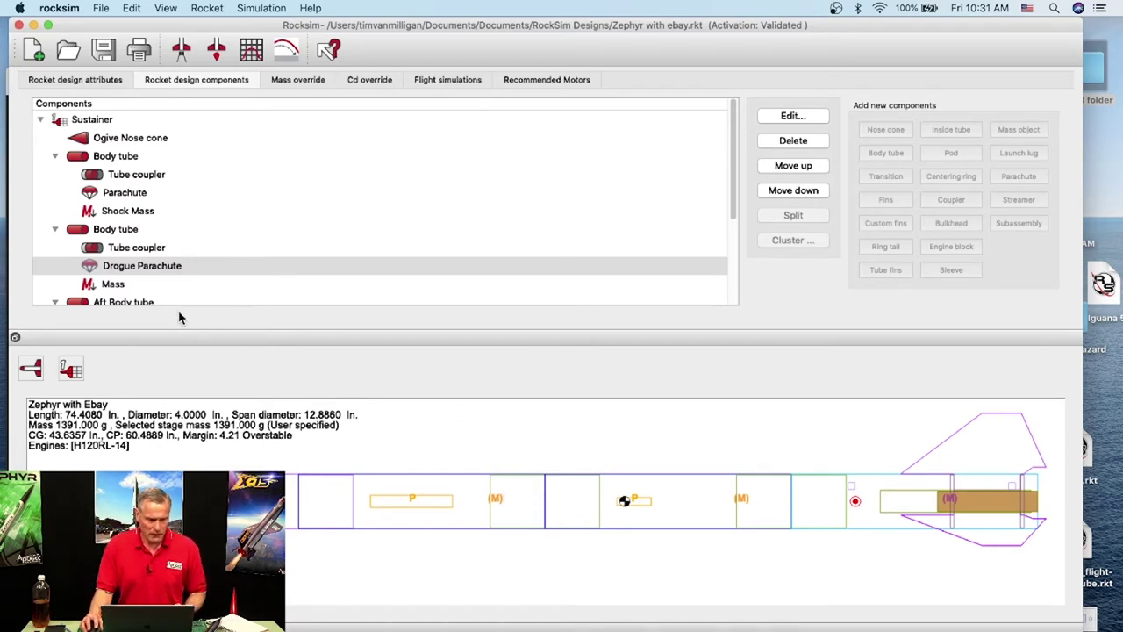
# Rename the body tube directly behind the nose cone as "Forward Payload Body tube".
pyautogui.click(97, 175)
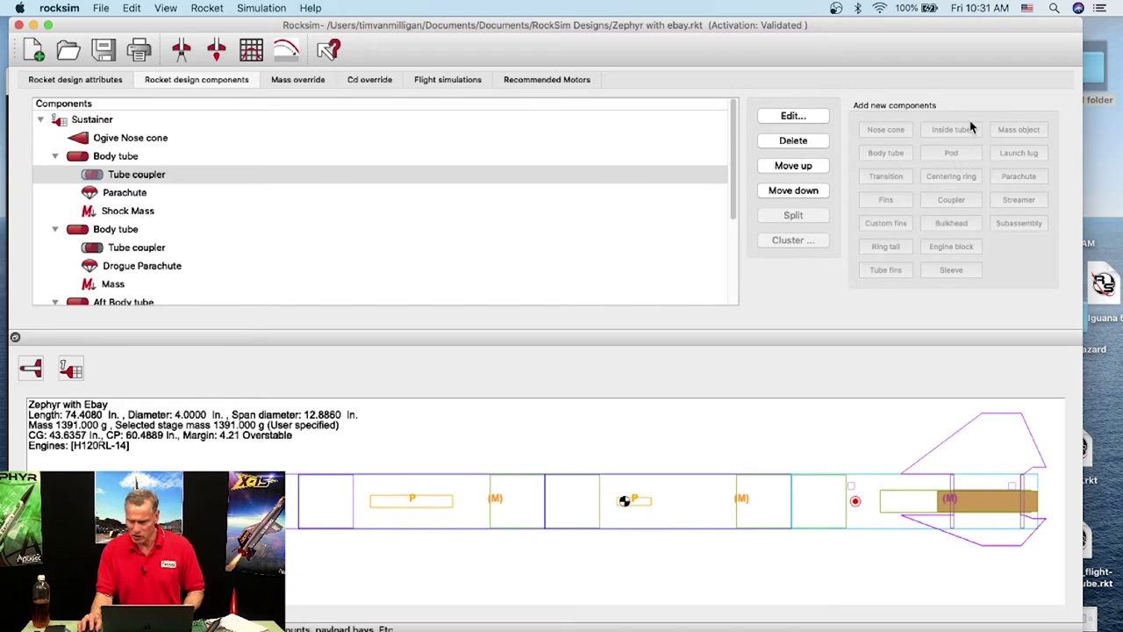
pyautogui.click(82, 157)
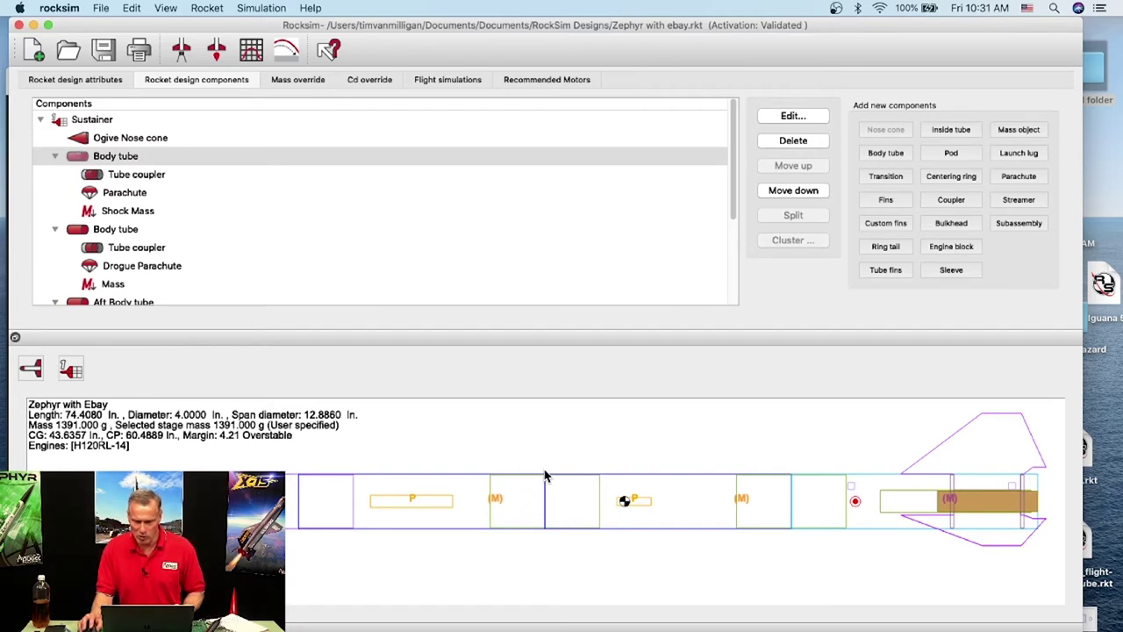
pyautogui.doubleClick(99, 158)
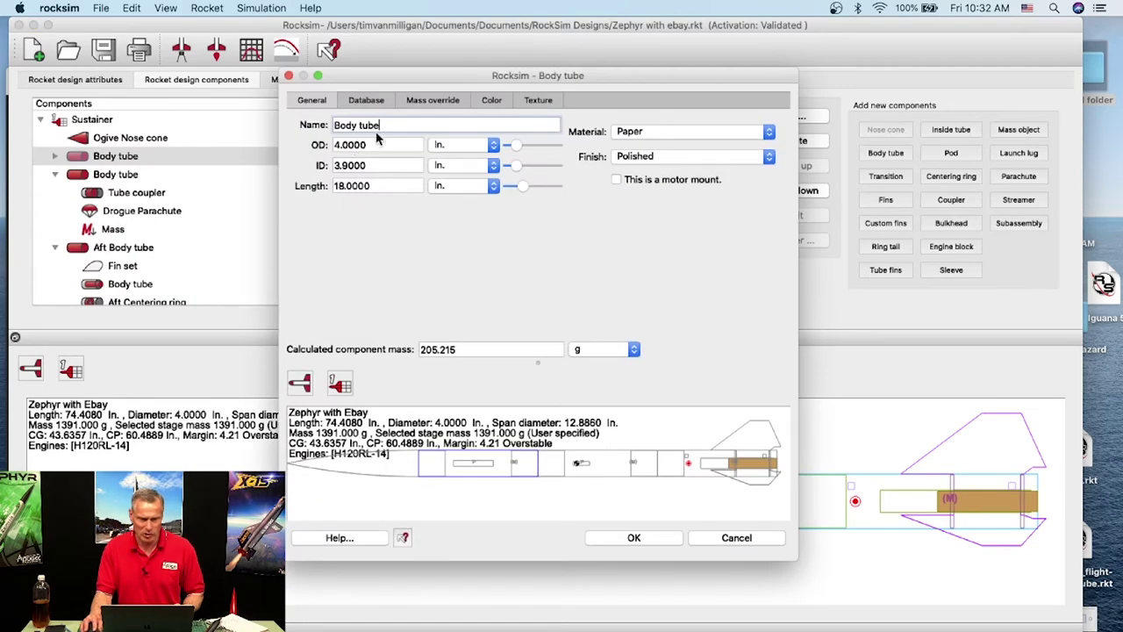
pyautogui.write('Forward ')
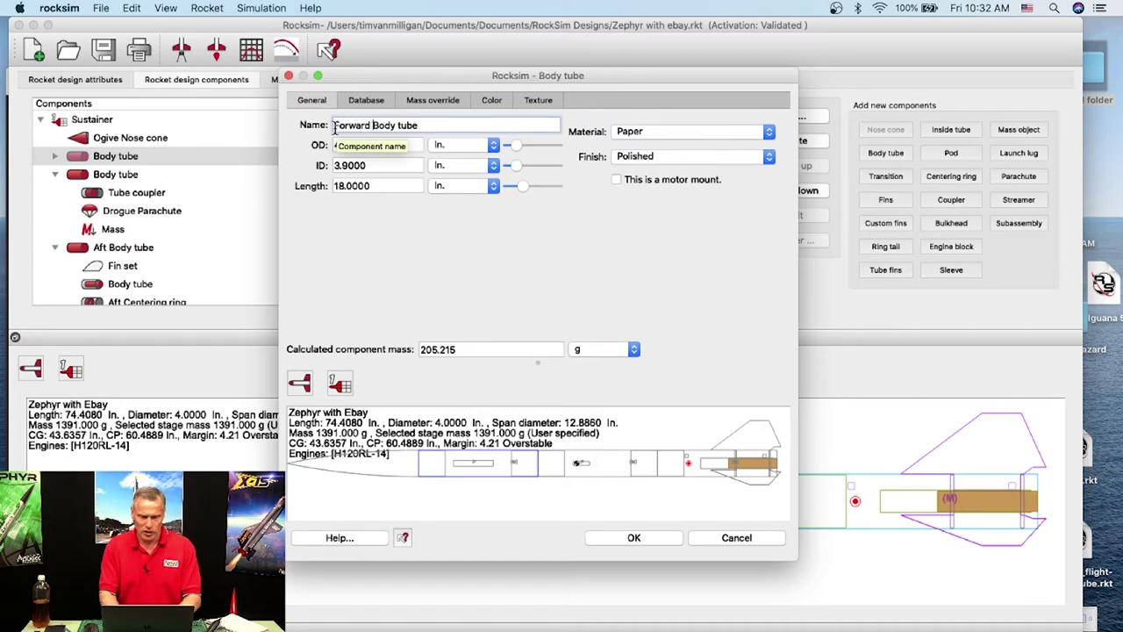
pyautogui.write('Pay')
pyautogui.write('loa')
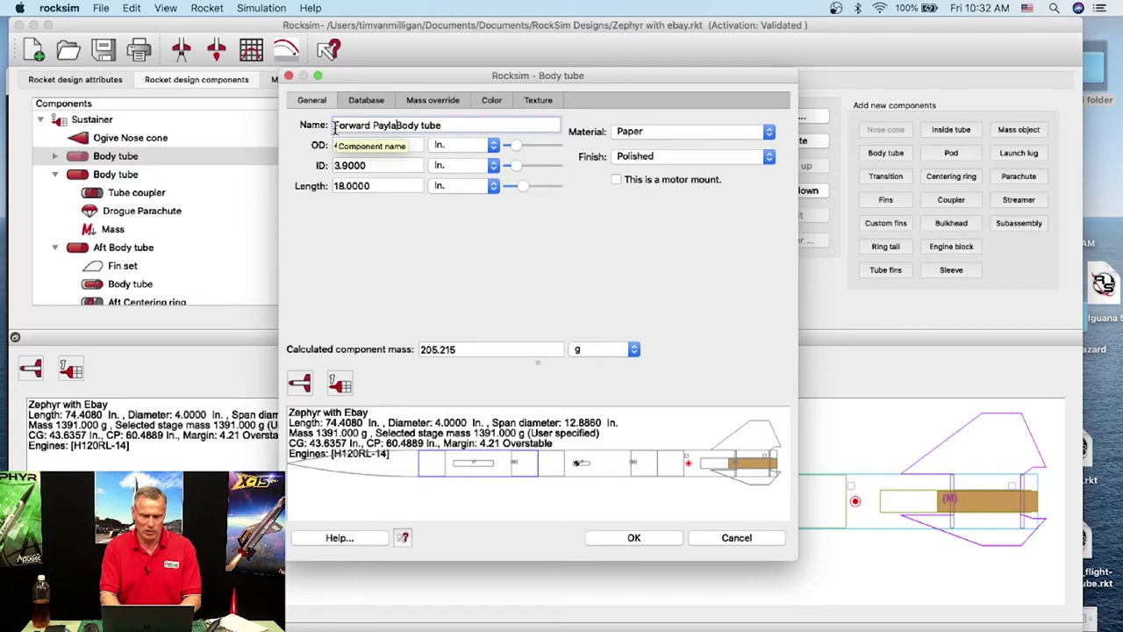
pyautogui.write('d')
pyautogui.press('BackSpace')
pyautogui.write('d')
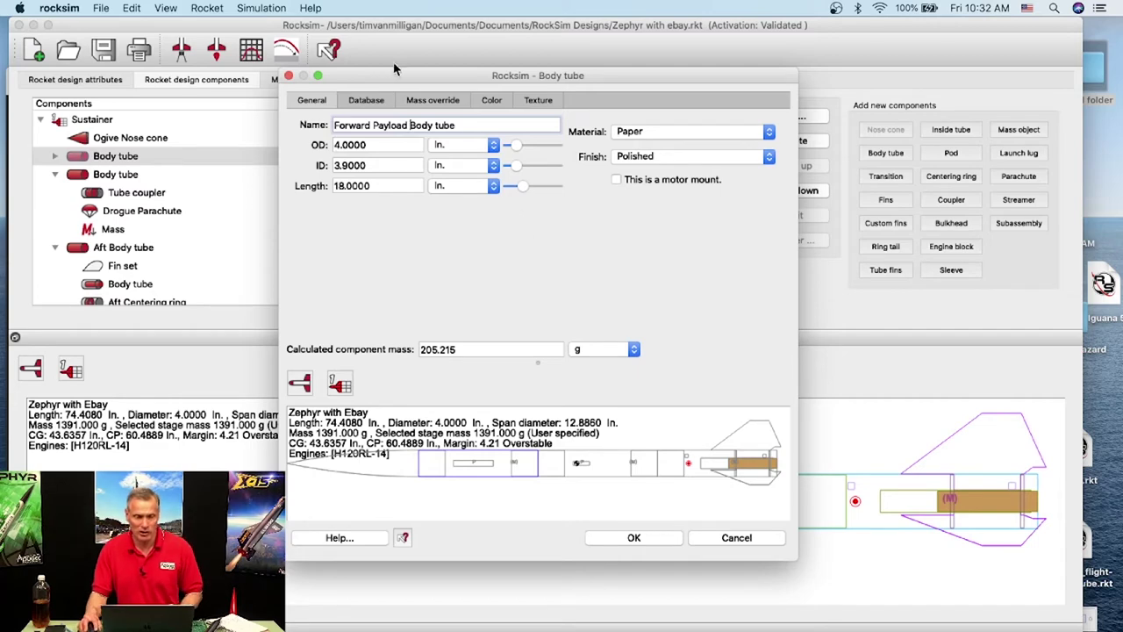
pyautogui.moveTo(387, 76); pyautogui.dragTo(384, 32)
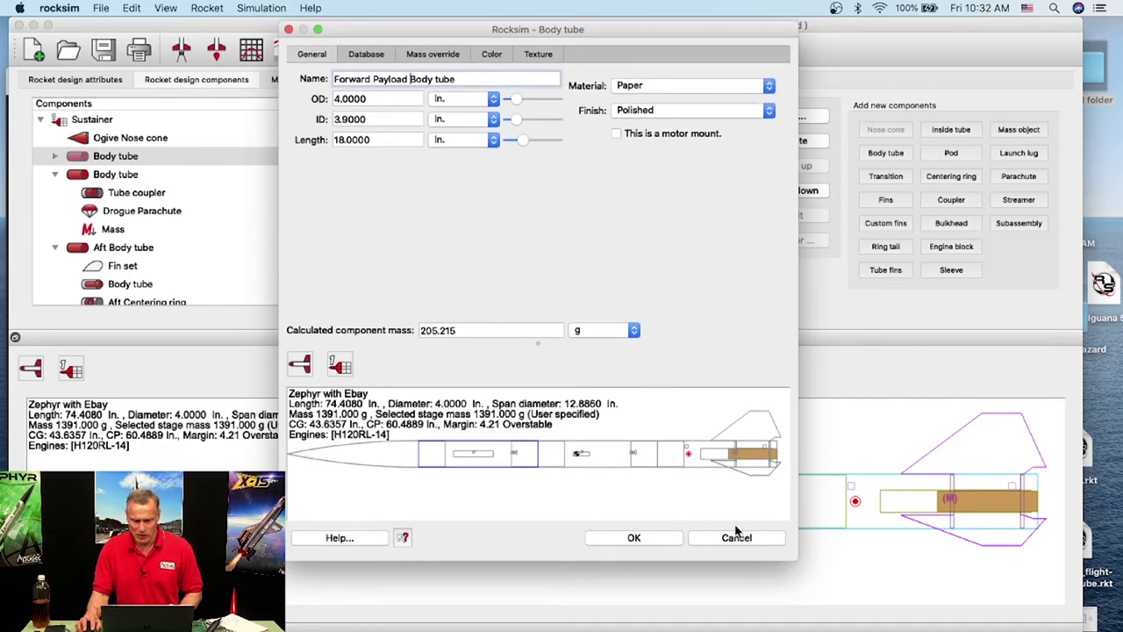
pyautogui.click(634, 537)
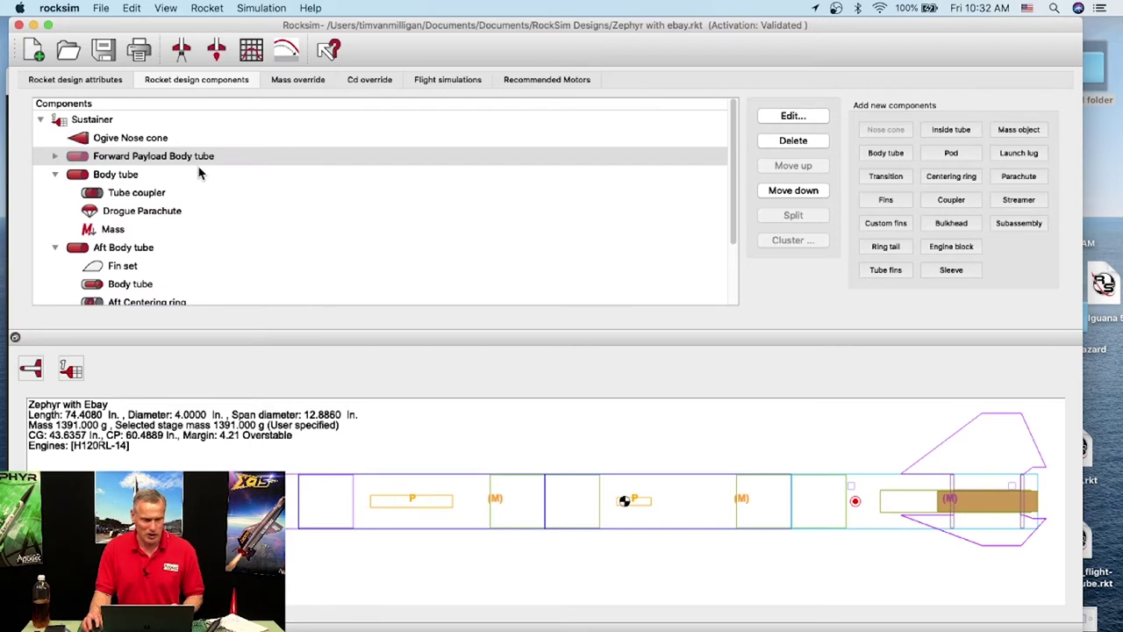
# Add a custom mass object to the forward payload body tube without choosing a database part.
pyautogui.click(55, 157)
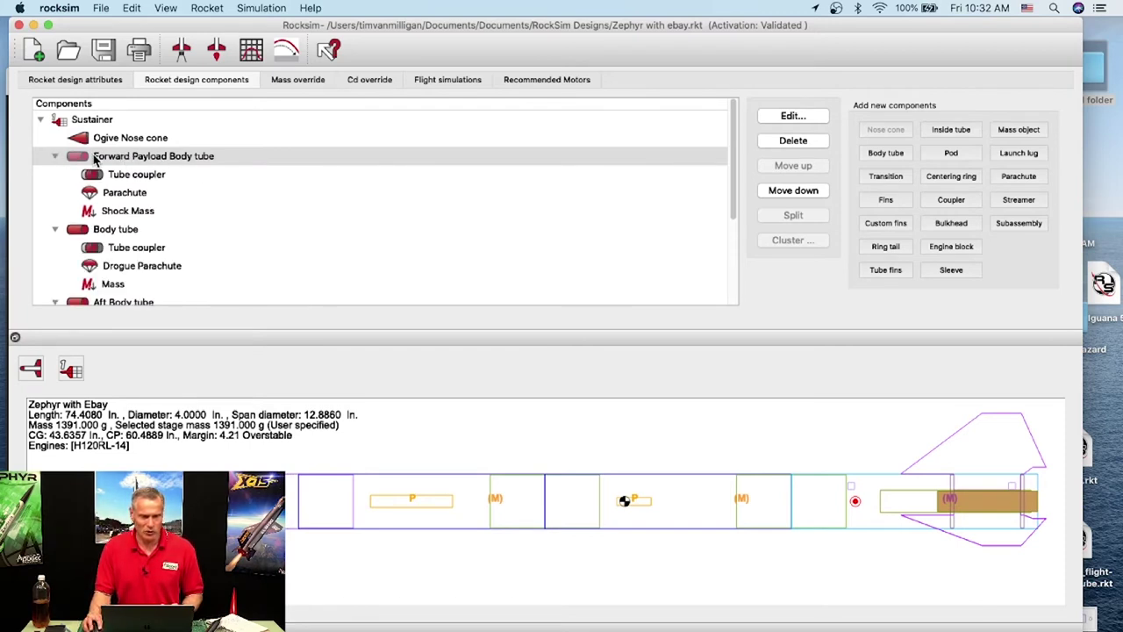
pyautogui.click(1020, 130)
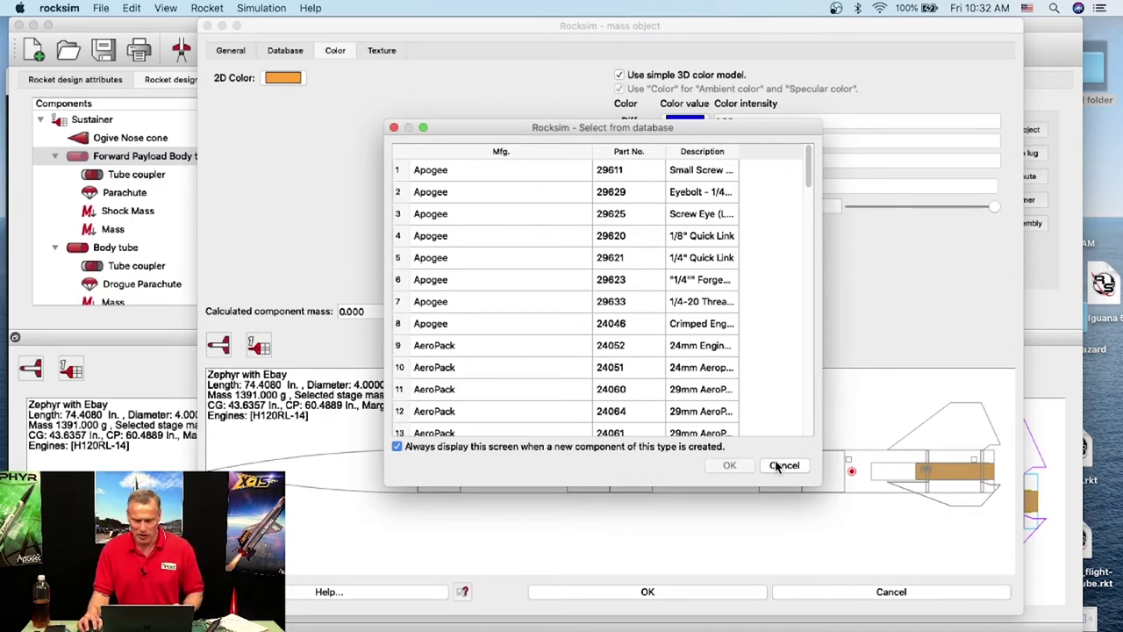
pyautogui.moveTo(603, 128); pyautogui.dragTo(544, 46)
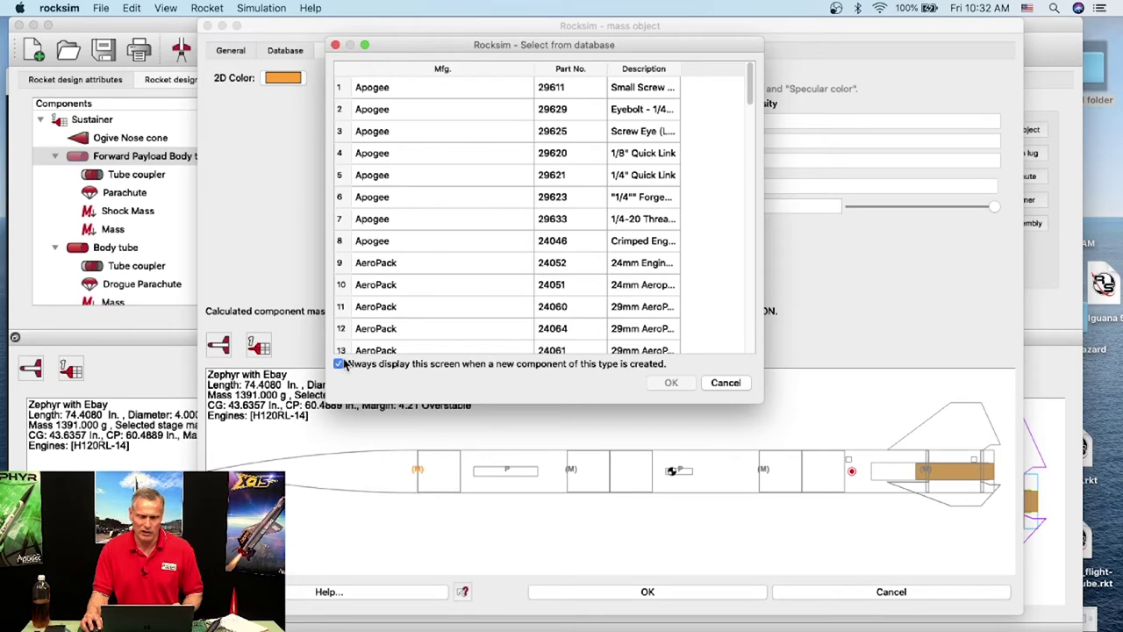
pyautogui.click(726, 383)
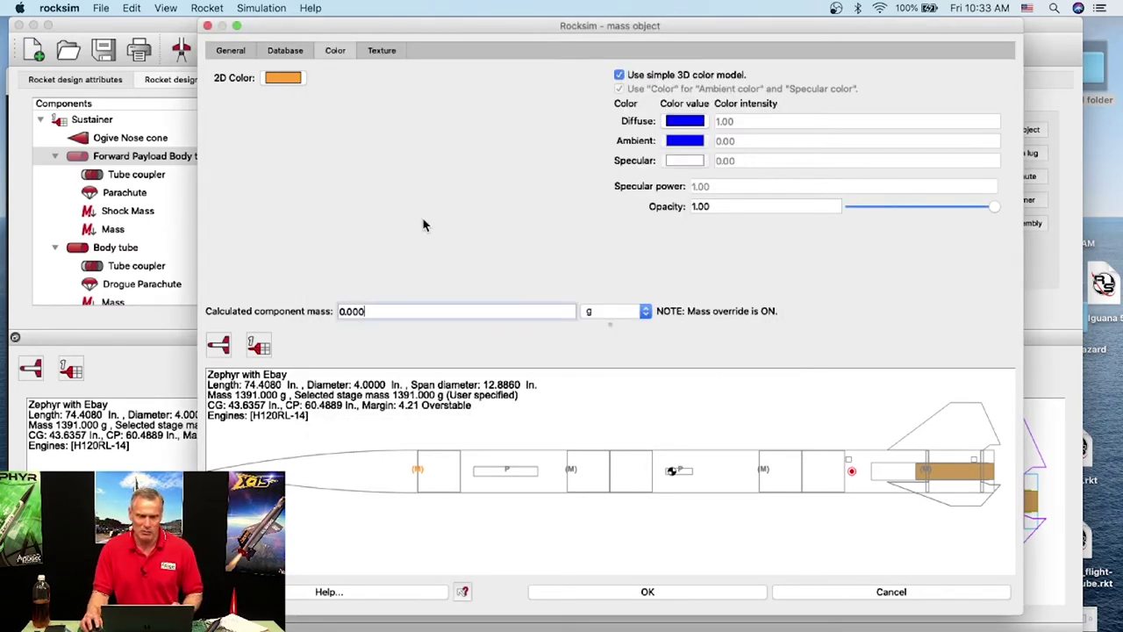
pyautogui.click(233, 50)
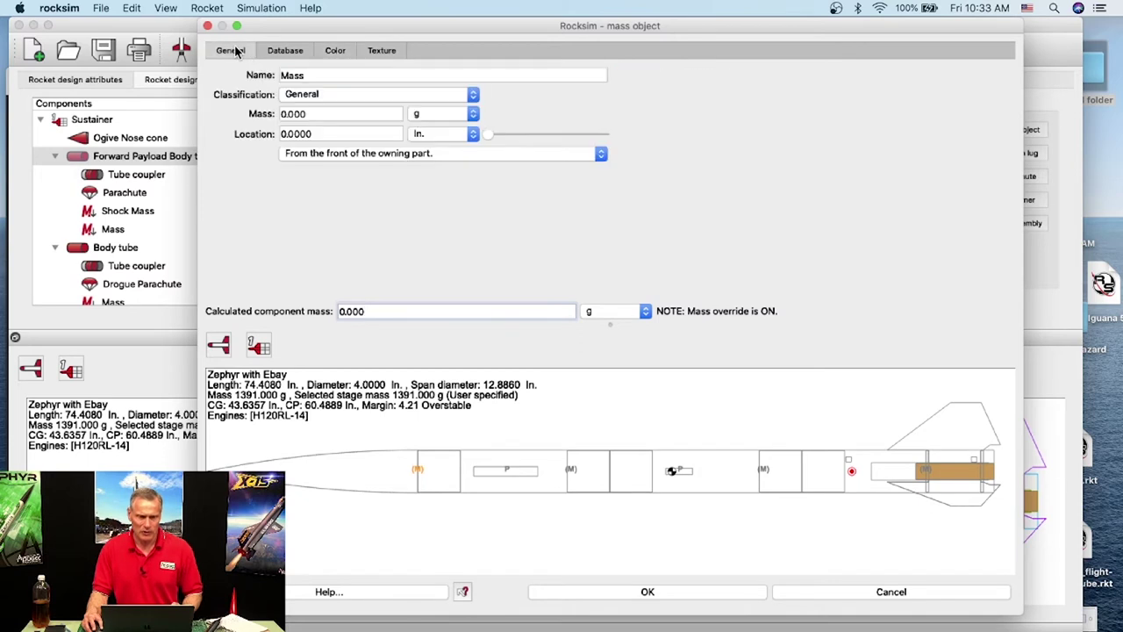
# Name the new mass object "Sled and the electronics" and set its mass to 100 g.
pyautogui.doubleClick(282, 77)
pyautogui.write('Sled and the electronic')
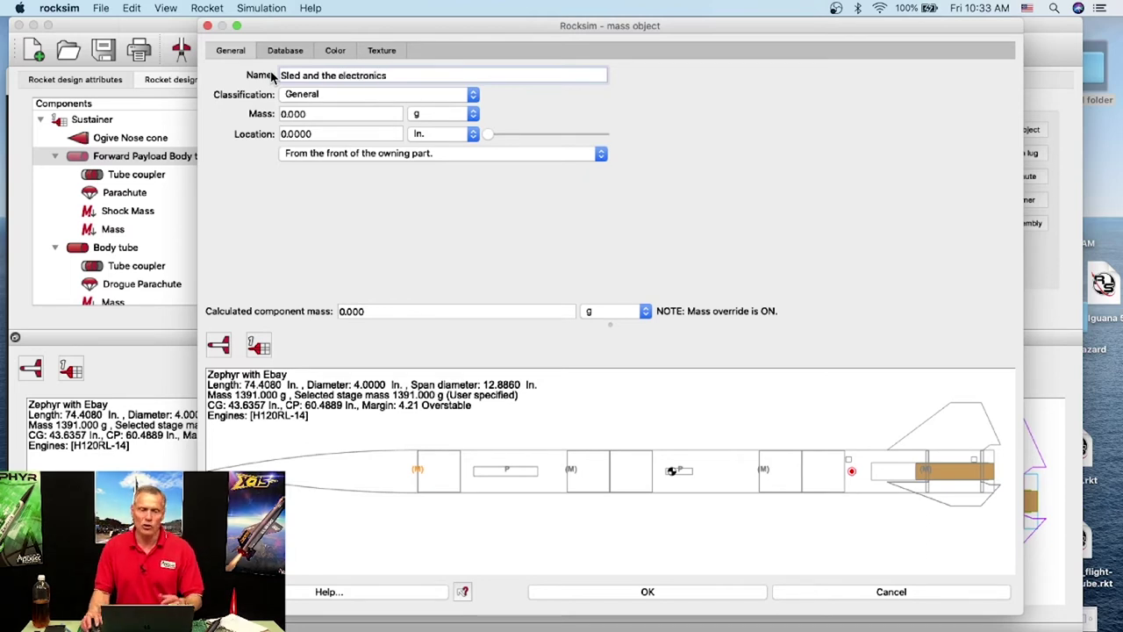
pyautogui.press('Tab')
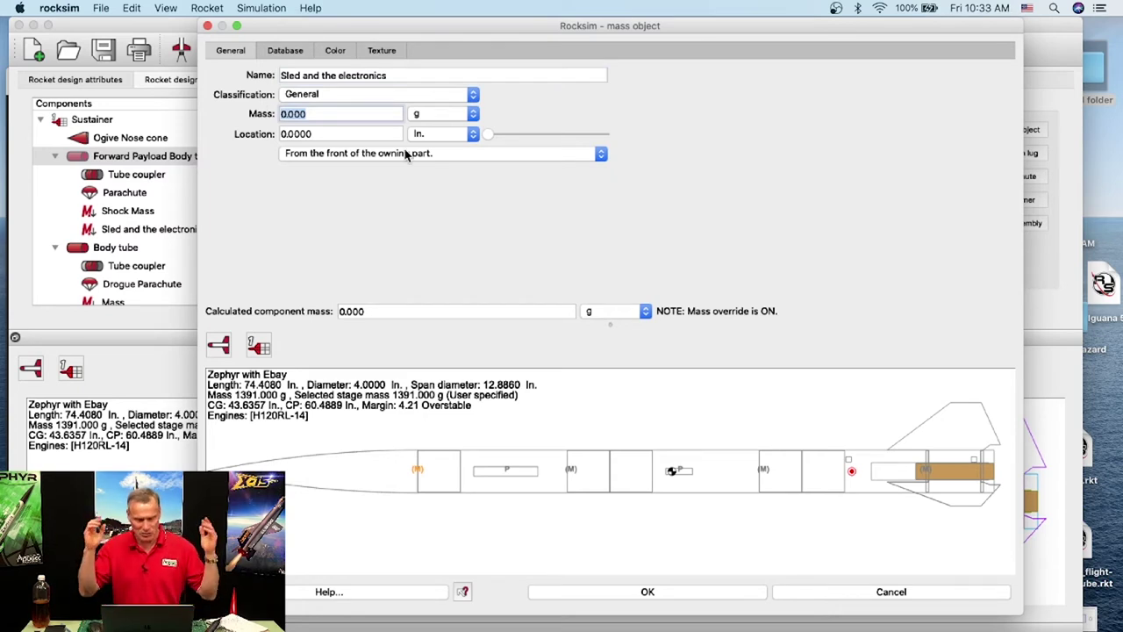
pyautogui.write('100')
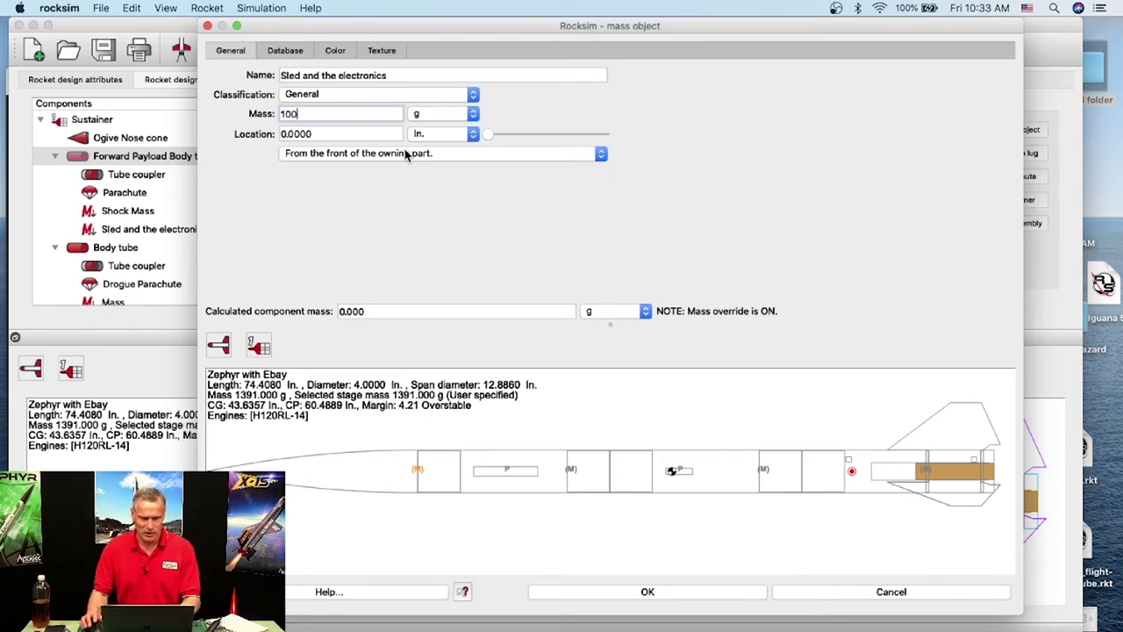
pyautogui.press('Tab')
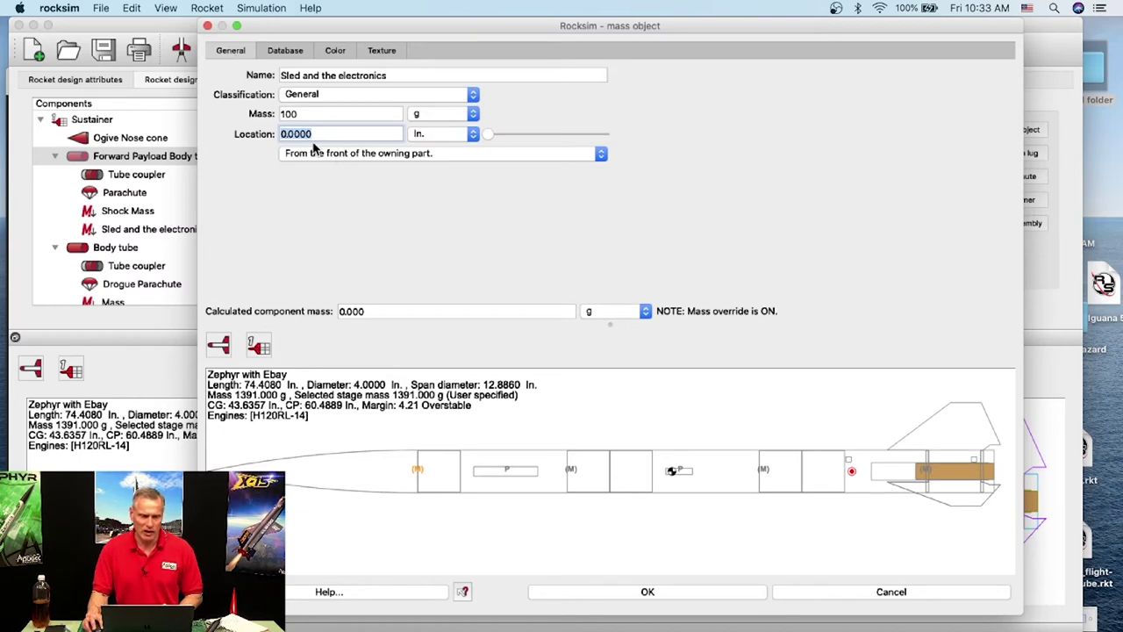
# Shift the electronics mass toward the rear of its tube and set its location to 24 in from the front of the owning part.
pyautogui.click(488, 136)
pyautogui.moveTo(493, 137); pyautogui.dragTo(617, 146)
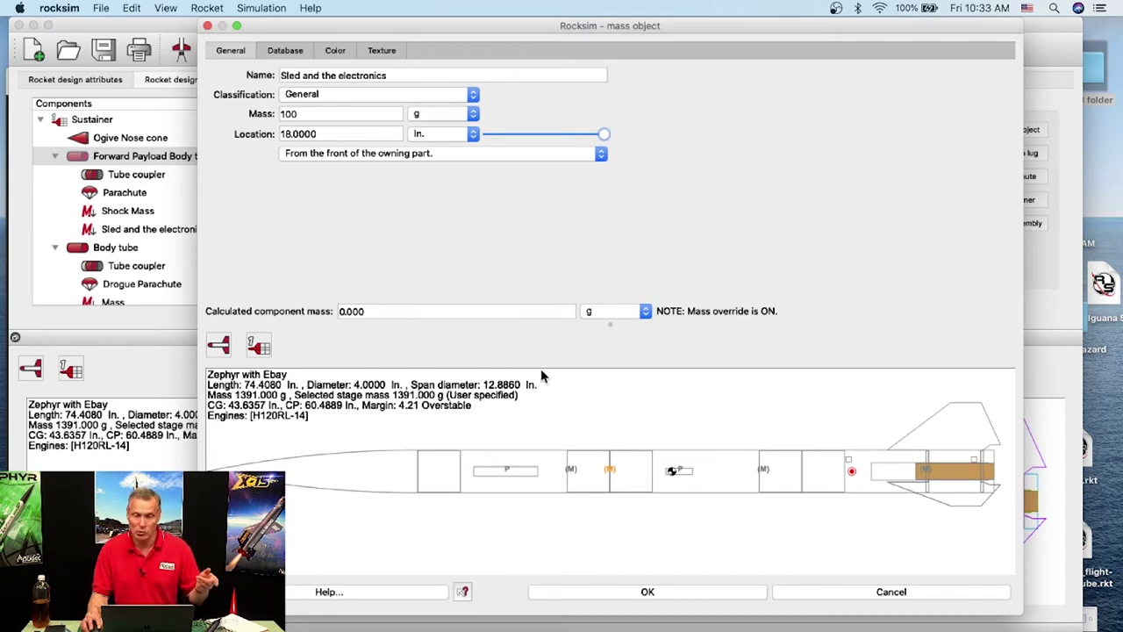
pyautogui.click(284, 133)
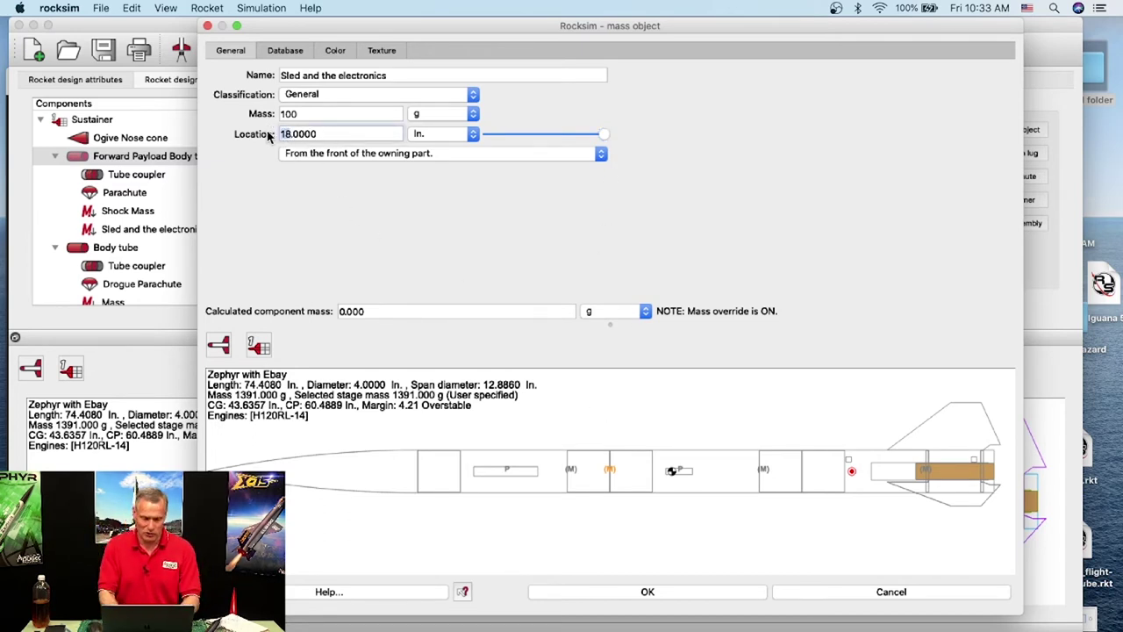
pyautogui.write('24')
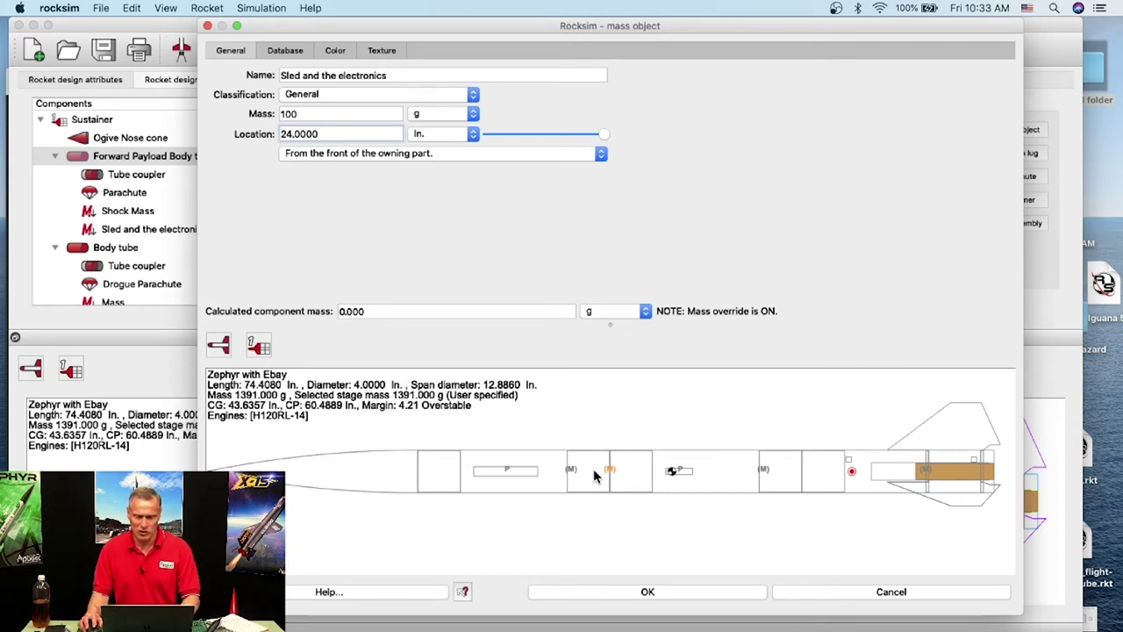
pyautogui.press('Tab')
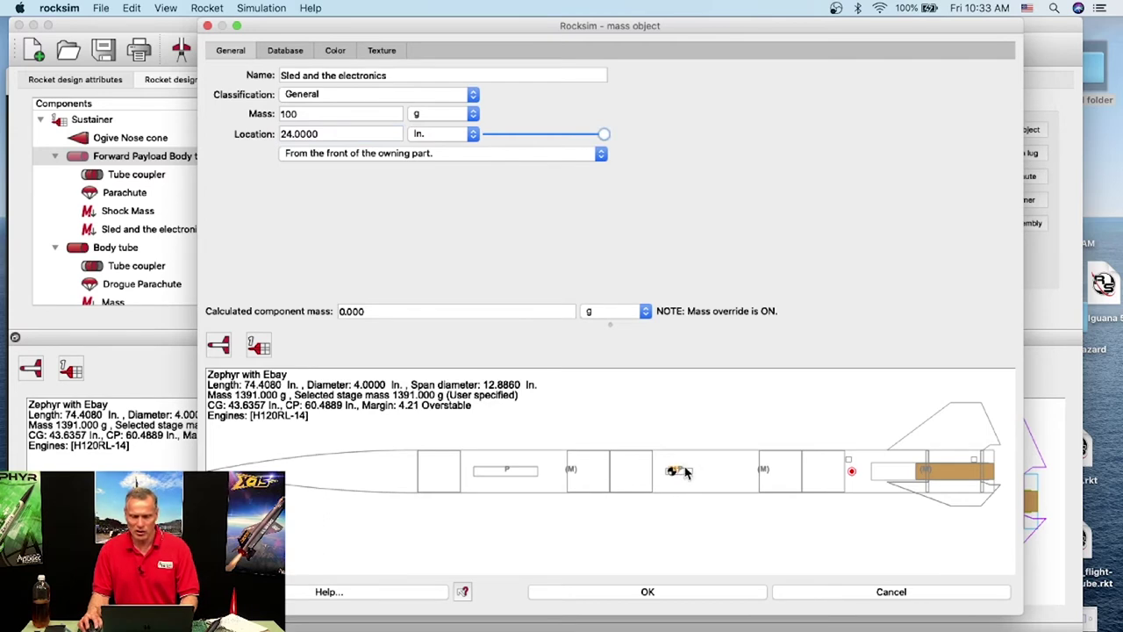
# Reposition the electronics mass at 18.125 in from the front of its tube, near the coupler's middle, and accept the mass object.
pyautogui.rightClick(669, 463)
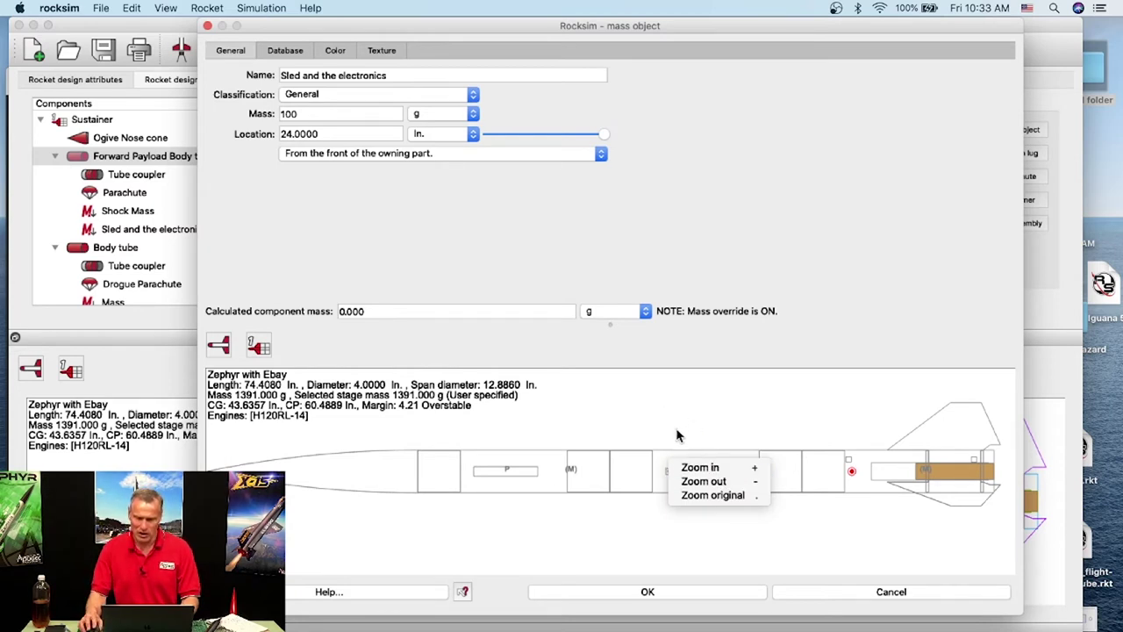
pyautogui.click(707, 468)
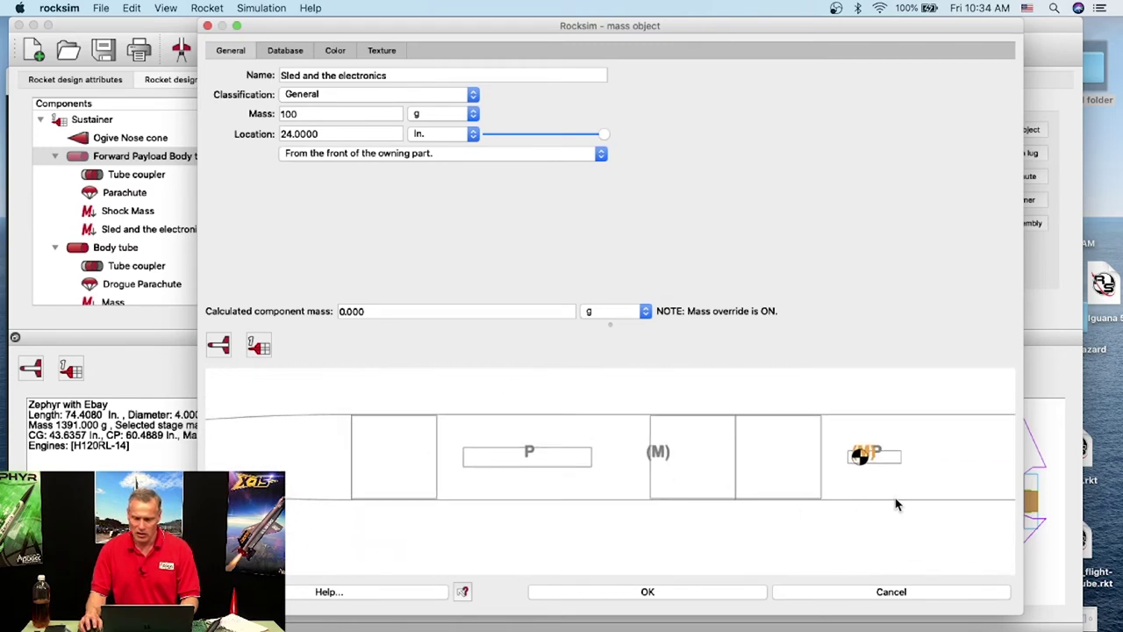
pyautogui.rightClick(881, 458)
pyautogui.click(903, 468)
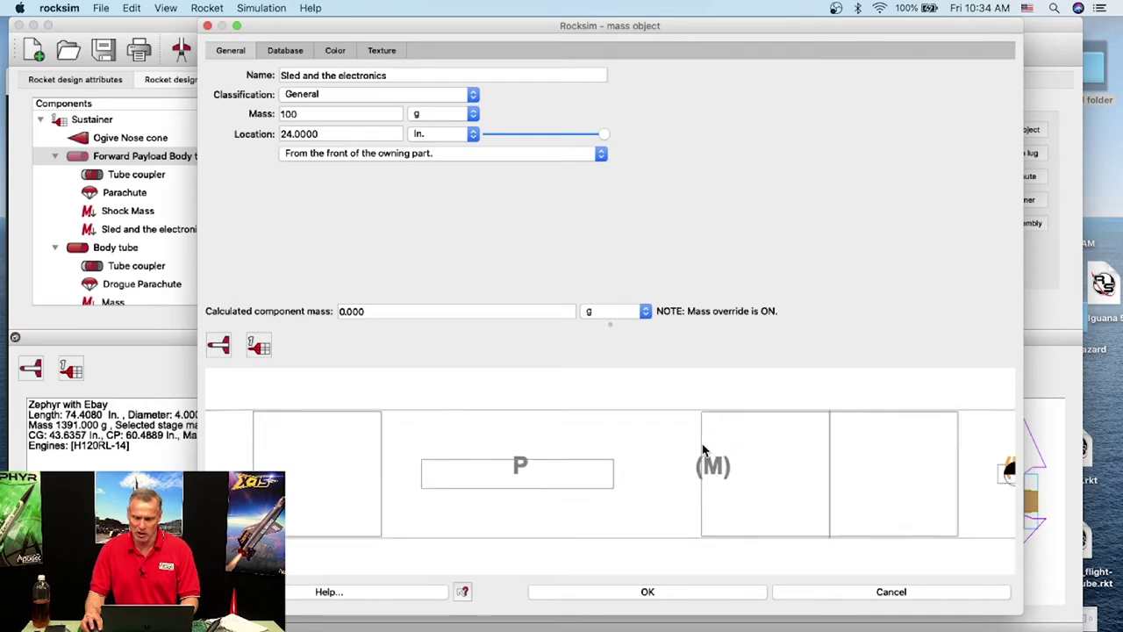
pyautogui.moveTo(703, 449); pyautogui.dragTo(431, 422)
pyautogui.rightClick(729, 448)
pyautogui.click(752, 461)
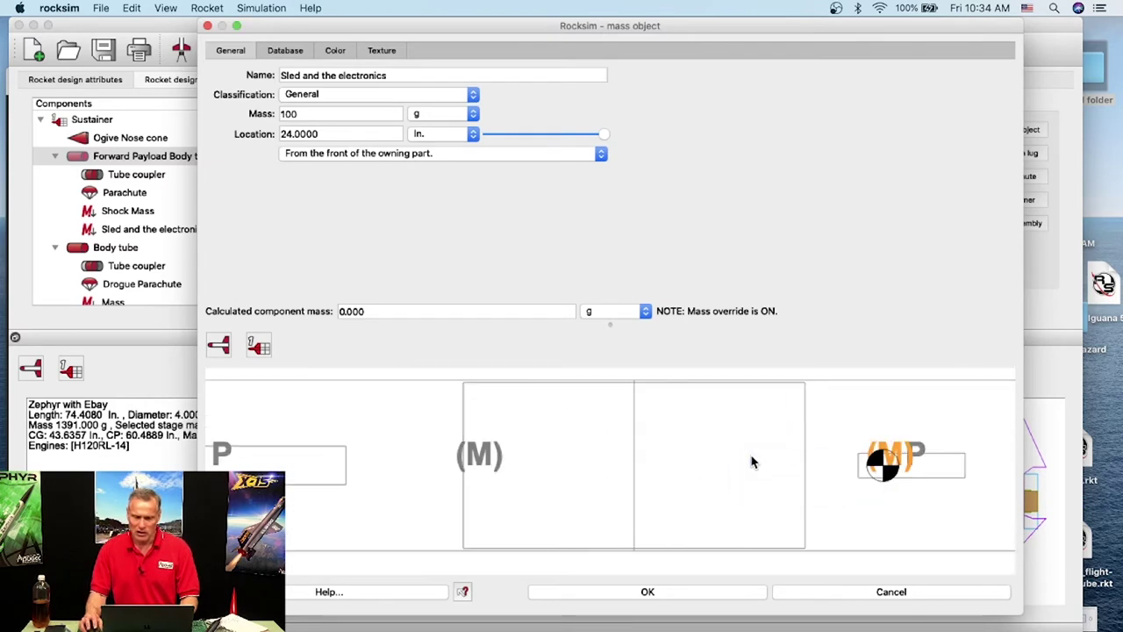
pyautogui.moveTo(930, 482); pyautogui.dragTo(746, 482)
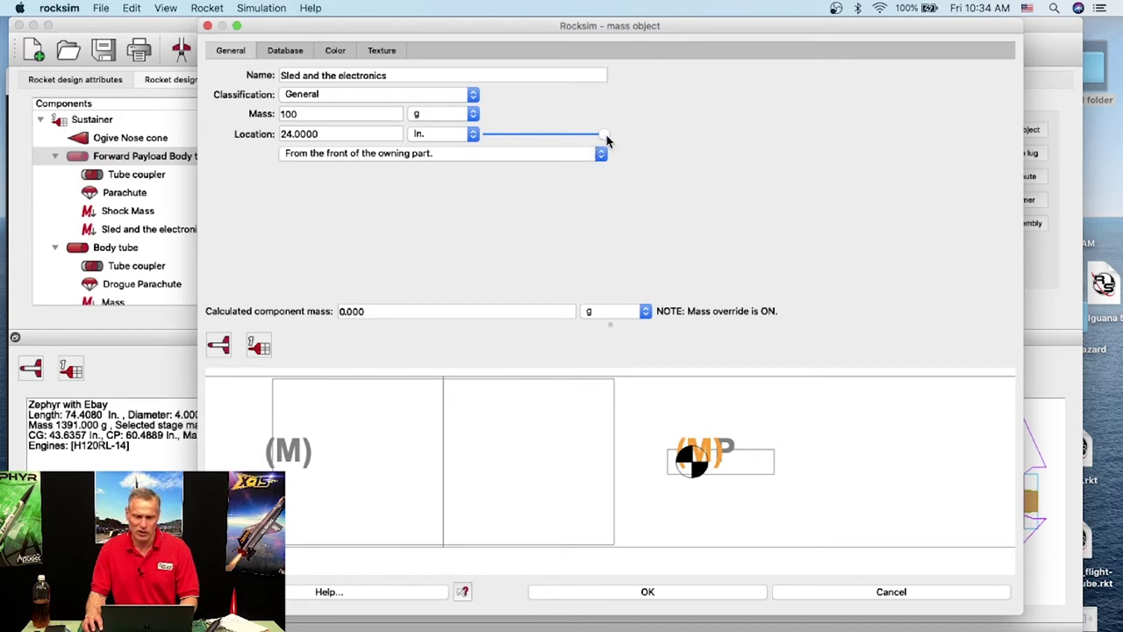
pyautogui.moveTo(605, 141); pyautogui.dragTo(571, 135)
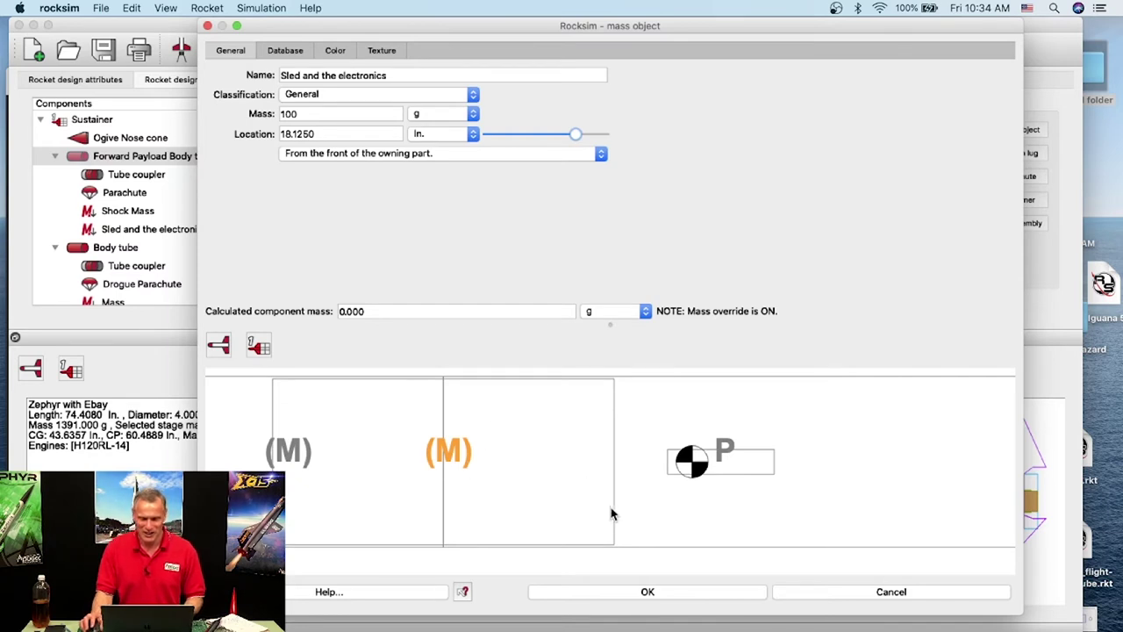
pyautogui.click(646, 592)
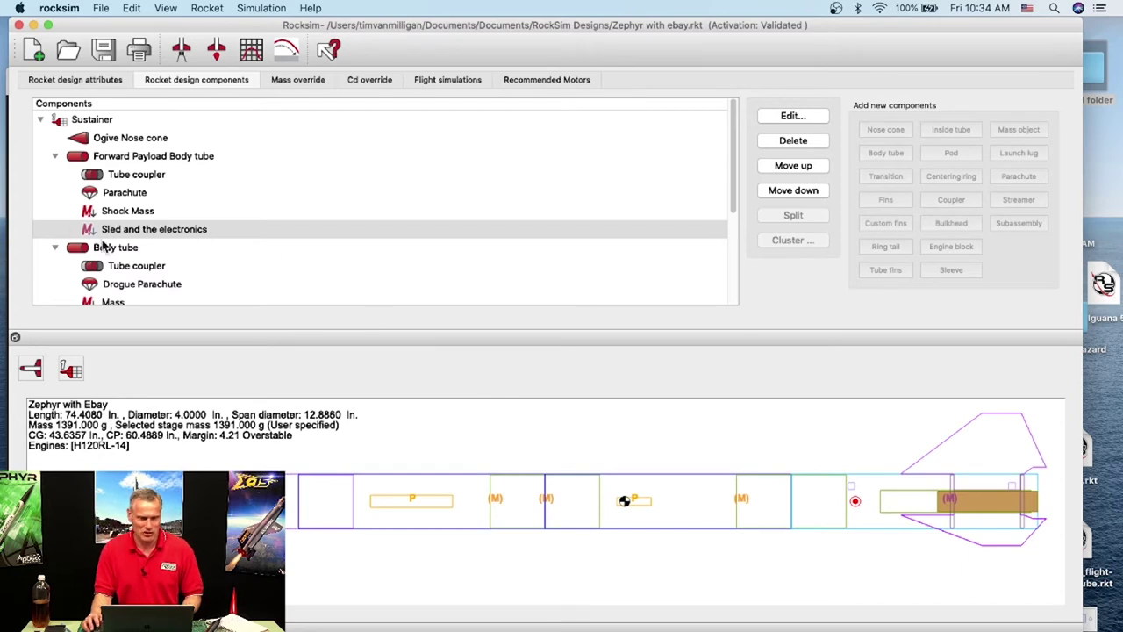
# Add a bulkhead to the forward payload body tube using the Apogee 12221 98mm plywood part from the database.
pyautogui.click(107, 158)
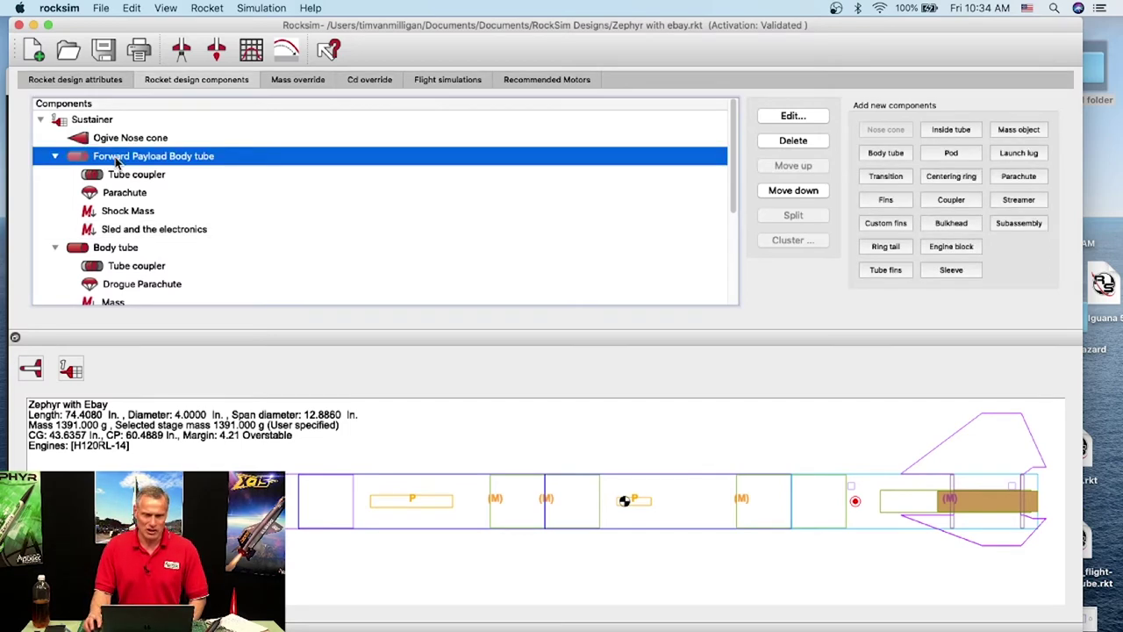
pyautogui.click(117, 176)
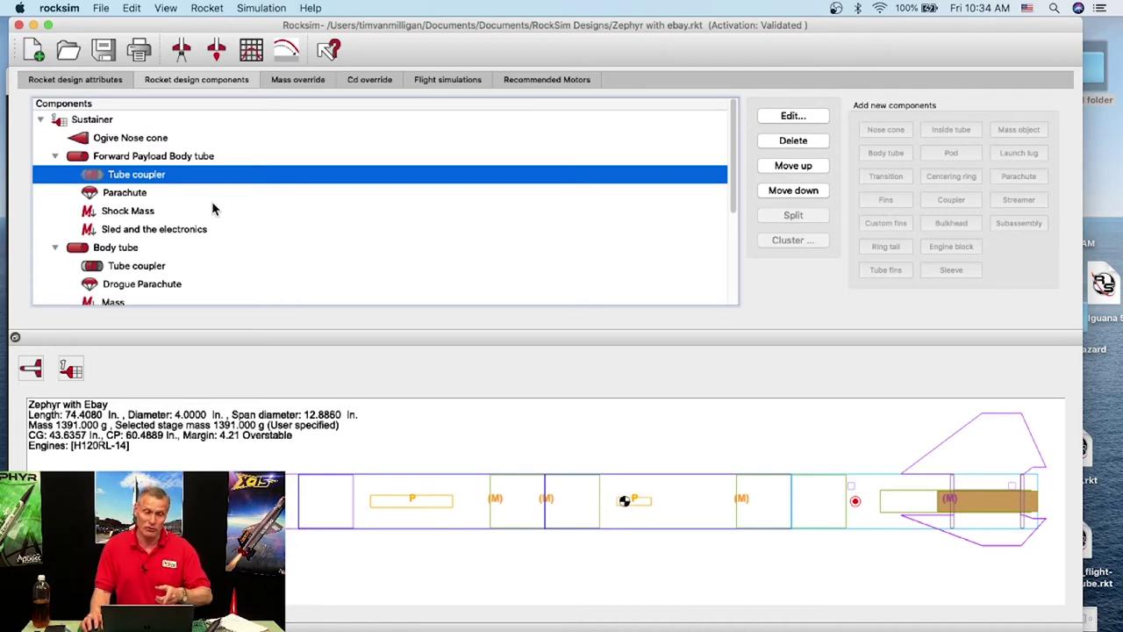
pyautogui.click(124, 158)
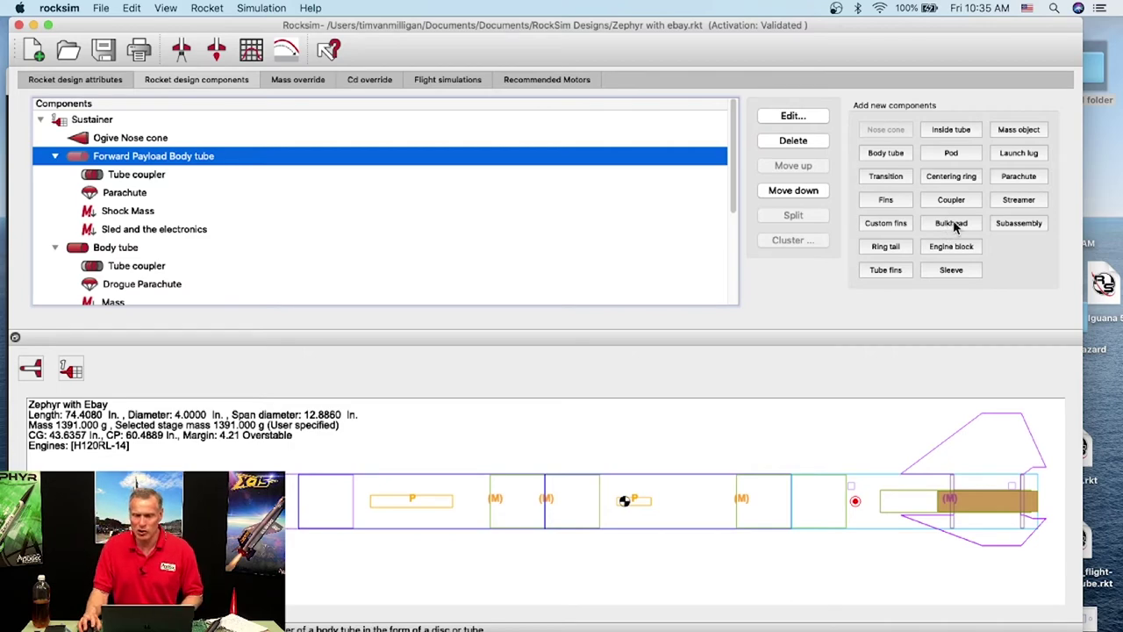
pyautogui.click(953, 225)
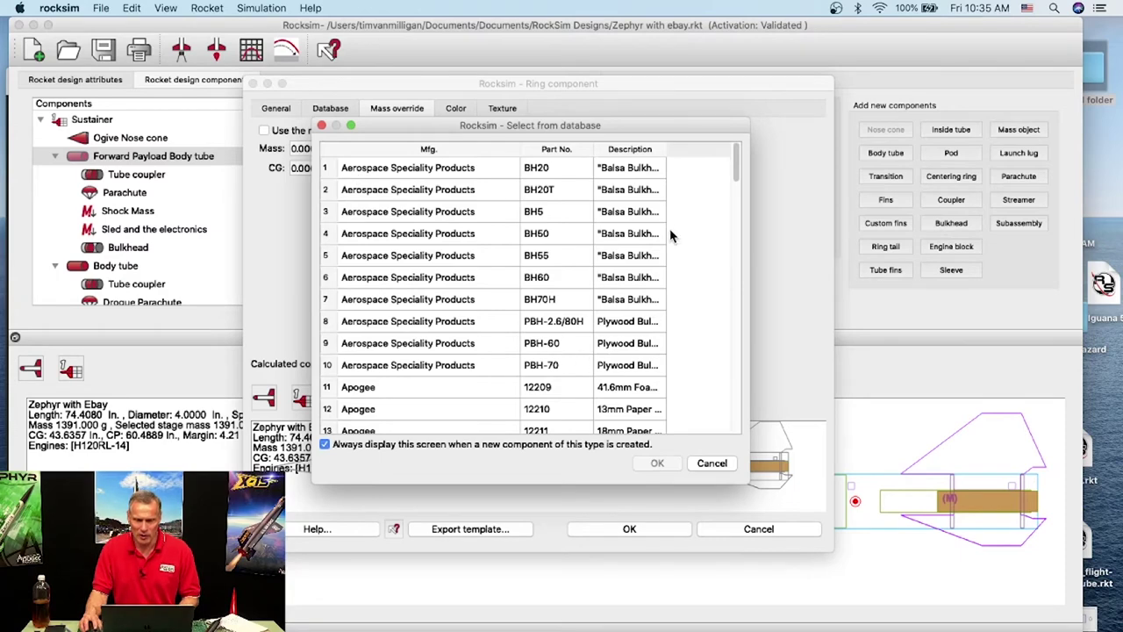
pyautogui.moveTo(738, 168); pyautogui.dragTo(734, 215)
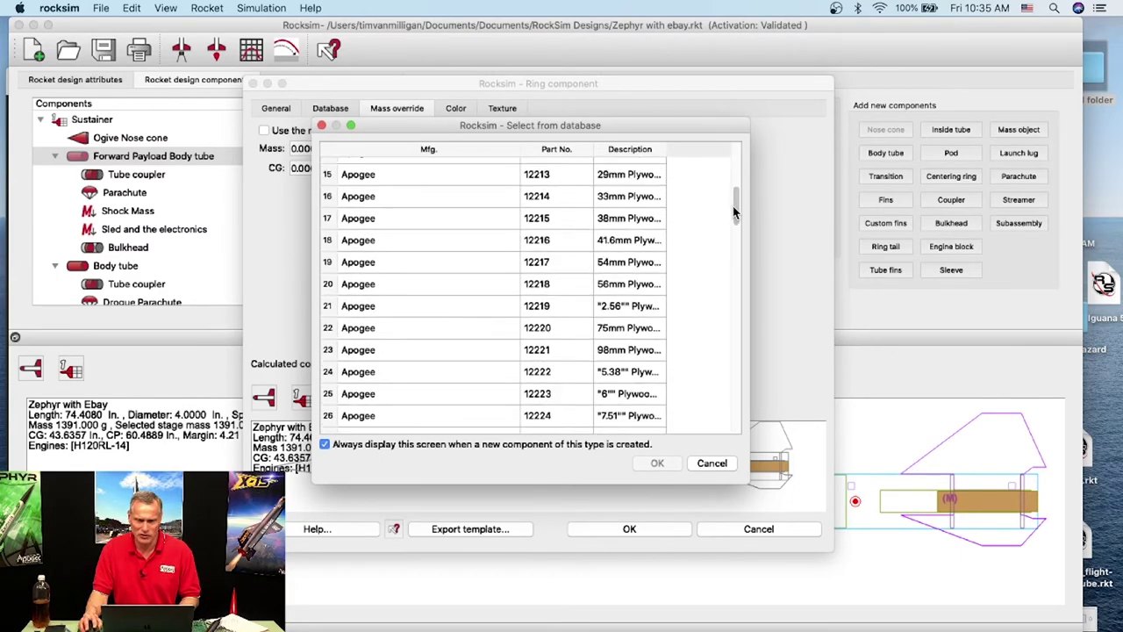
pyautogui.click(632, 354)
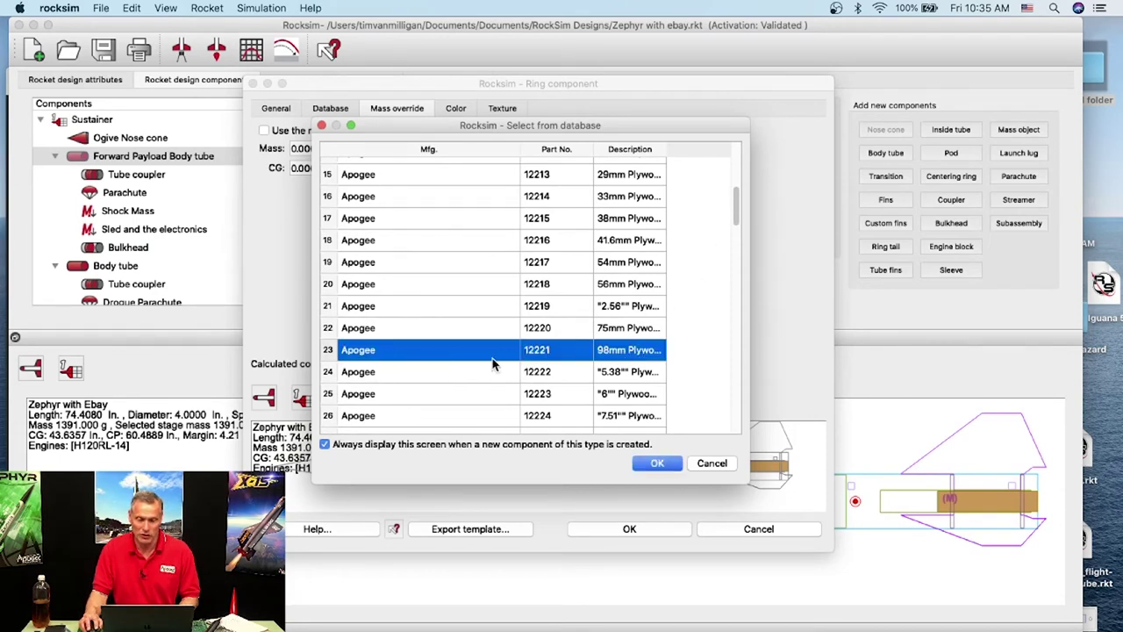
pyautogui.click(653, 467)
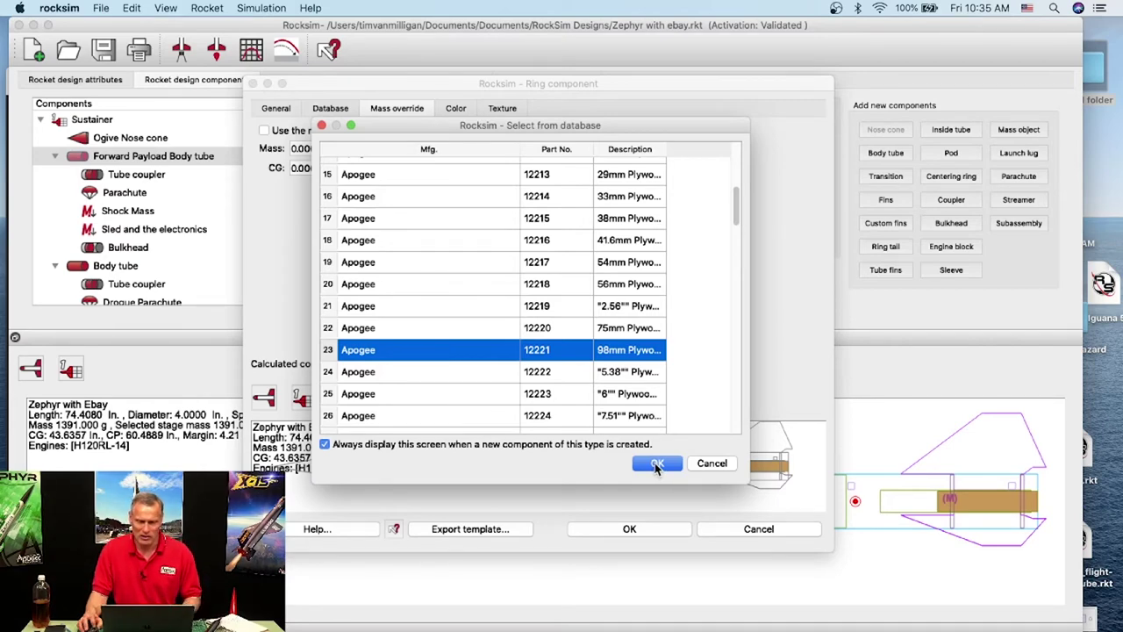
pyautogui.click(656, 466)
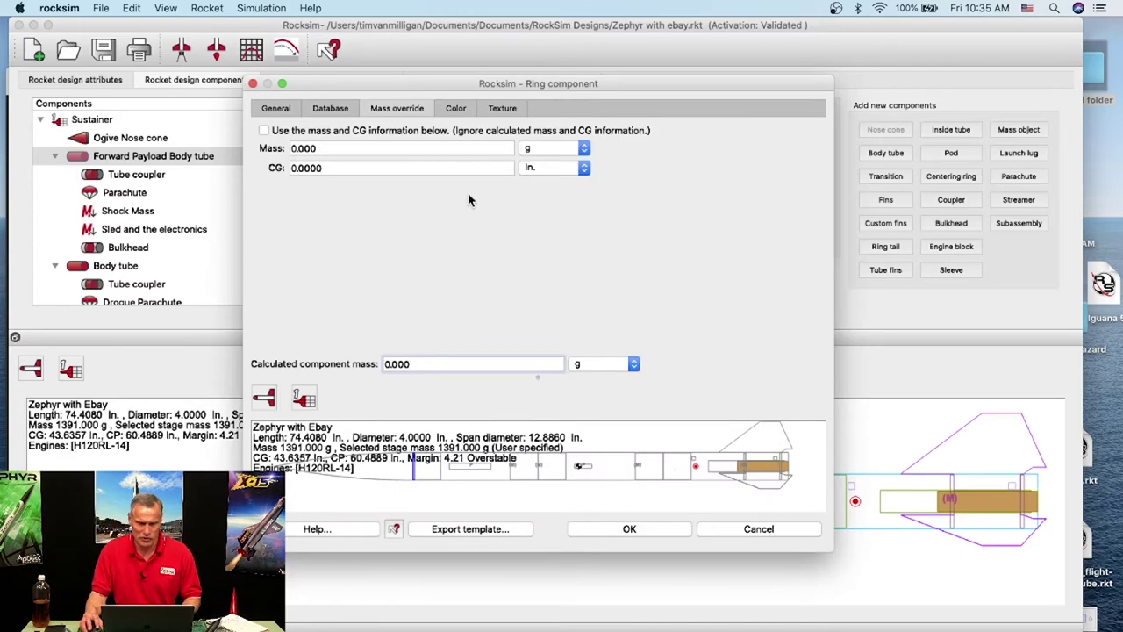
# Enlarge the bulkhead's dialog and its rocket preview, and accept the new bulkhead.
pyautogui.moveTo(384, 81); pyautogui.dragTo(215, 25)
pyautogui.moveTo(713, 492); pyautogui.dragTo(924, 618)
pyautogui.moveTo(526, 402); pyautogui.dragTo(514, 267)
pyautogui.moveTo(447, 27); pyautogui.dragTo(523, 18)
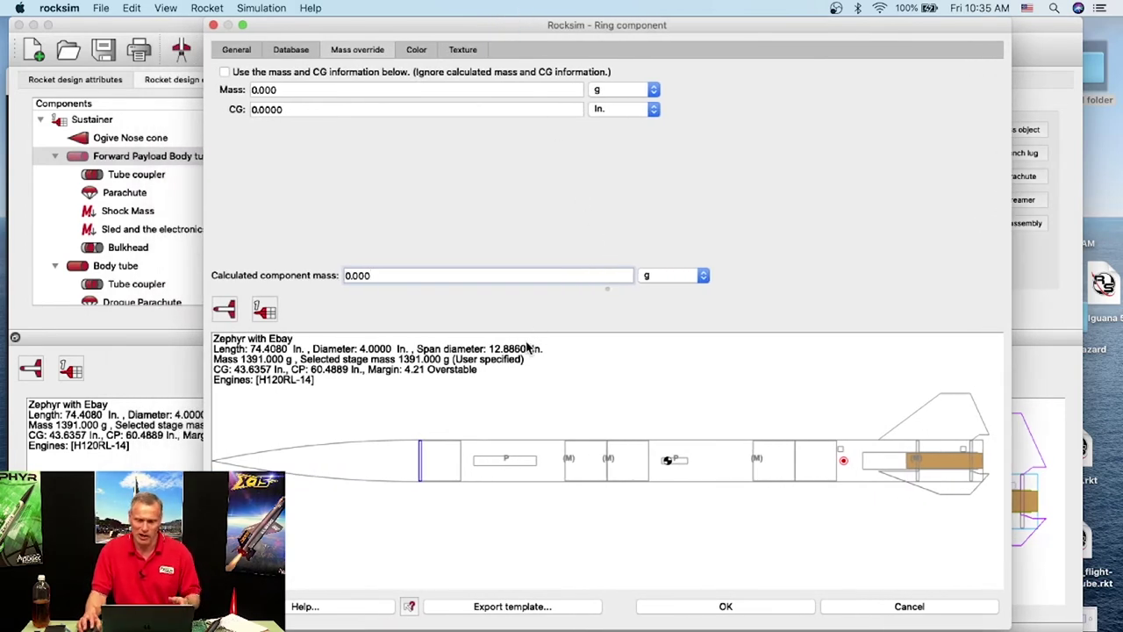
pyautogui.click(778, 608)
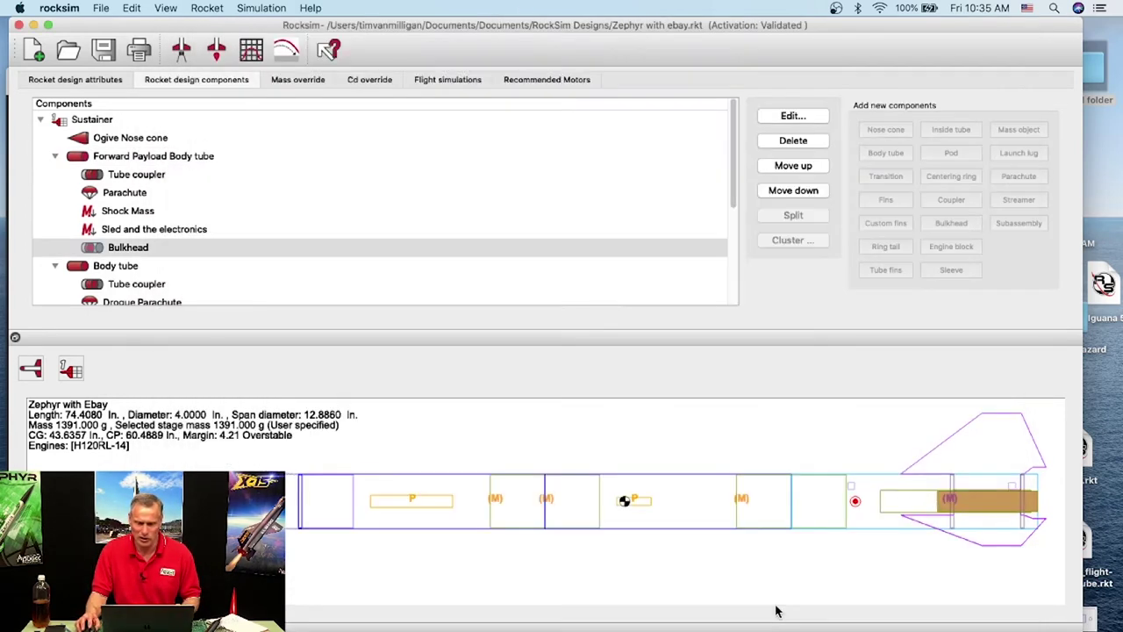
# Set the bulkhead's location to 14 in from the front of the owning tube, at the forward end of the rear coupler.
pyautogui.doubleClick(128, 247)
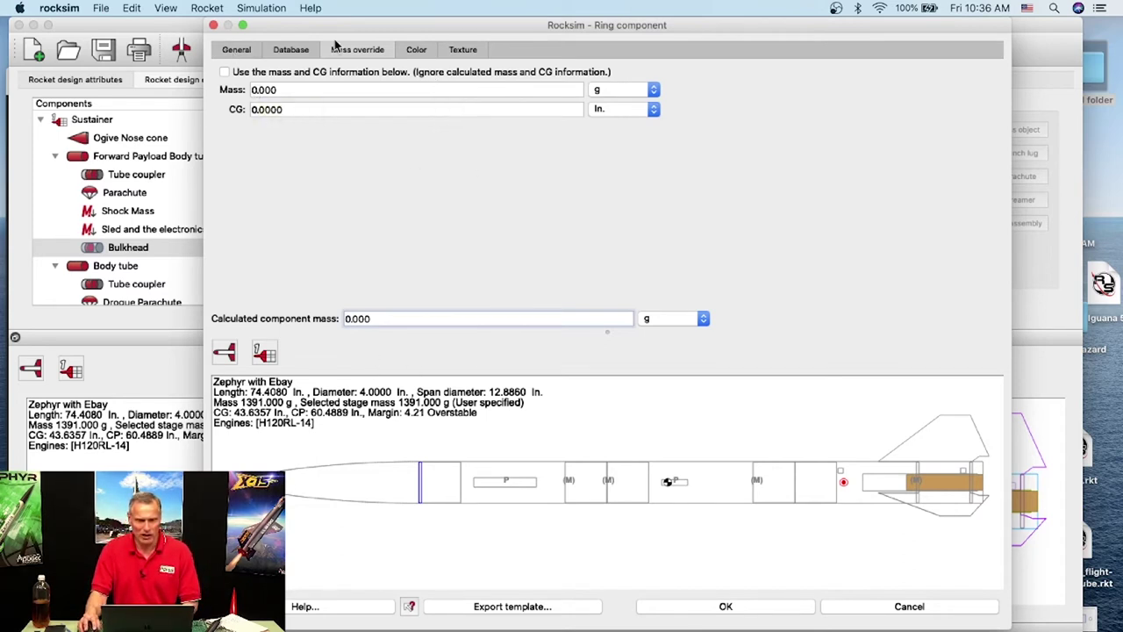
pyautogui.click(237, 50)
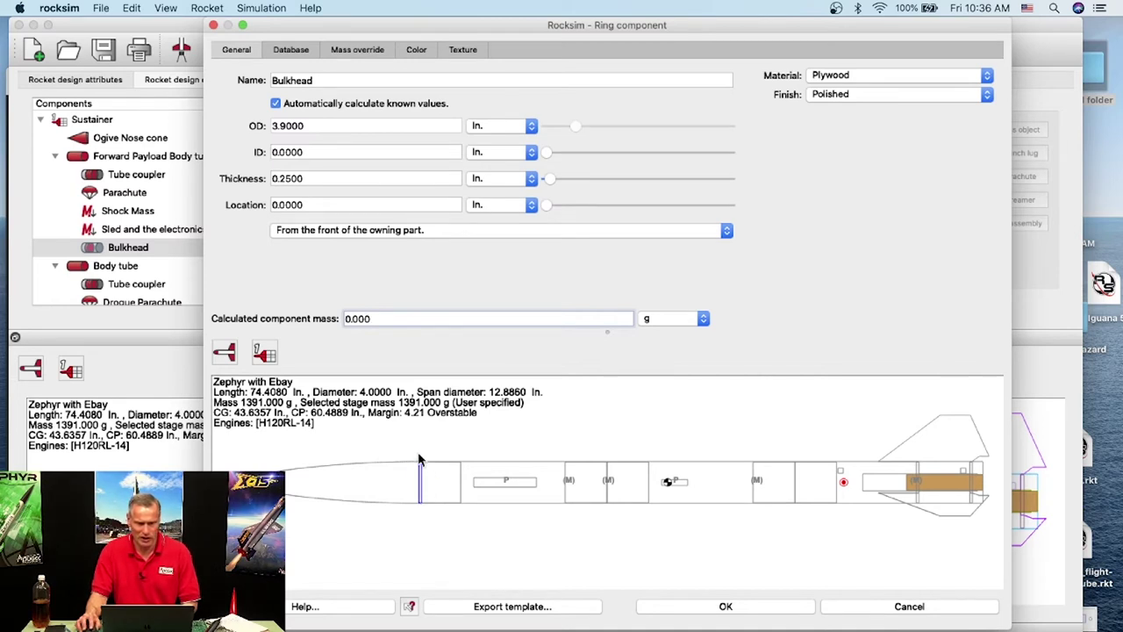
pyautogui.moveTo(545, 206); pyautogui.dragTo(688, 205)
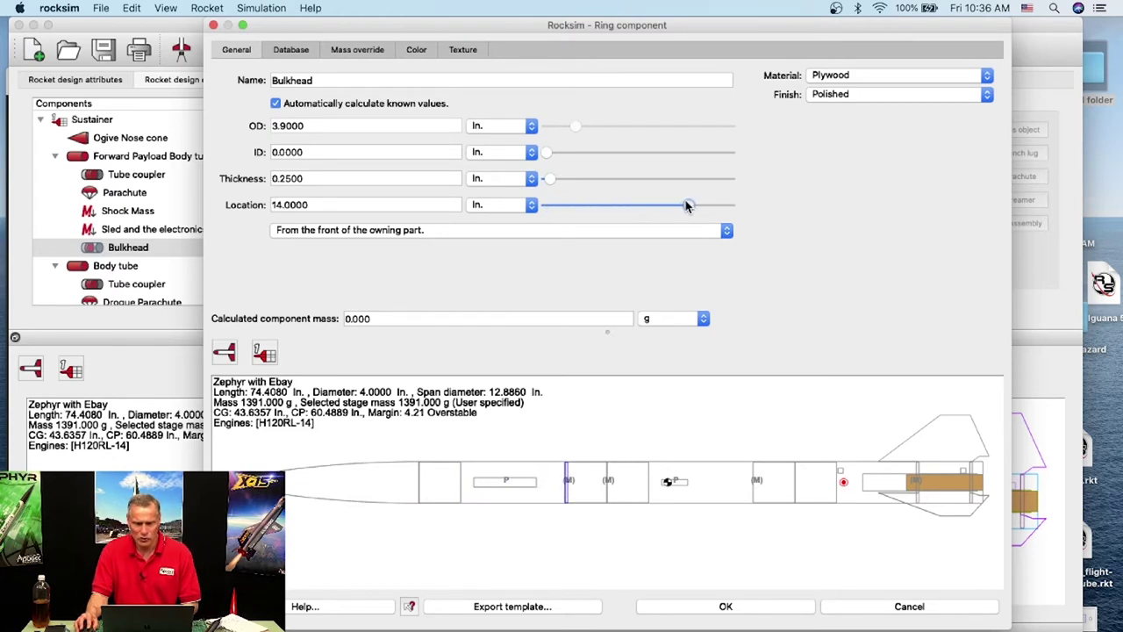
pyautogui.rightClick(583, 490)
pyautogui.click(613, 497)
pyautogui.scroll(3, 557, 457)
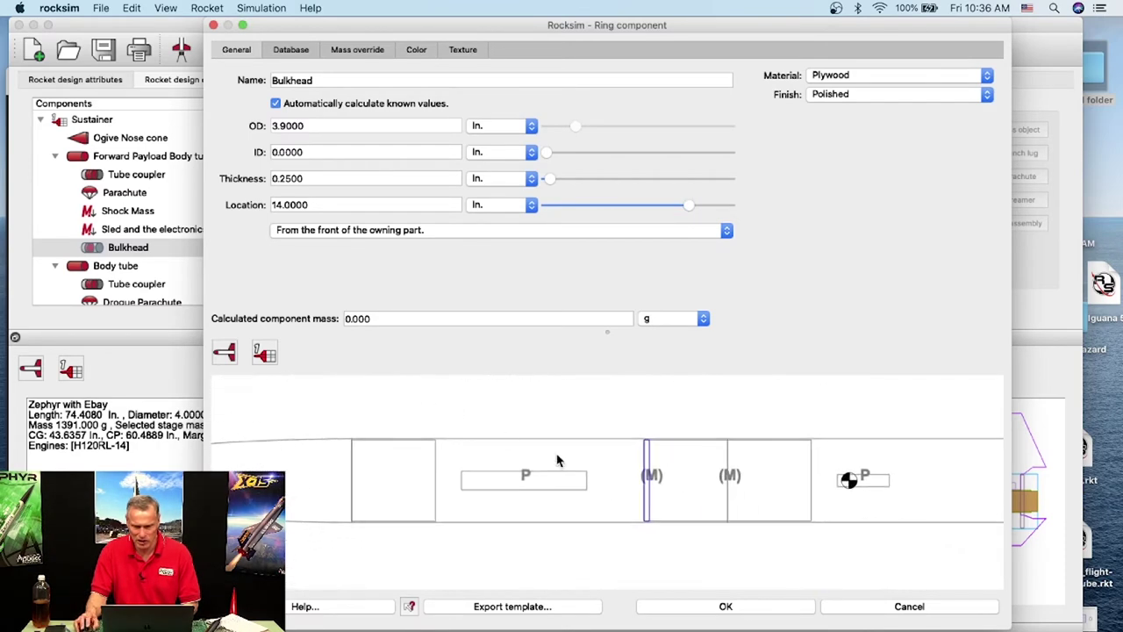
pyautogui.rightClick(646, 455)
pyautogui.click(663, 466)
pyautogui.moveTo(574, 456); pyautogui.dragTo(459, 435)
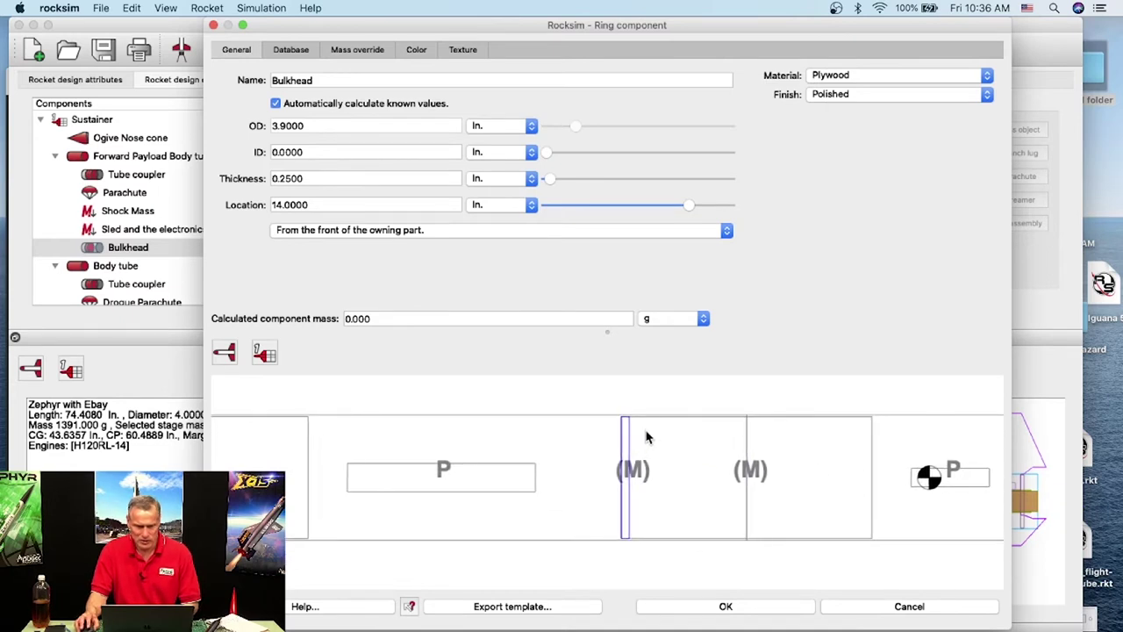
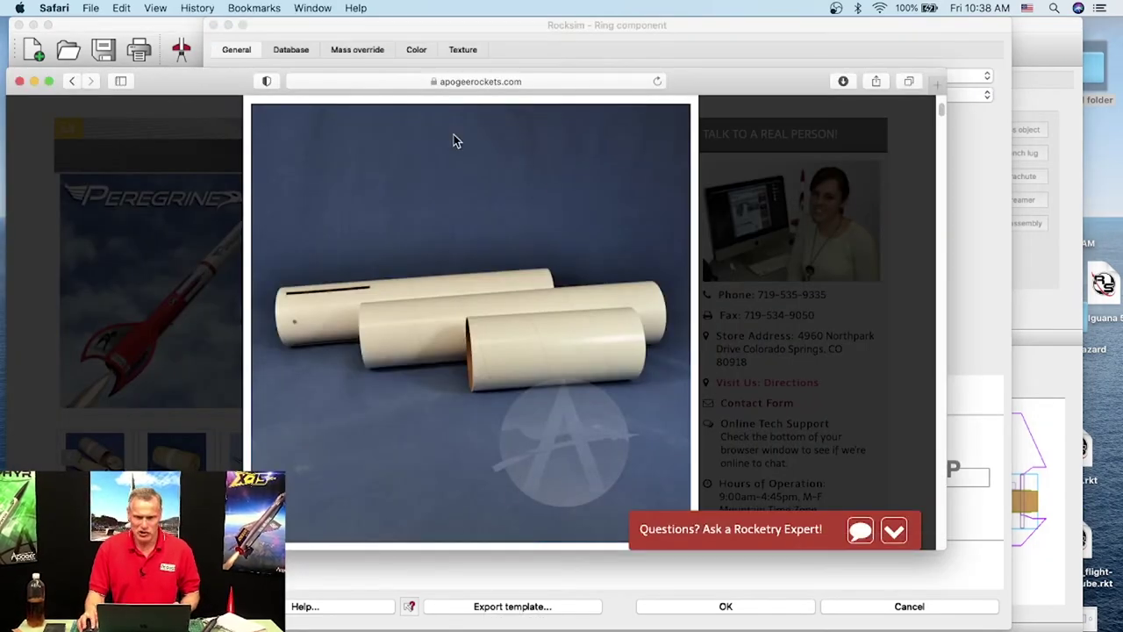
# Close the enlarged Peregrine tube photo and search the Apogee site for a 98mm coupler.
pyautogui.click(453, 136)
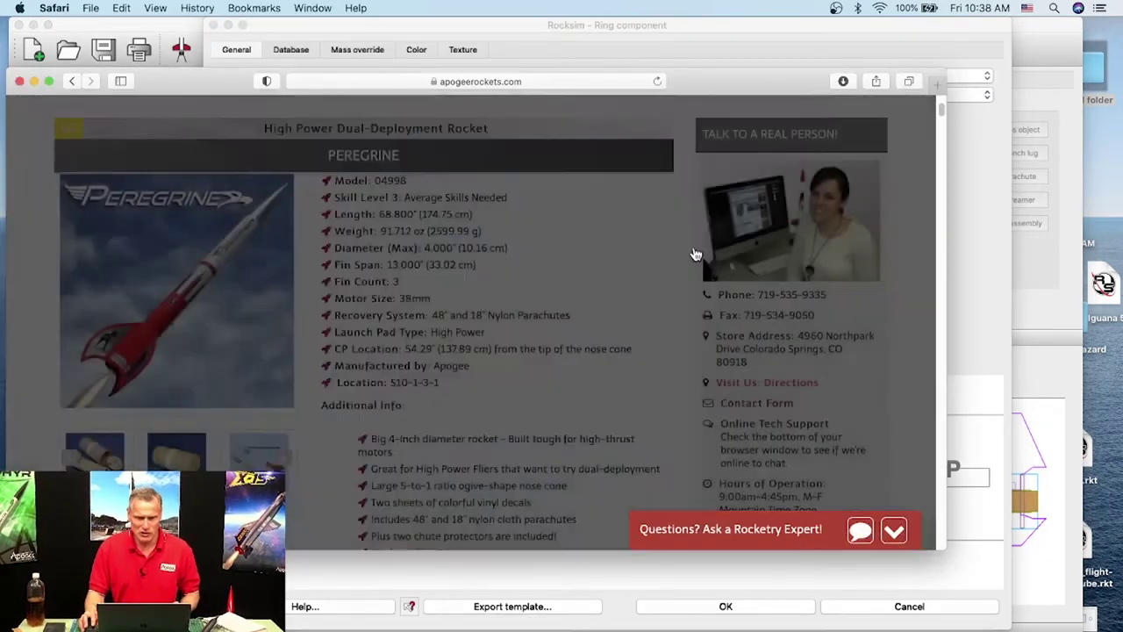
pyautogui.scroll(5, 442, 179)
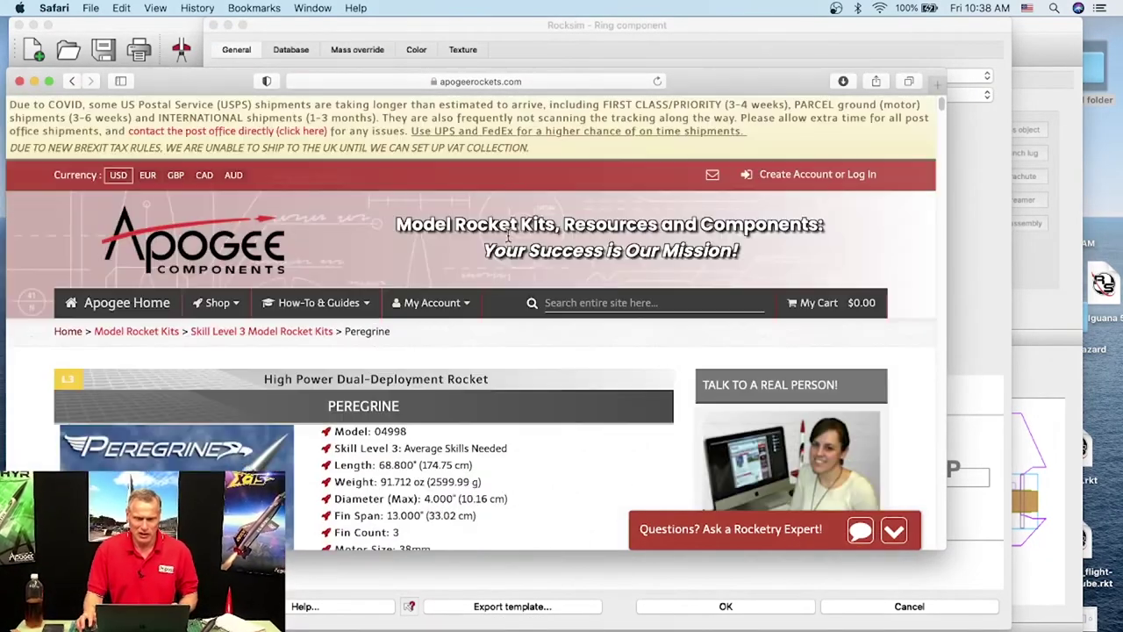
pyautogui.click(594, 304)
pyautogui.write('98mm cou')
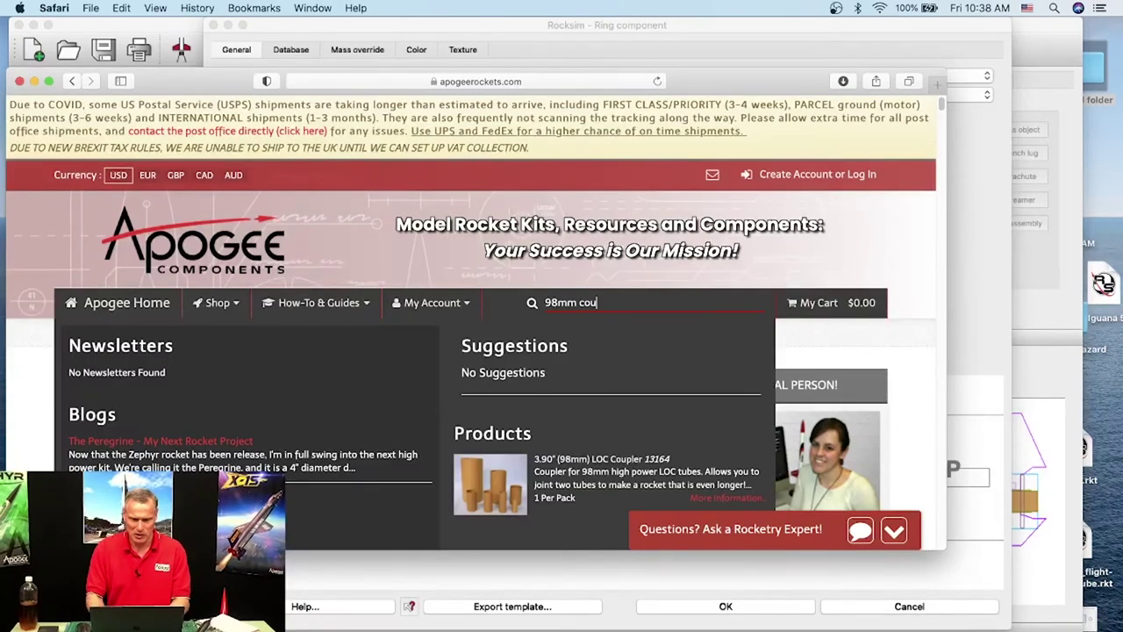
pyautogui.scroll(-3, 535, 428)
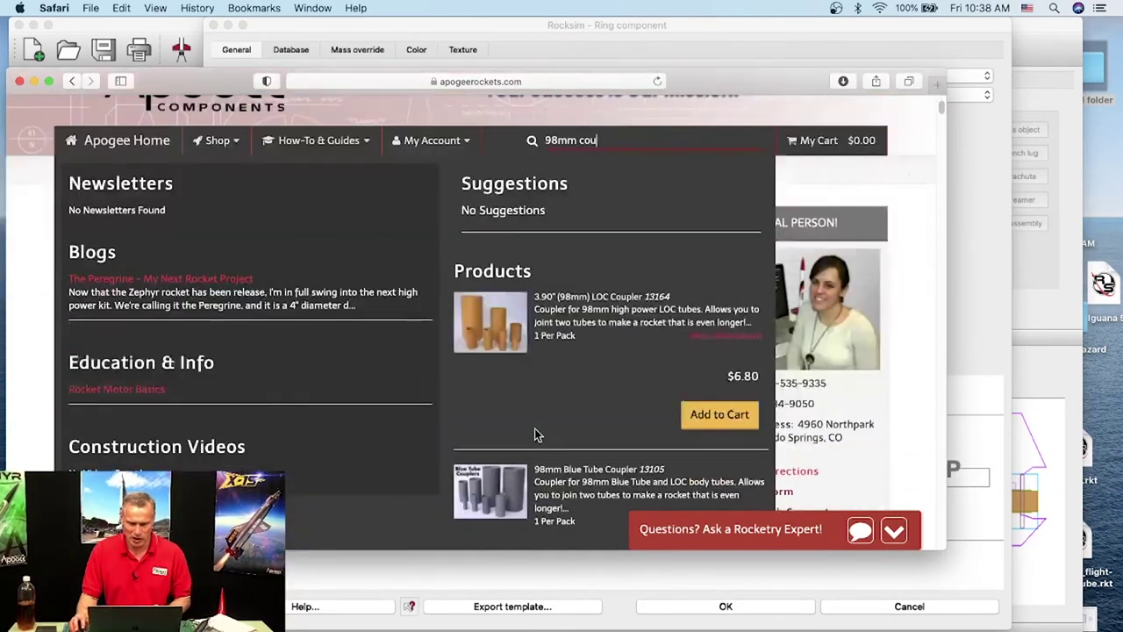
pyautogui.scroll(-5, 524, 379)
pyautogui.scroll(5, 525, 379)
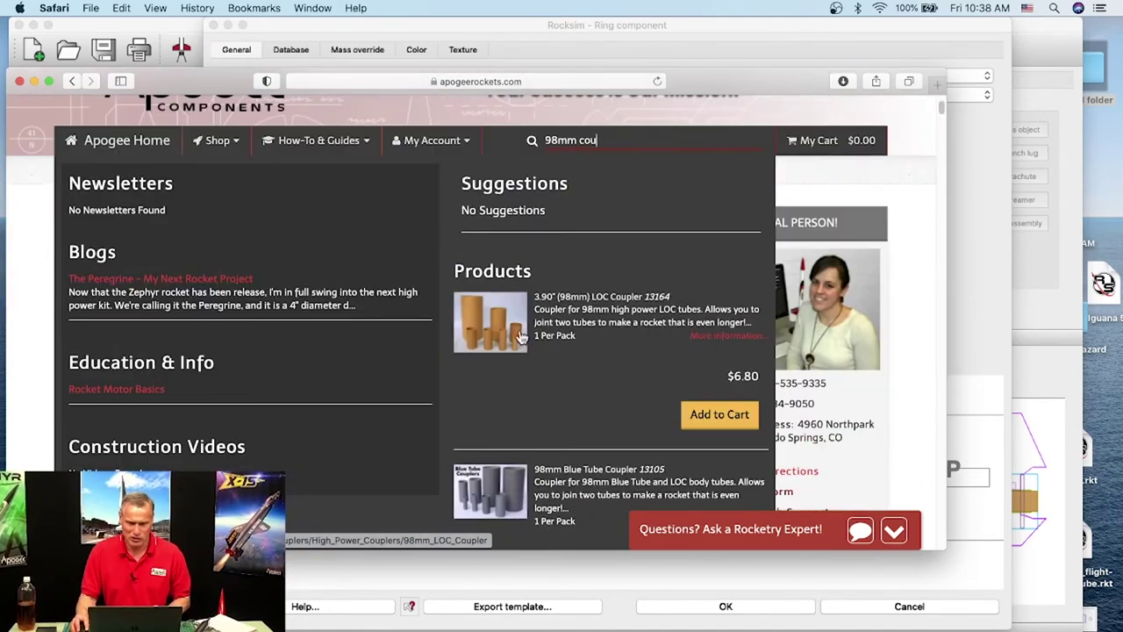
# Open the 3.90" (98mm) LOC Coupler product page and look up its inner diameter.
pyautogui.click(514, 327)
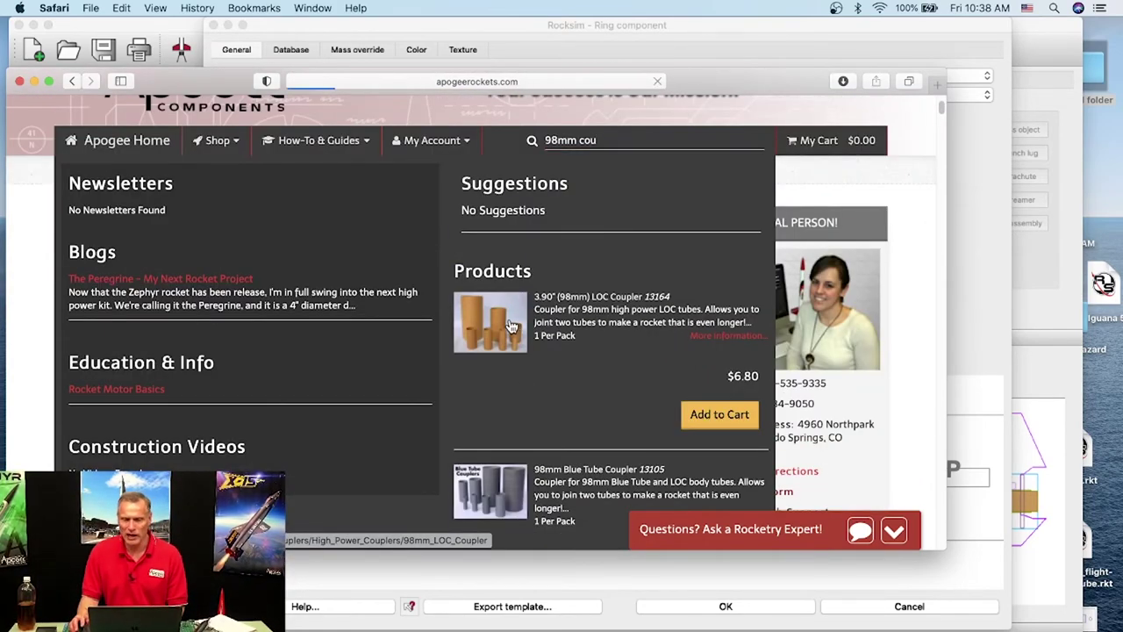
pyautogui.scroll(-3, 422, 272)
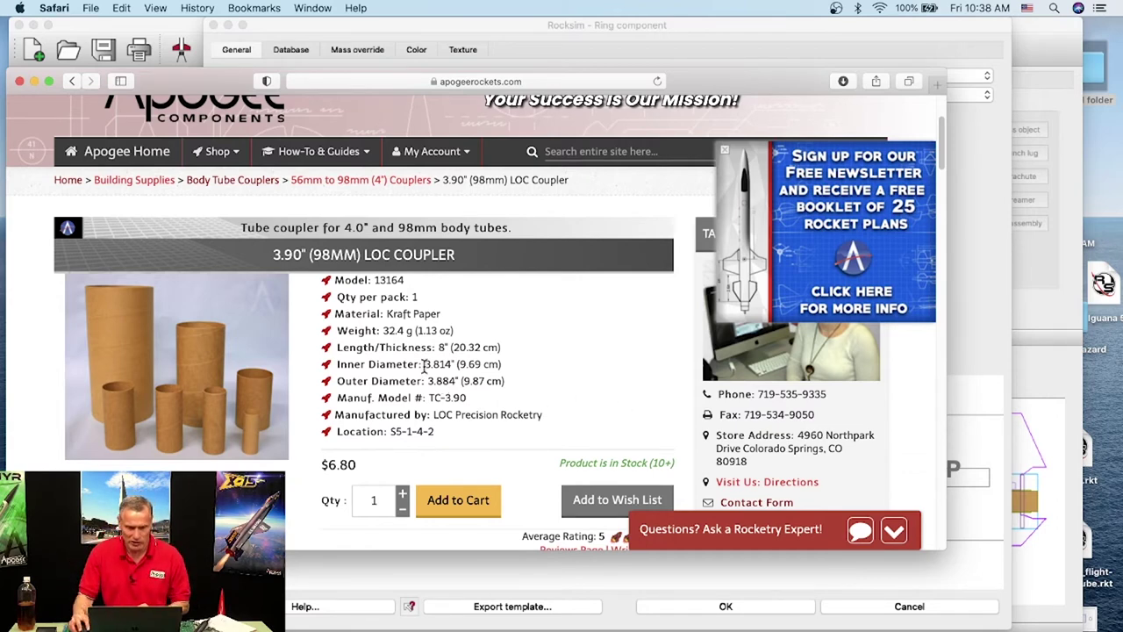
pyautogui.moveTo(425, 363); pyautogui.dragTo(455, 365)
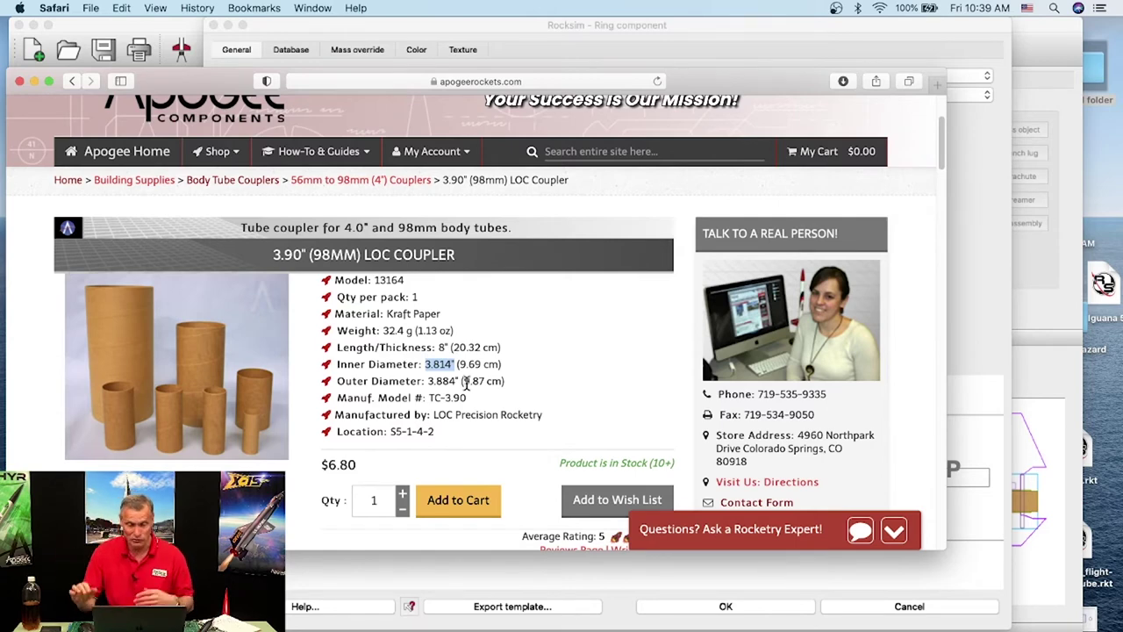
# Return to RockSim, turn off automatic calculation of known values, and set the bulkhead's OD to 3.81 in.
pyautogui.click(980, 305)
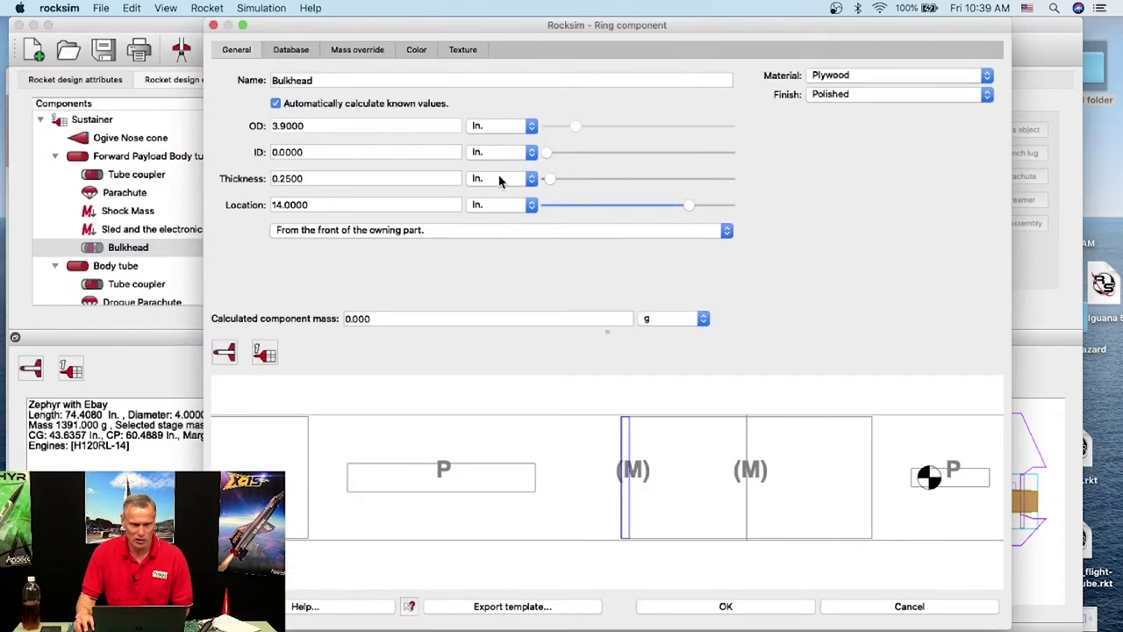
pyautogui.click(275, 105)
pyautogui.click(291, 125)
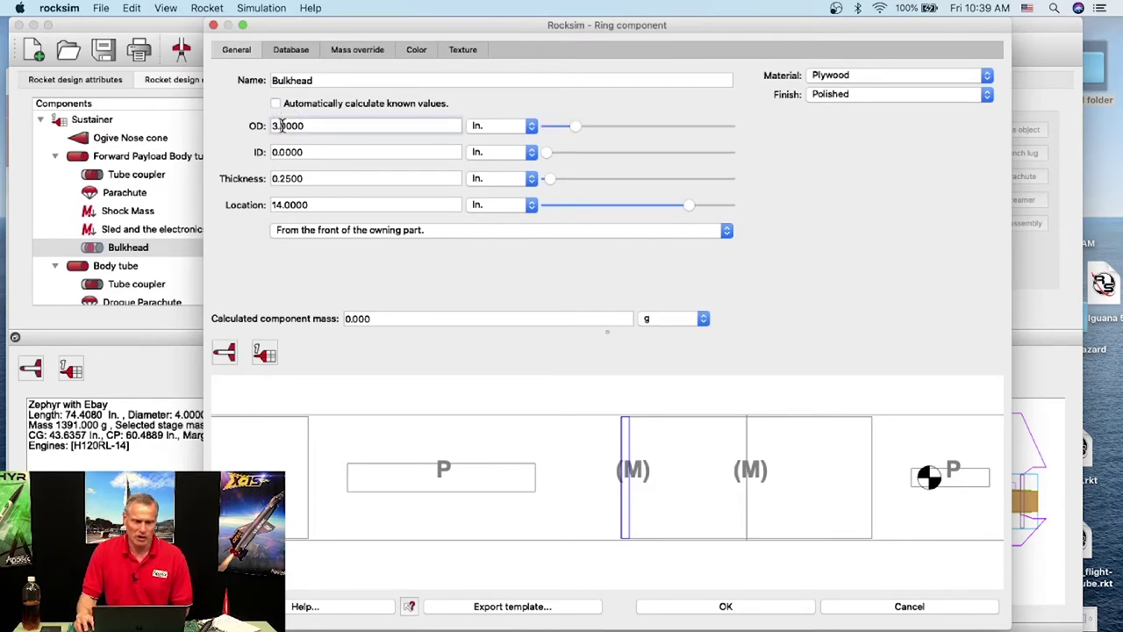
pyautogui.write('3.810')
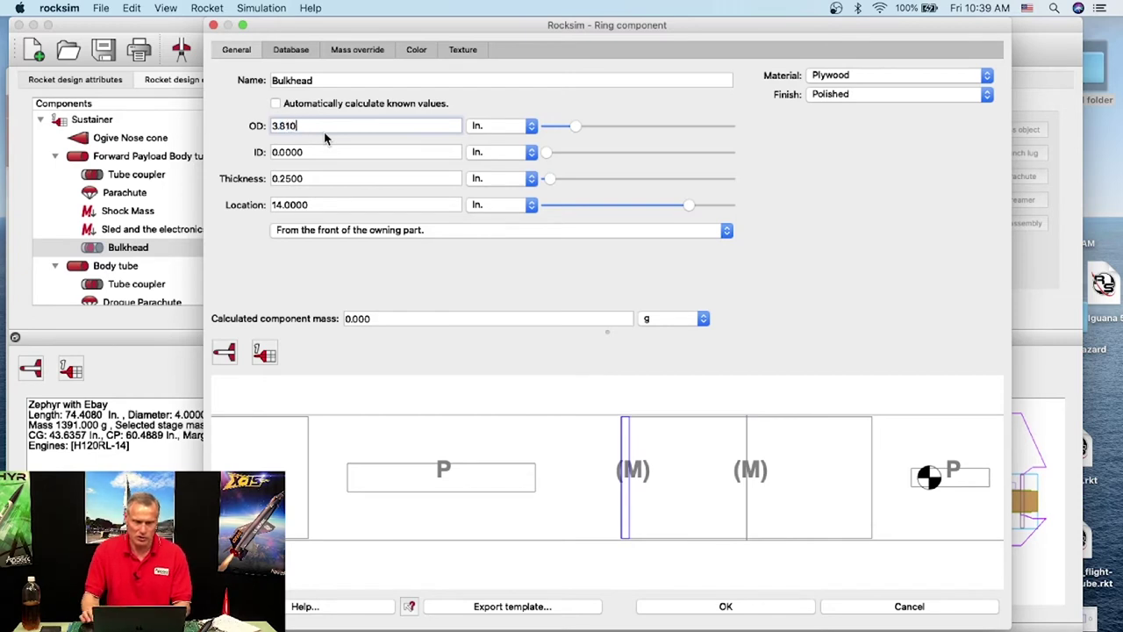
pyautogui.click(313, 253)
# Examine the bulkhead's fit inside the coupler up close in the preview, and return to the whole rocket.
pyautogui.rightClick(649, 432)
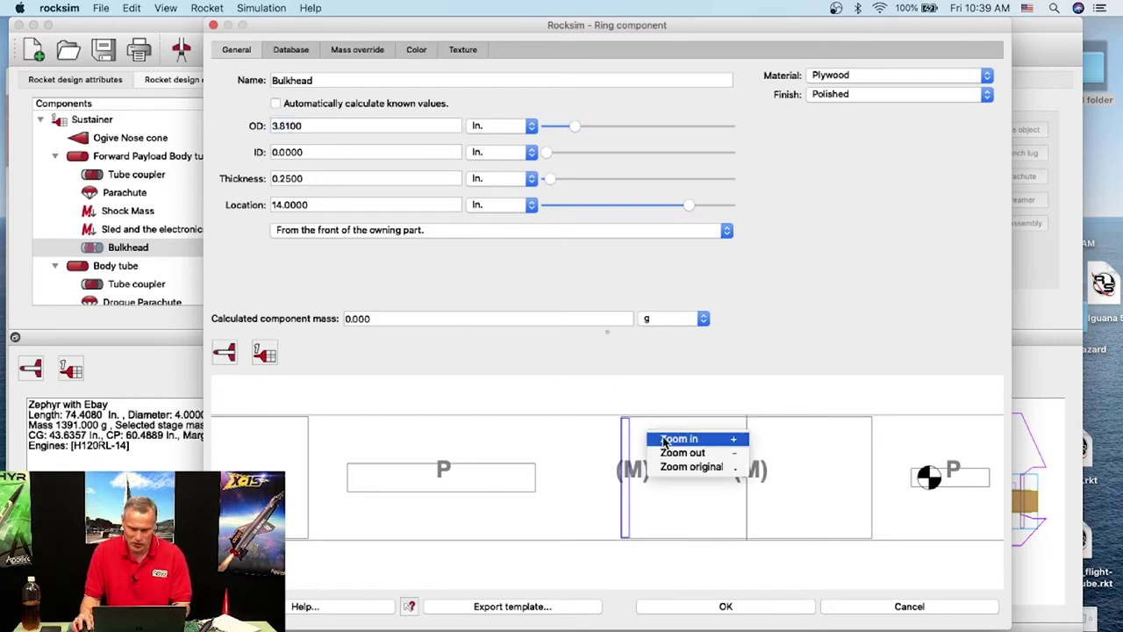
pyautogui.click(679, 439)
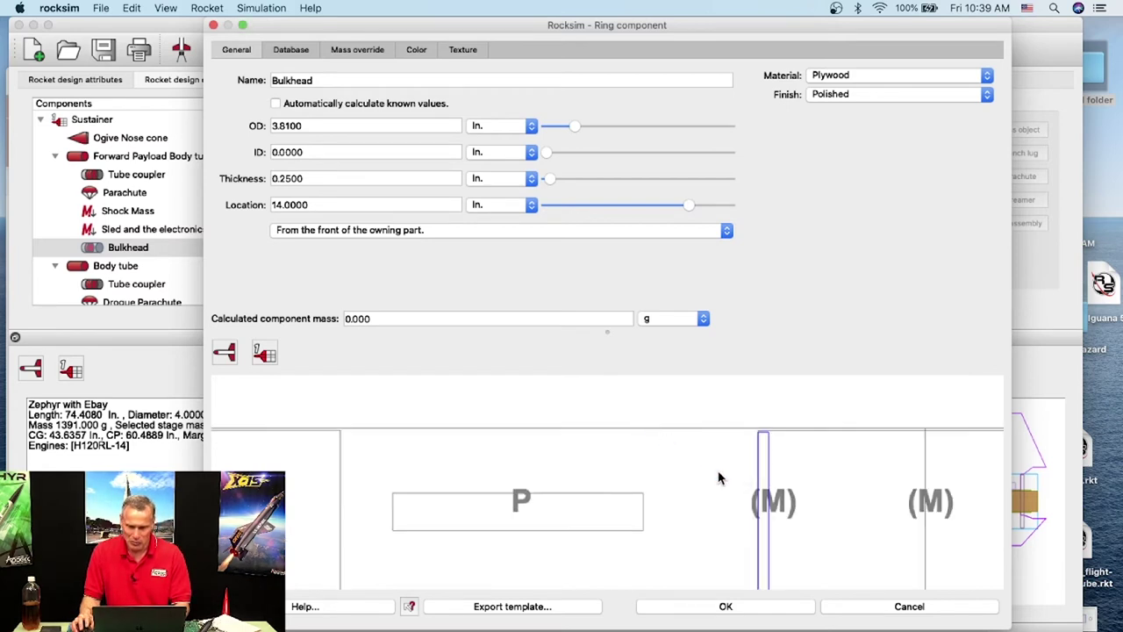
pyautogui.rightClick(720, 475)
pyautogui.click(761, 481)
pyautogui.hscroll(5, 621, 402)
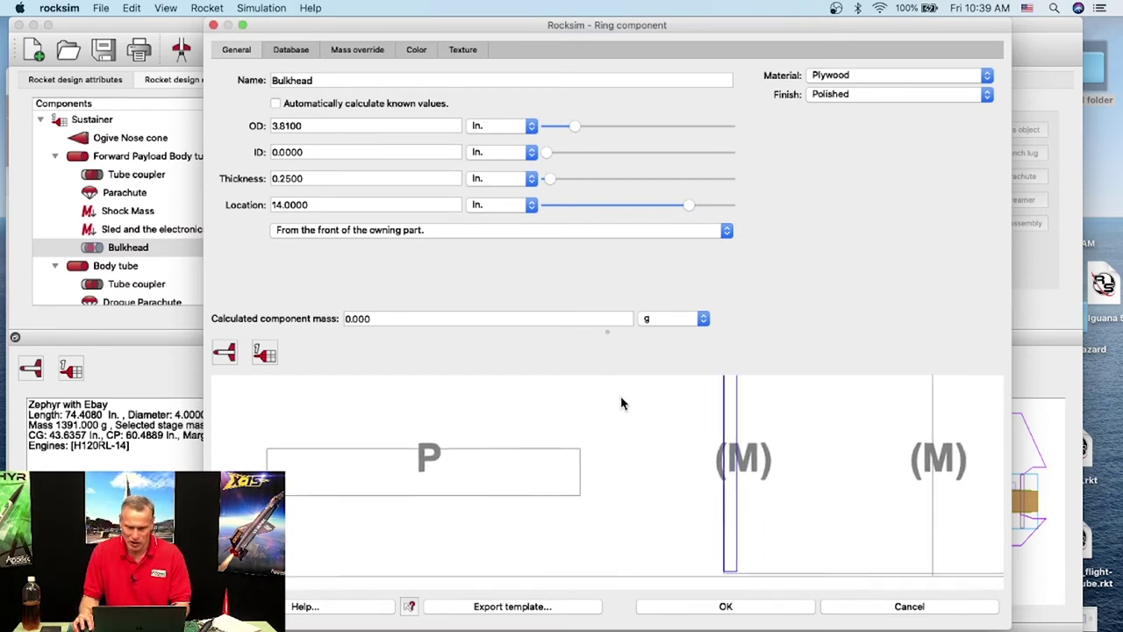
pyautogui.rightClick(641, 422)
pyautogui.click(660, 432)
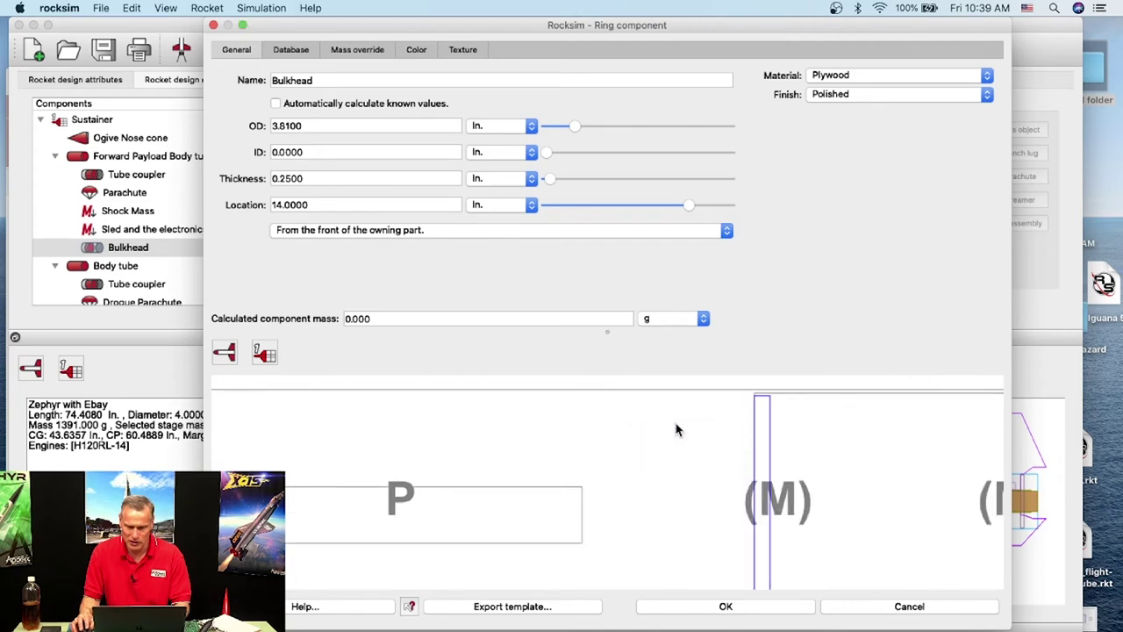
pyautogui.rightClick(740, 427)
pyautogui.click(762, 436)
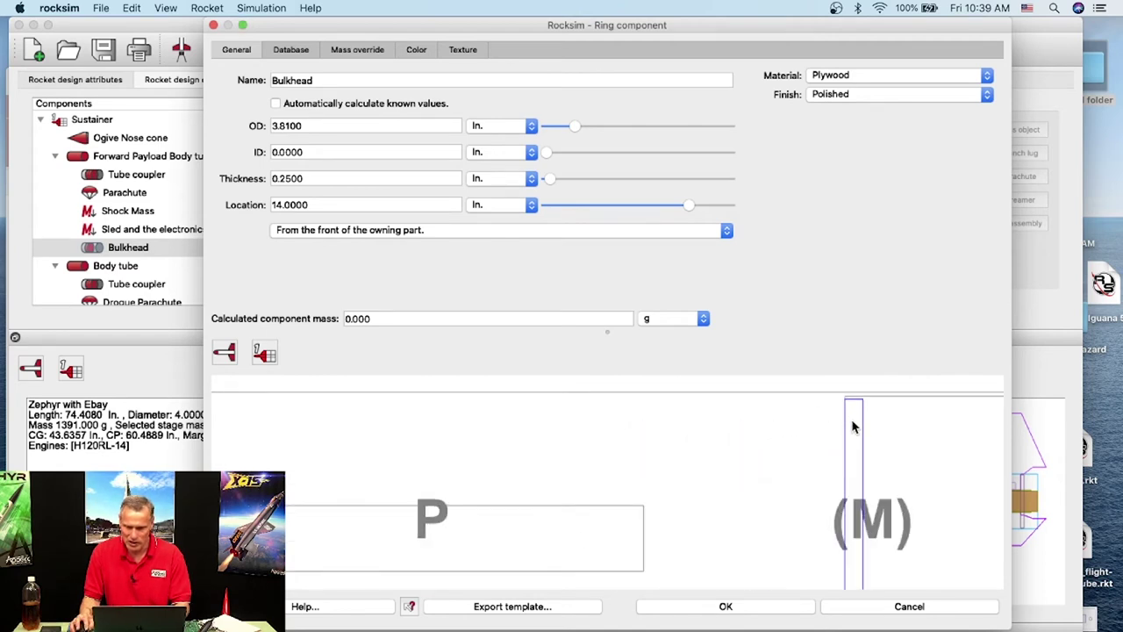
pyautogui.moveTo(863, 421); pyautogui.dragTo(722, 426)
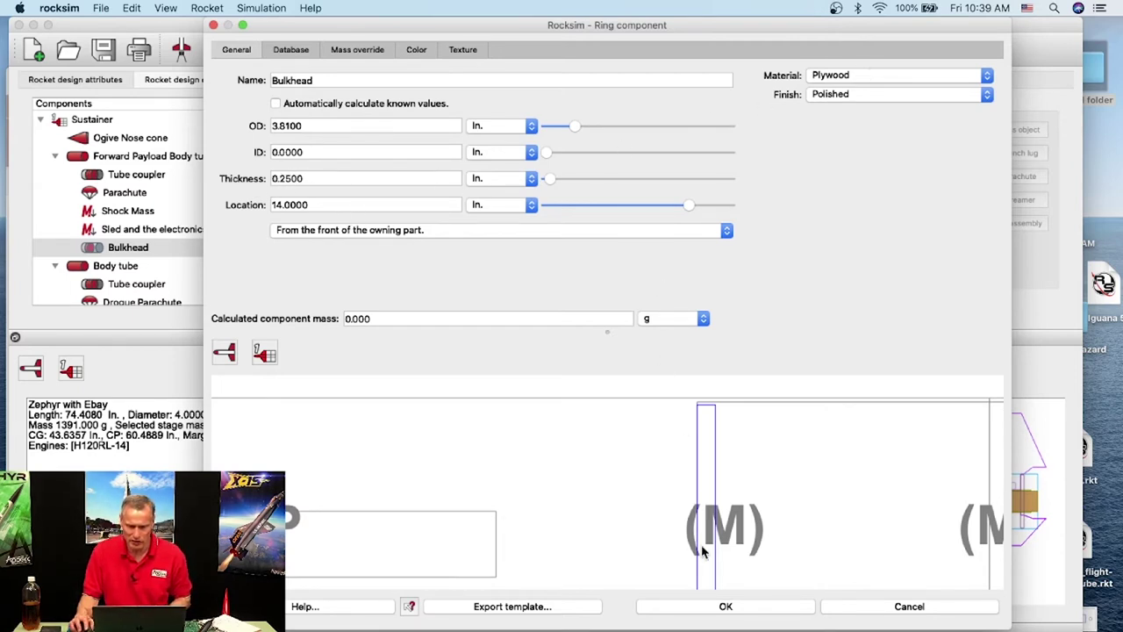
pyautogui.rightClick(692, 461)
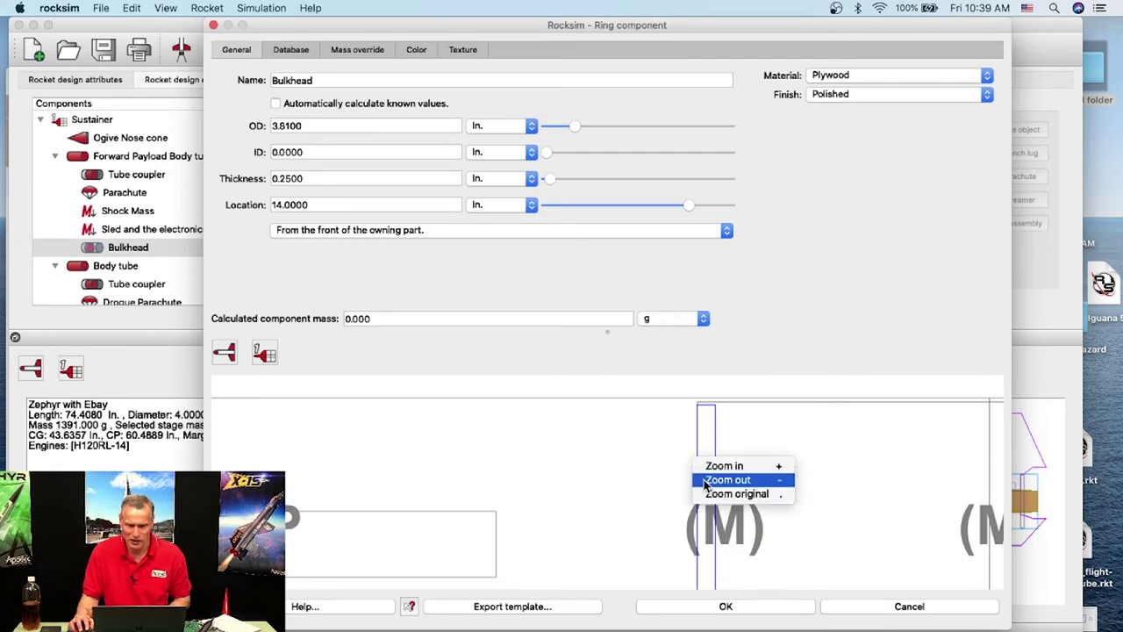
pyautogui.click(704, 479)
pyautogui.rightClick(710, 482)
pyautogui.click(725, 520)
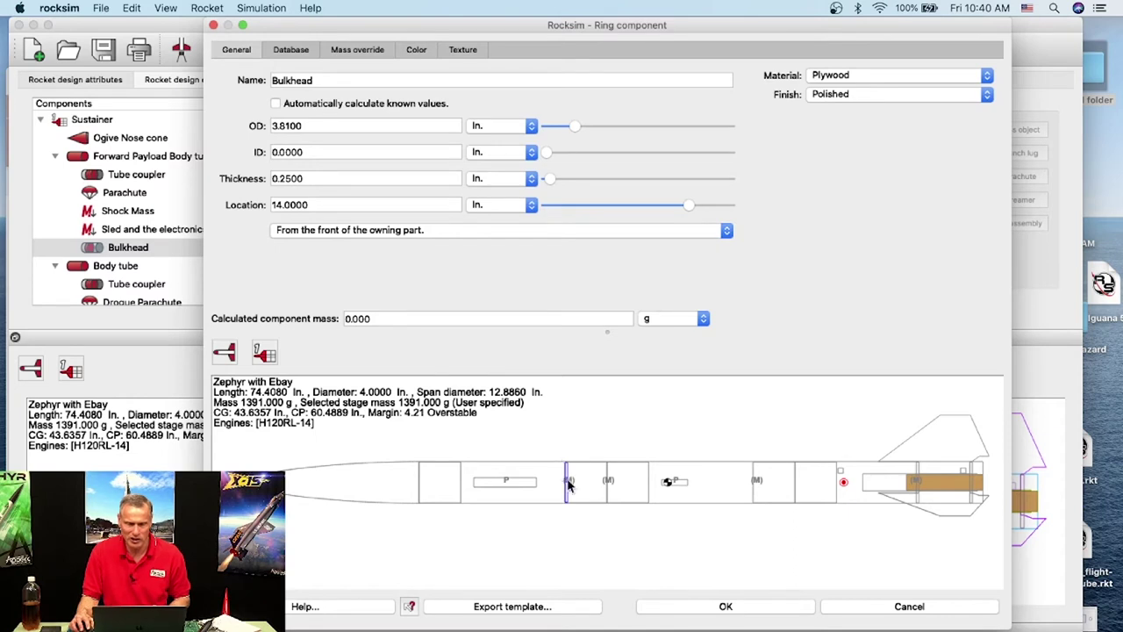
# Rename the bulkhead as Forward Bulkhead and accept its dialog.
pyautogui.click(271, 80)
pyautogui.write('Forward')
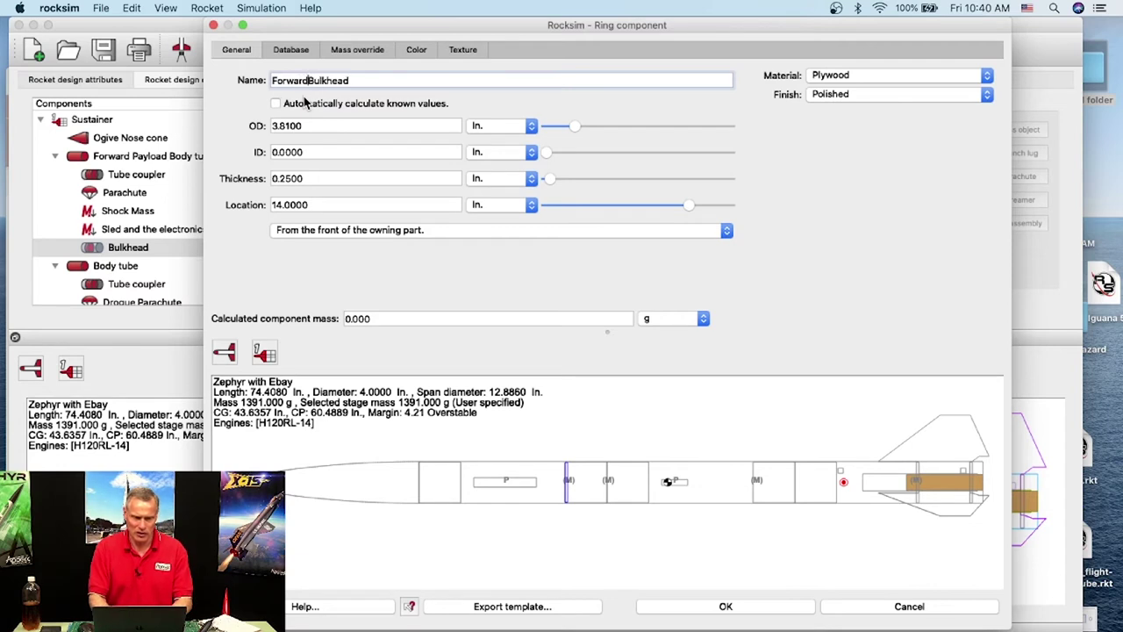
pyautogui.click(769, 609)
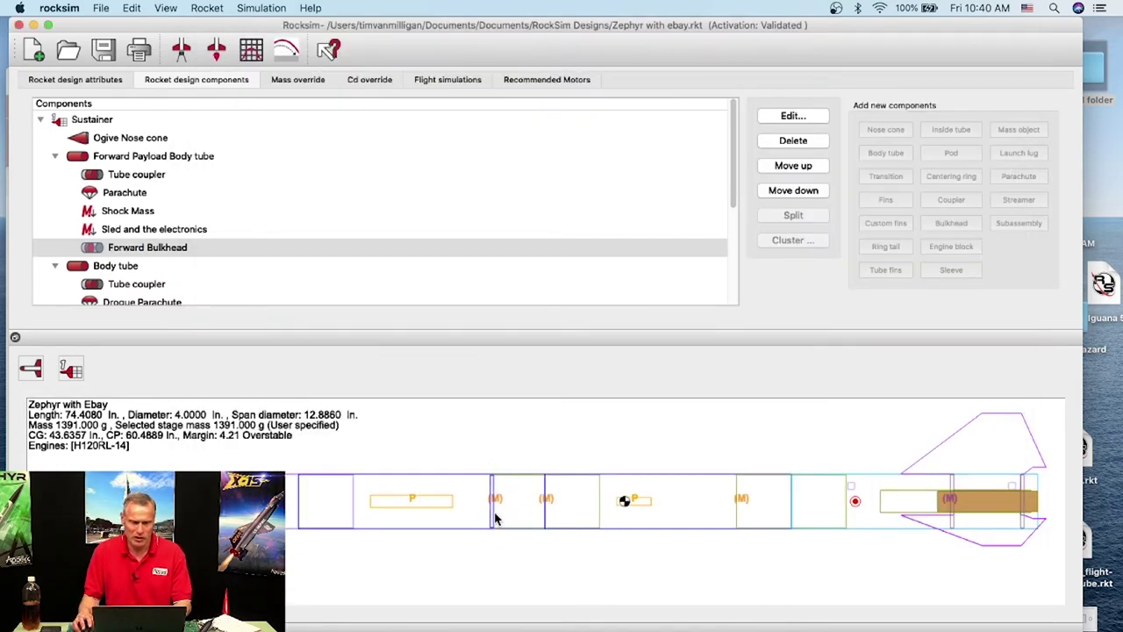
# Copy the Forward Bulkhead and paste the duplicate into the Forward Payload Body tube.
pyautogui.rightClick(138, 249)
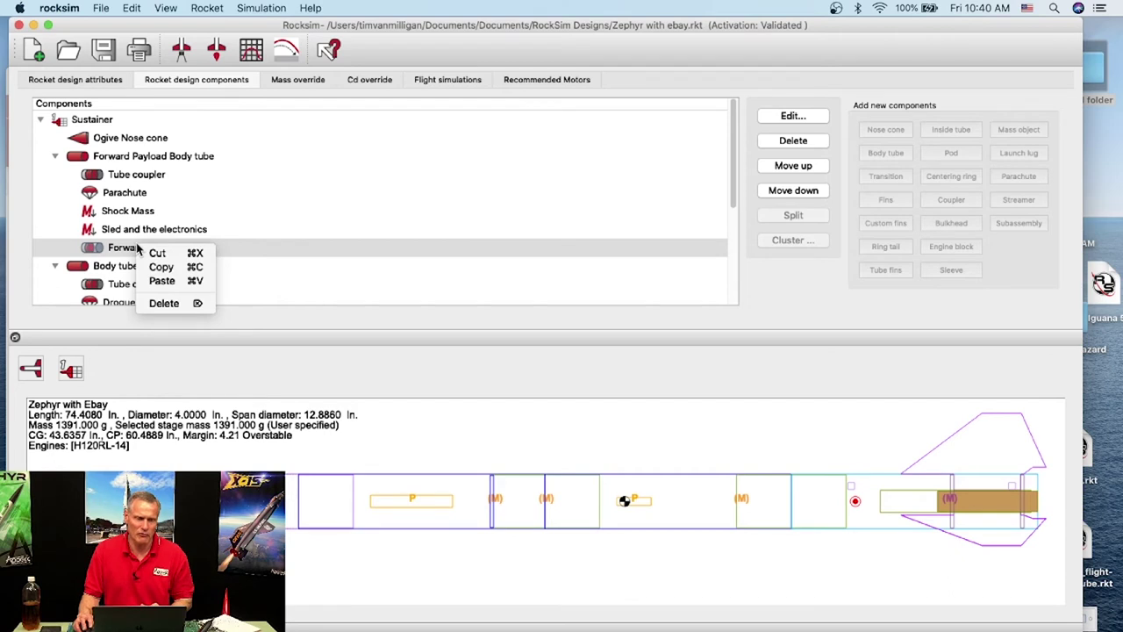
pyautogui.click(253, 230)
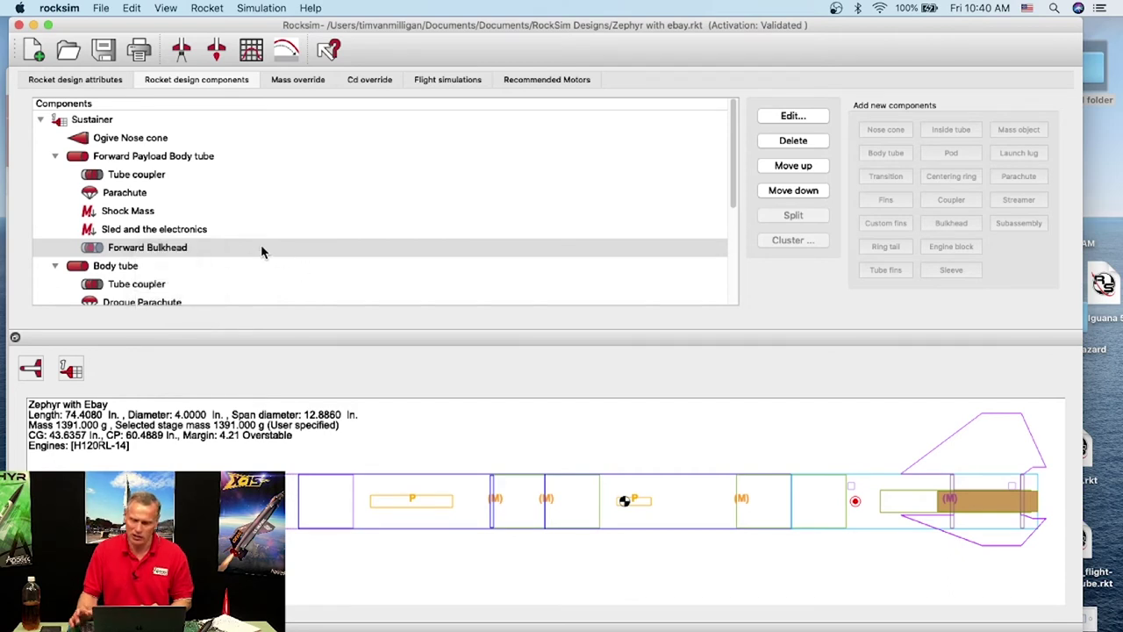
pyautogui.rightClick(260, 250)
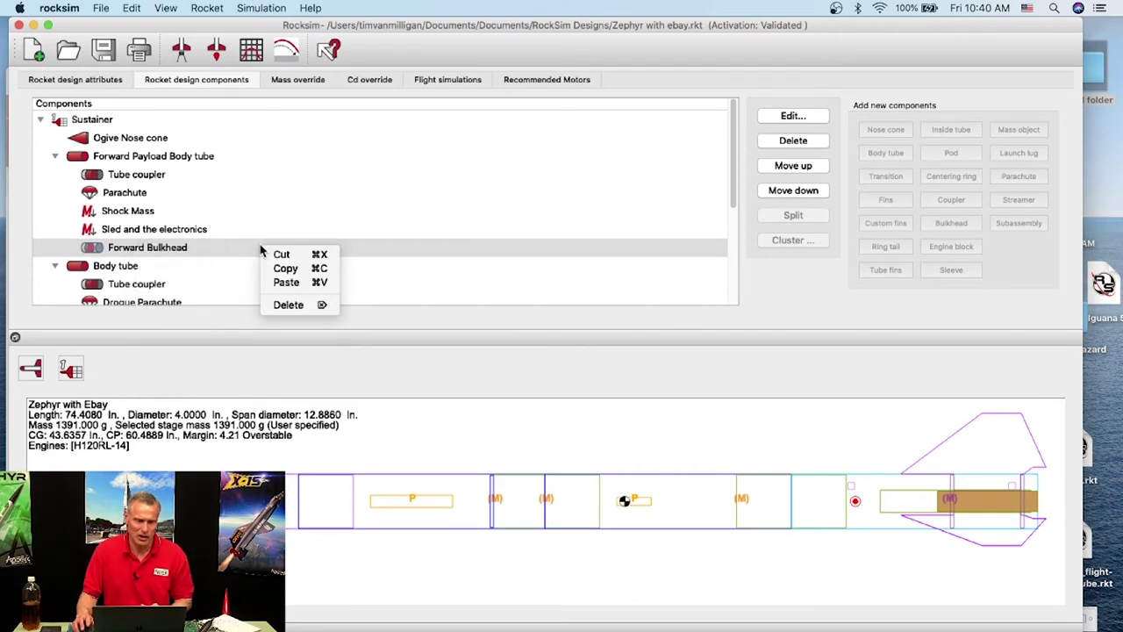
pyautogui.click(301, 270)
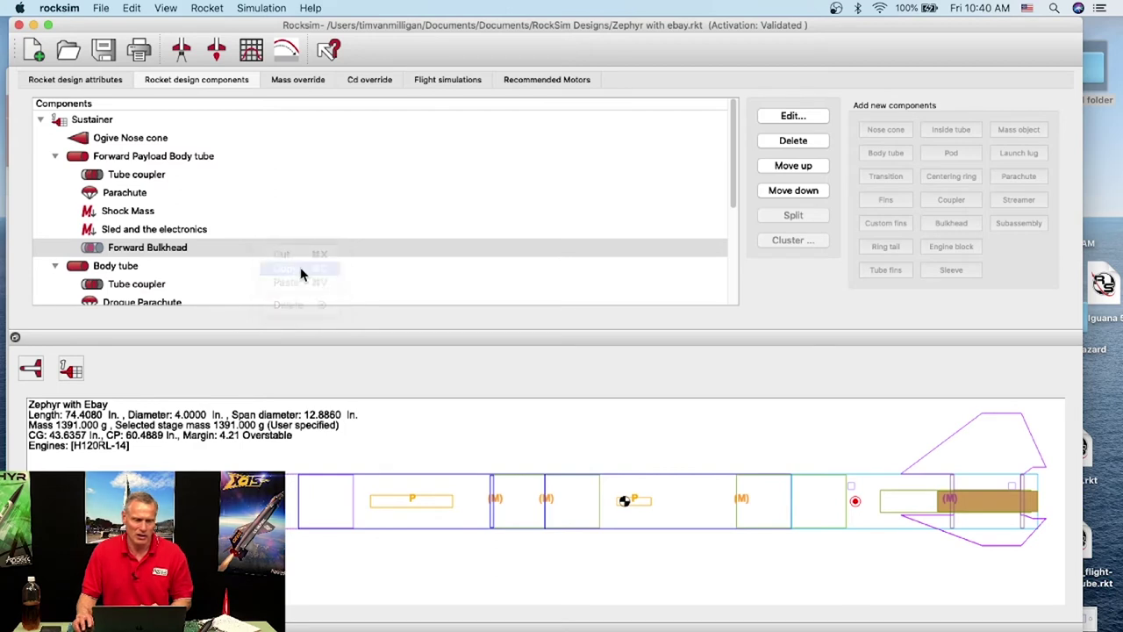
pyautogui.click(151, 159)
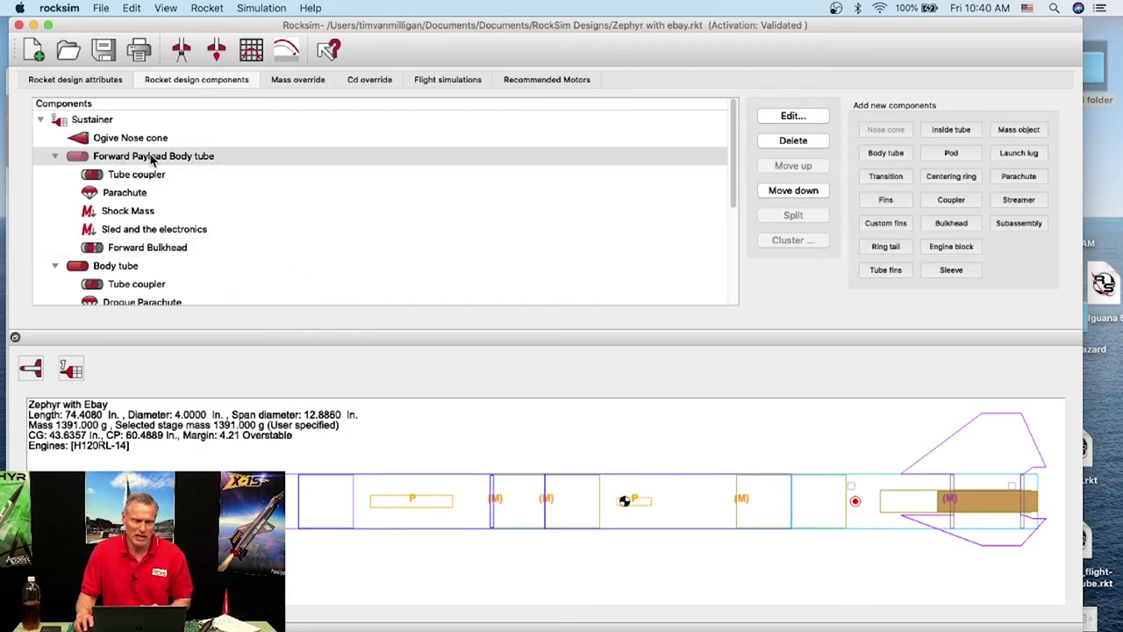
pyautogui.rightClick(152, 159)
pyautogui.click(176, 194)
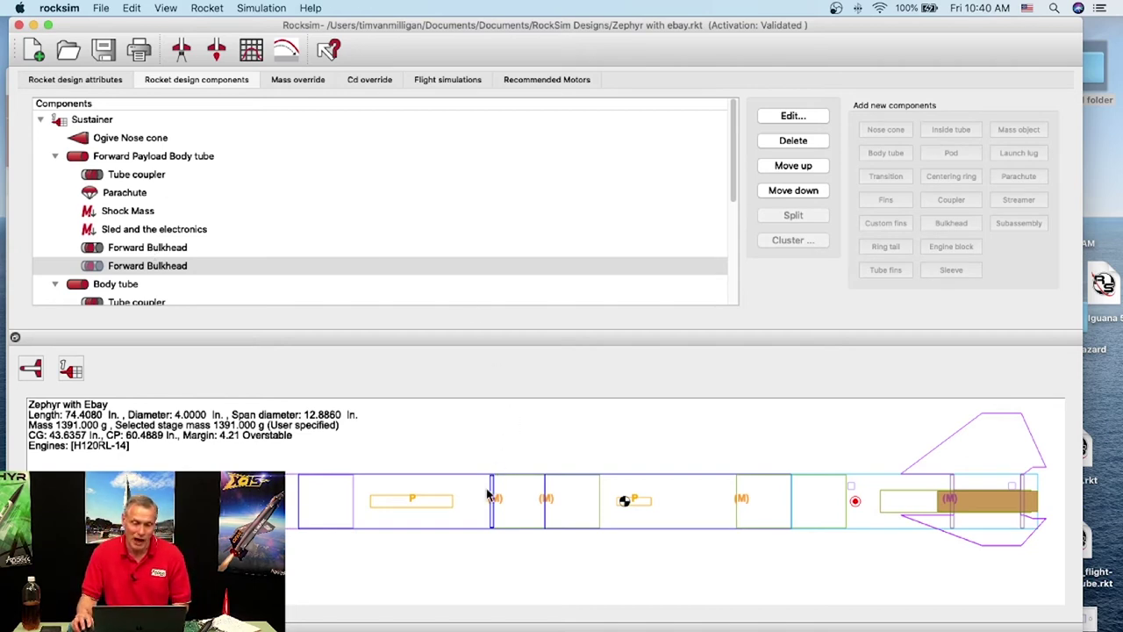
# Open the duplicated bulkhead for editing and rename it as Aft Ebay Bulkhead.
pyautogui.doubleClick(128, 269)
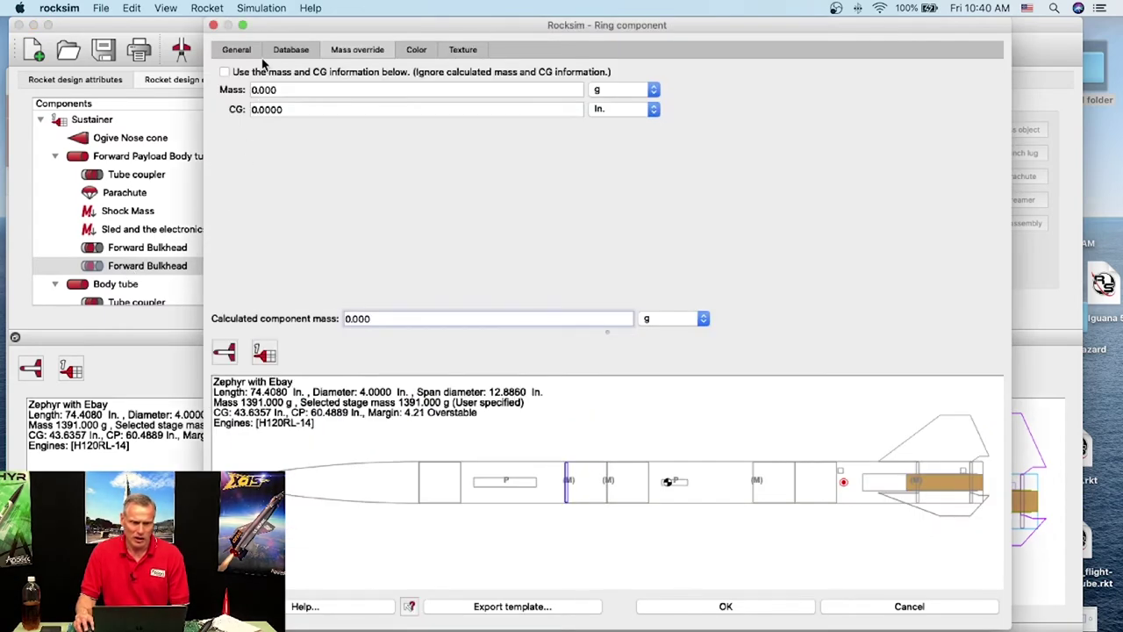
pyautogui.click(235, 50)
pyautogui.moveTo(301, 80); pyautogui.dragTo(263, 80)
pyautogui.press('BackSpace')
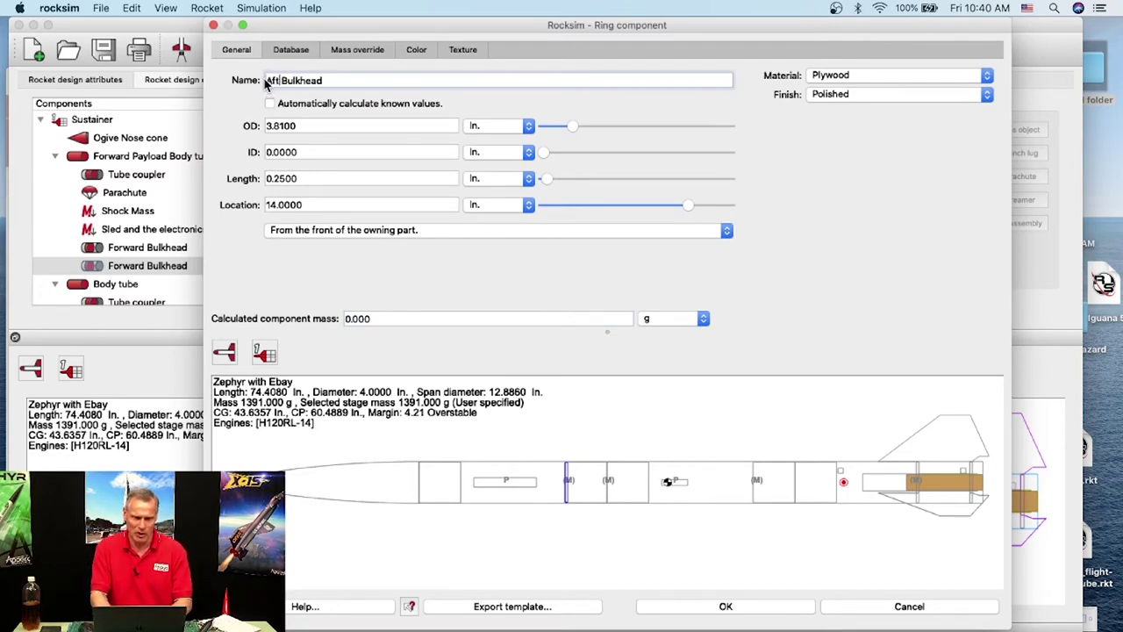
pyautogui.write('Ebay')
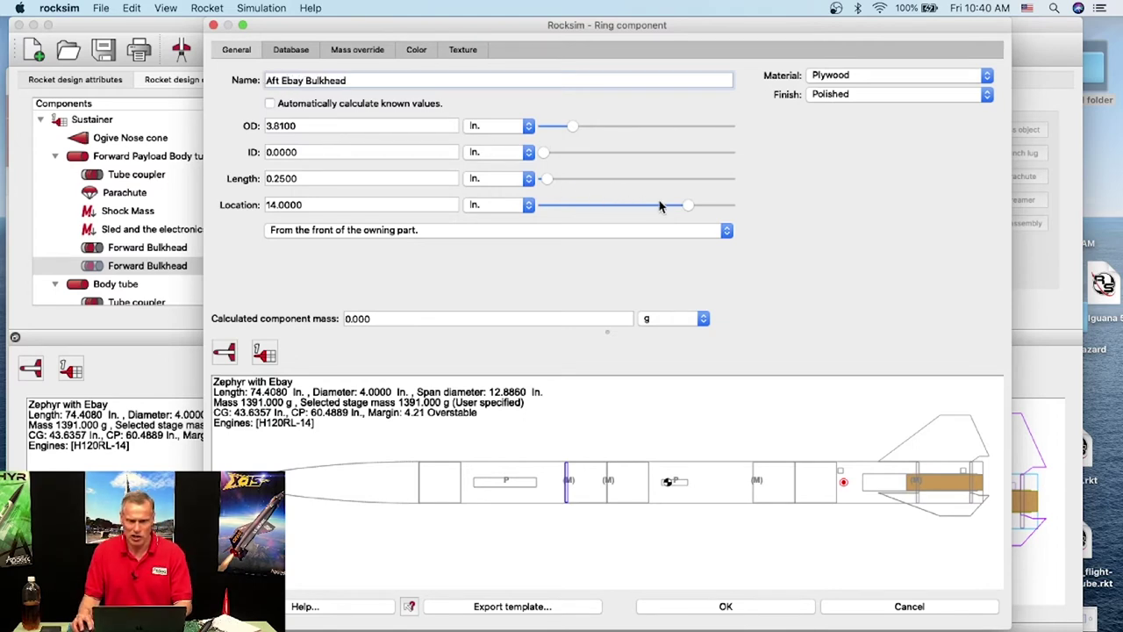
# Set the Aft Ebay Bulkhead's location to 23 in from the front of the owning tube.
pyautogui.moveTo(690, 207); pyautogui.dragTo(749, 211)
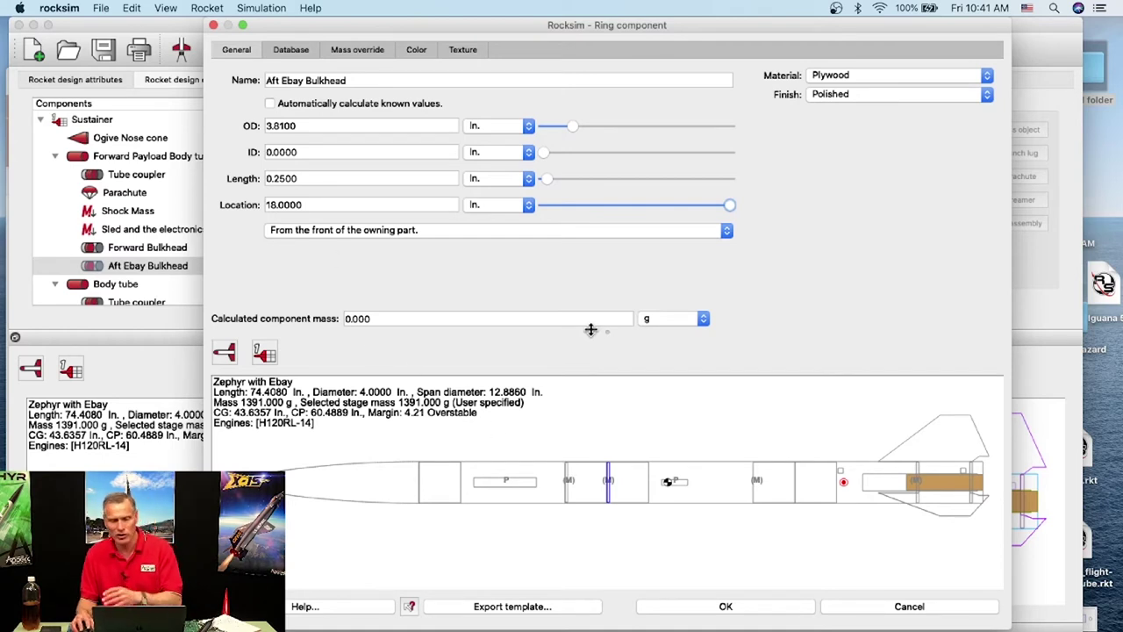
pyautogui.click(274, 204)
pyautogui.doubleClick(265, 204)
pyautogui.write('23')
pyautogui.press('Tab')
# Move the Aft Ebay Bulkhead to 21.75 in from the front of the owning part, at the coupler's aft end.
pyautogui.rightClick(638, 467)
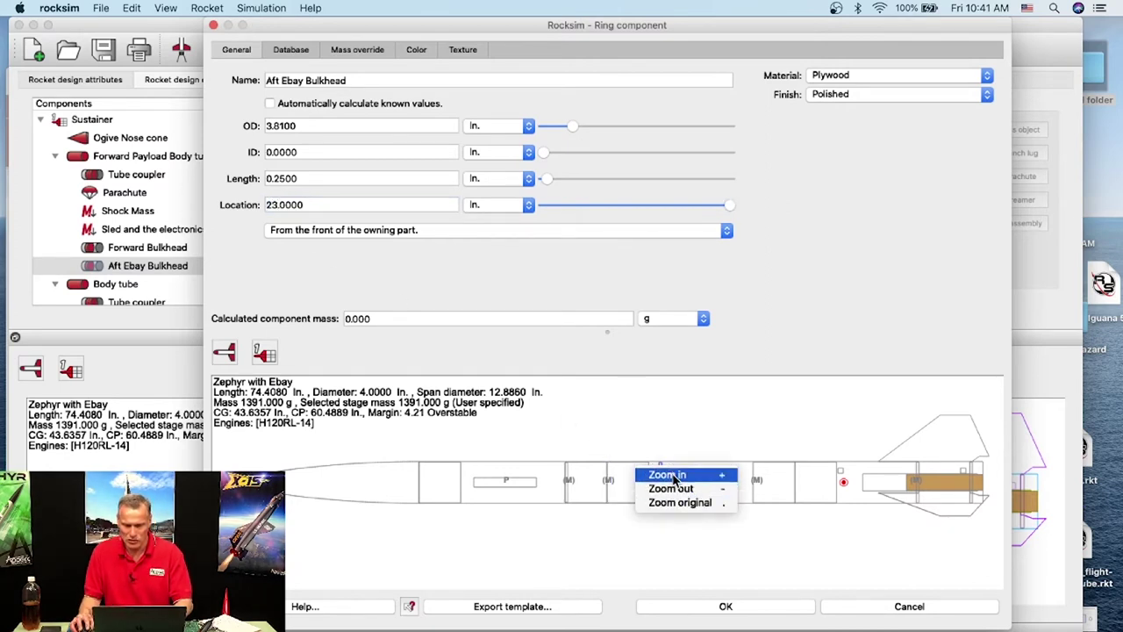
pyautogui.click(667, 474)
pyautogui.press('+')
pyautogui.hscroll(10, 561, 457)
pyautogui.scroll(-2, 562, 457)
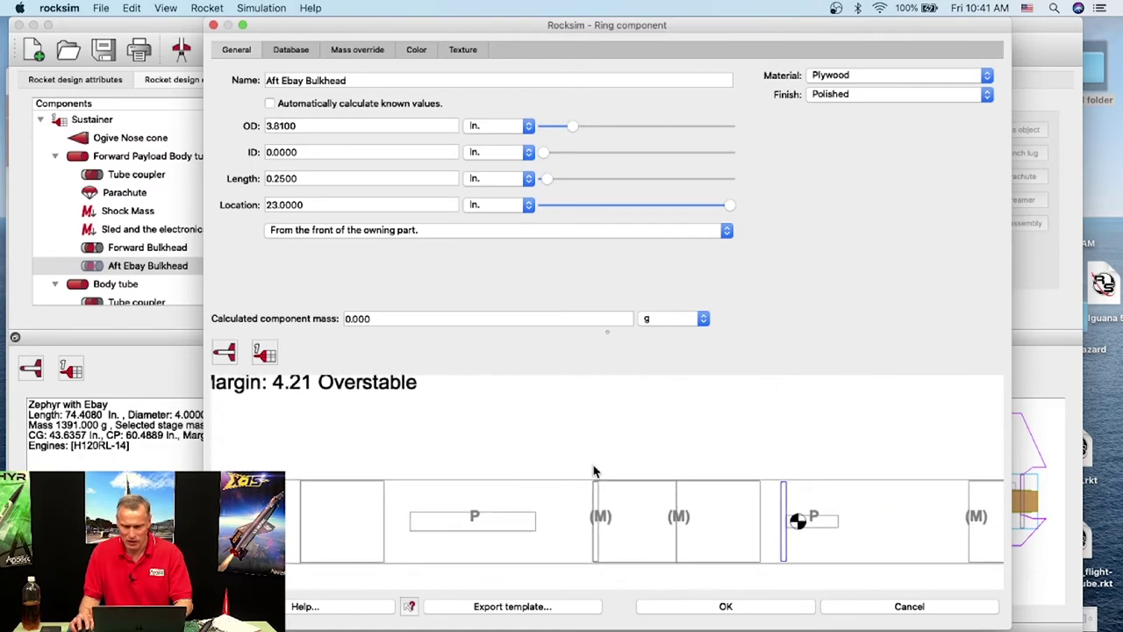
pyautogui.rightClick(600, 452)
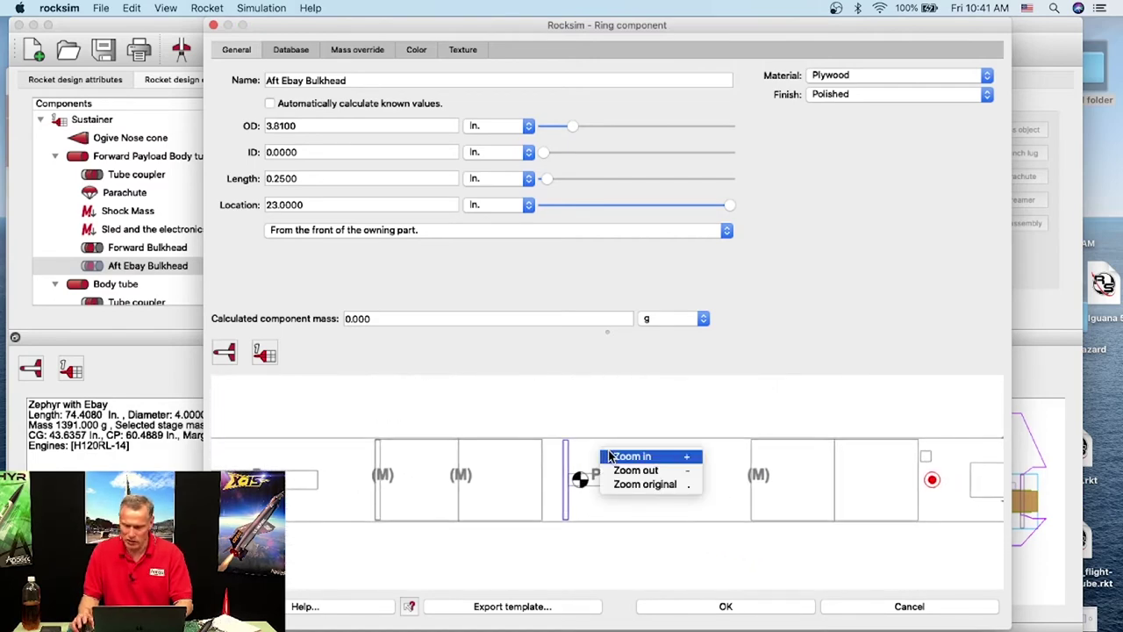
pyautogui.click(626, 457)
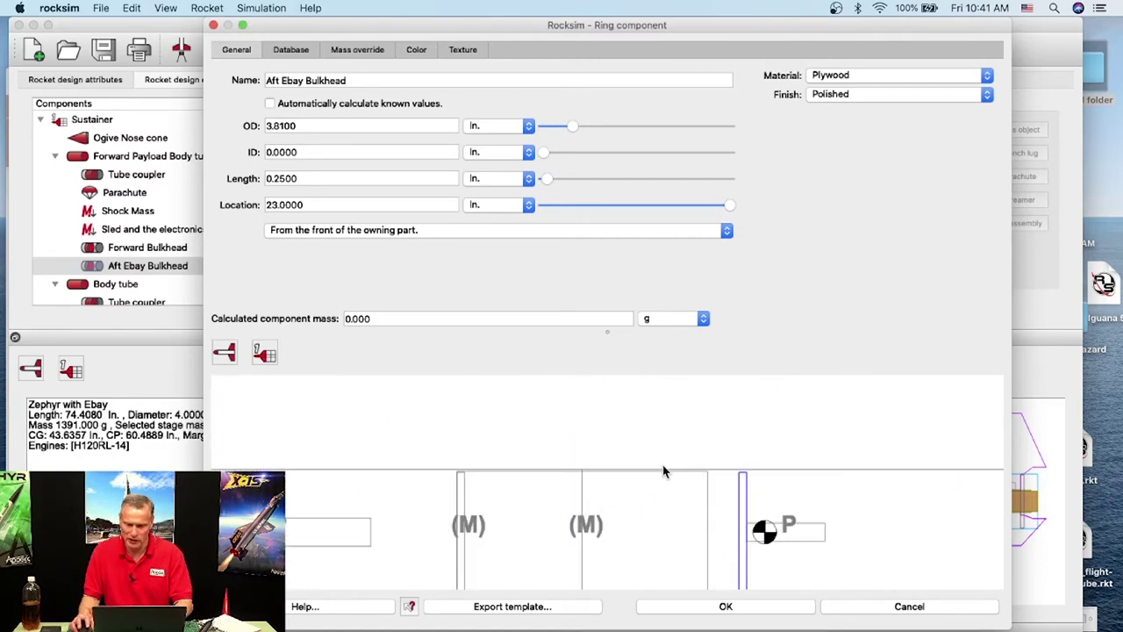
pyautogui.moveTo(707, 451)
pyautogui.mouseDown()
pyautogui.moveTo(459, 421)
pyautogui.moveTo(537, 416)
pyautogui.mouseUp()
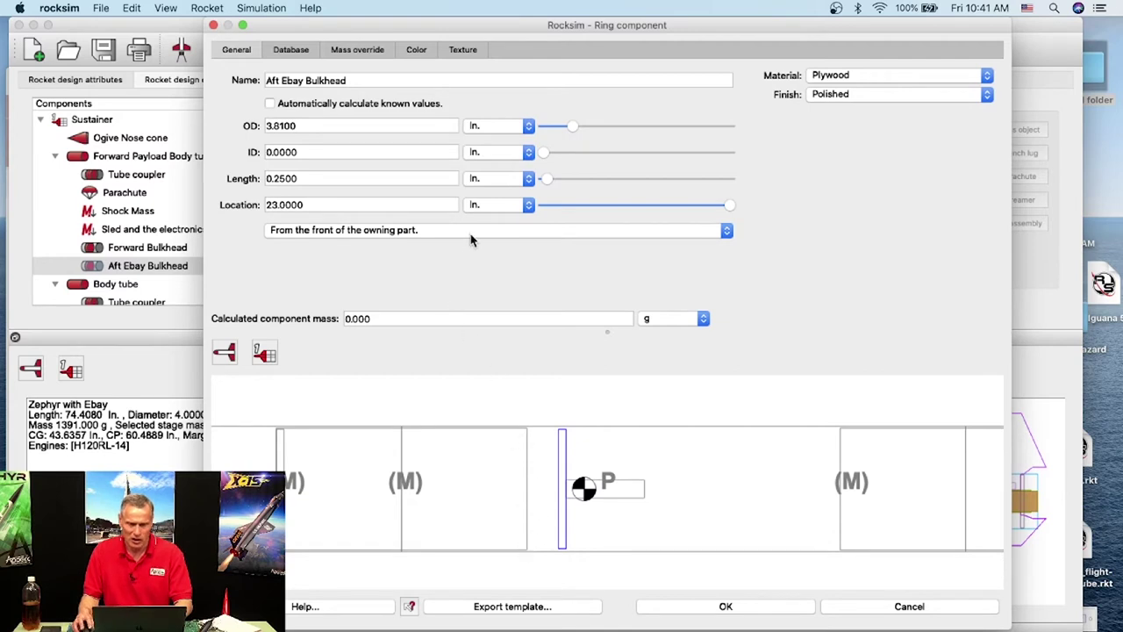
pyautogui.moveTo(728, 209); pyautogui.dragTo(720, 208)
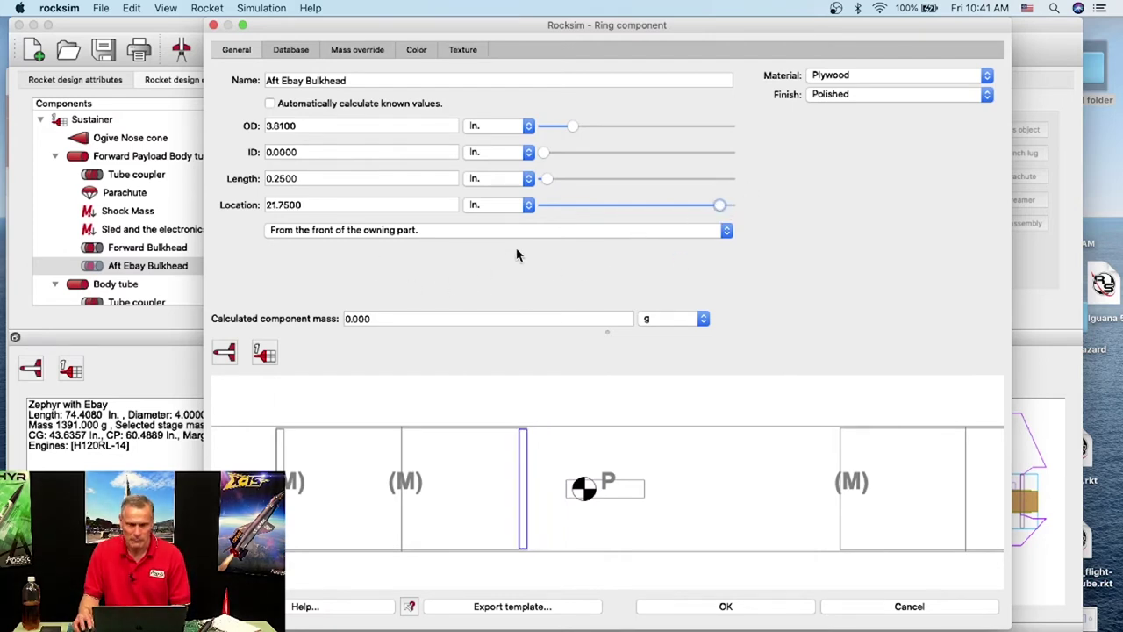
# Change the Aft Ebay Bulkhead's 2D color to purple and accept the component's properties.
pyautogui.click(417, 49)
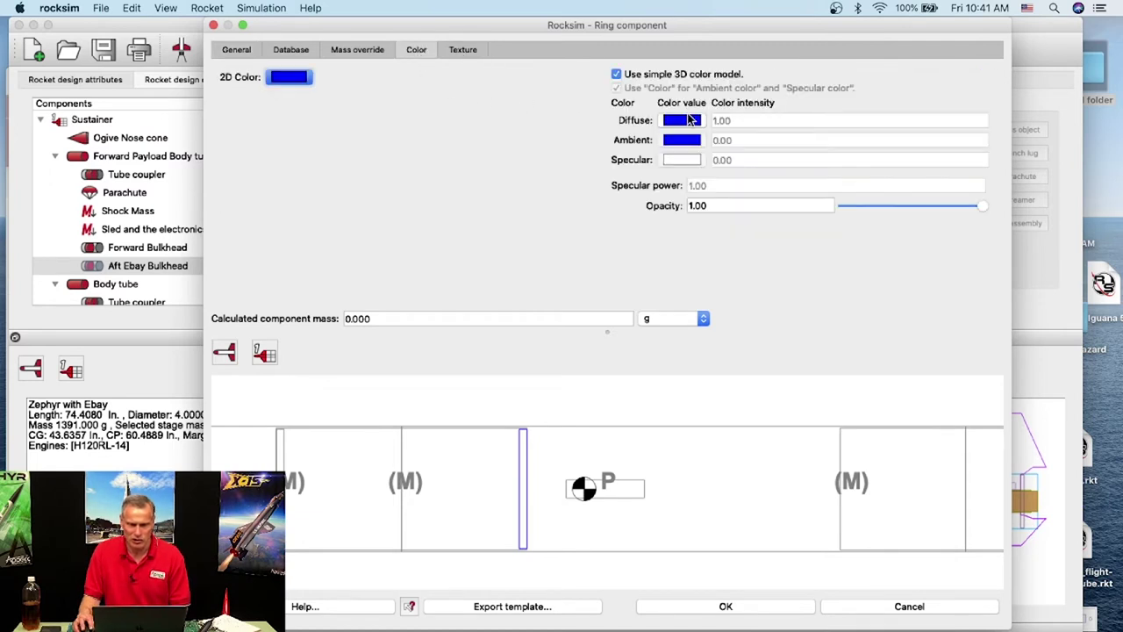
pyautogui.click(294, 77)
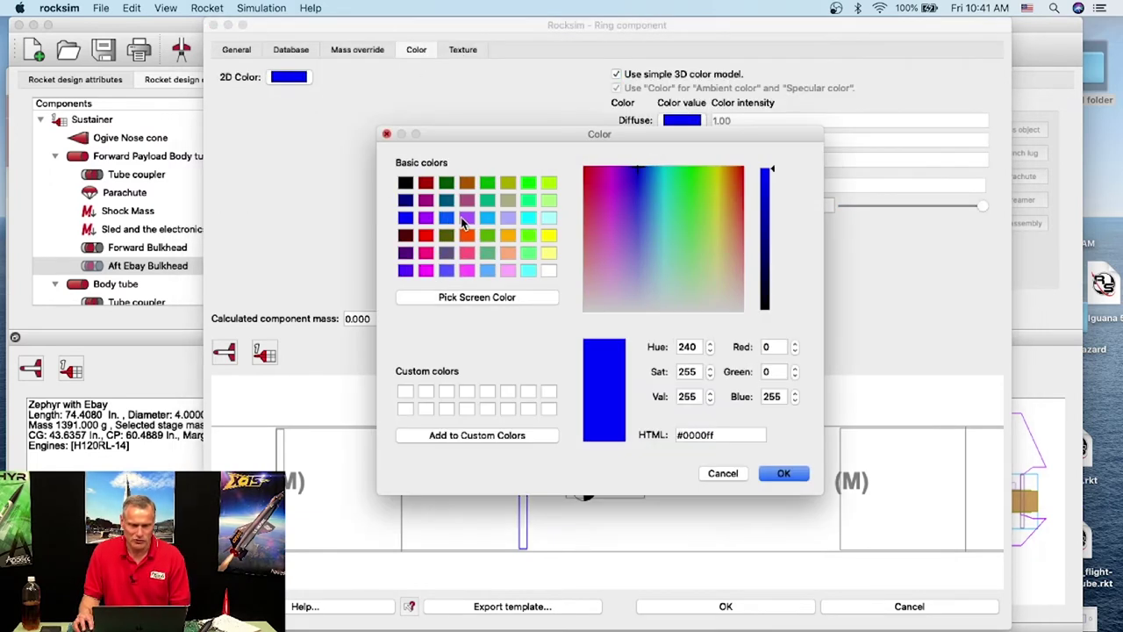
pyautogui.click(465, 218)
pyautogui.click(783, 474)
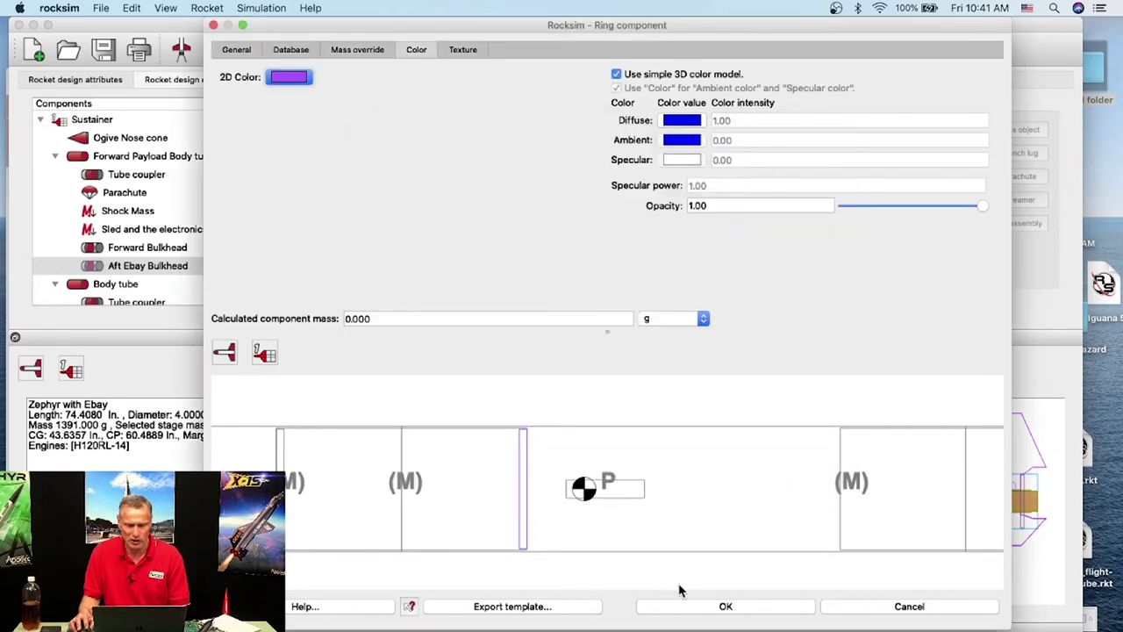
pyautogui.rightClick(677, 519)
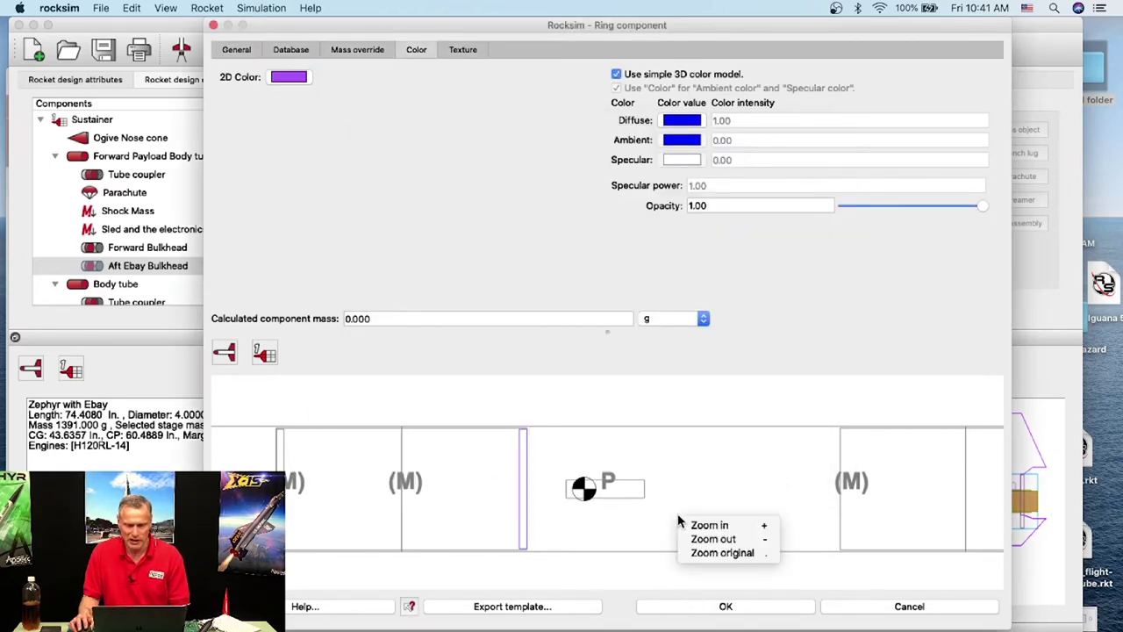
pyautogui.click(690, 553)
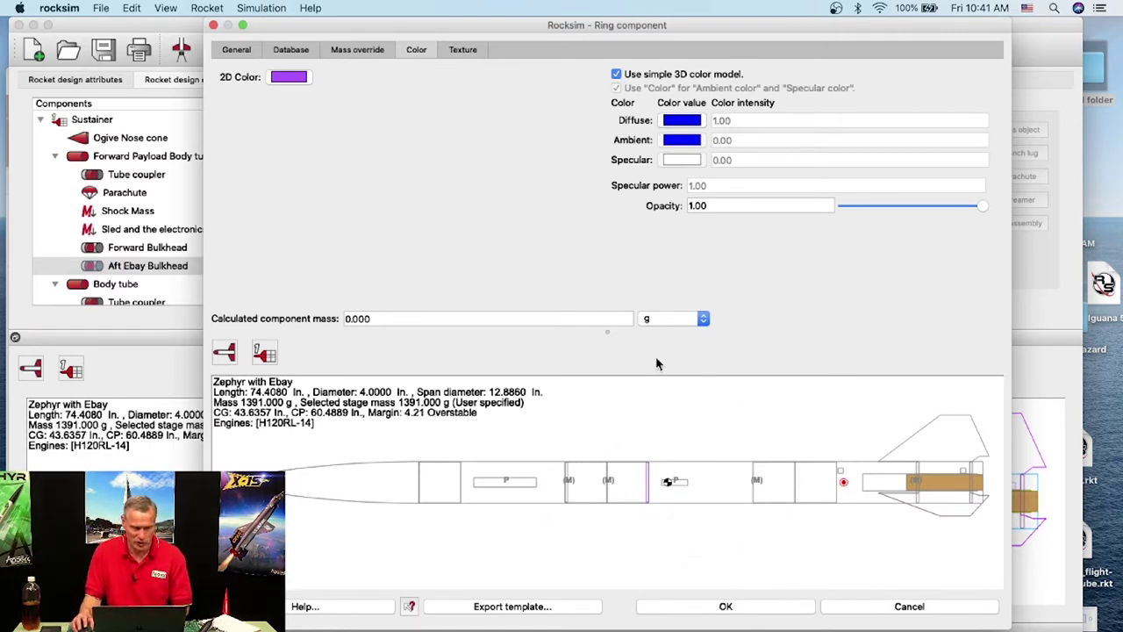
pyautogui.click(726, 607)
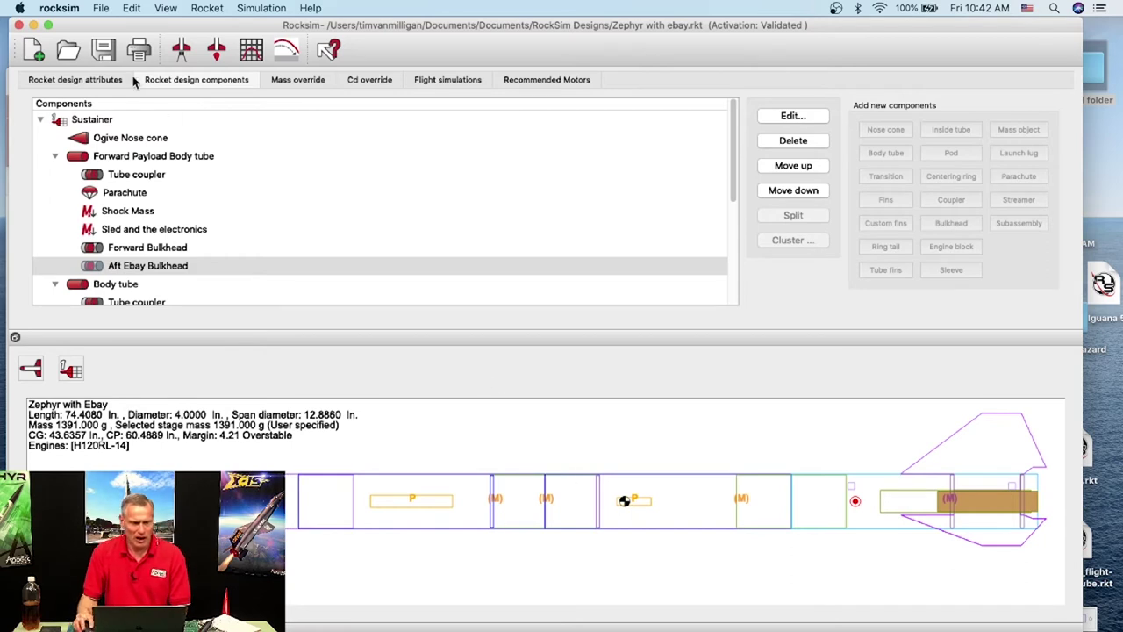
# Add a body tube behind the Forward Payload Body tube, using the LOC/Precision 98mm tube, part 11021, from the database.
pyautogui.click(122, 158)
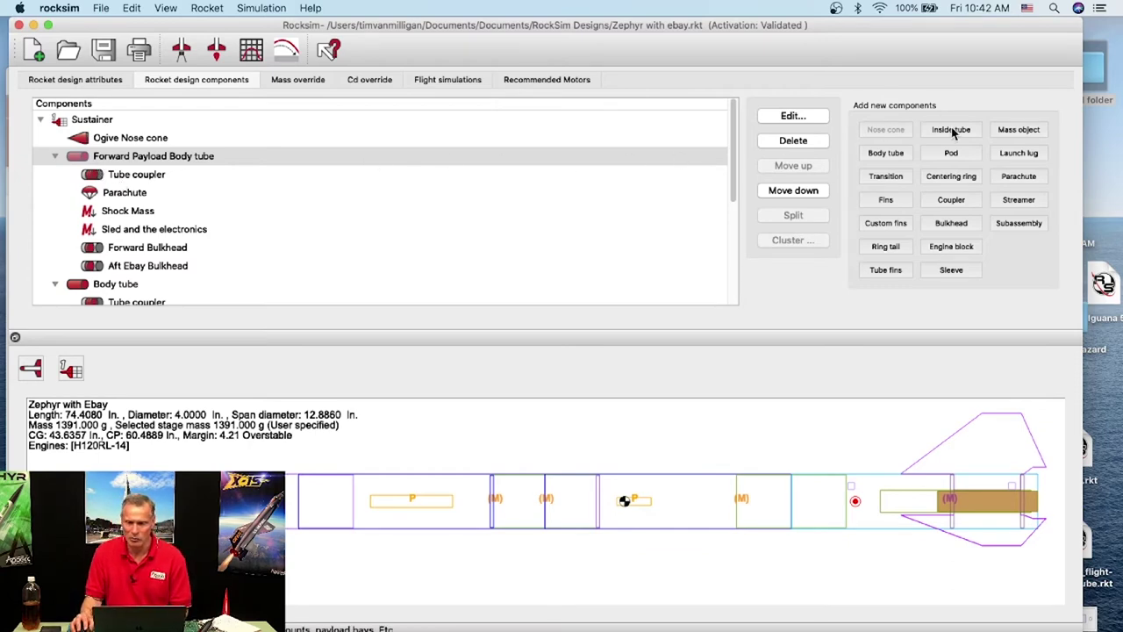
pyautogui.click(892, 154)
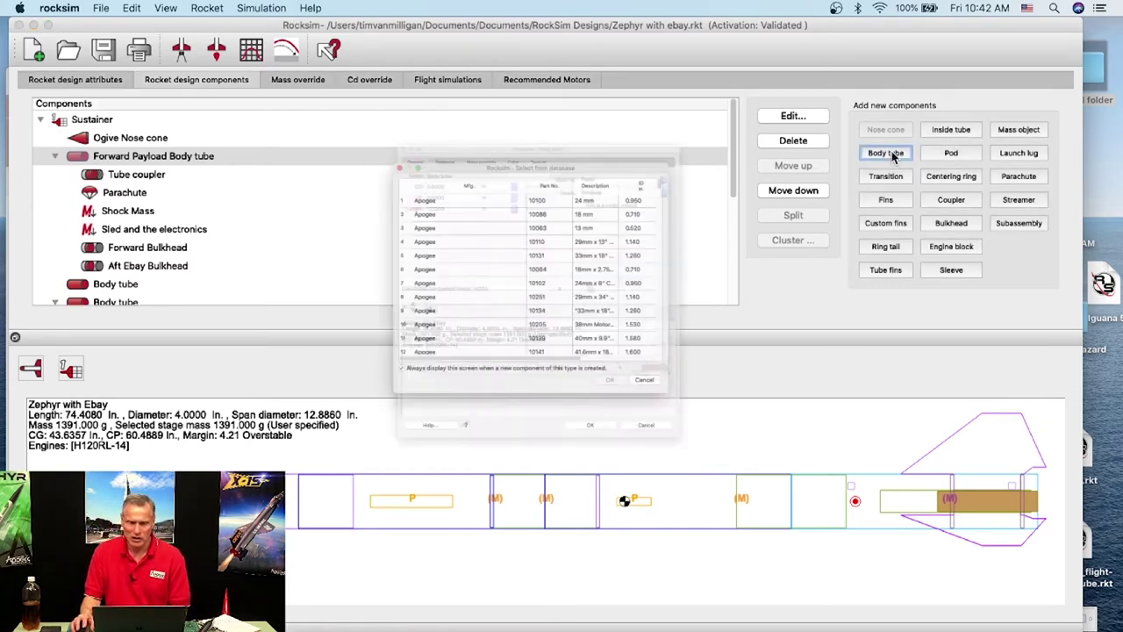
pyautogui.scroll(-15, 567, 332)
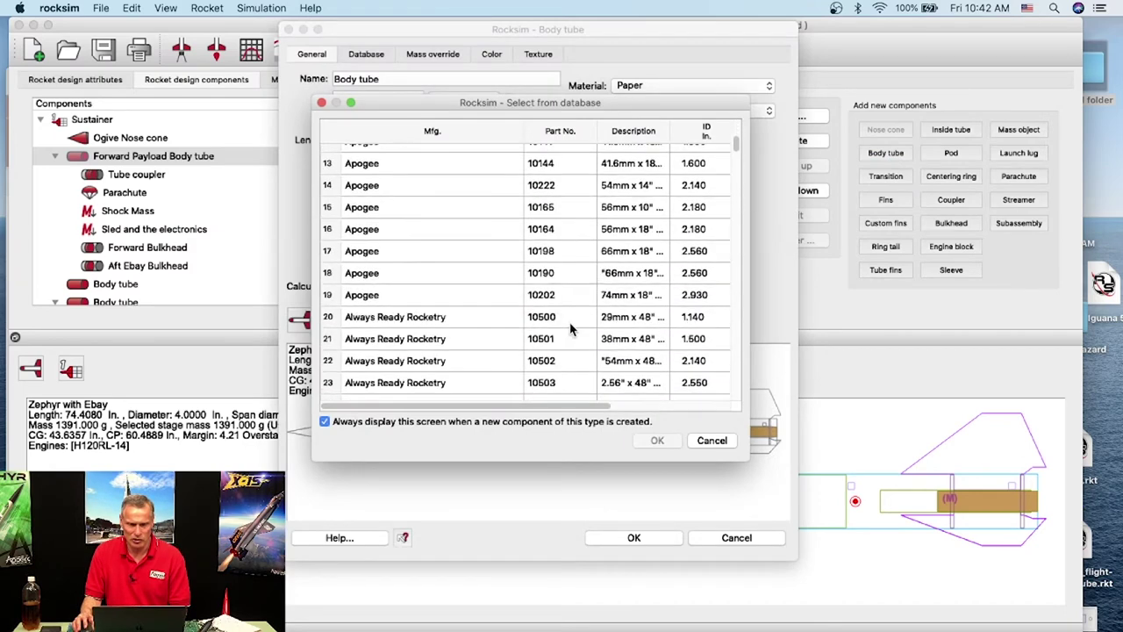
pyautogui.scroll(-5, 566, 332)
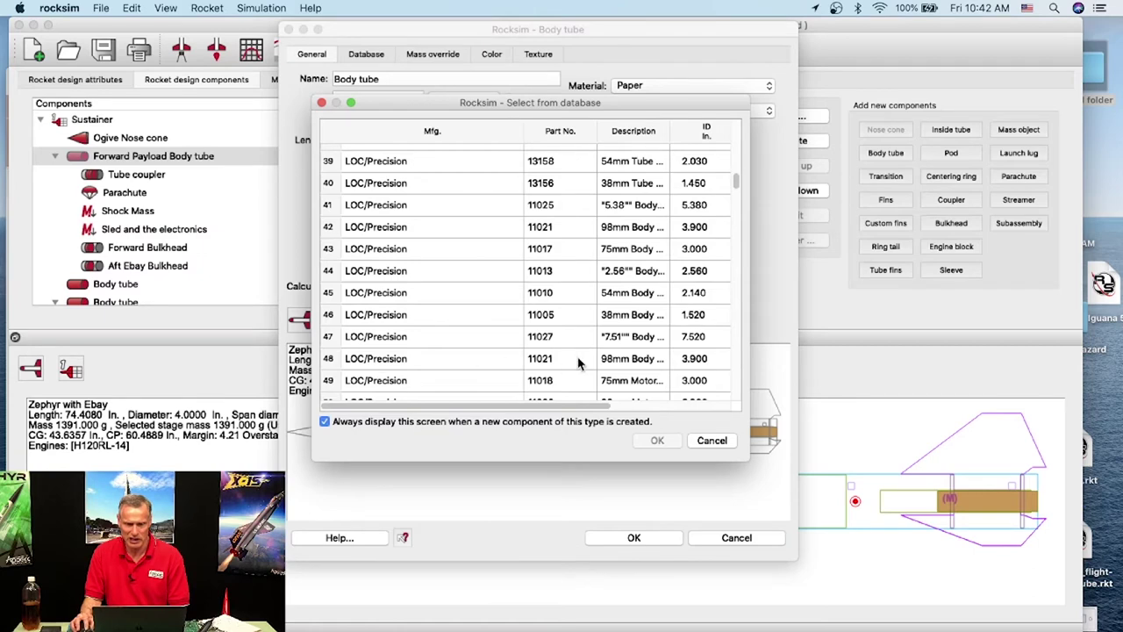
pyautogui.click(632, 363)
pyautogui.click(658, 441)
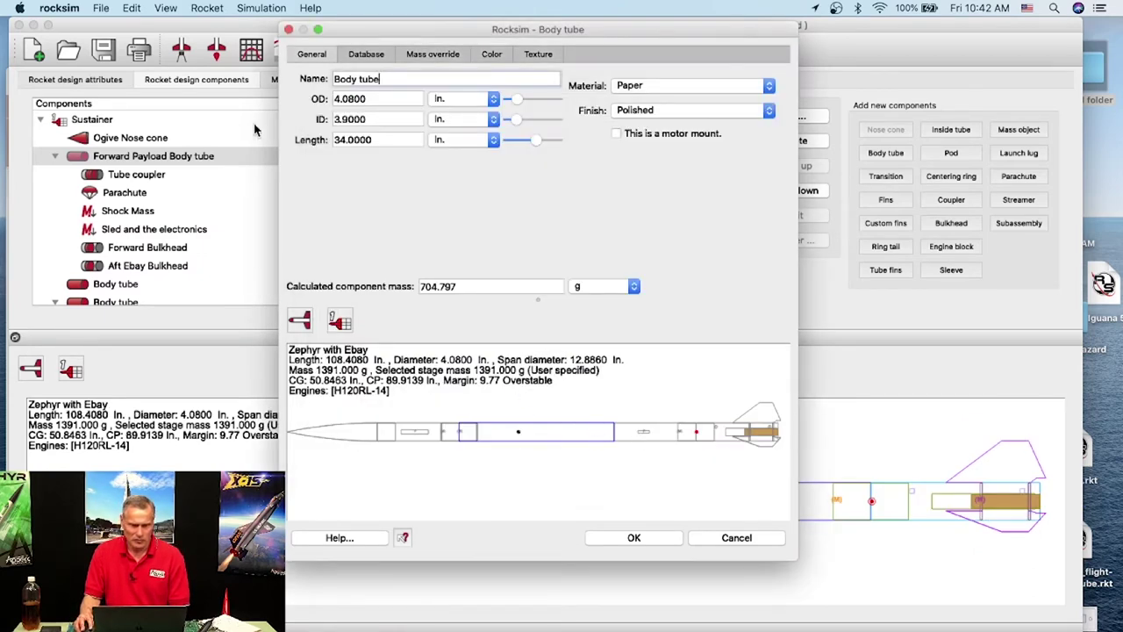
# Set the new body tube's length to 1.0 in.
pyautogui.moveTo(277, 27); pyautogui.dragTo(125, 9)
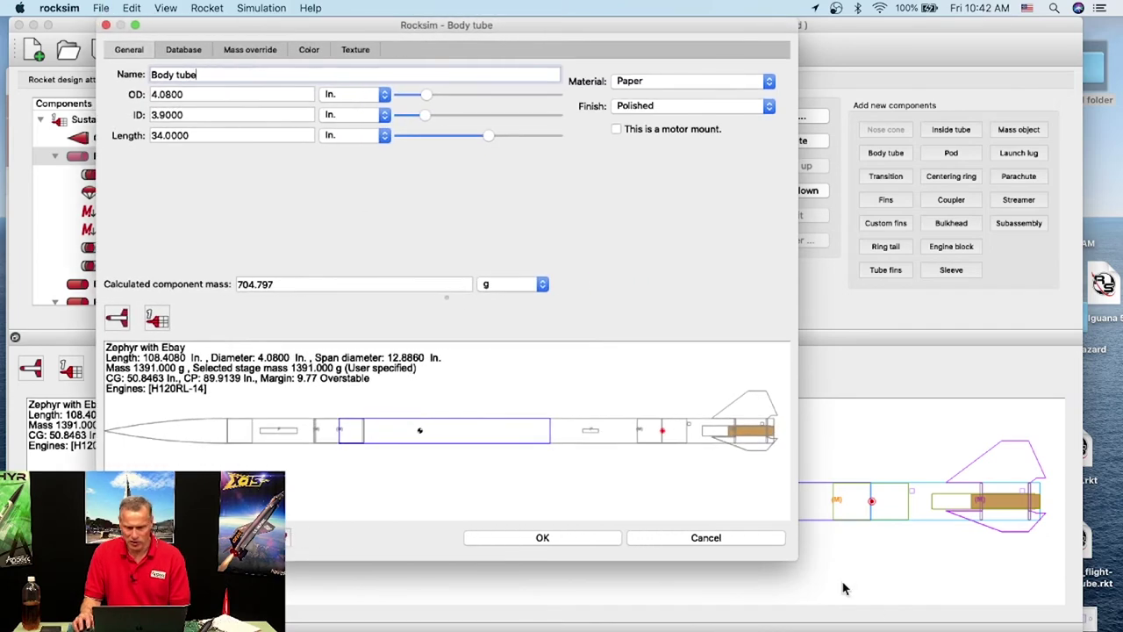
pyautogui.moveTo(790, 556); pyautogui.dragTo(1064, 604)
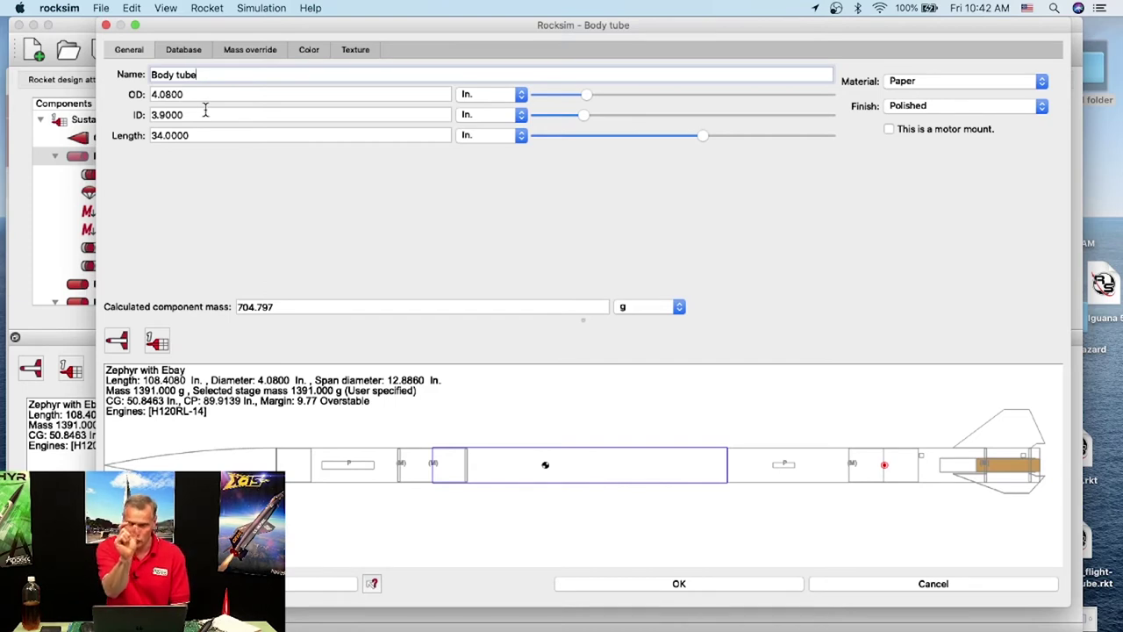
pyautogui.moveTo(195, 135); pyautogui.dragTo(141, 130)
pyautogui.write('1')
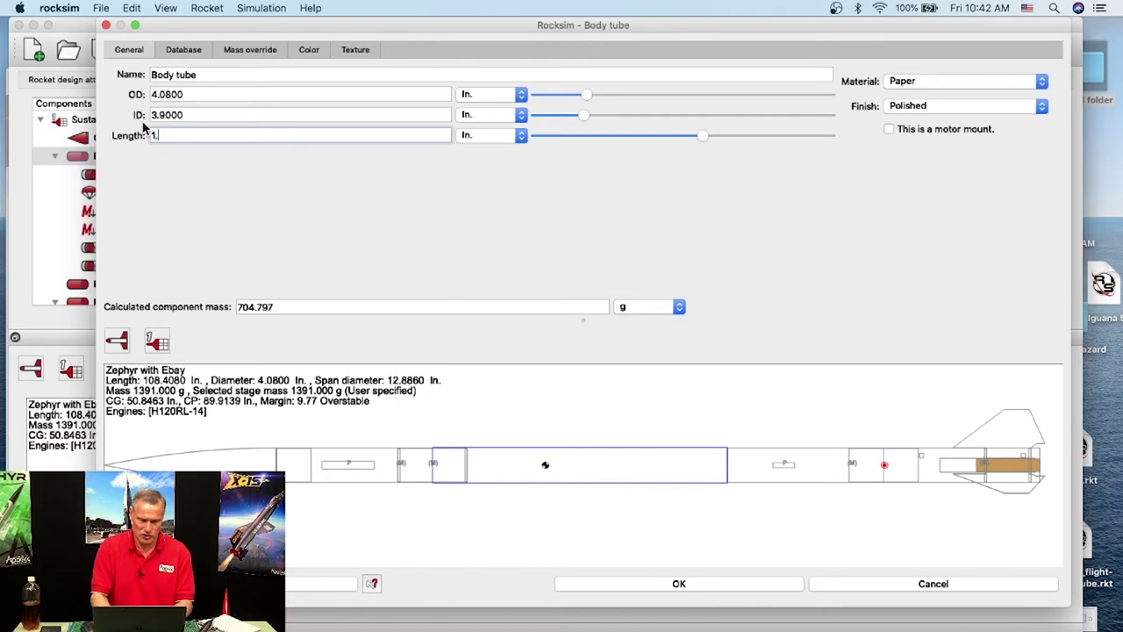
pyautogui.write('.0')
pyautogui.press('Return')
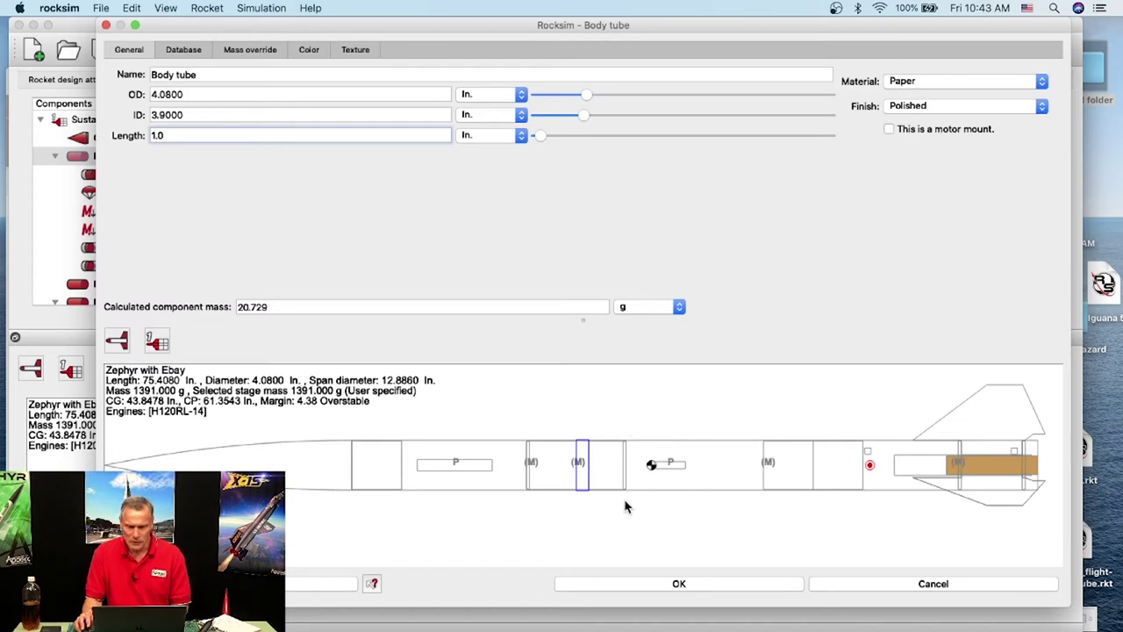
# Check the short tube's position over the ebay coupler in the preview and accept the body tube.
pyautogui.rightClick(591, 458)
pyautogui.click(577, 316)
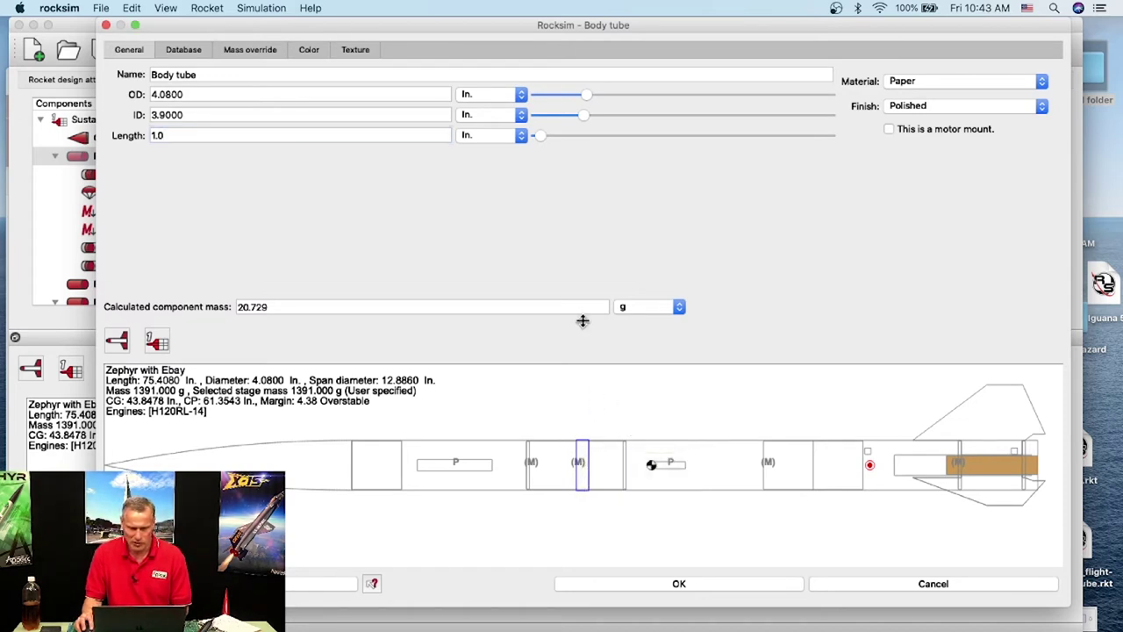
pyautogui.moveTo(582, 321); pyautogui.dragTo(575, 233)
pyautogui.rightClick(596, 398)
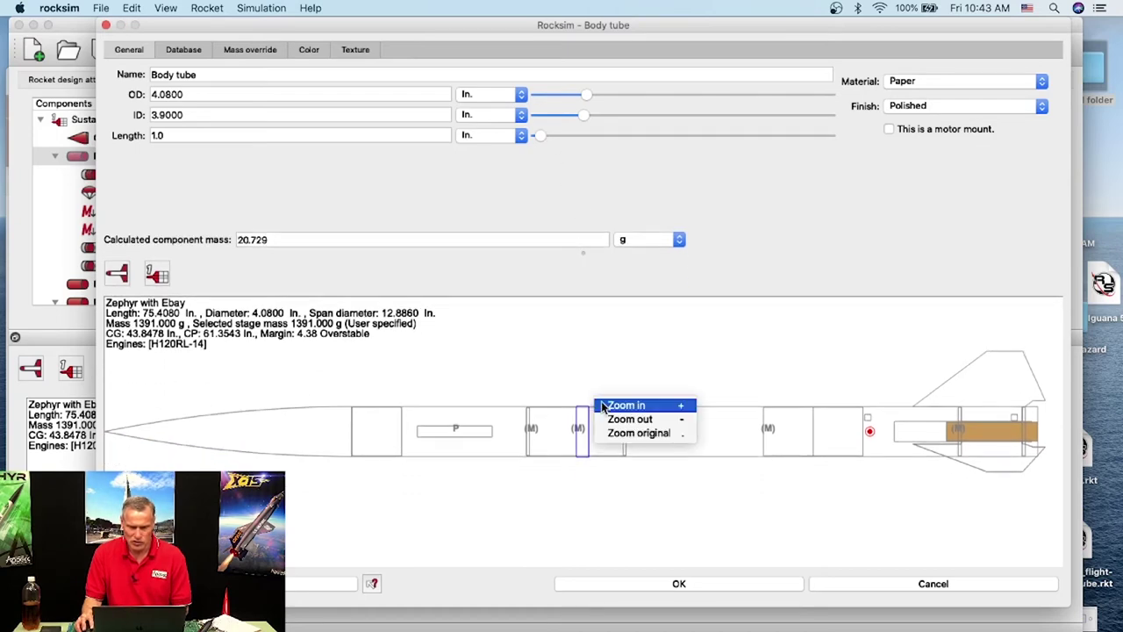
pyautogui.click(606, 407)
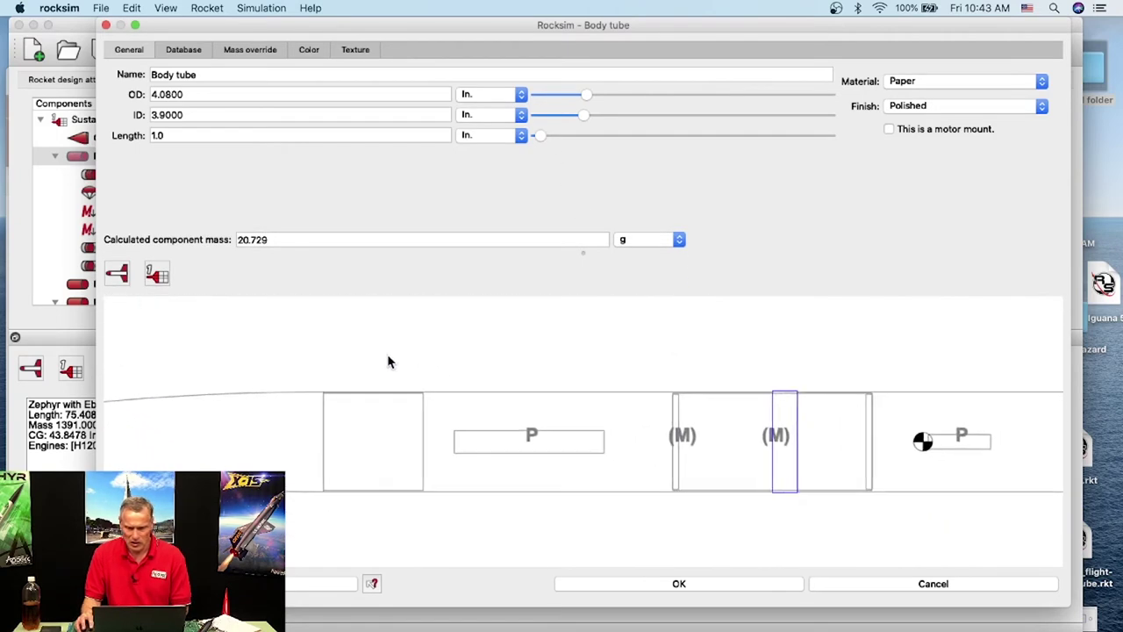
pyautogui.moveTo(801, 451); pyautogui.dragTo(614, 433)
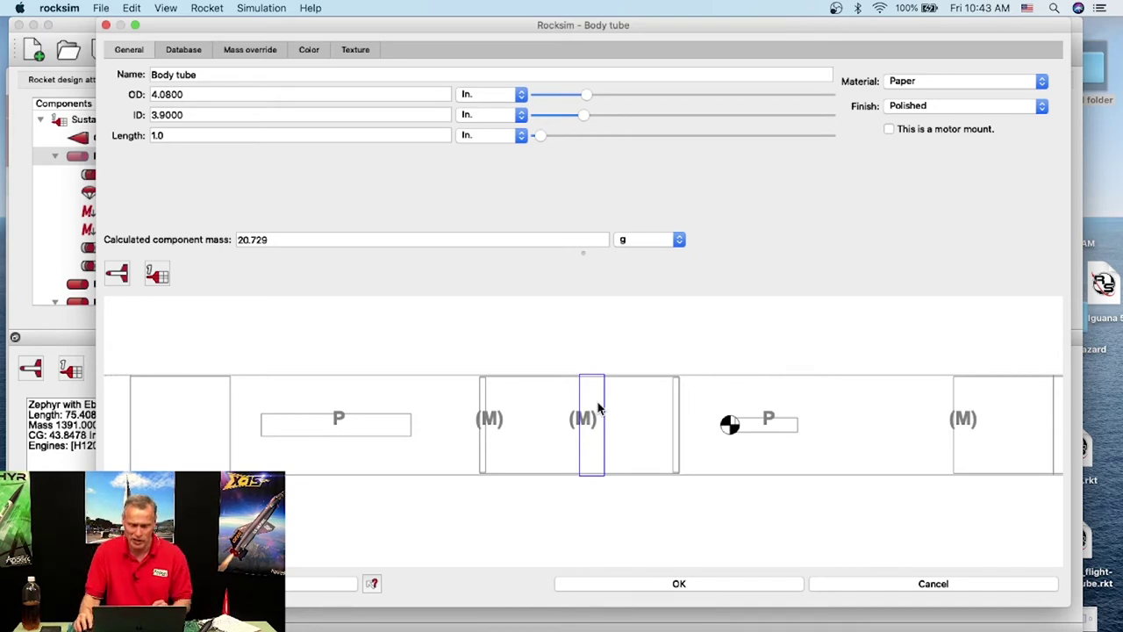
pyautogui.click(674, 583)
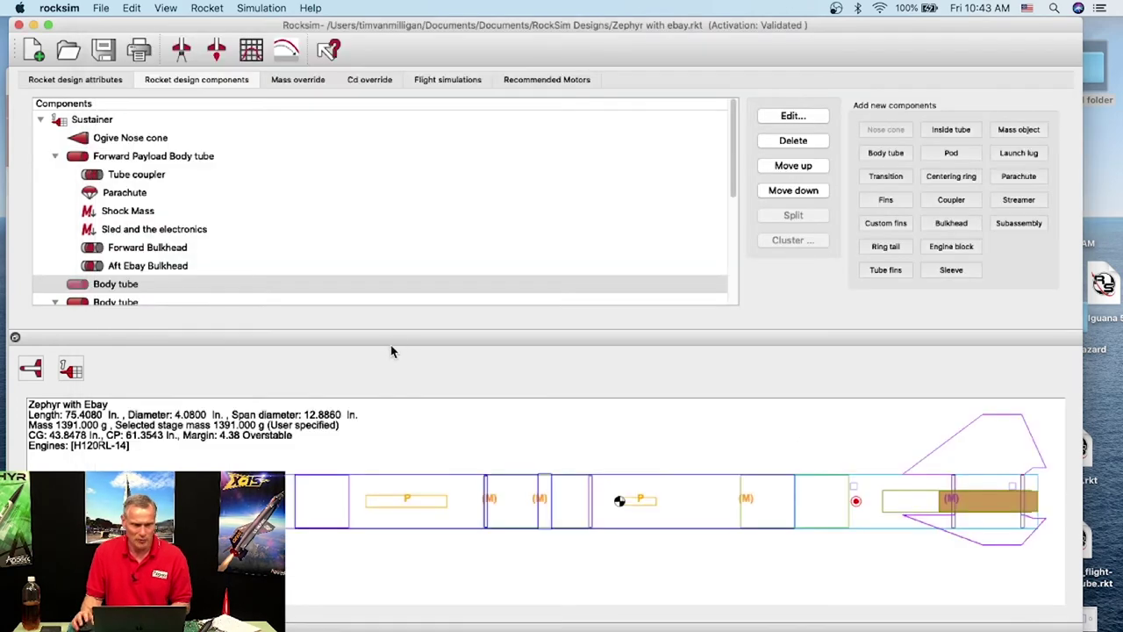
# Set the location of the Forward Payload Body tube's coupler to 15 in from the front of the owning part.
pyautogui.click(137, 175)
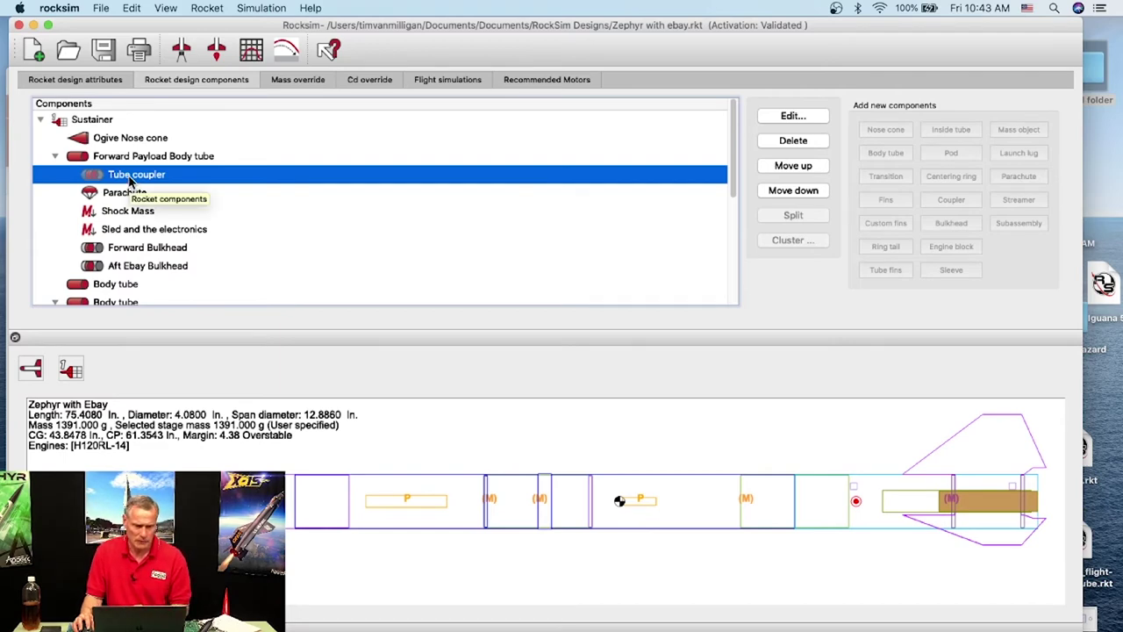
pyautogui.doubleClick(132, 176)
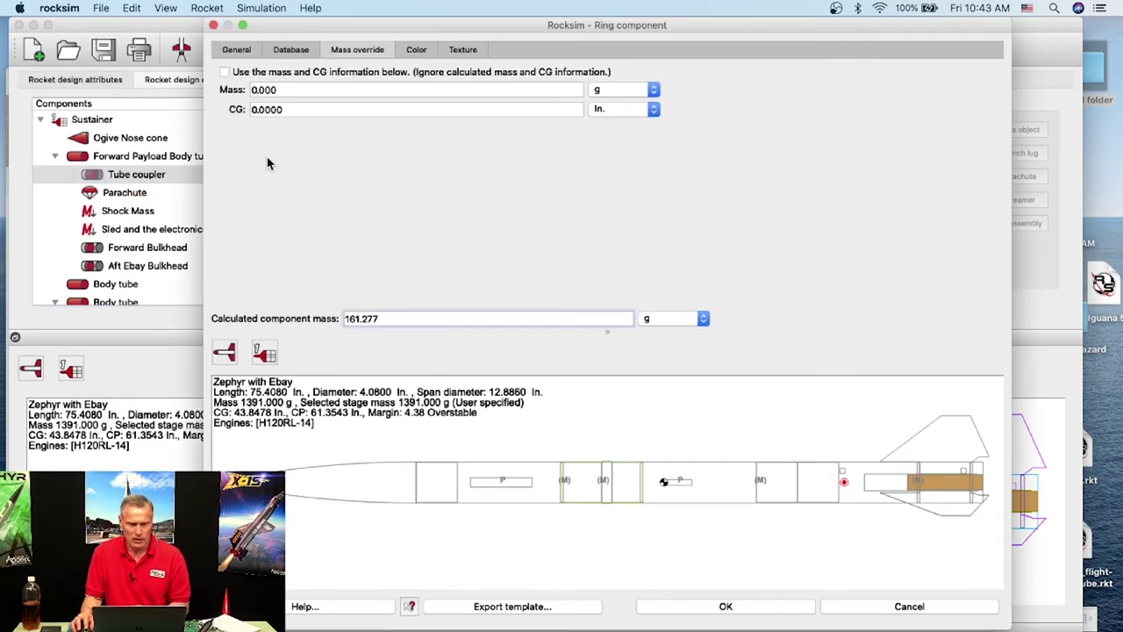
pyautogui.click(248, 53)
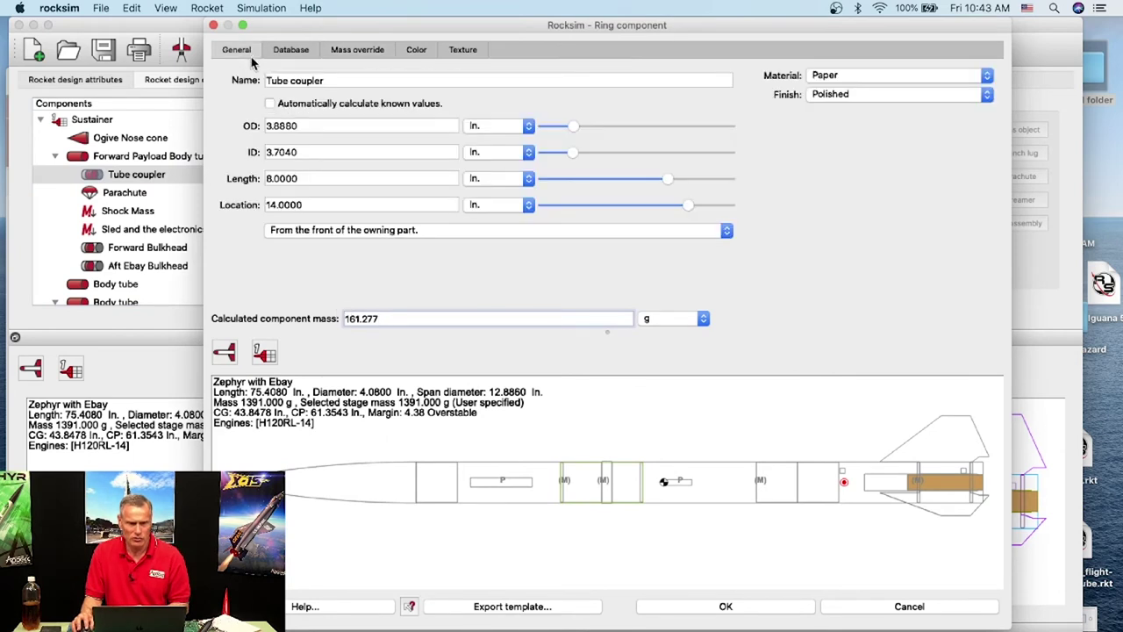
pyautogui.click(274, 205)
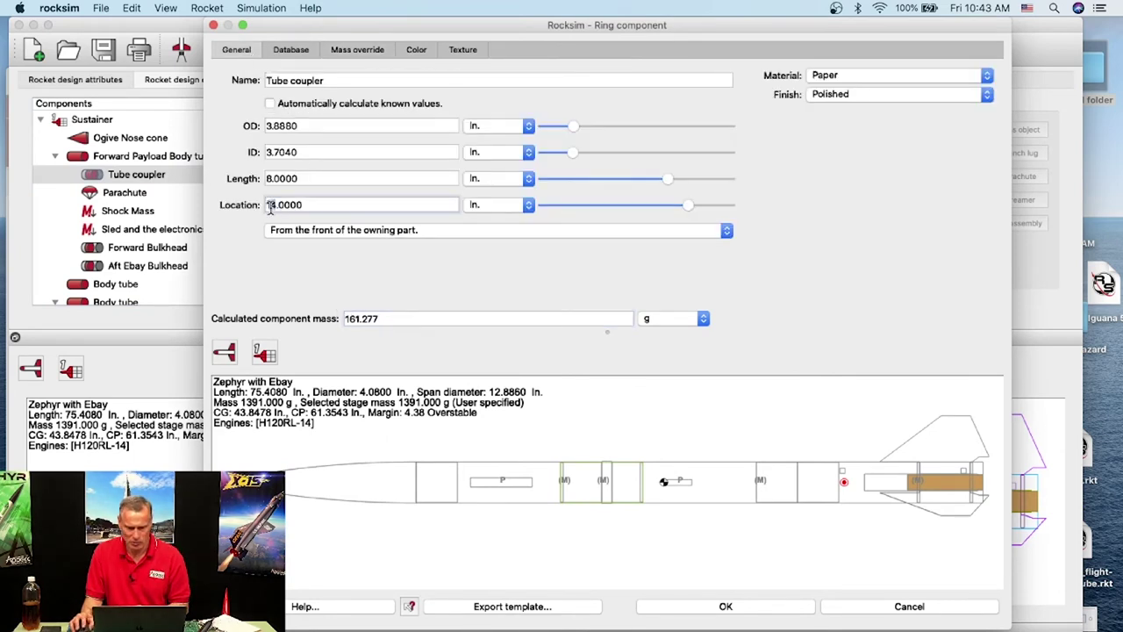
pyautogui.rightClick(594, 433)
pyautogui.click(618, 435)
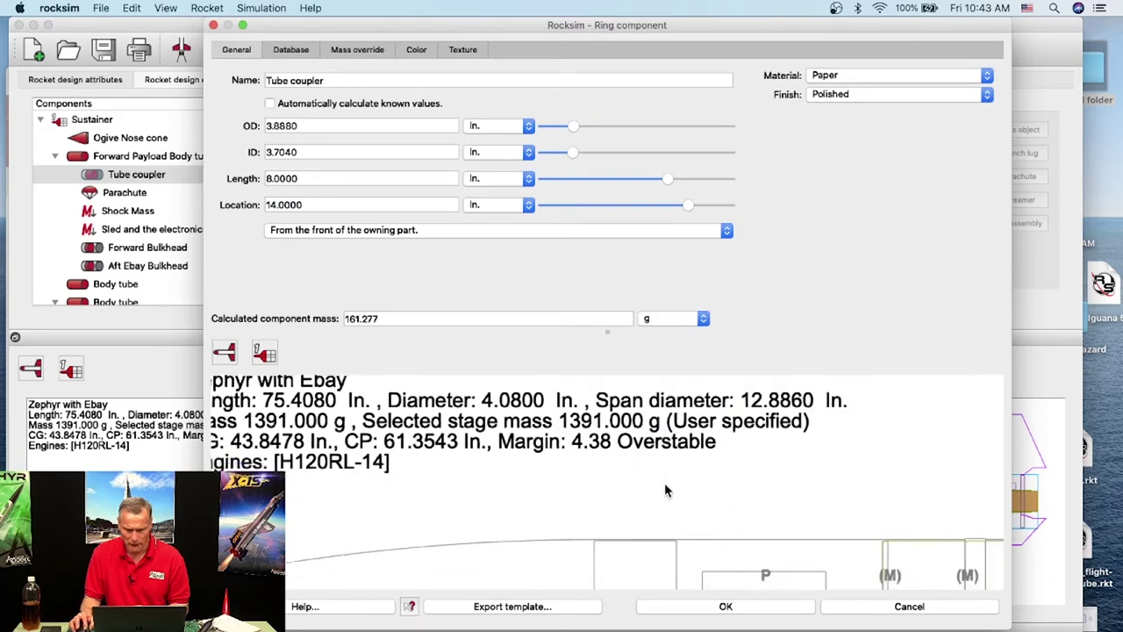
pyautogui.scroll(-3, 732, 512)
pyautogui.rightClick(625, 464)
pyautogui.click(625, 464)
pyautogui.moveTo(642, 454); pyautogui.dragTo(456, 361)
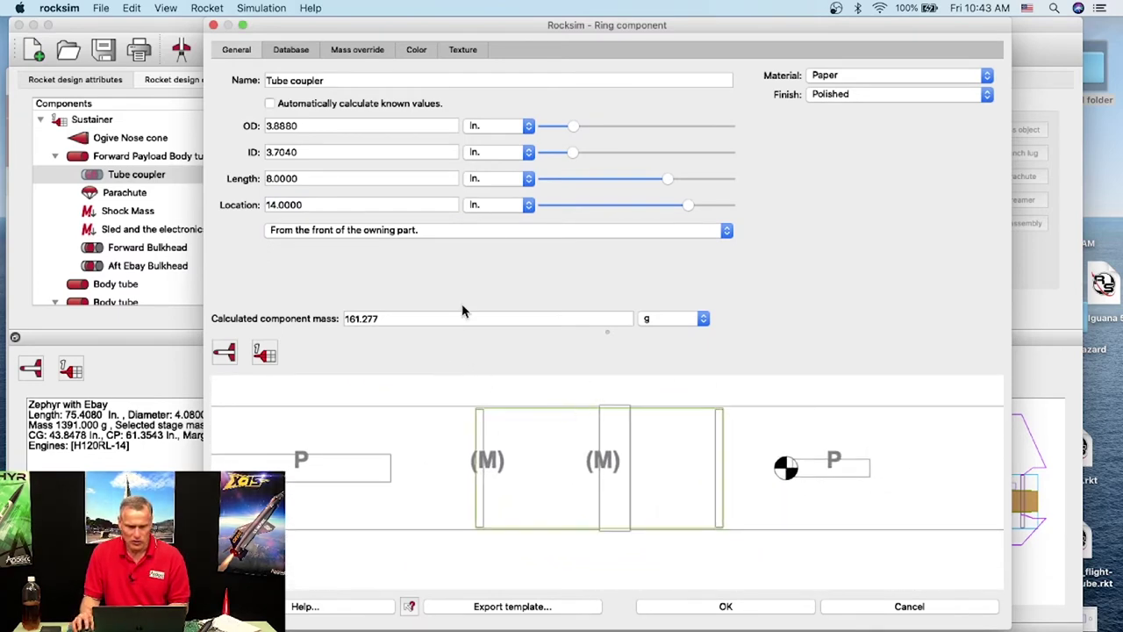
pyautogui.click(307, 204)
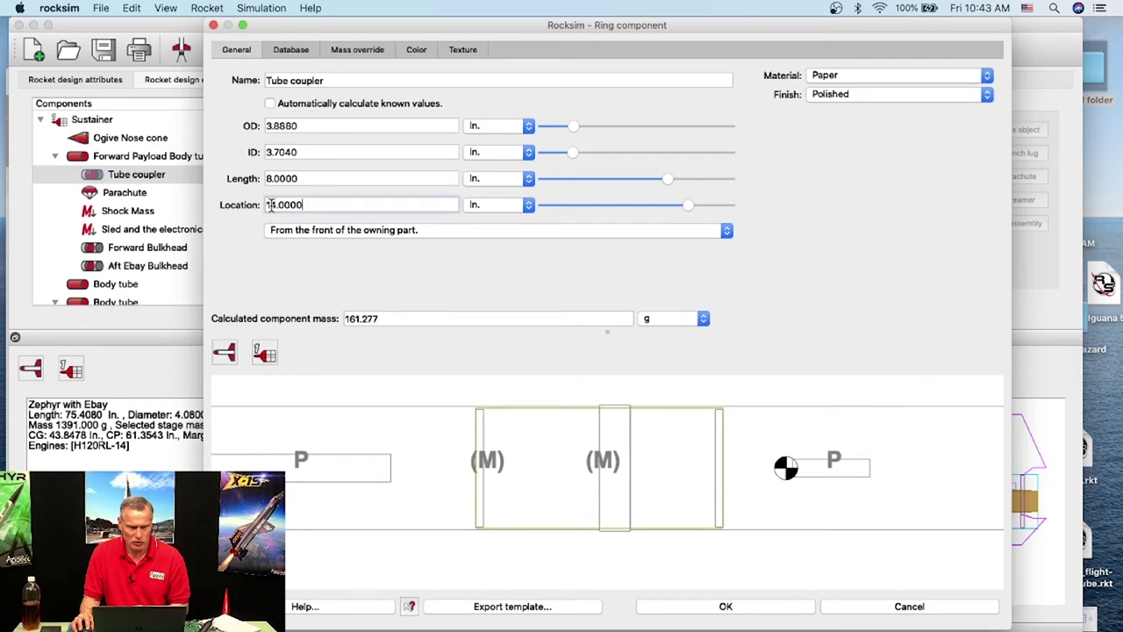
pyautogui.write('5')
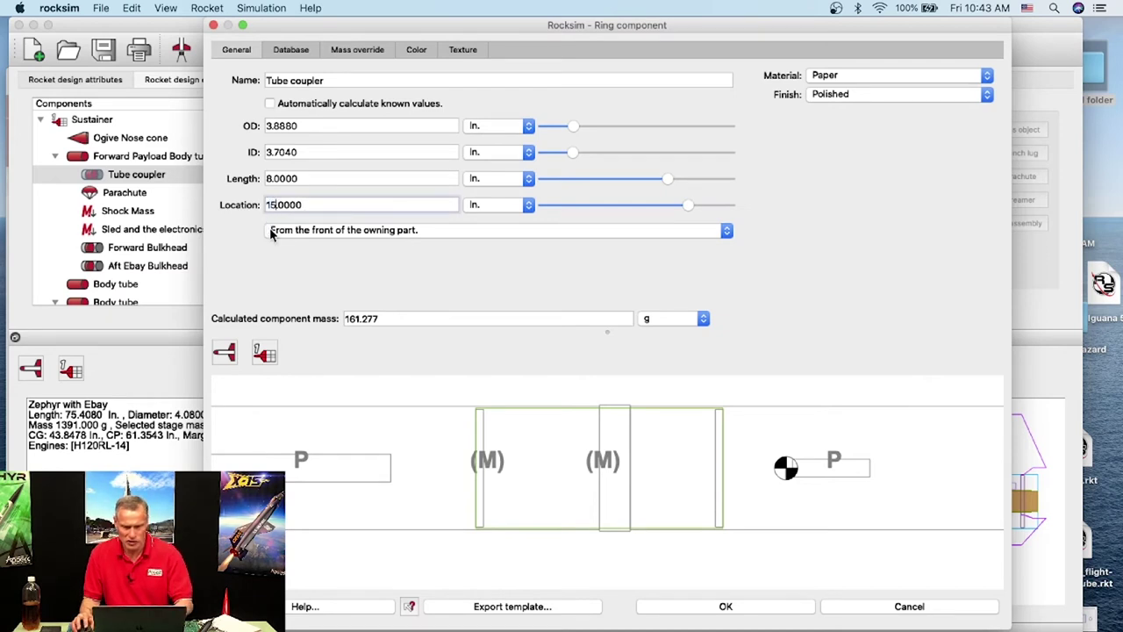
pyautogui.press('Tab')
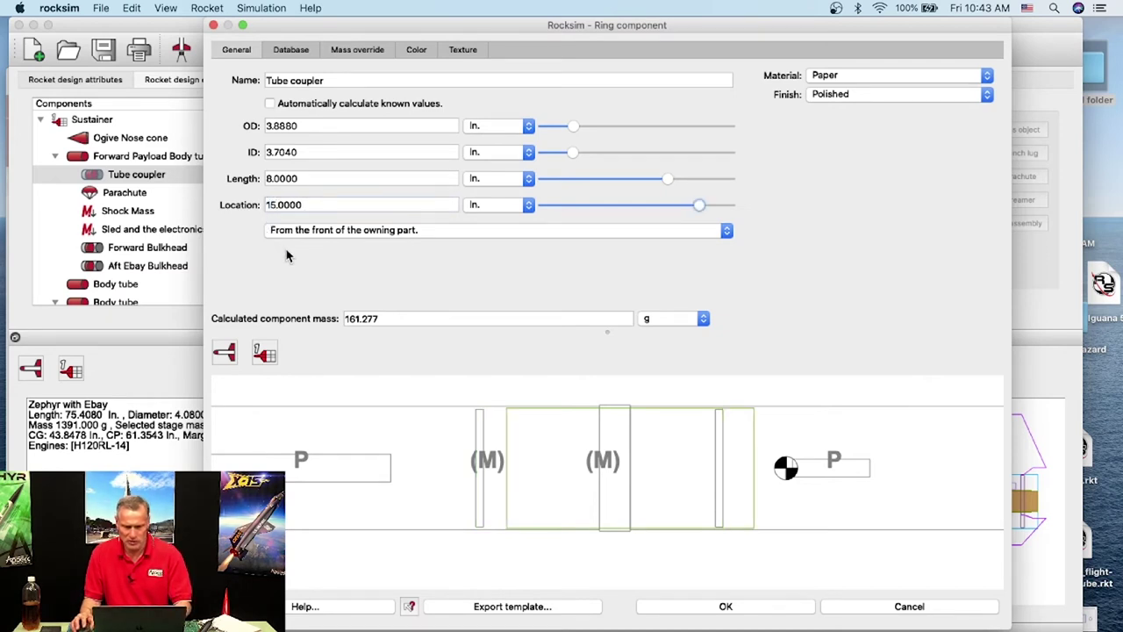
# Set the Tube coupler's location to 14.5 in from the front of the owning part and accept the change.
pyautogui.click(275, 204)
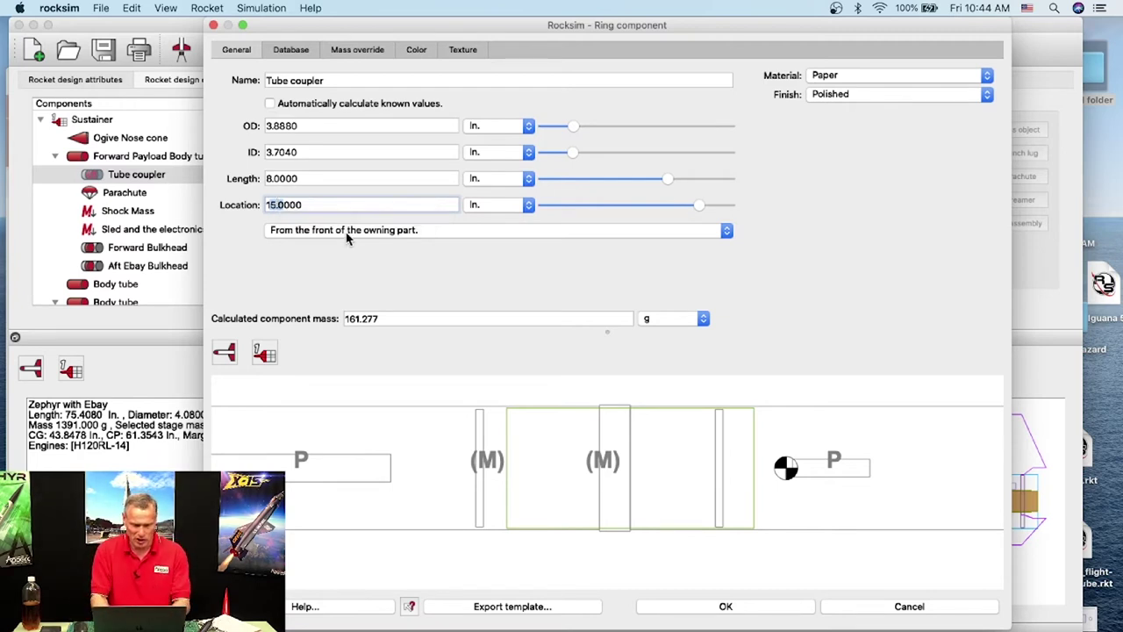
pyautogui.write('14.')
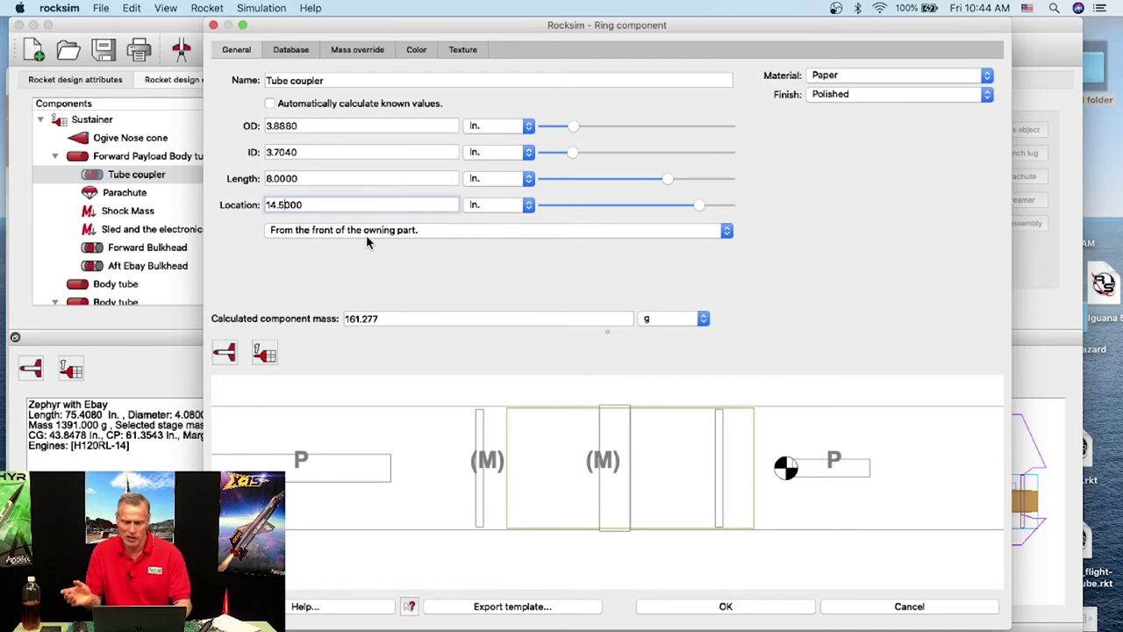
pyautogui.press('Return')
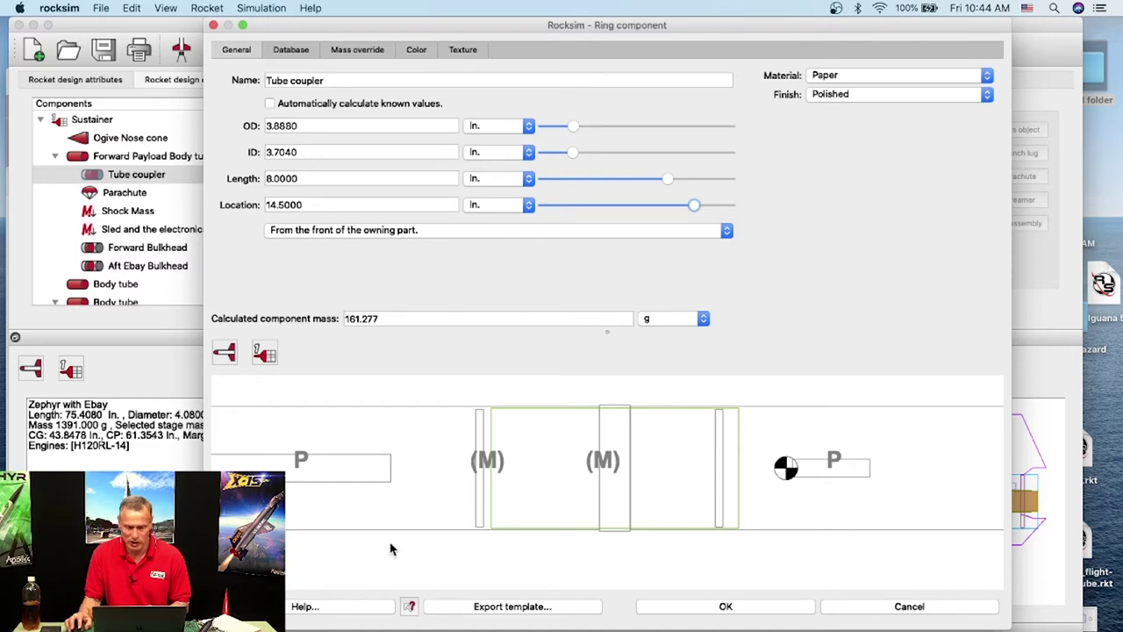
pyautogui.click(682, 607)
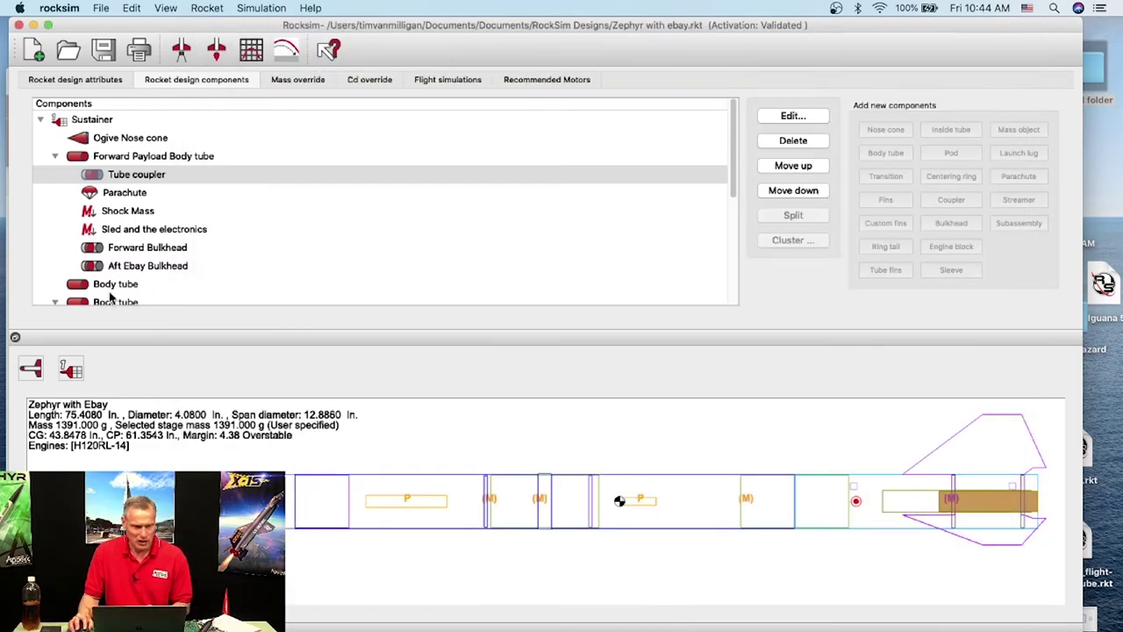
# Set the Forward Bulkhead's location to 14.5 in from the front of the owning part.
pyautogui.doubleClick(127, 251)
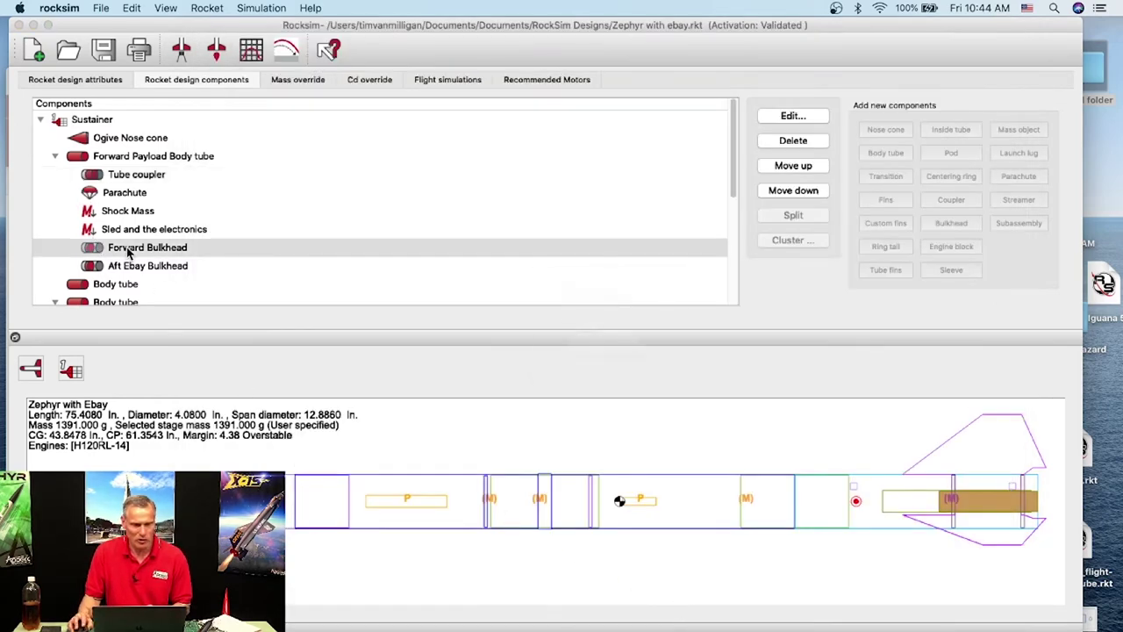
pyautogui.click(236, 49)
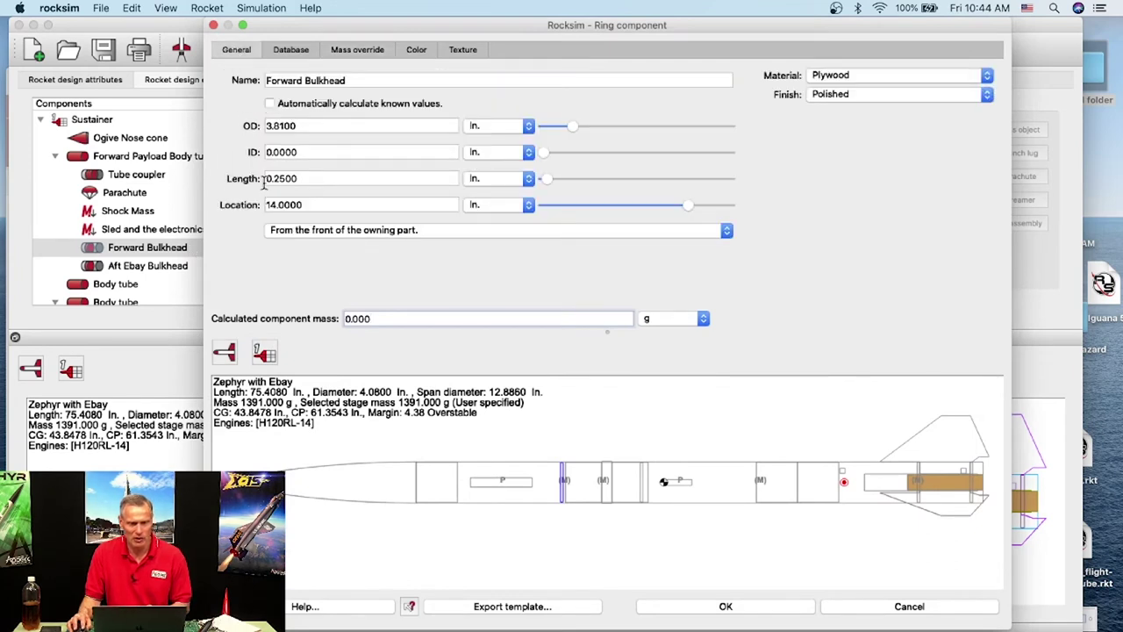
pyautogui.click(281, 204)
pyautogui.press('BackSpace')
pyautogui.write('5')
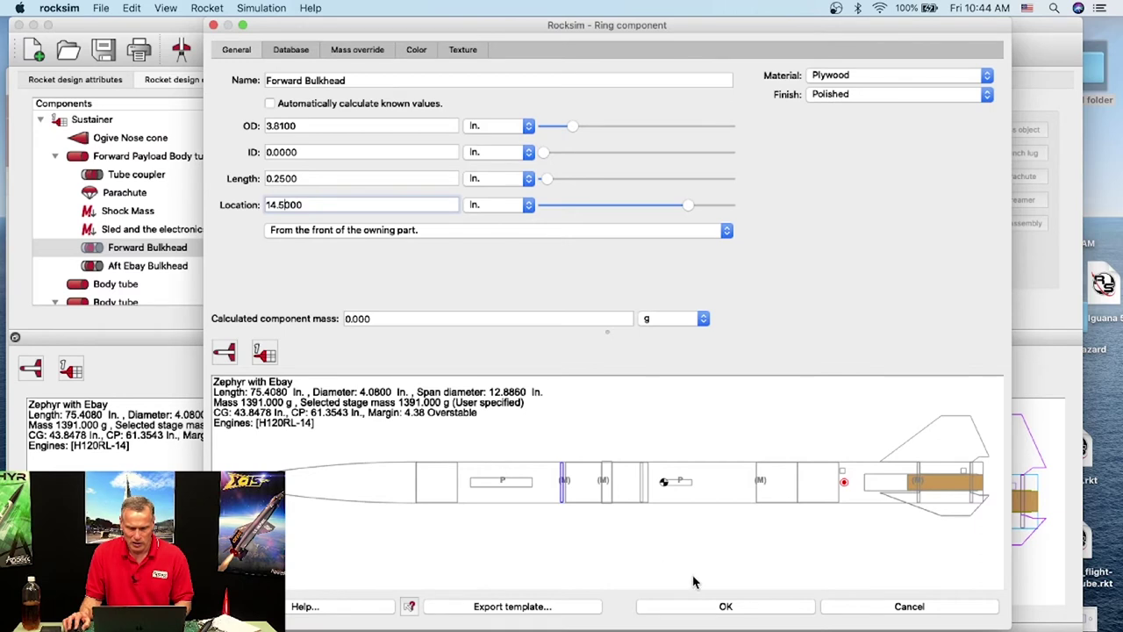
pyautogui.press('Tab')
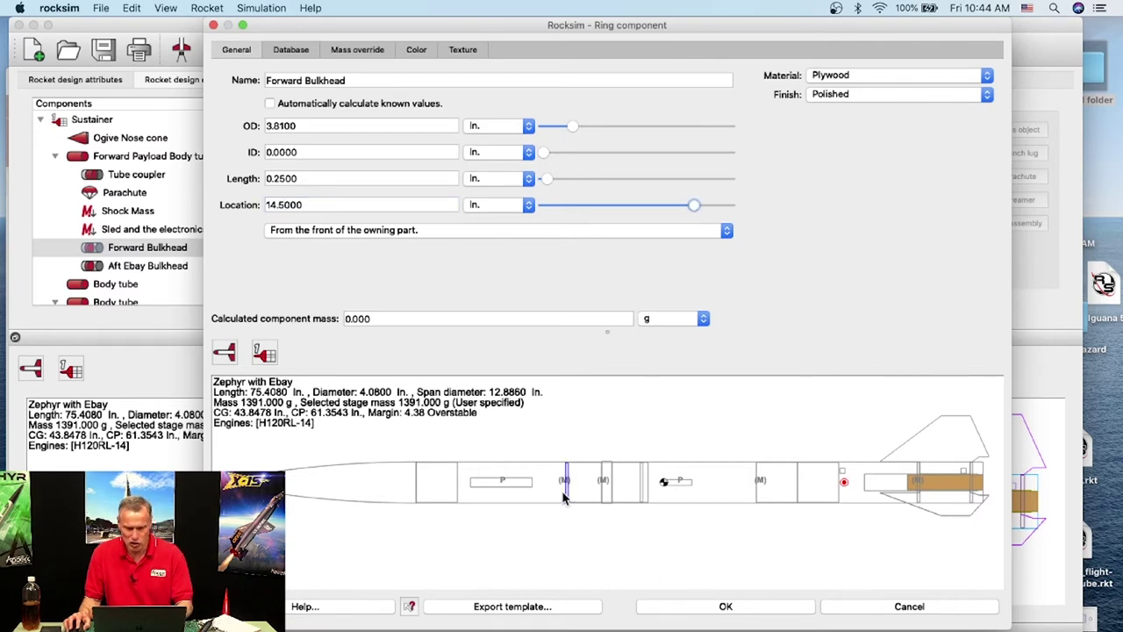
pyautogui.click(725, 603)
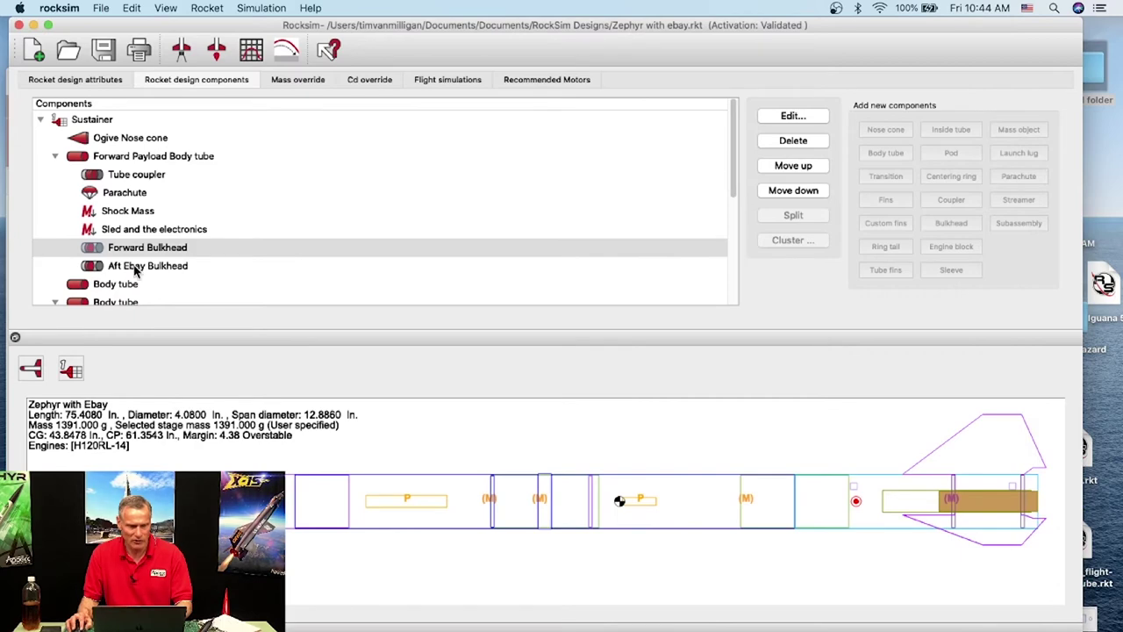
# Set the Aft Ebay Bulkhead's location to 22.55 in from the front of the owning part.
pyautogui.doubleClick(138, 267)
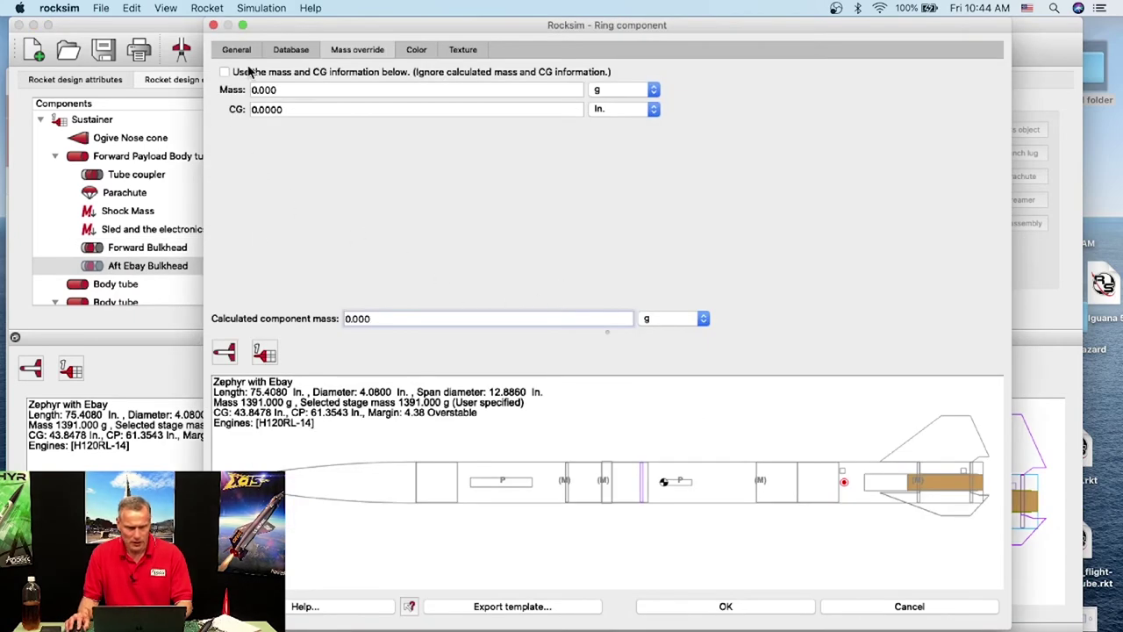
pyautogui.click(227, 50)
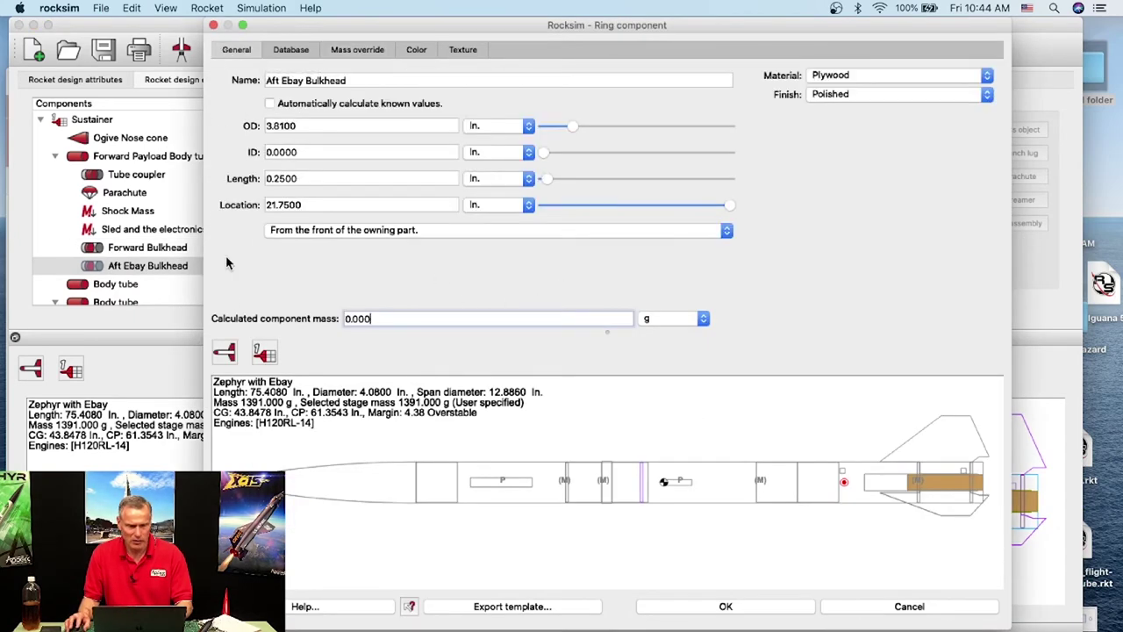
pyautogui.click(273, 205)
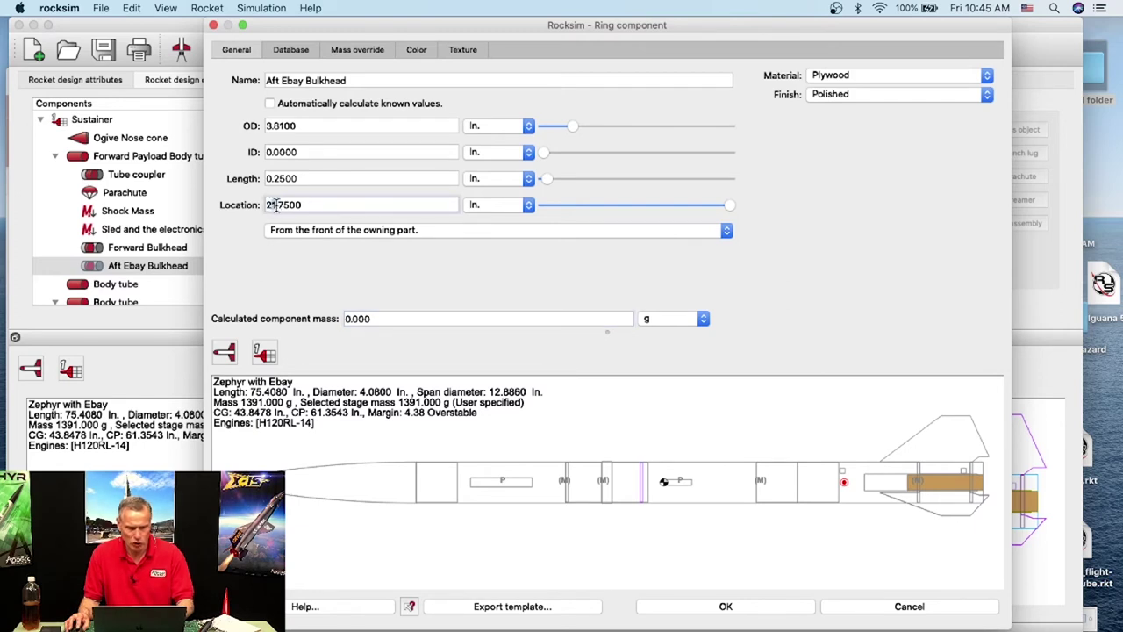
pyautogui.write('2.')
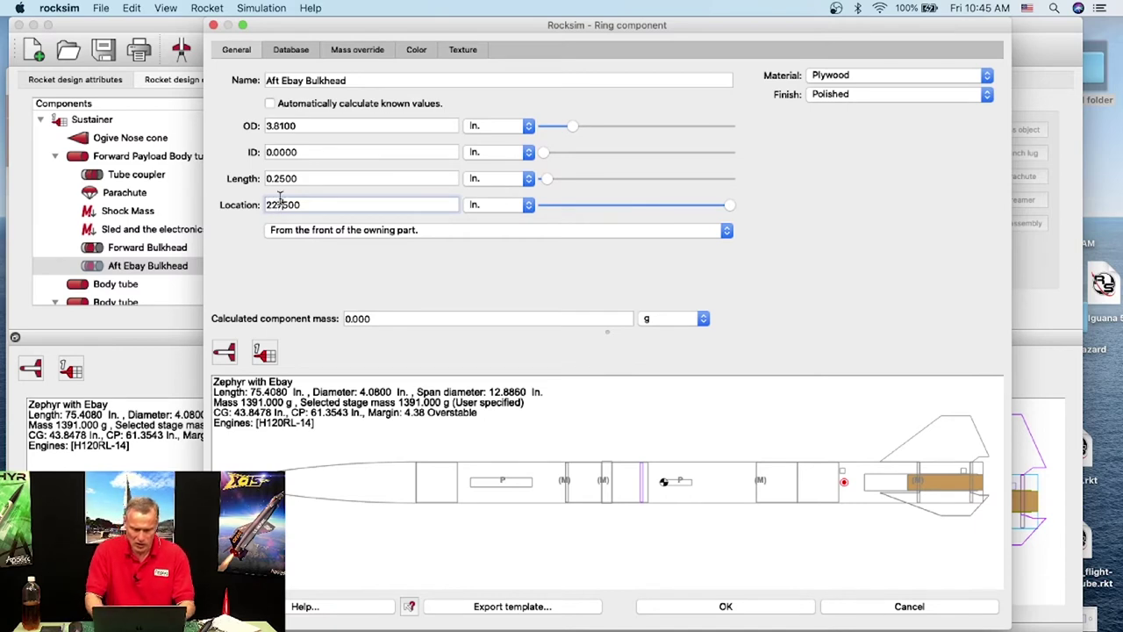
pyautogui.write('5')
pyautogui.press('Tab')
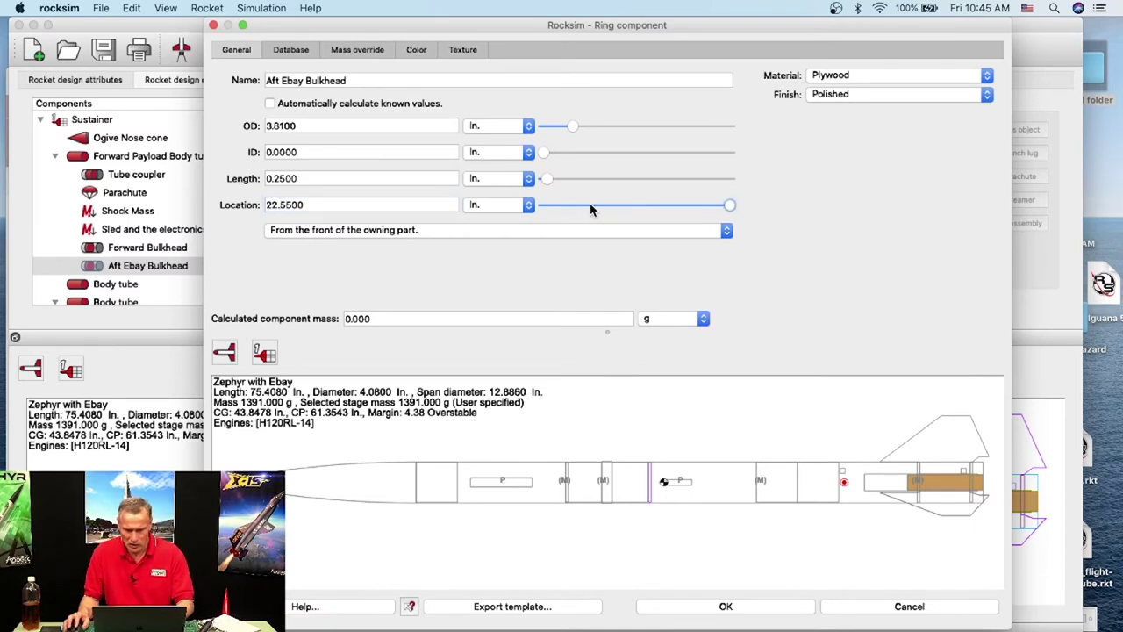
# Check the Aft Ebay Bulkhead against the coupler's rear end in the preview and correct its location to 22.25 in.
pyautogui.rightClick(662, 486)
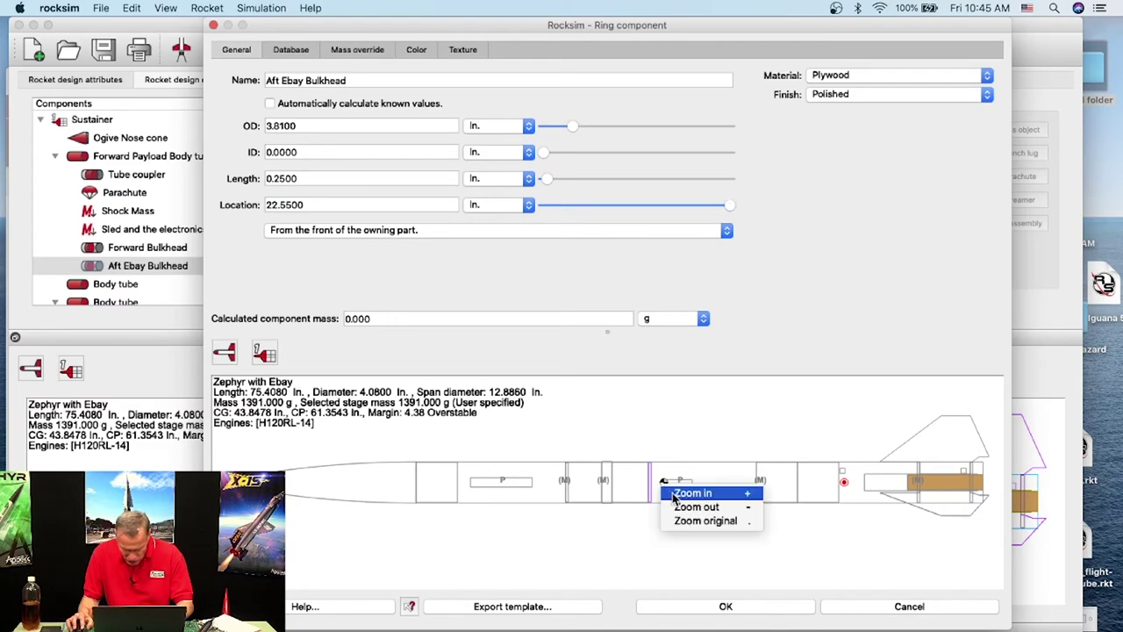
pyautogui.click(680, 494)
pyautogui.rightClick(747, 499)
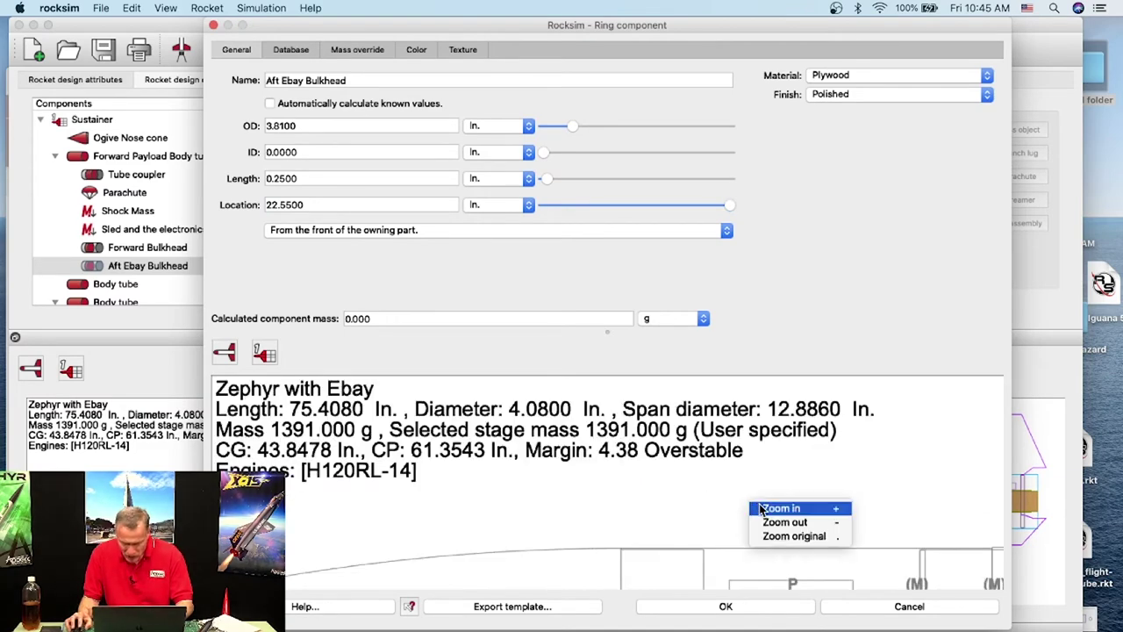
pyautogui.click(755, 509)
pyautogui.moveTo(891, 505); pyautogui.dragTo(383, 439)
pyautogui.moveTo(802, 518)
pyautogui.mouseDown()
pyautogui.moveTo(574, 439)
pyautogui.moveTo(542, 391)
pyautogui.mouseUp()
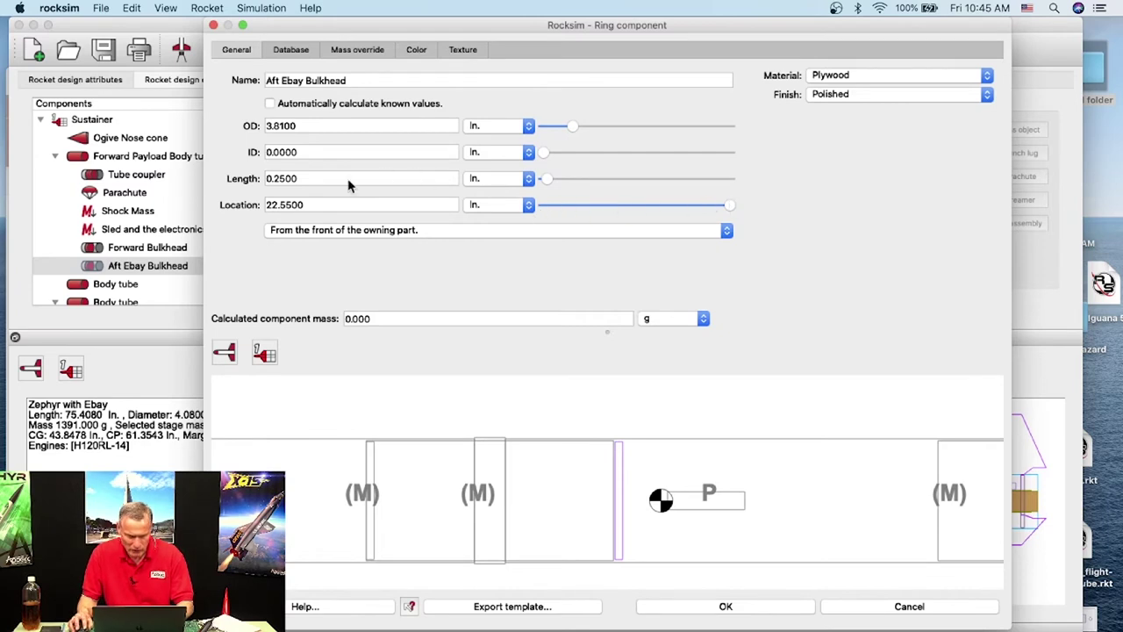
pyautogui.click(282, 204)
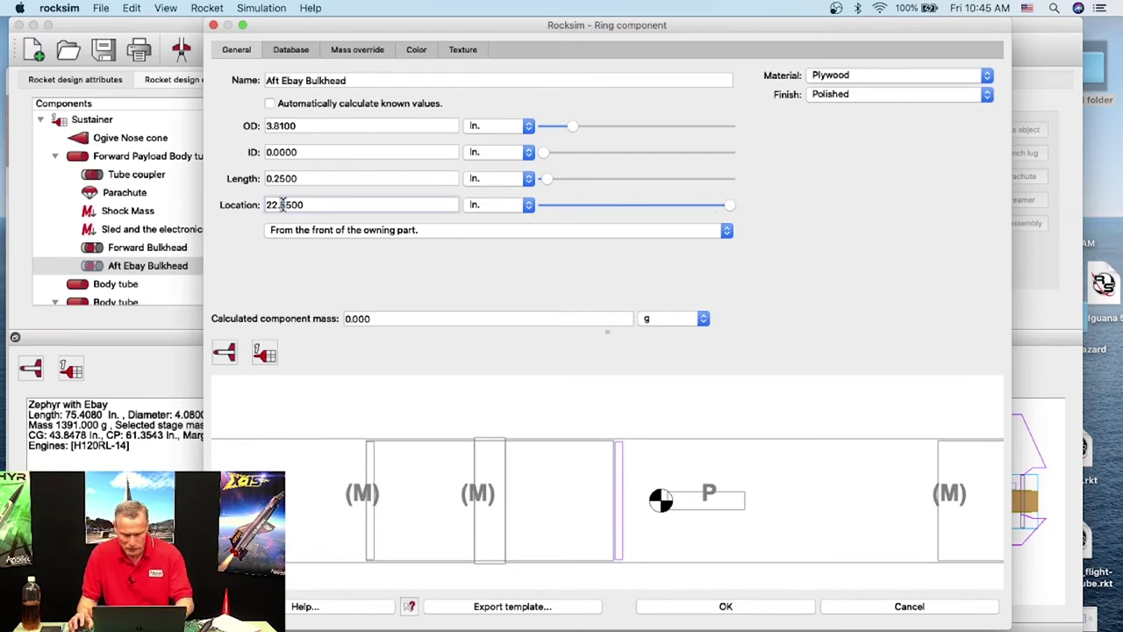
pyautogui.write('2')
pyautogui.press('Tab')
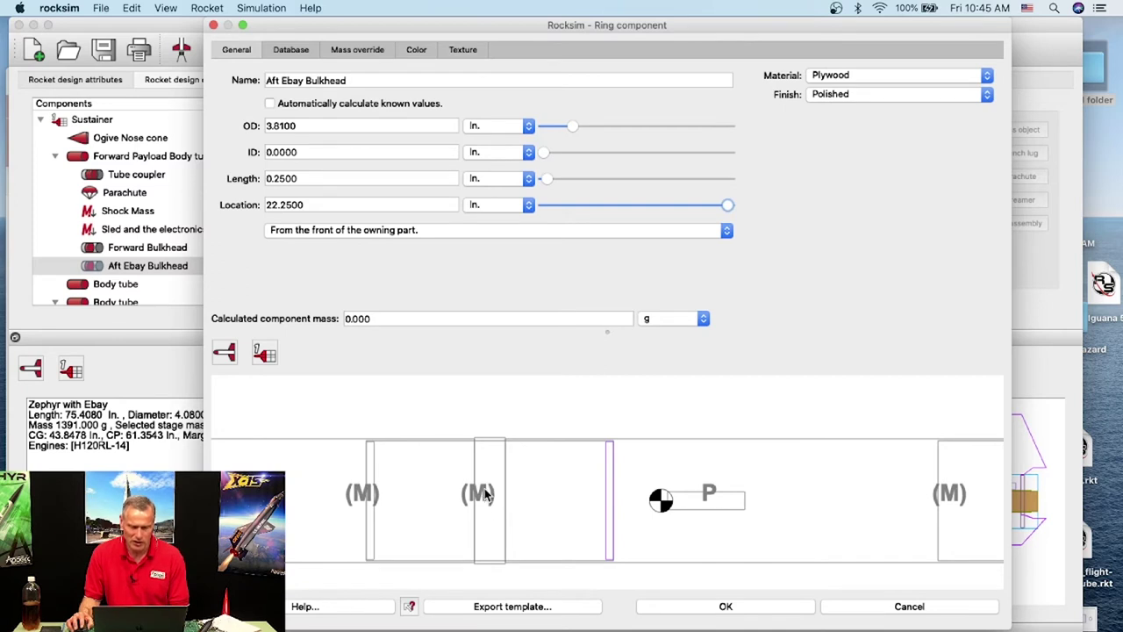
pyautogui.click(762, 606)
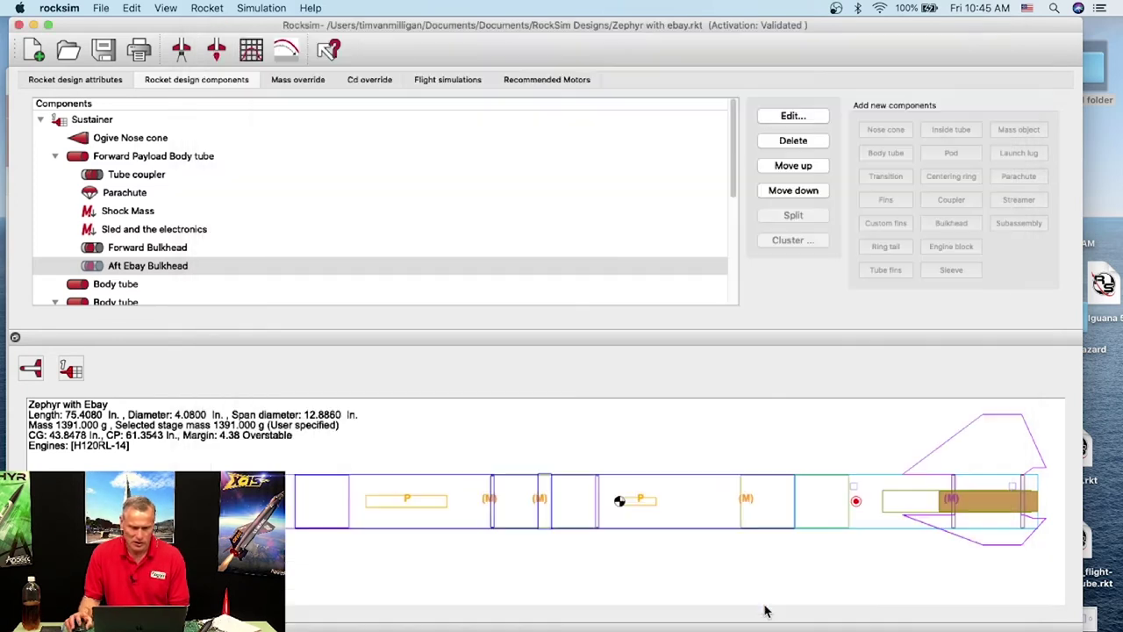
# Set the location of the Sled and the electronics mass object to 18.625 in from the front of the owning part.
pyautogui.click(131, 233)
pyautogui.doubleClick(131, 233)
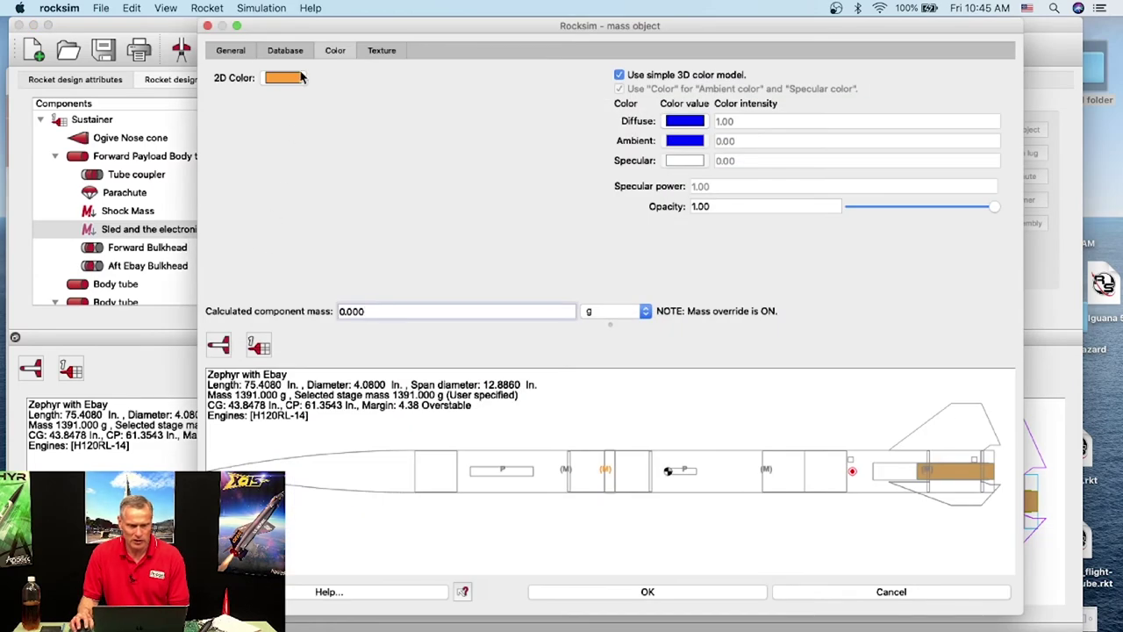
pyautogui.click(220, 53)
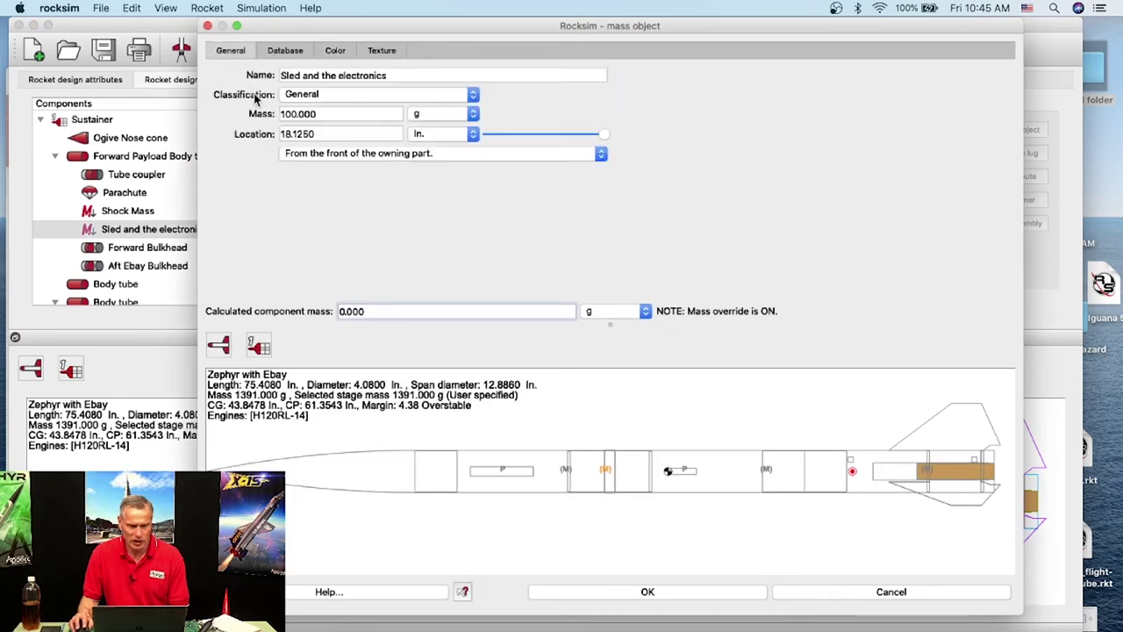
pyautogui.click(293, 134)
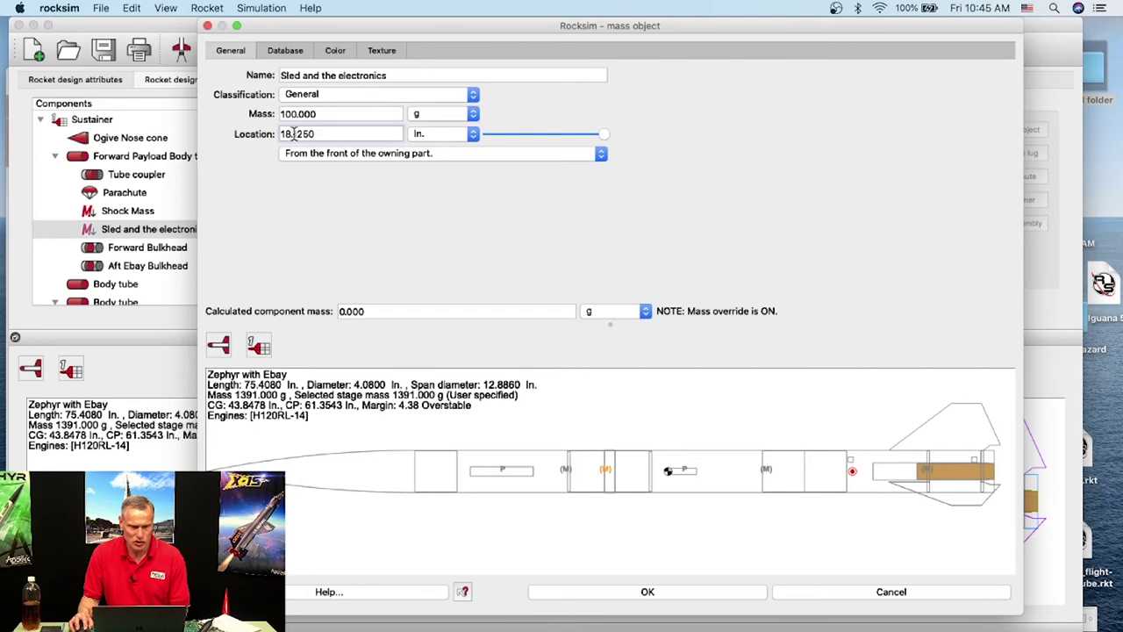
pyautogui.write('6')
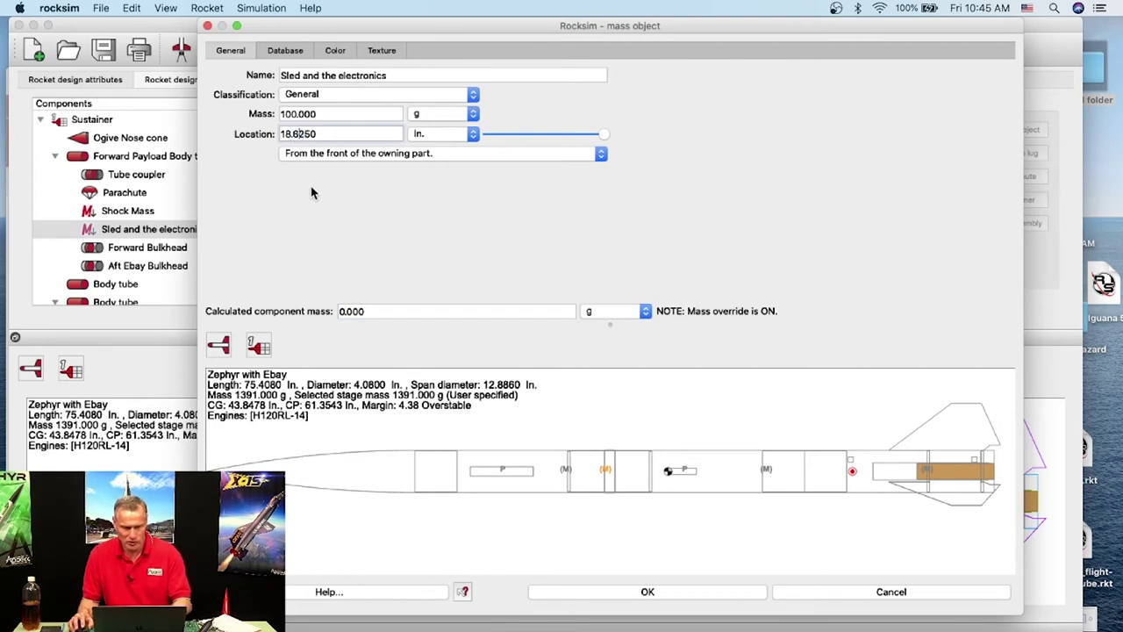
pyautogui.press('Tab')
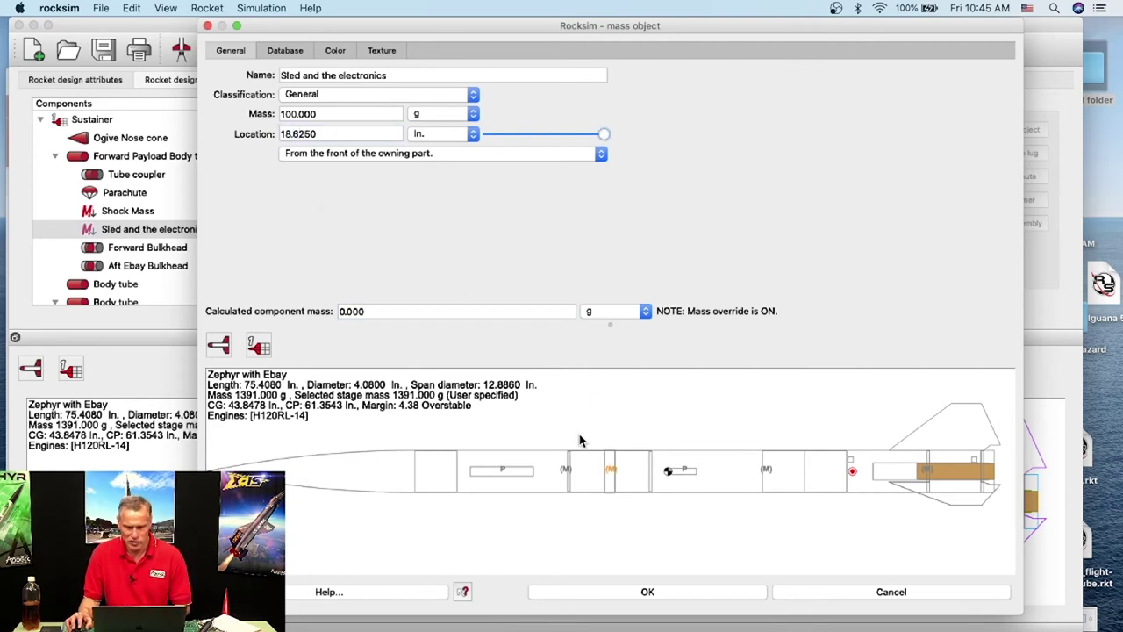
pyautogui.click(678, 595)
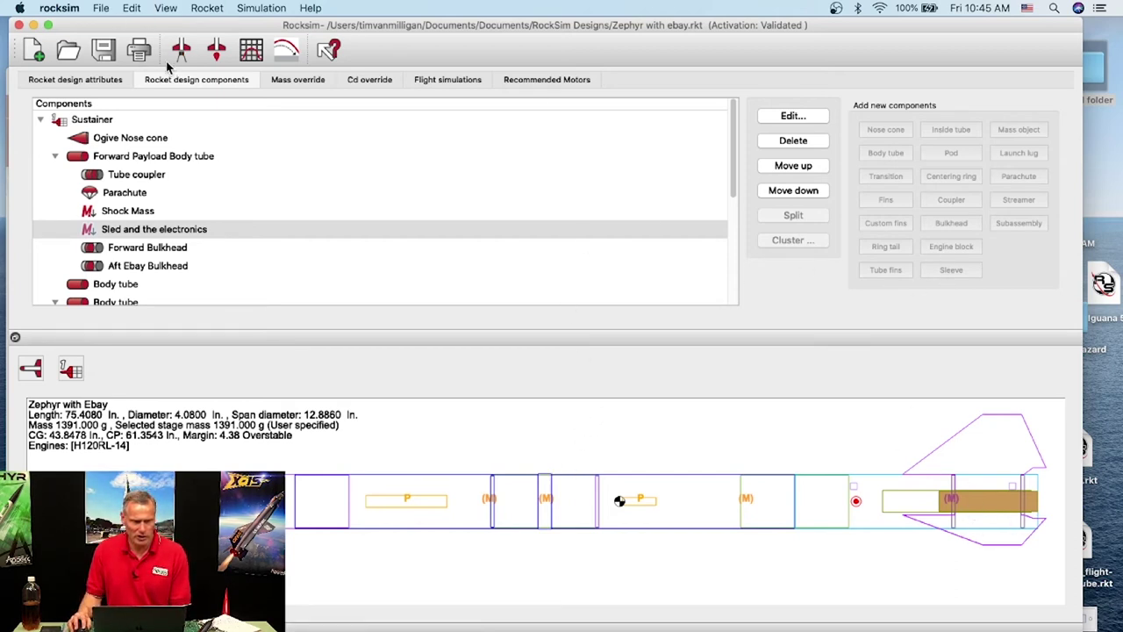
# Go to the flight simulations, open the simulation properties for a new launch and enlarge the dialog.
pyautogui.click(449, 80)
pyautogui.scroll(-1, 400, 198)
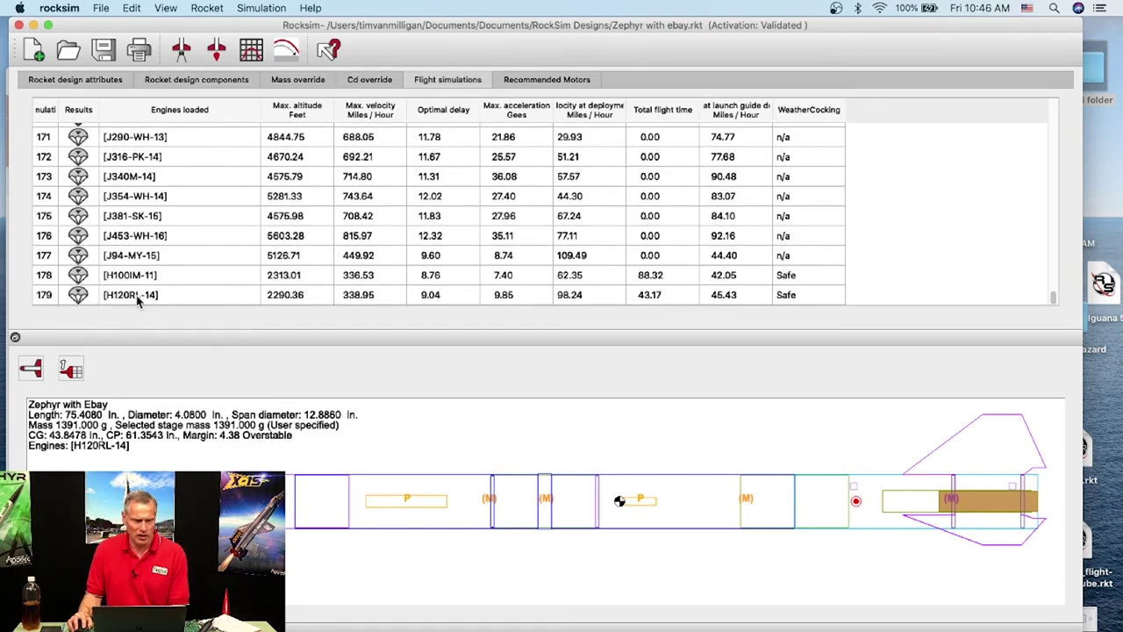
pyautogui.click(182, 53)
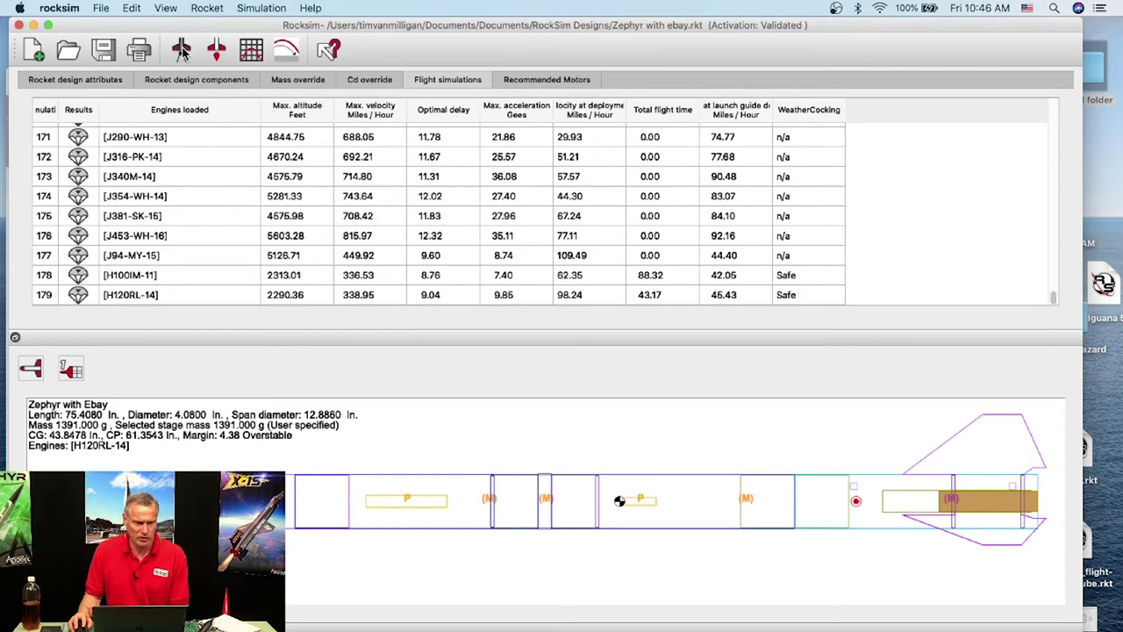
pyautogui.moveTo(290, 92); pyautogui.dragTo(250, 81)
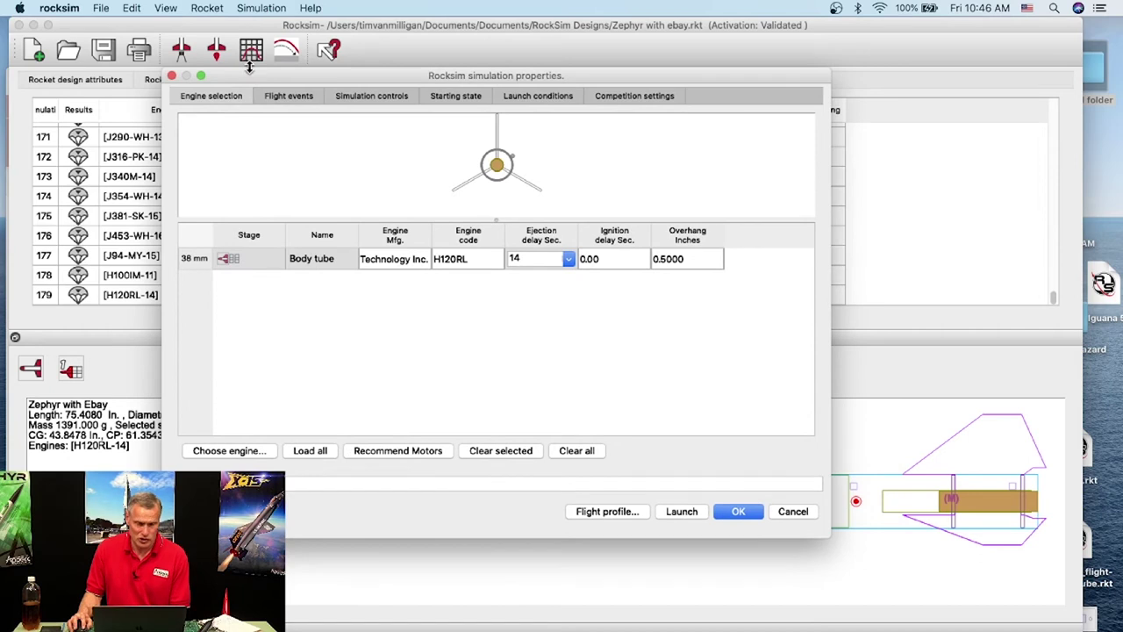
pyautogui.moveTo(244, 72); pyautogui.dragTo(222, 25)
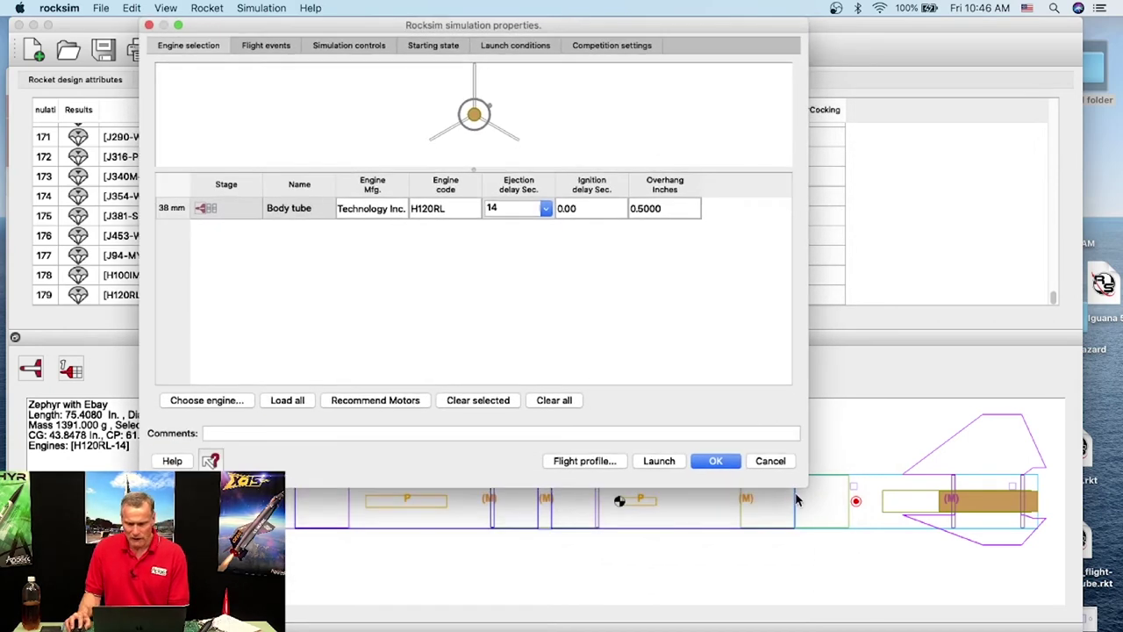
pyautogui.moveTo(802, 482); pyautogui.dragTo(978, 592)
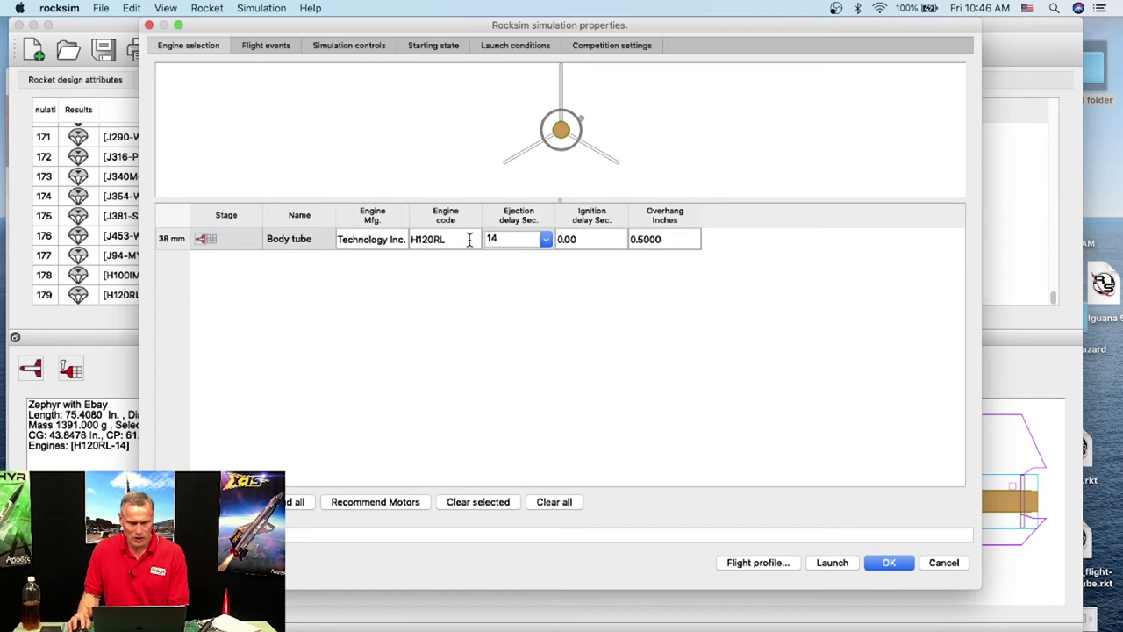
# Set the drogue parachute's flight event to deploy at max. ejection delay.
pyautogui.click(268, 46)
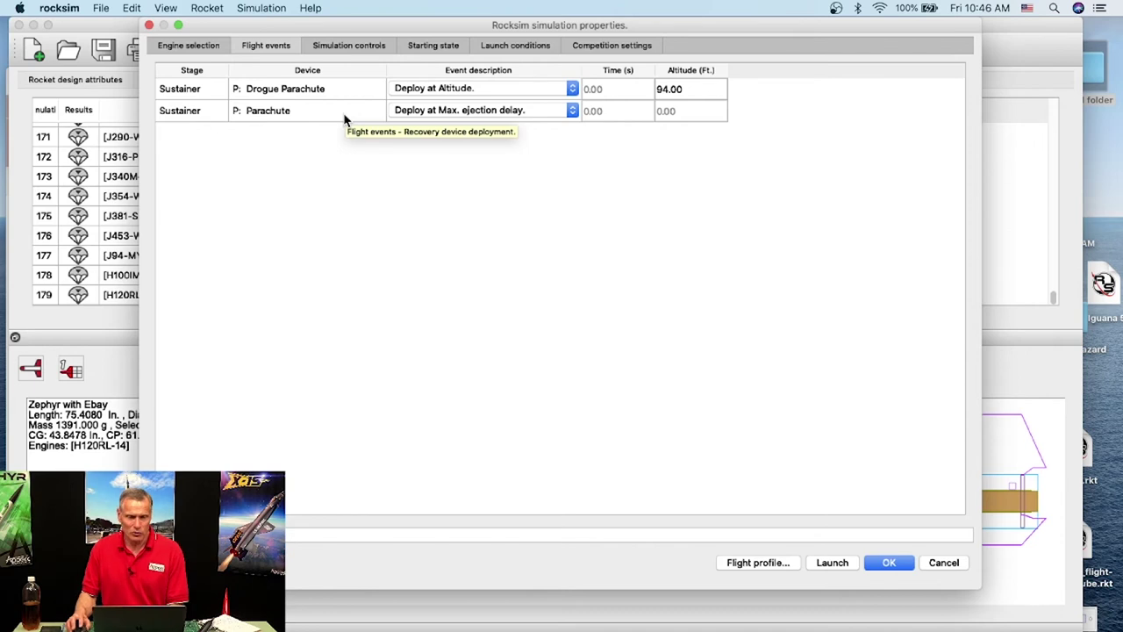
pyautogui.click(441, 89)
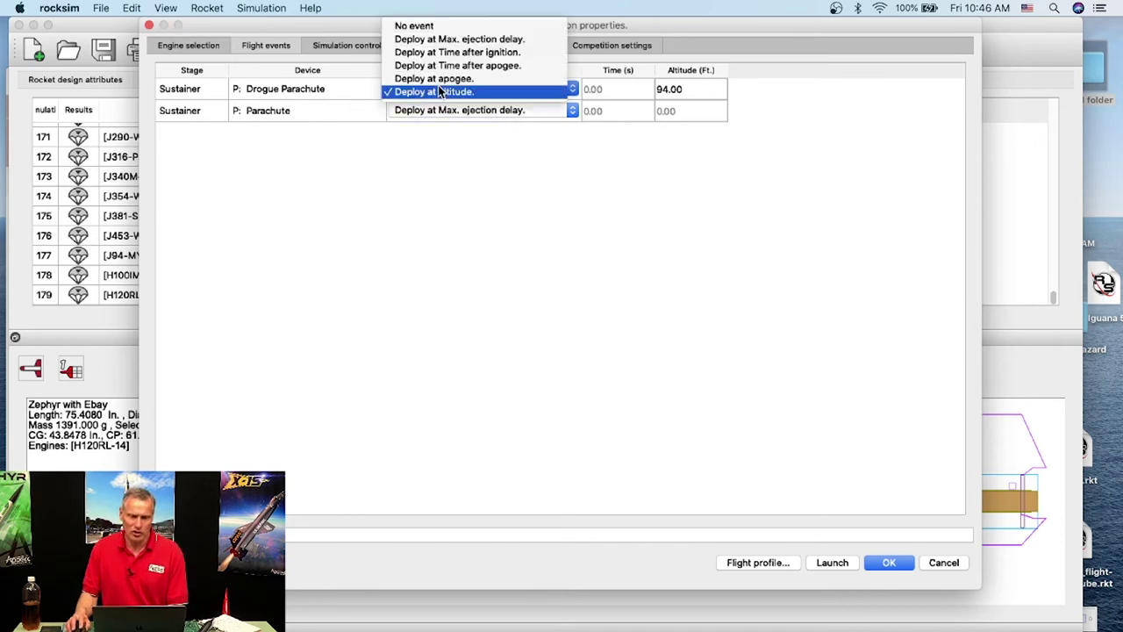
pyautogui.click(443, 39)
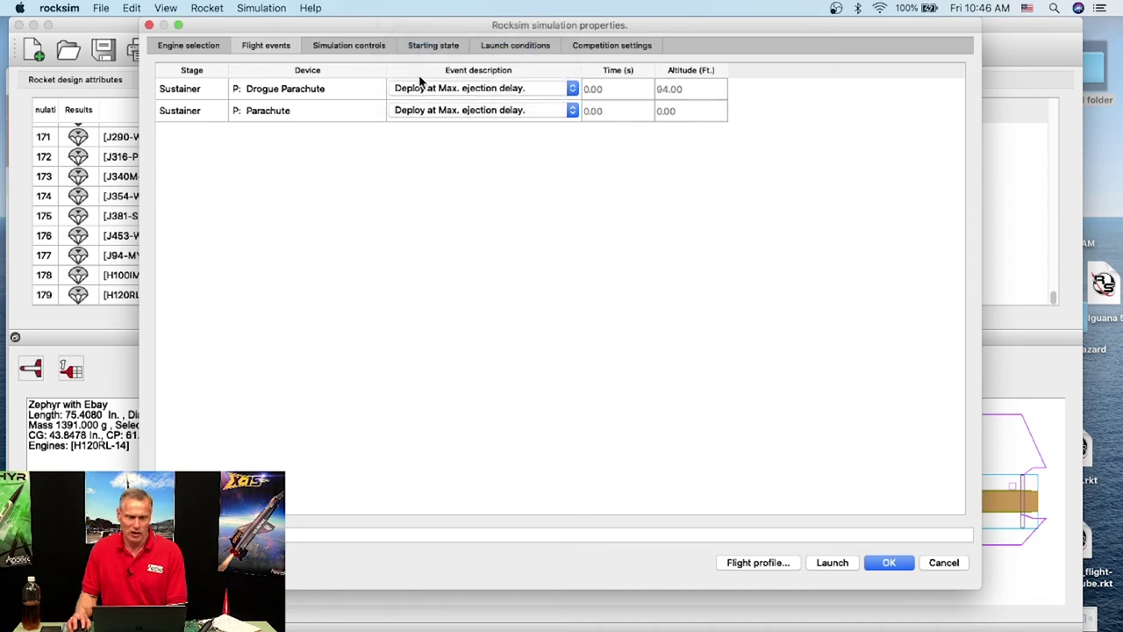
# Set the main parachute's flight event to deploy at altitude, with a deployment altitude of 94 ft.
pyautogui.click(454, 112)
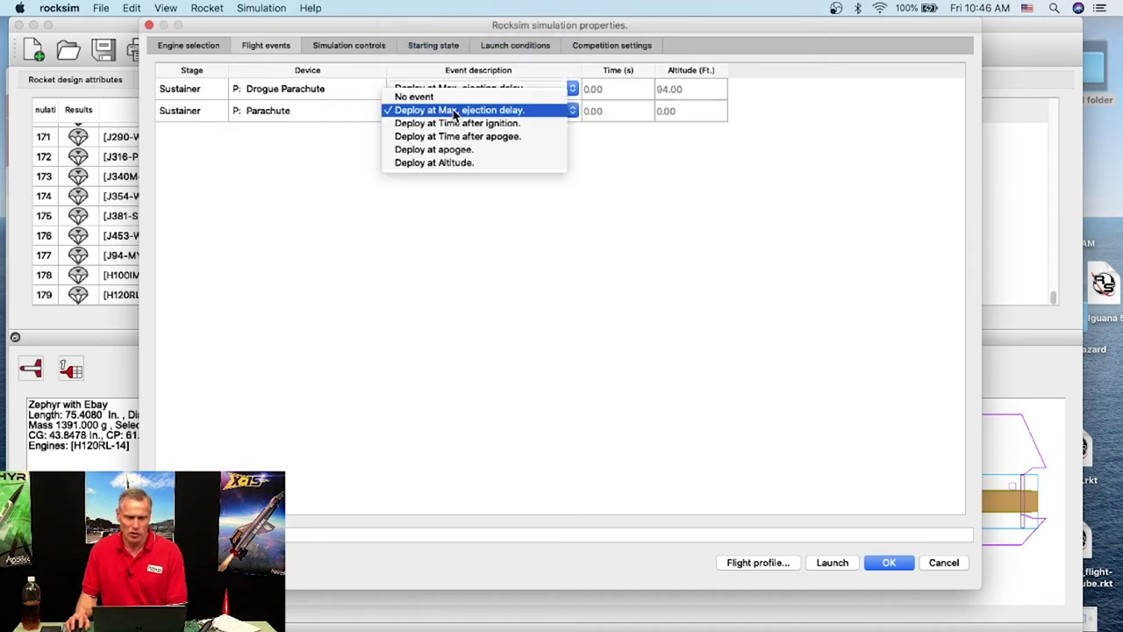
pyautogui.click(464, 163)
pyautogui.click(693, 112)
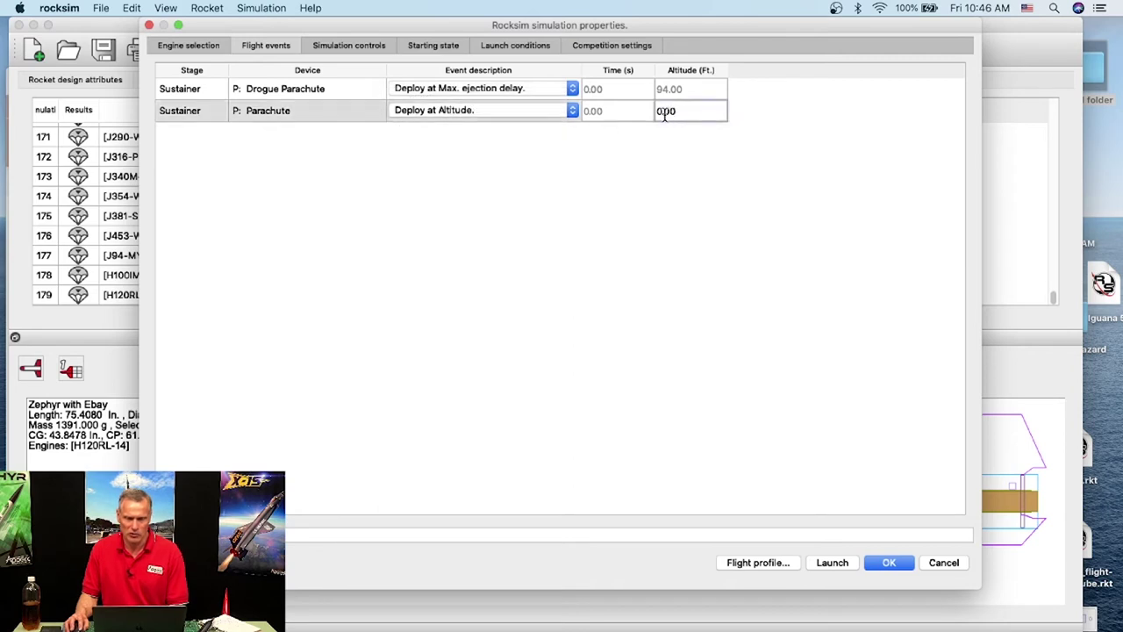
pyautogui.press('BackSpace')
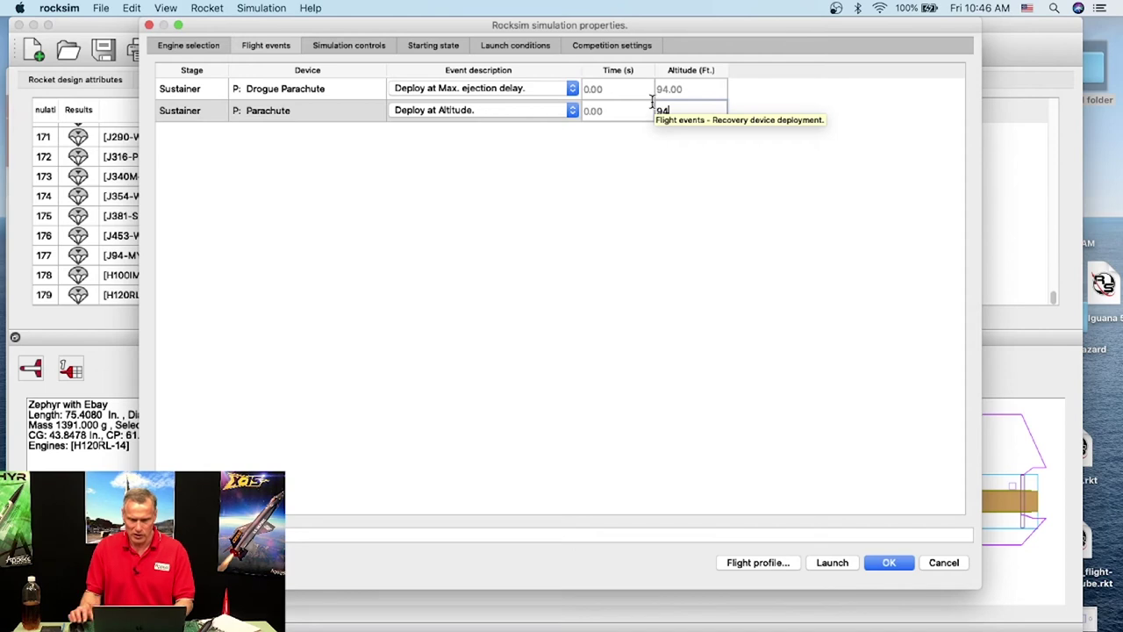
pyautogui.write('94')
pyautogui.press('Return')
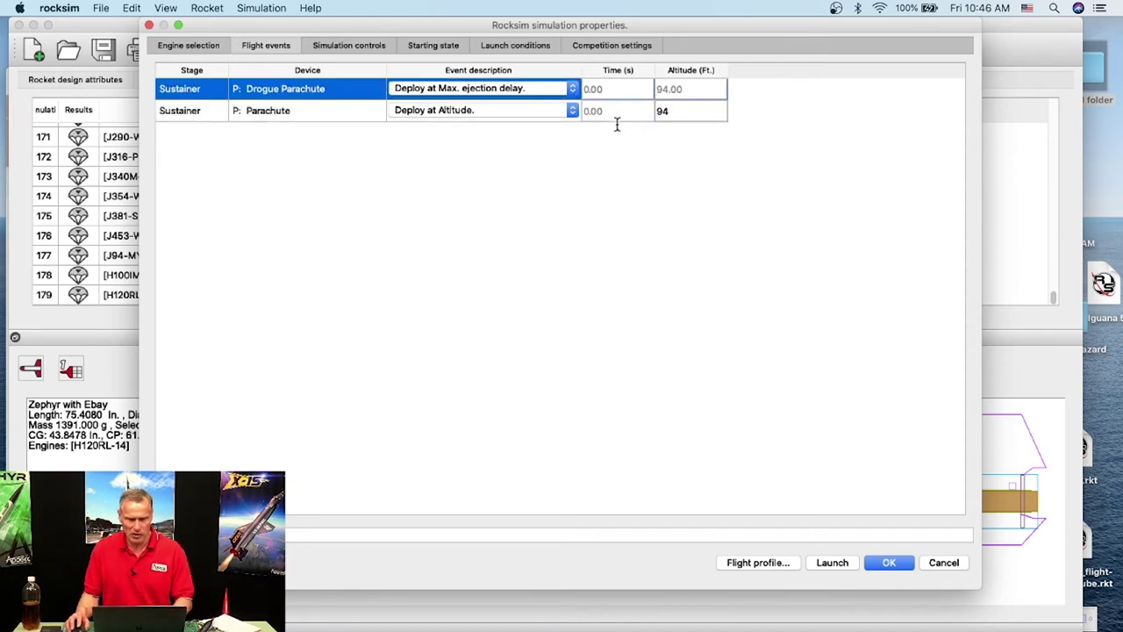
# Check the launch guide settings in the starting state and run the simulation to its 2D flight profile.
pyautogui.click(520, 46)
pyautogui.click(452, 46)
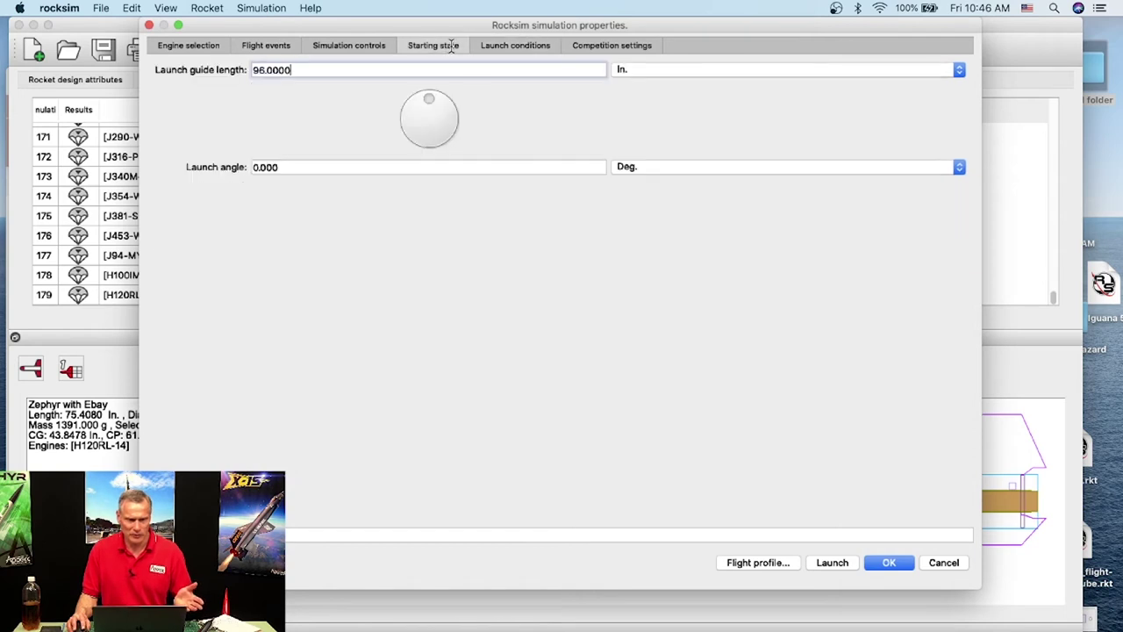
pyautogui.click(760, 563)
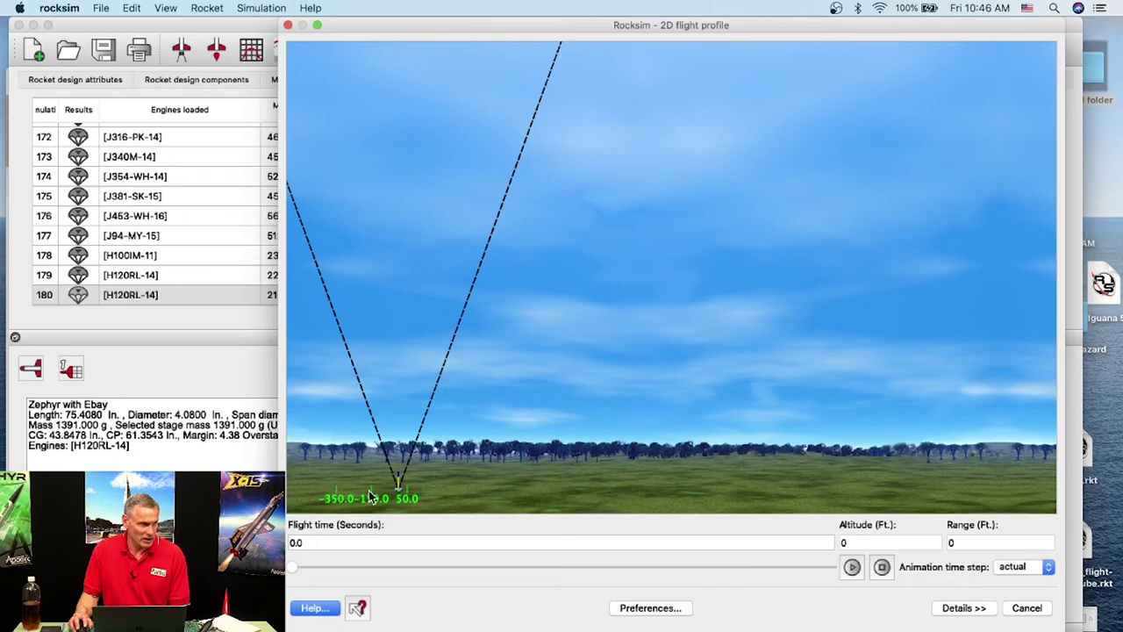
# Play the 2D flight animation, advance it through the descent to landing, and close the flight profile.
pyautogui.click(852, 568)
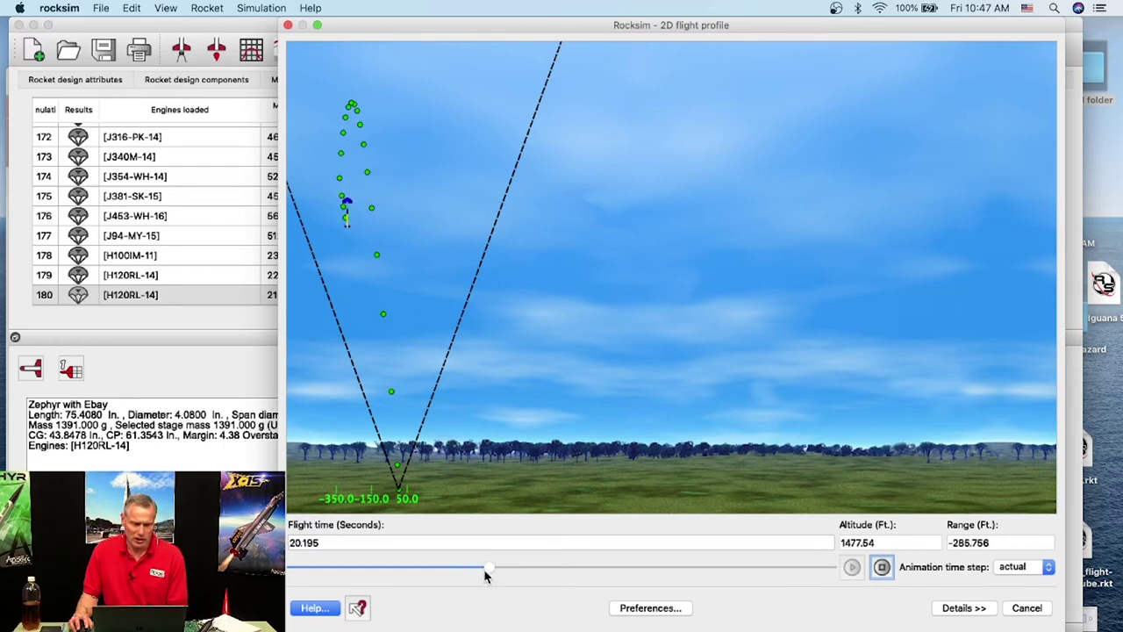
pyautogui.moveTo(498, 568); pyautogui.dragTo(648, 573)
pyautogui.moveTo(663, 567); pyautogui.dragTo(759, 569)
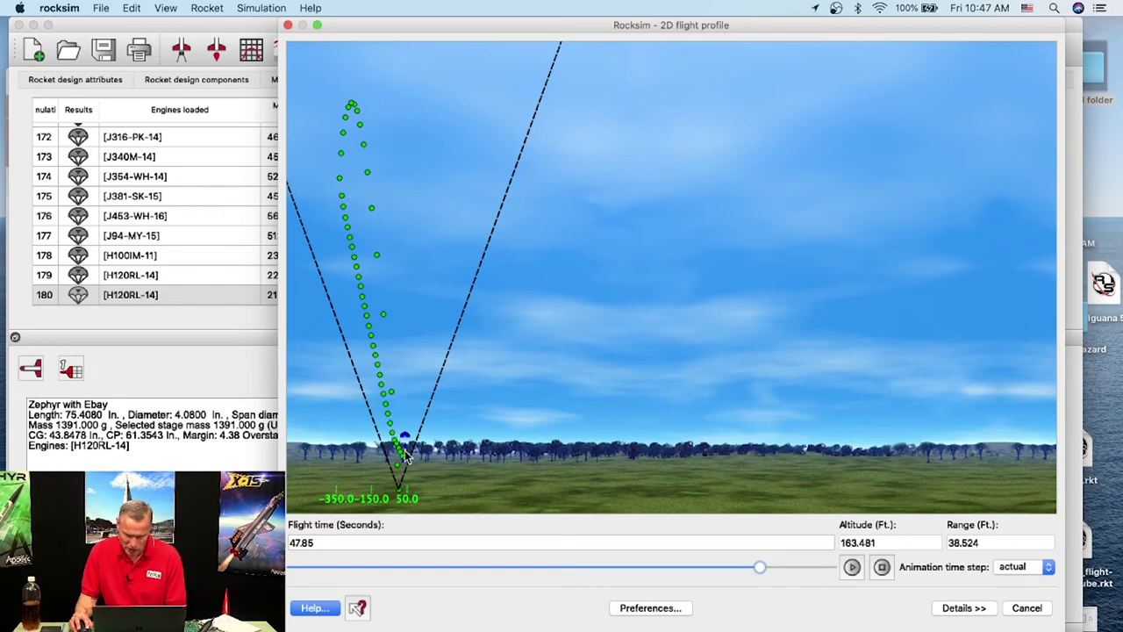
pyautogui.moveTo(760, 570); pyautogui.dragTo(839, 569)
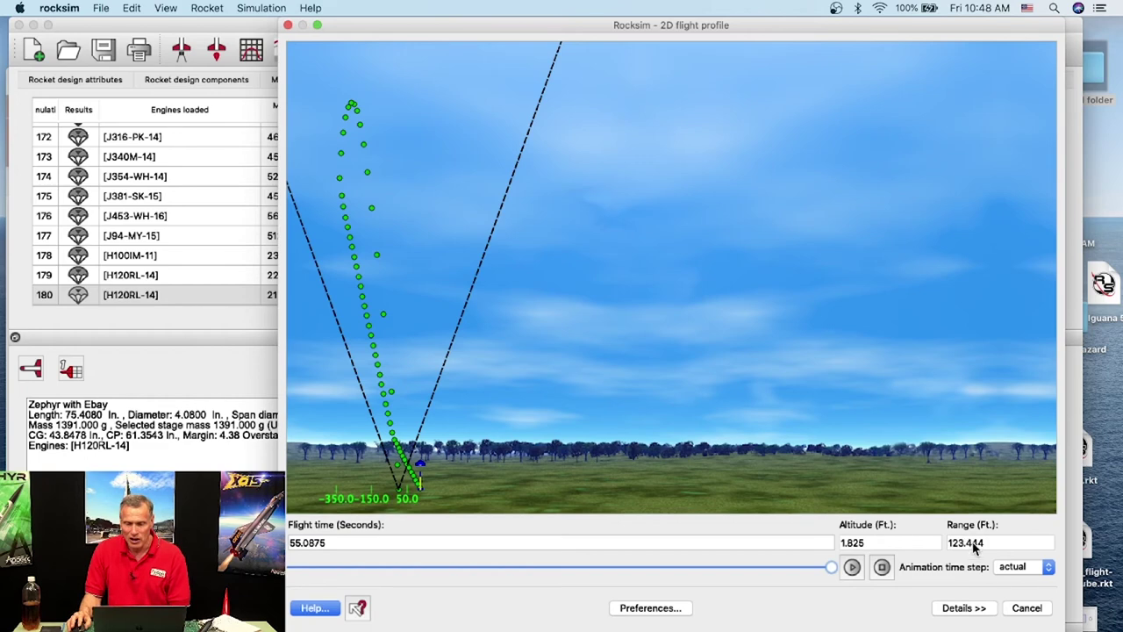
pyautogui.click(1024, 607)
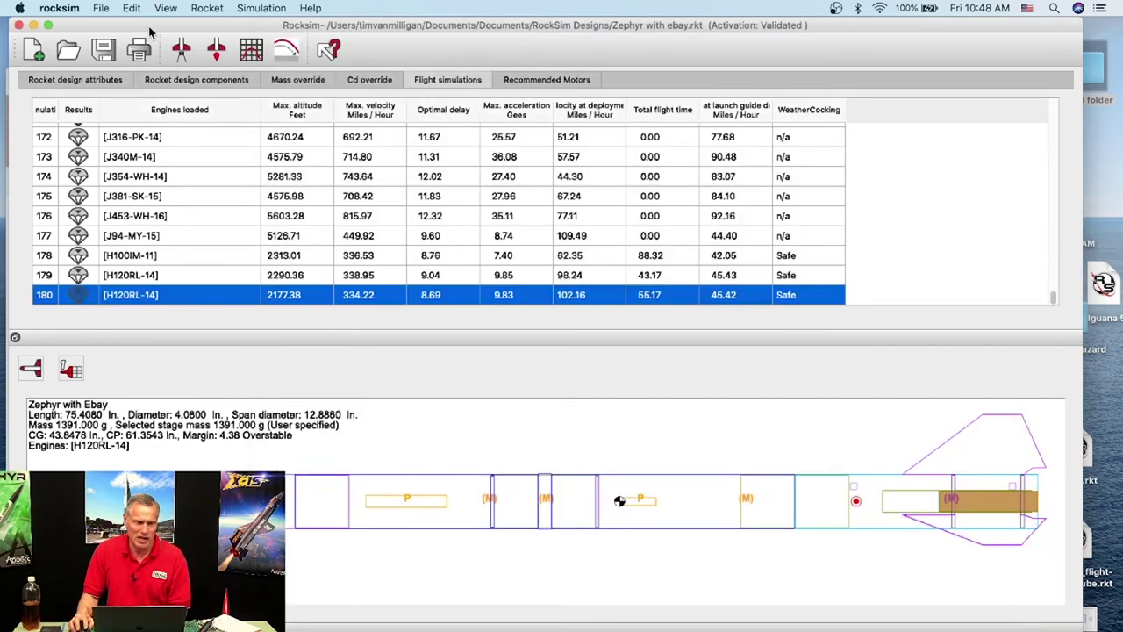
# Prepare another launch with the drogue parachute's event set to No event and run it to the 2D flight profile.
pyautogui.click(183, 53)
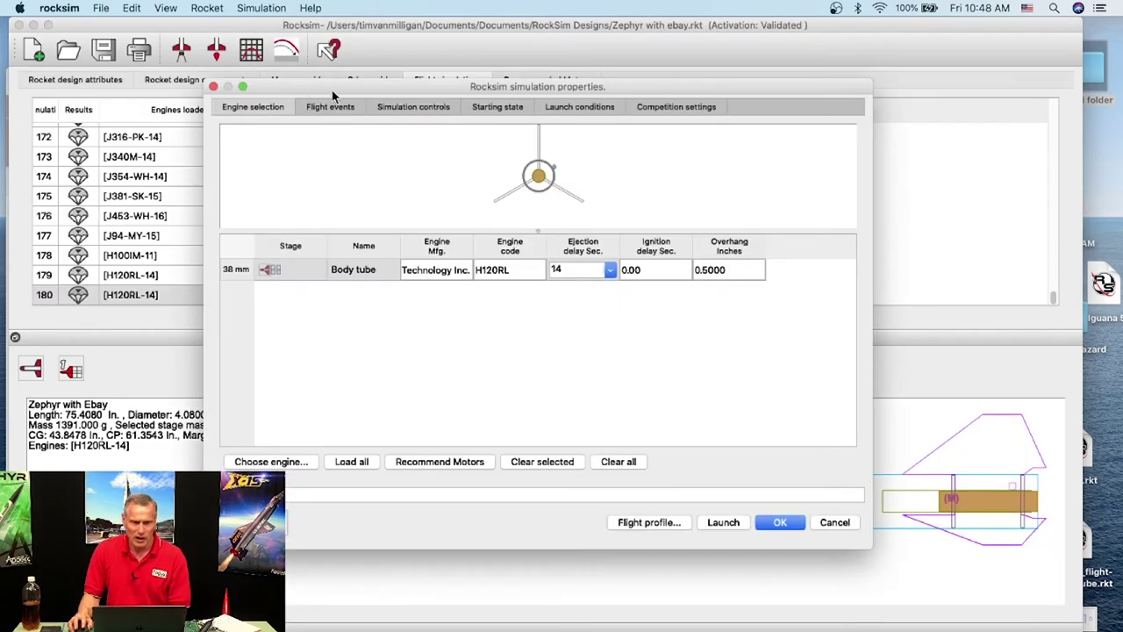
pyautogui.click(327, 106)
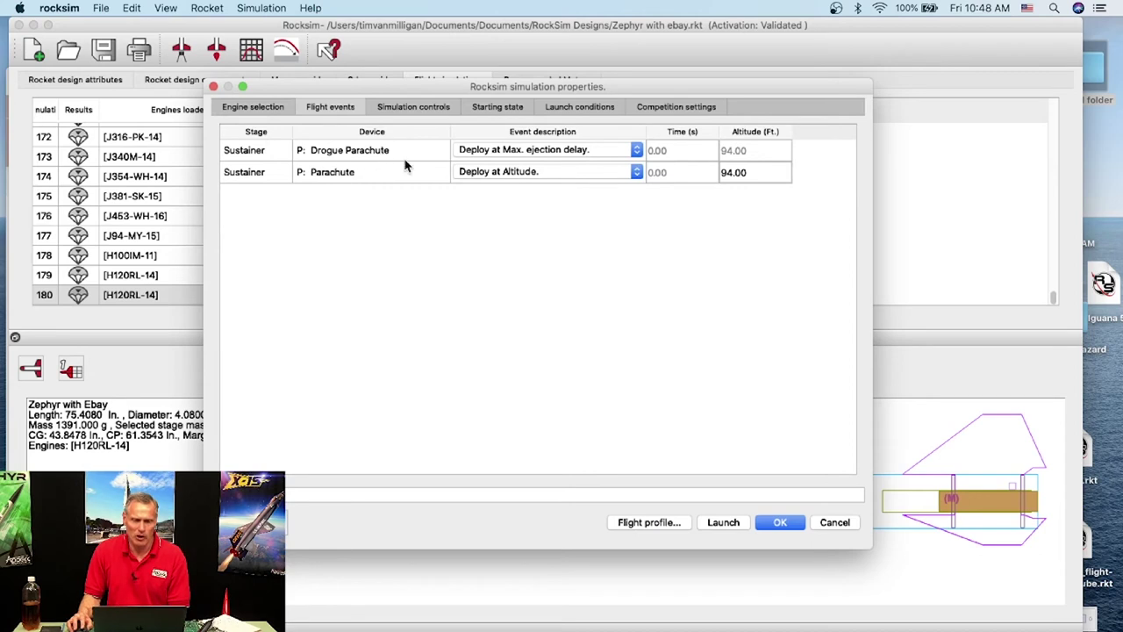
pyautogui.click(487, 154)
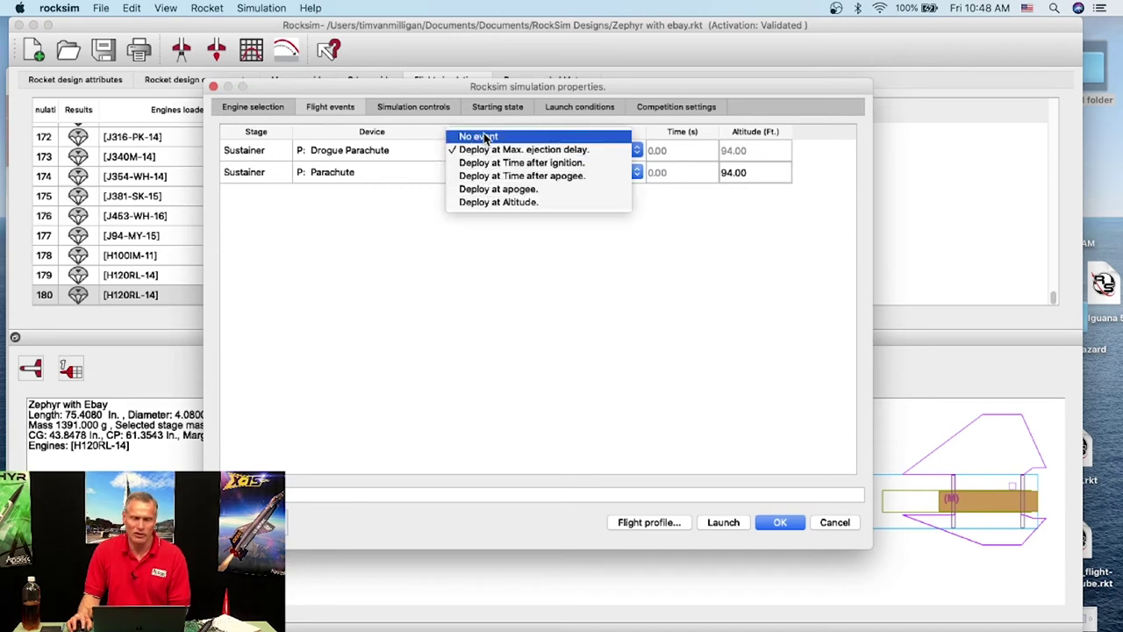
pyautogui.click(484, 136)
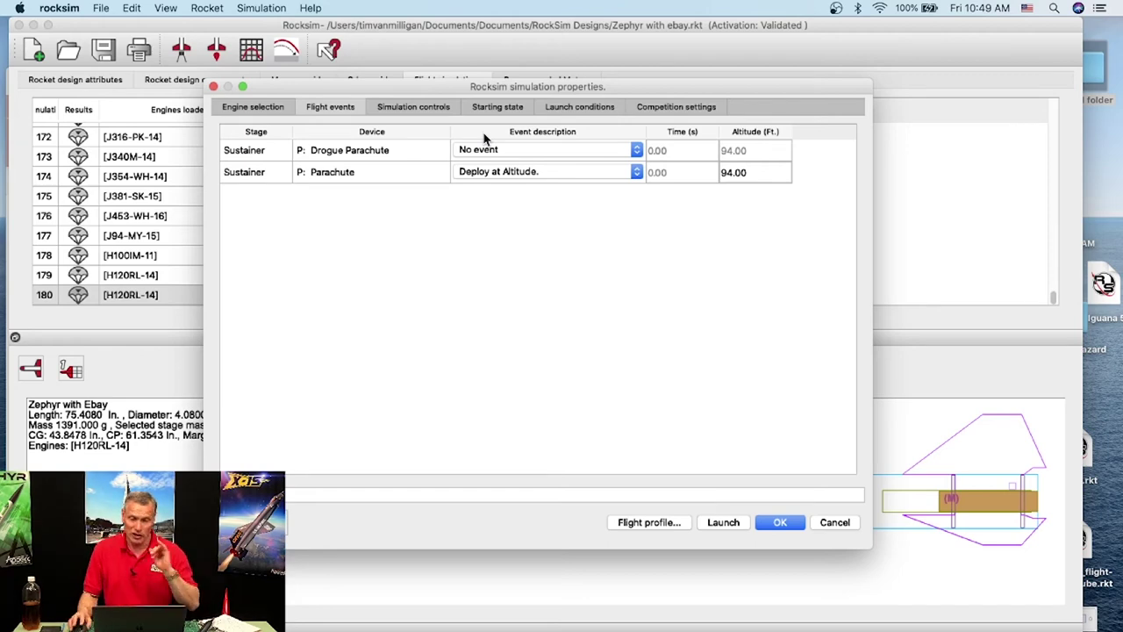
pyautogui.click(641, 523)
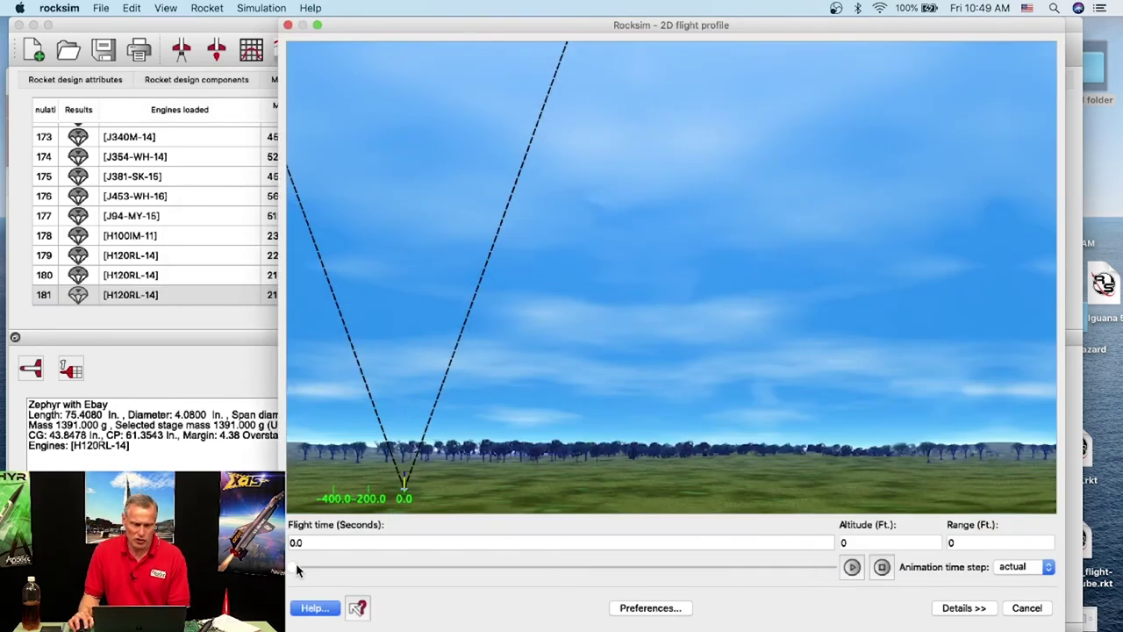
# Advance the flight to landing, return to about 22.9 s before main deployment, examine the velocity in the flight details, and close the profile.
pyautogui.moveTo(299, 572); pyautogui.dragTo(835, 560)
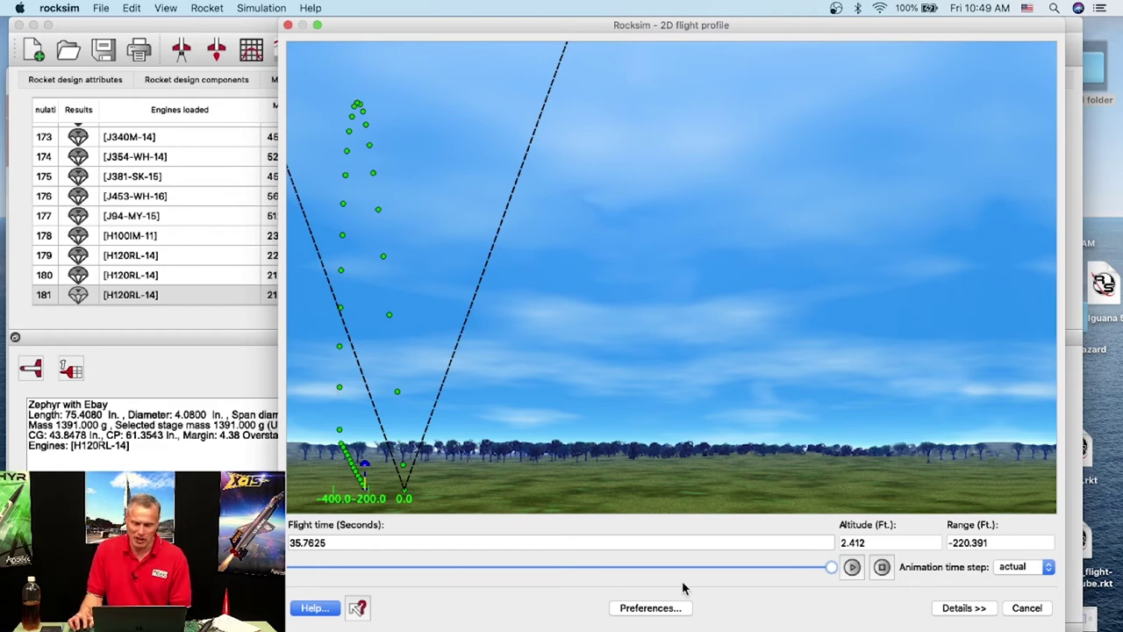
pyautogui.moveTo(834, 567)
pyautogui.mouseDown()
pyautogui.moveTo(620, 567)
pyautogui.moveTo(636, 567)
pyautogui.mouseUp()
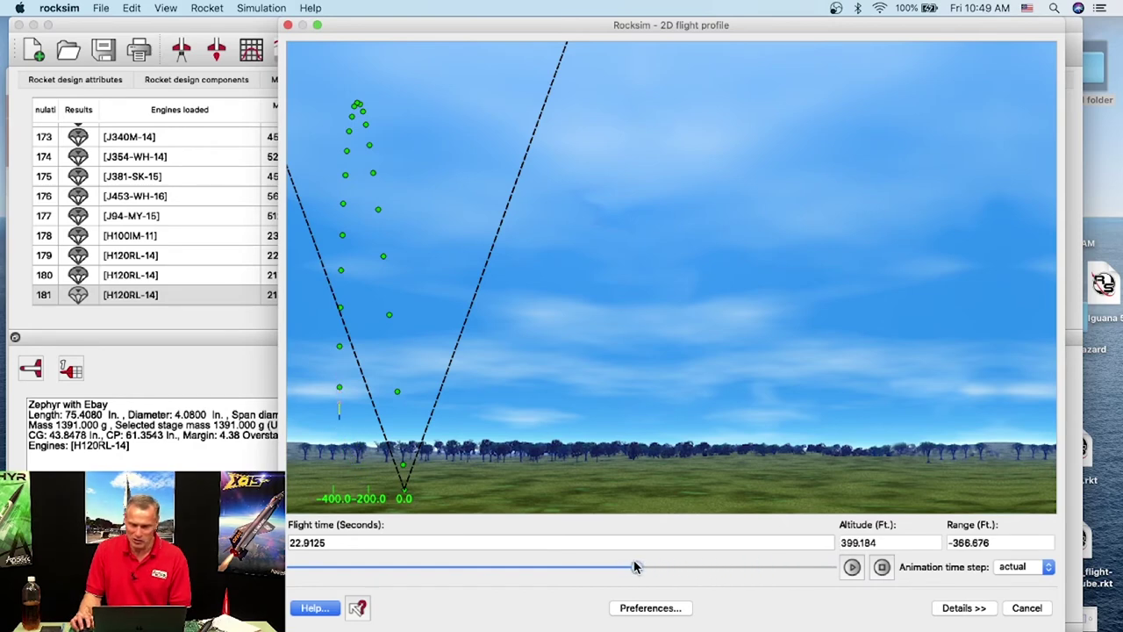
pyautogui.click(960, 611)
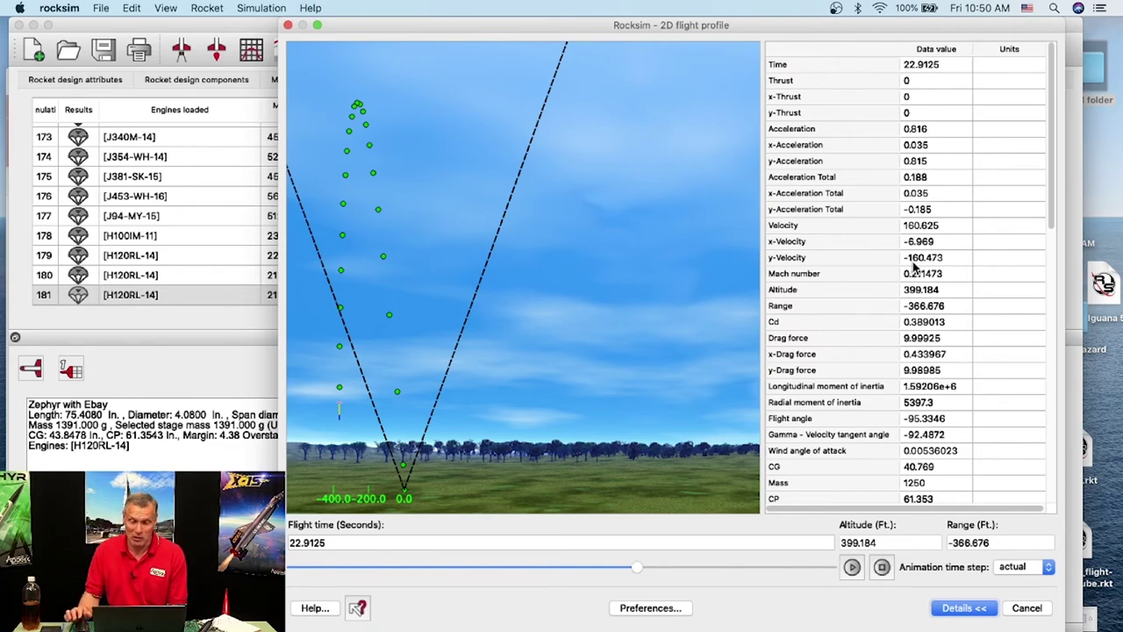
pyautogui.click(1027, 607)
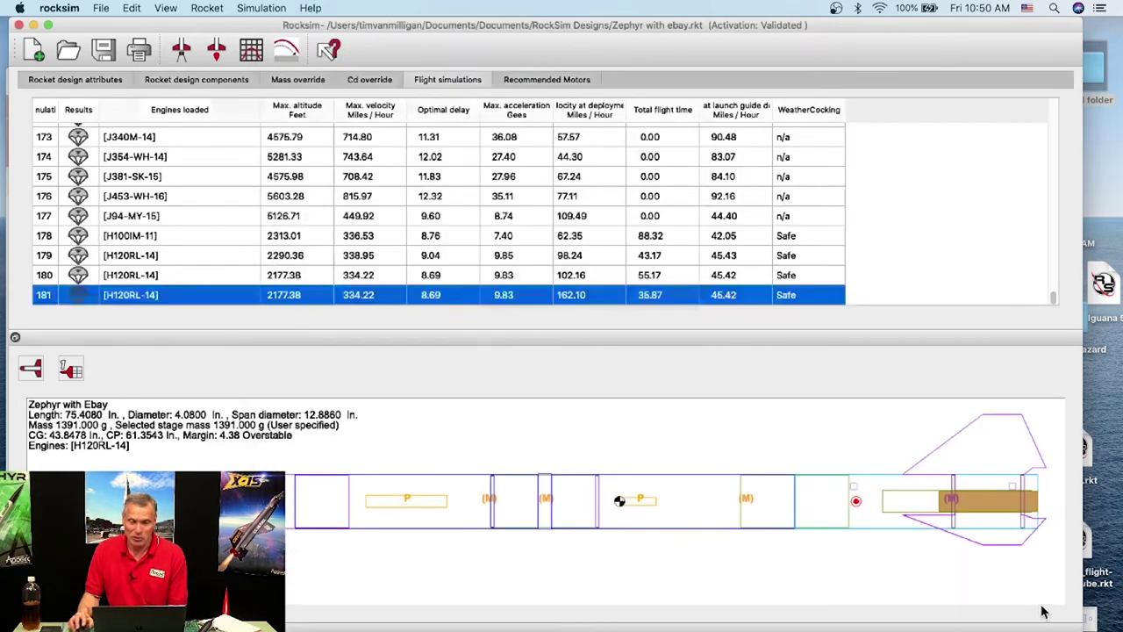
# Prepare another launch with the main parachute set to deploy at apogee and run it to the 2D flight profile.
pyautogui.click(184, 54)
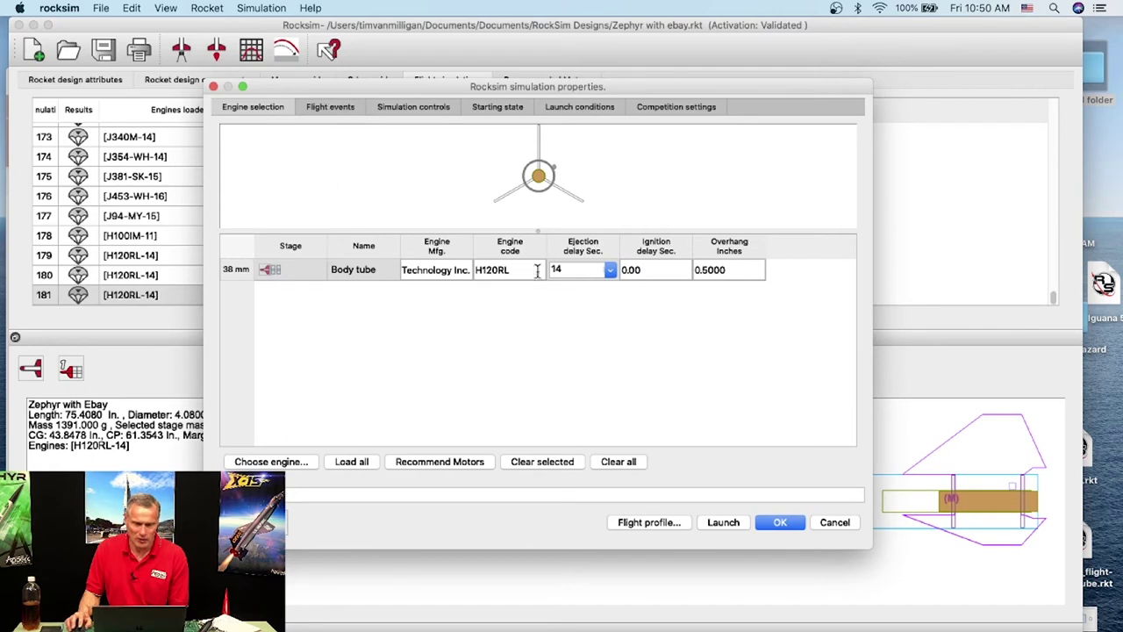
pyautogui.click(331, 107)
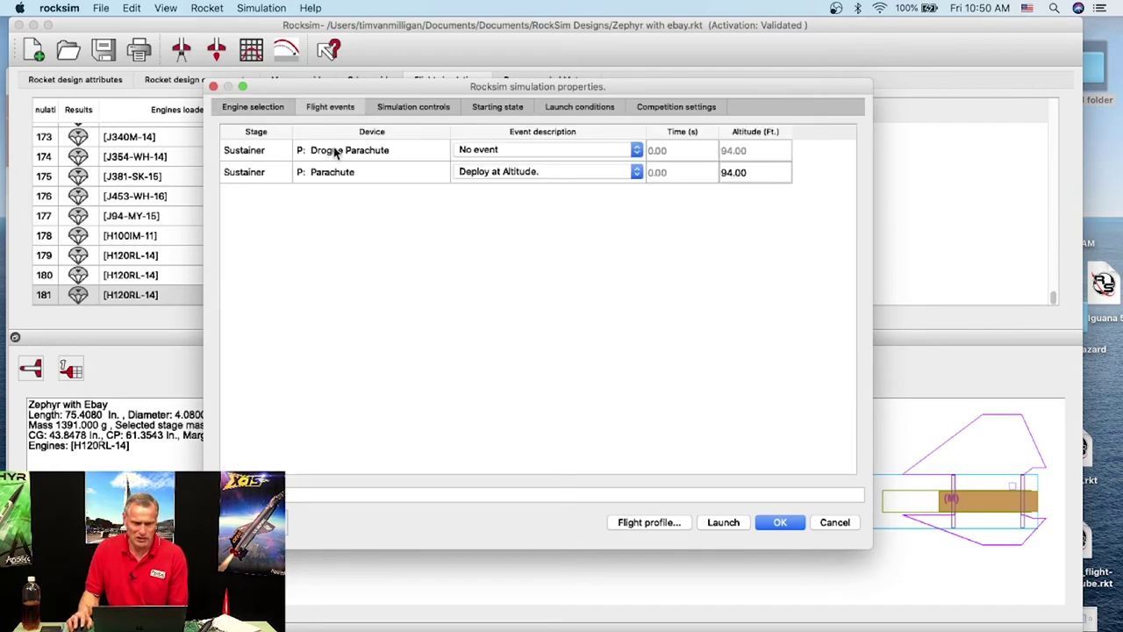
pyautogui.click(544, 173)
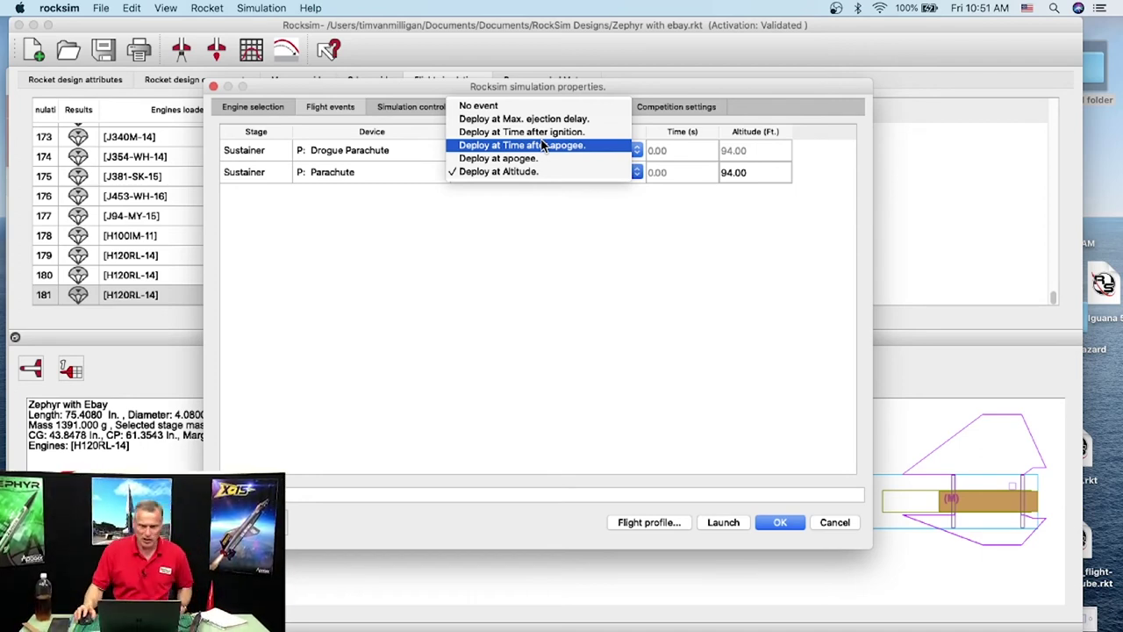
pyautogui.click(553, 159)
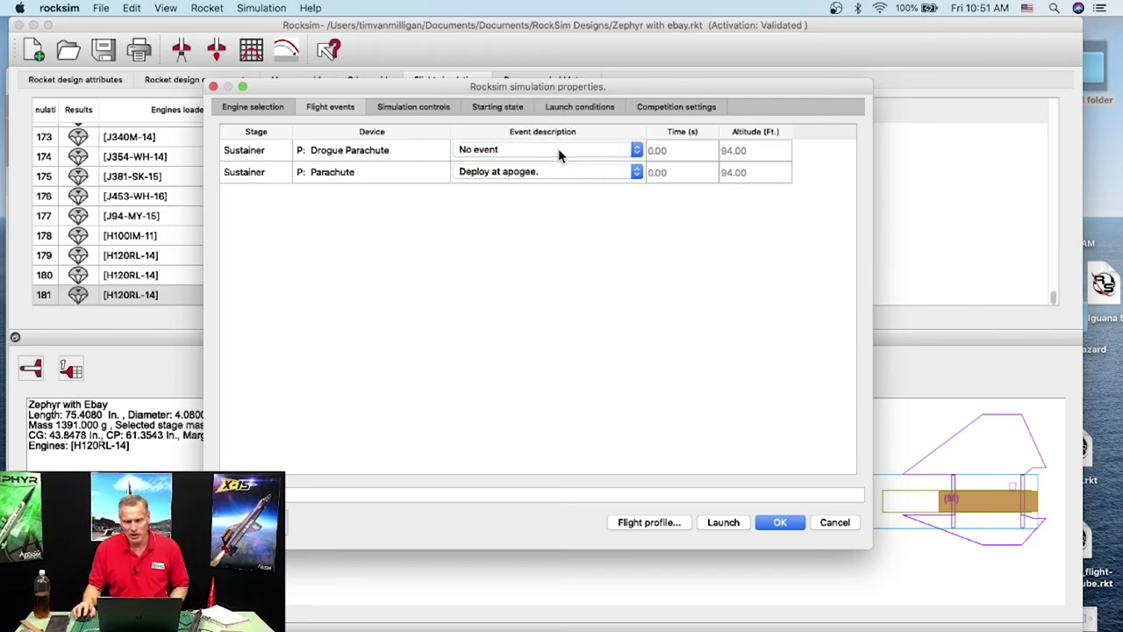
pyautogui.click(647, 522)
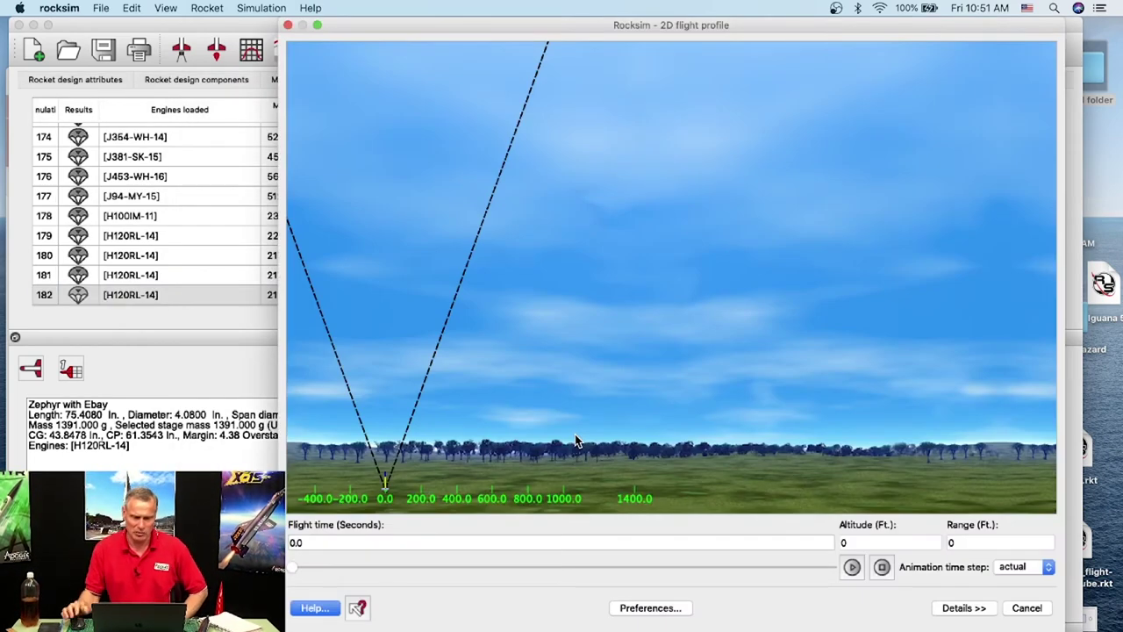
# Advance the apogee-deployment flight to landing to examine its drift range, and close the flight profile.
pyautogui.moveTo(295, 570); pyautogui.dragTo(650, 568)
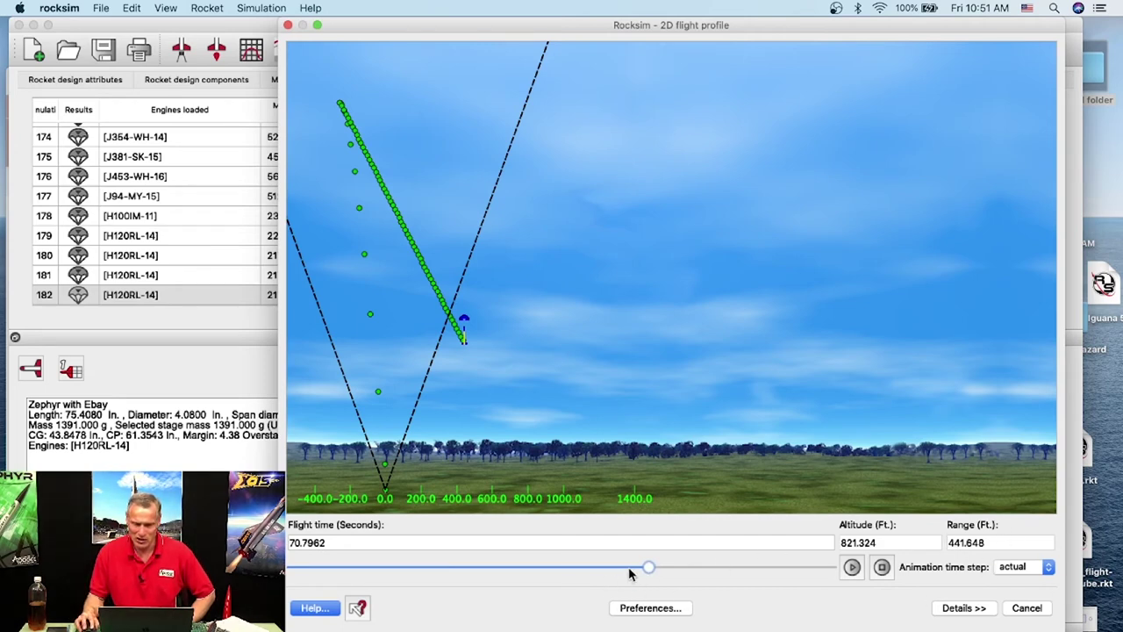
pyautogui.moveTo(650, 569); pyautogui.dragTo(842, 586)
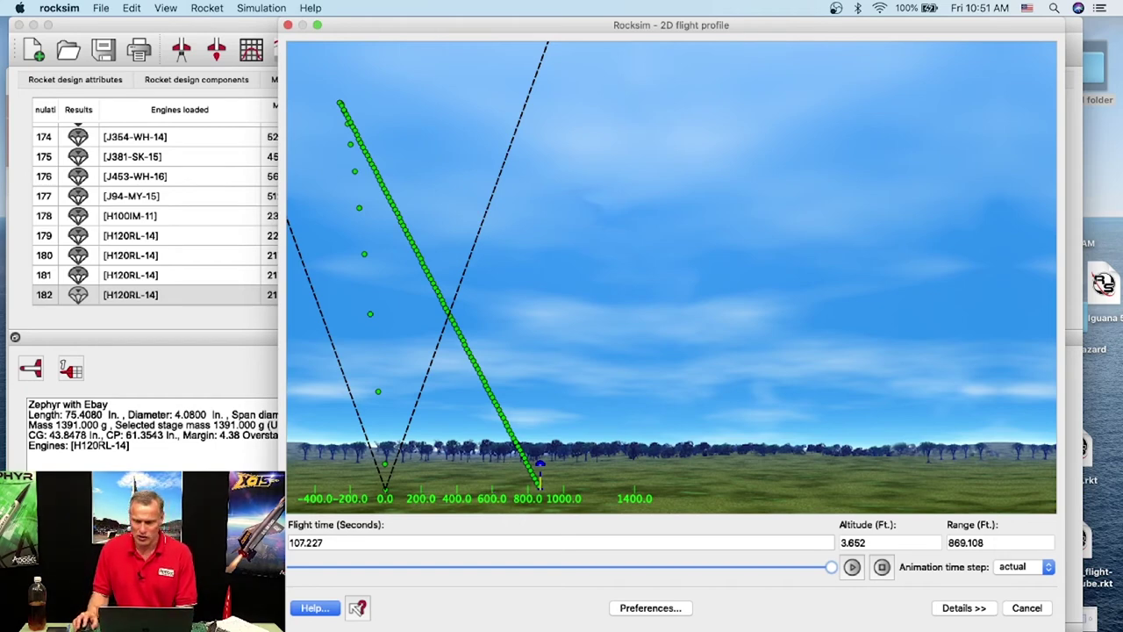
pyautogui.click(1022, 608)
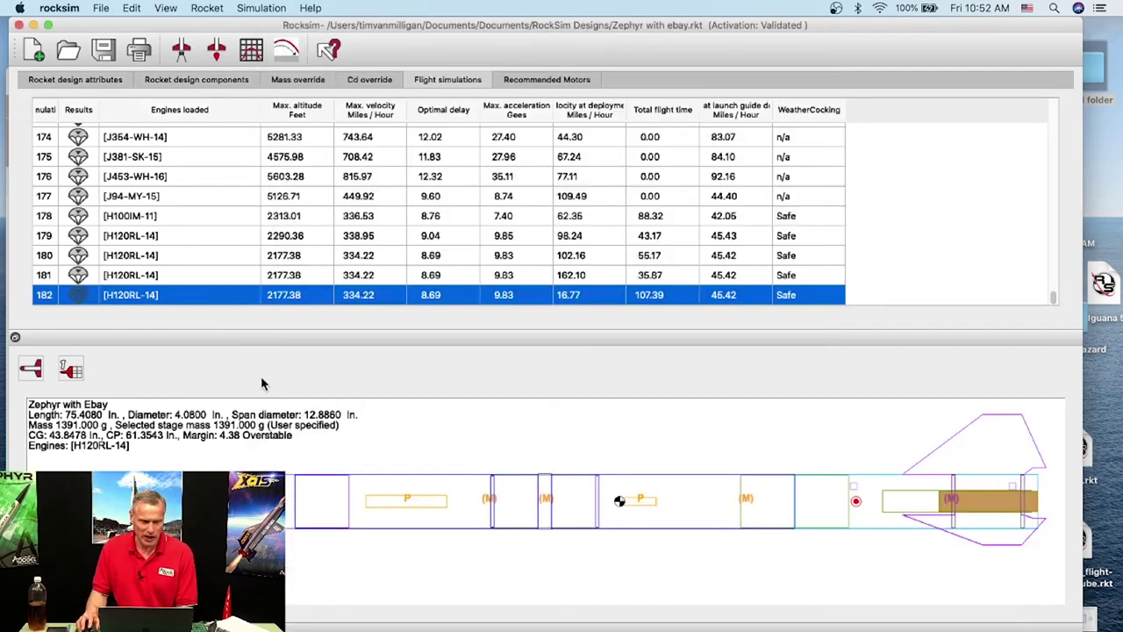
# Delete simulations 0 through 181 from the flight simulations list, keeping only the latest H120RL-14 run.
pyautogui.click(186, 275)
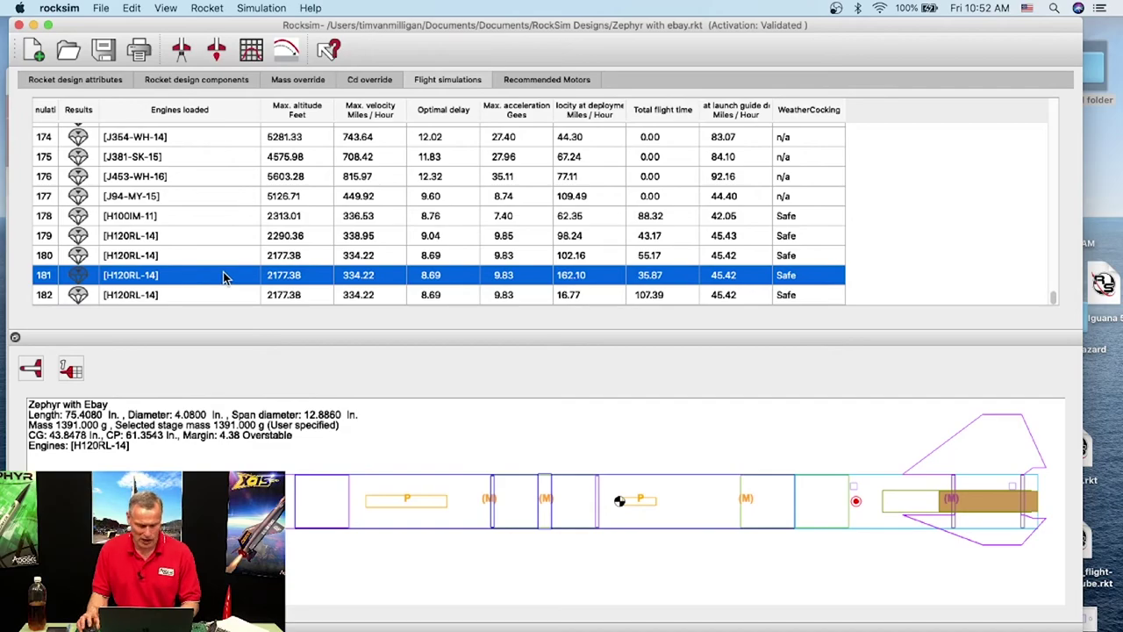
pyautogui.scroll(20, 193, 220)
pyautogui.scroll(20, 193, 168)
pyautogui.scroll(6, 173, 160)
pyautogui.keyDown('shift'); pyautogui.click(166, 133); pyautogui.keyUp('shift')
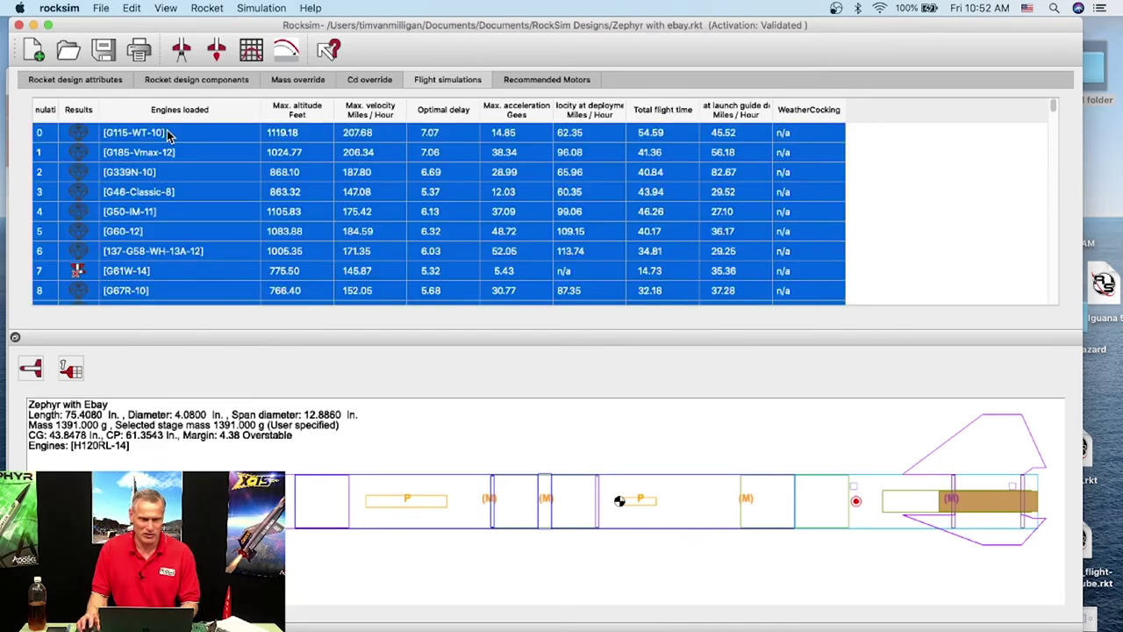
pyautogui.click(265, 8)
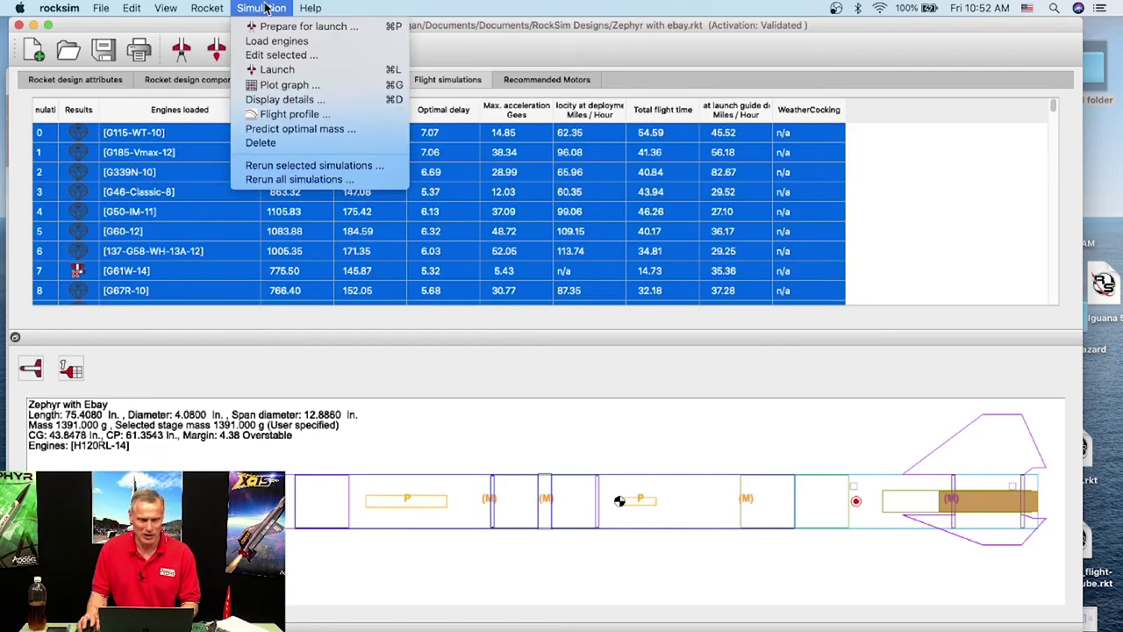
pyautogui.click(264, 144)
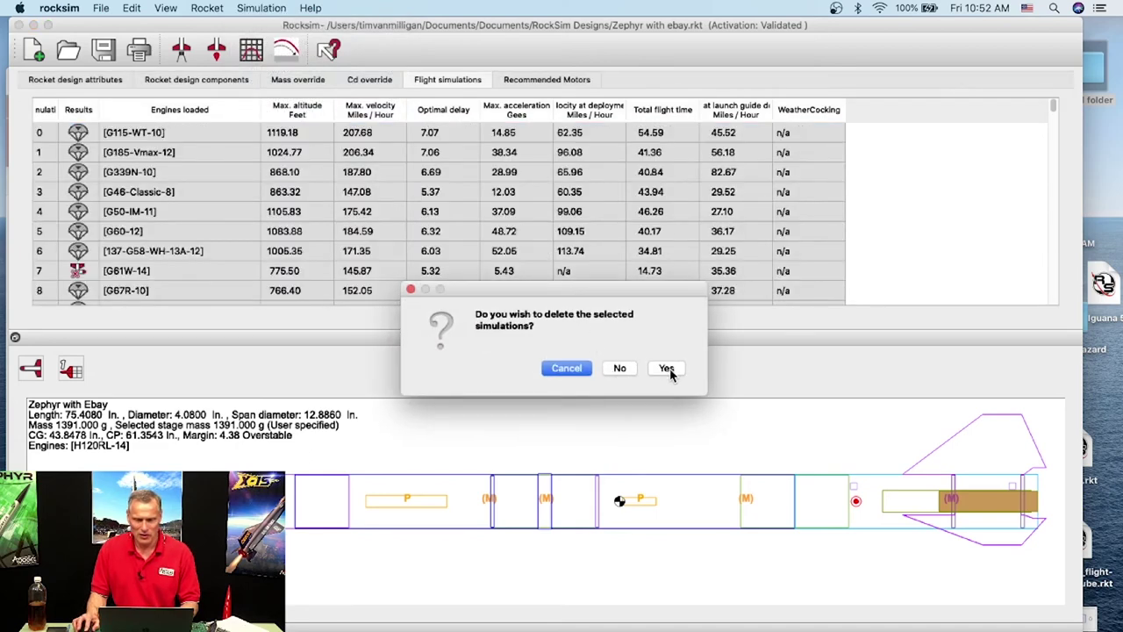
pyautogui.click(666, 369)
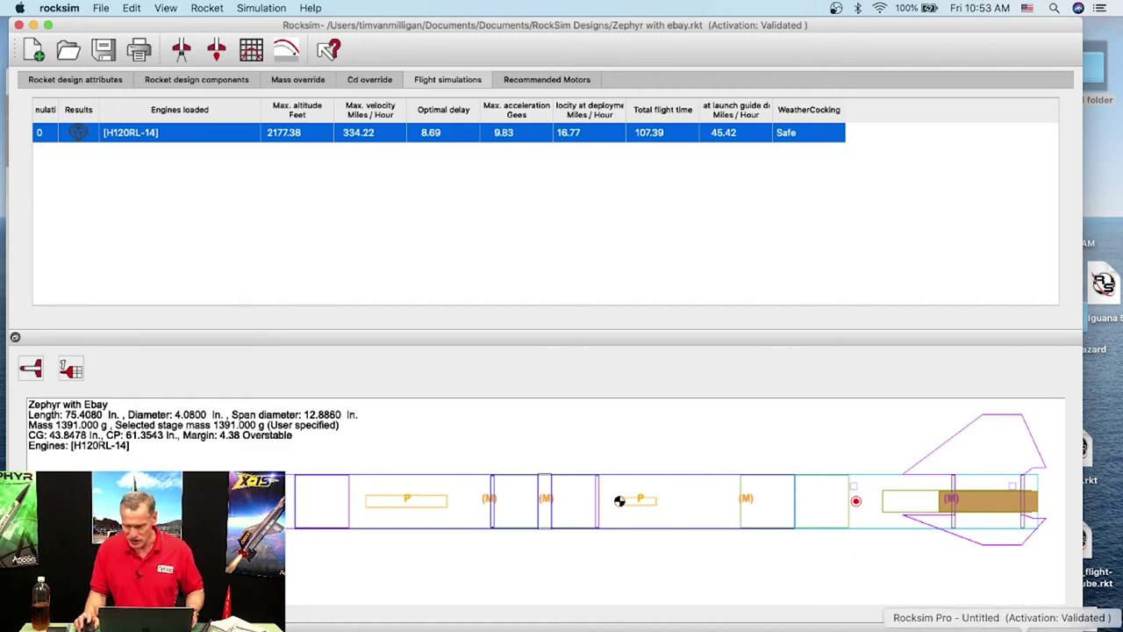
# Switch to RockSim Pro and open the design Zephyr with ebay.rkt from the RockSim Designs folder.
pyautogui.click(1000, 628)
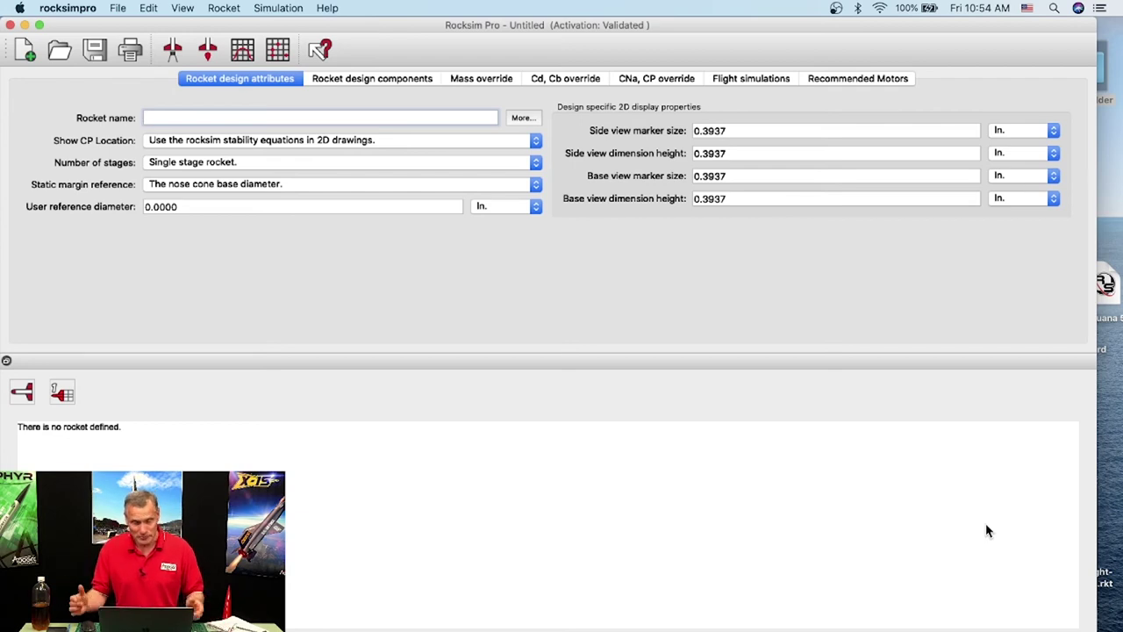
pyautogui.click(61, 53)
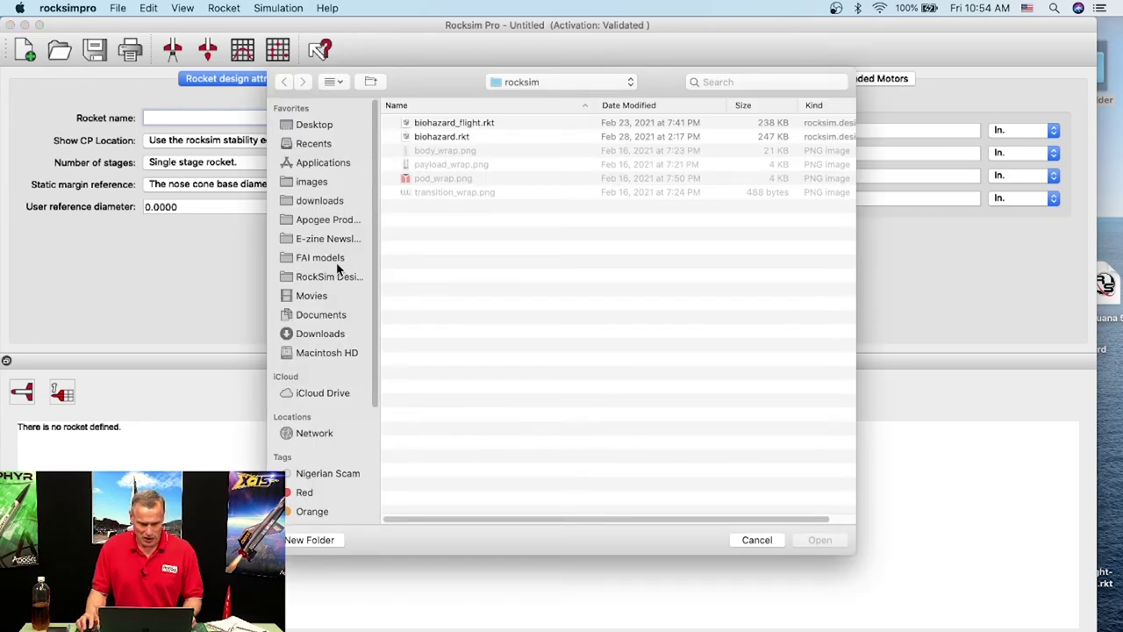
pyautogui.click(325, 277)
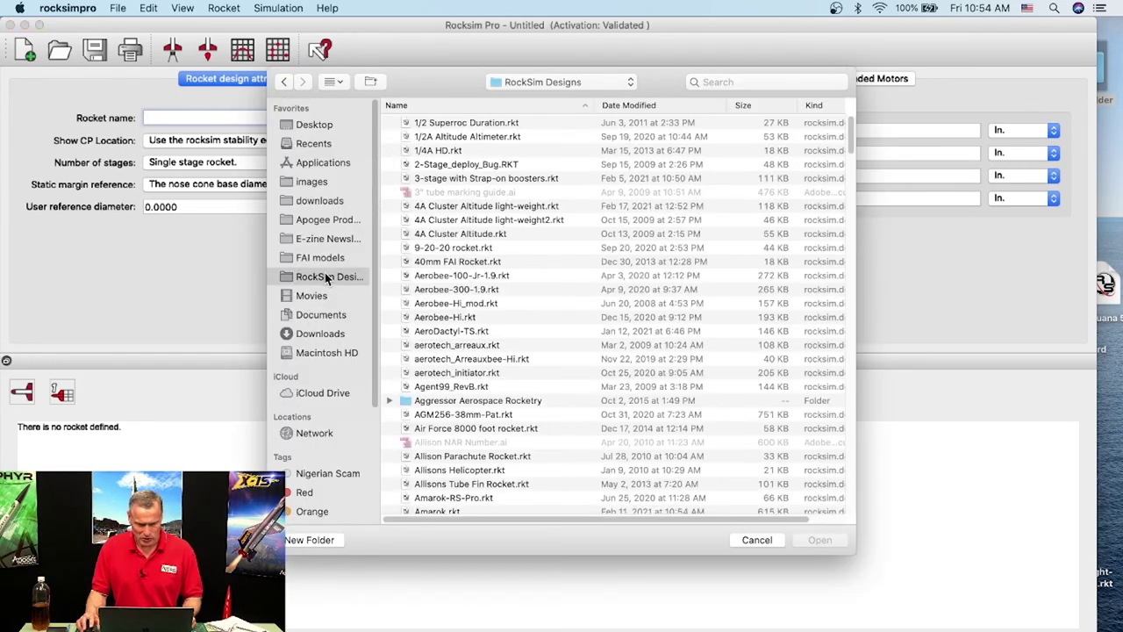
pyautogui.scroll(-5, 579, 303)
pyautogui.scroll(-20, 610, 309)
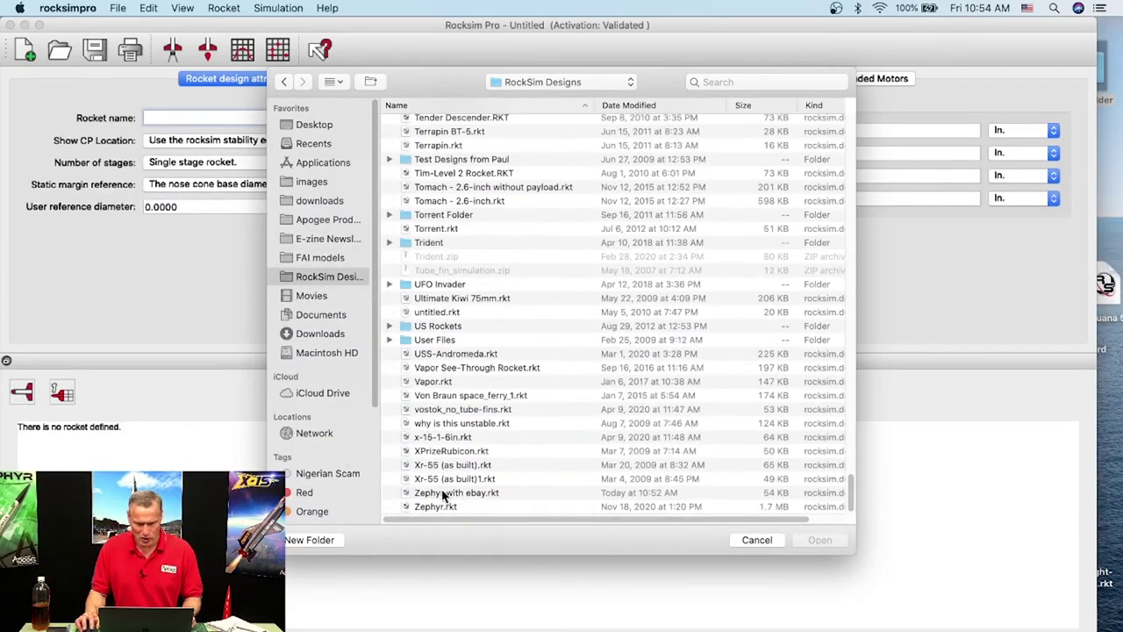
pyautogui.click(445, 493)
pyautogui.click(821, 541)
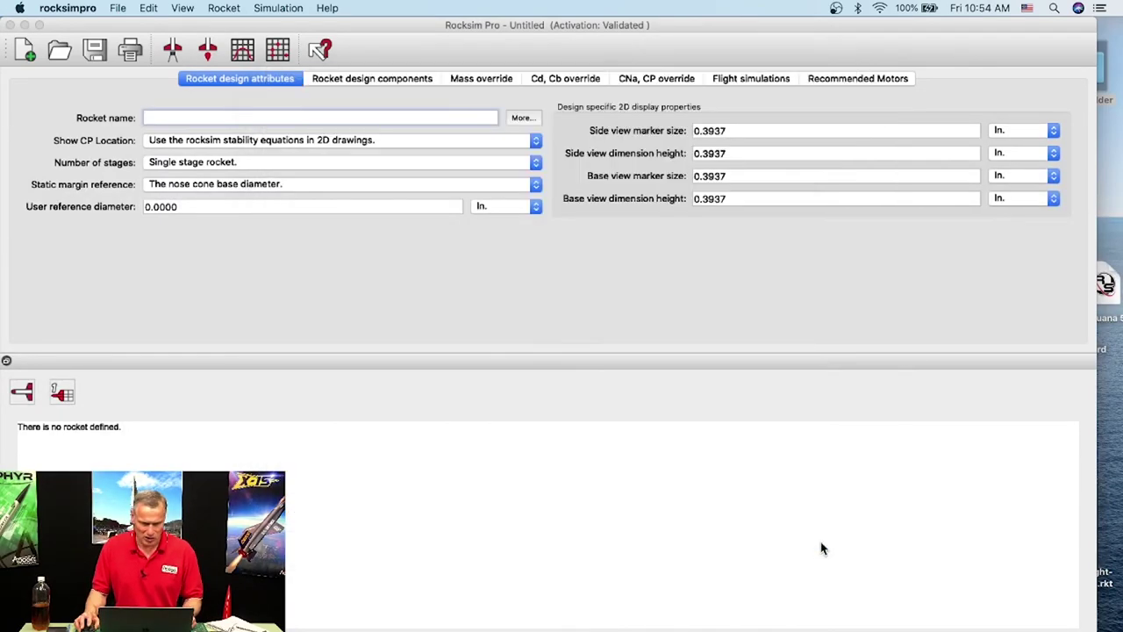
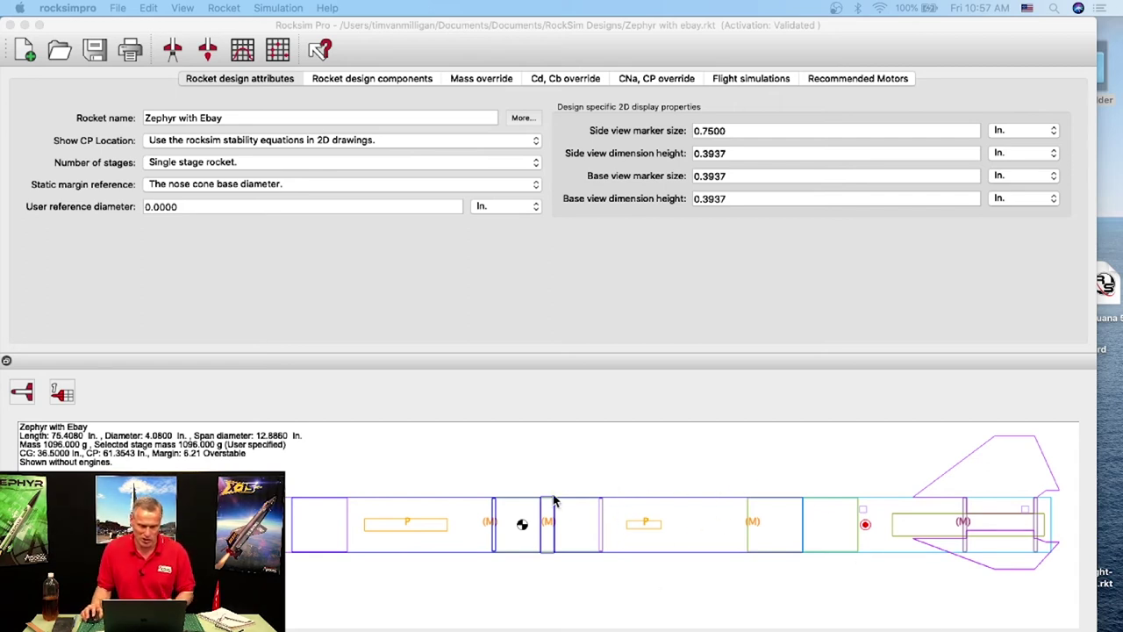
# Display the rocket in the 3D view and examine its body tube joint and overall shape from several angles.
pyautogui.click(20, 392)
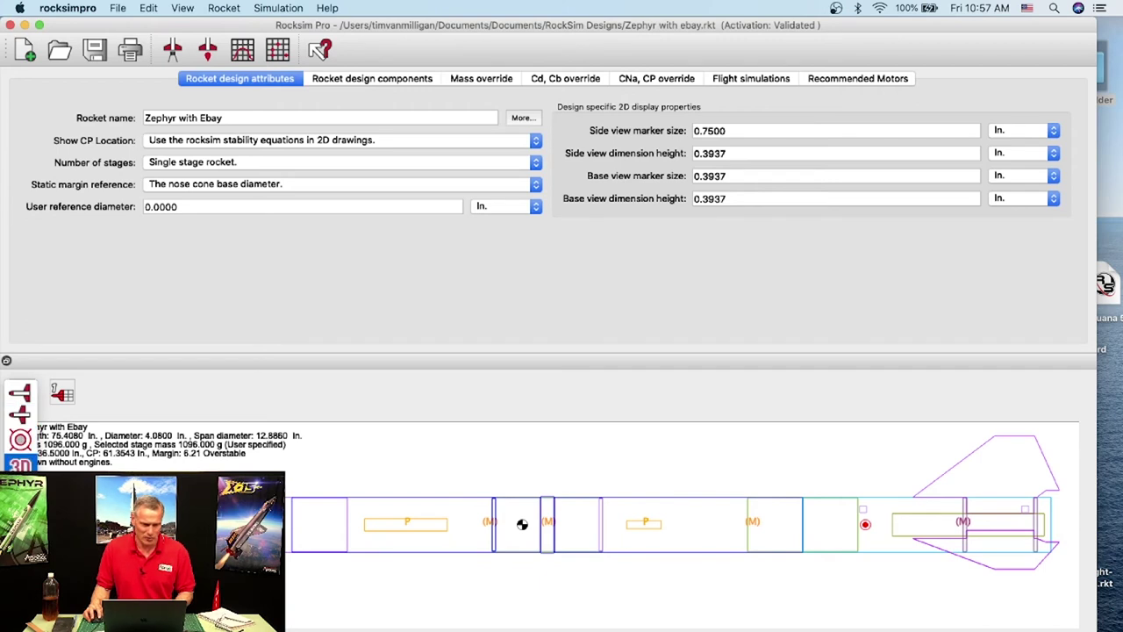
pyautogui.click(19, 463)
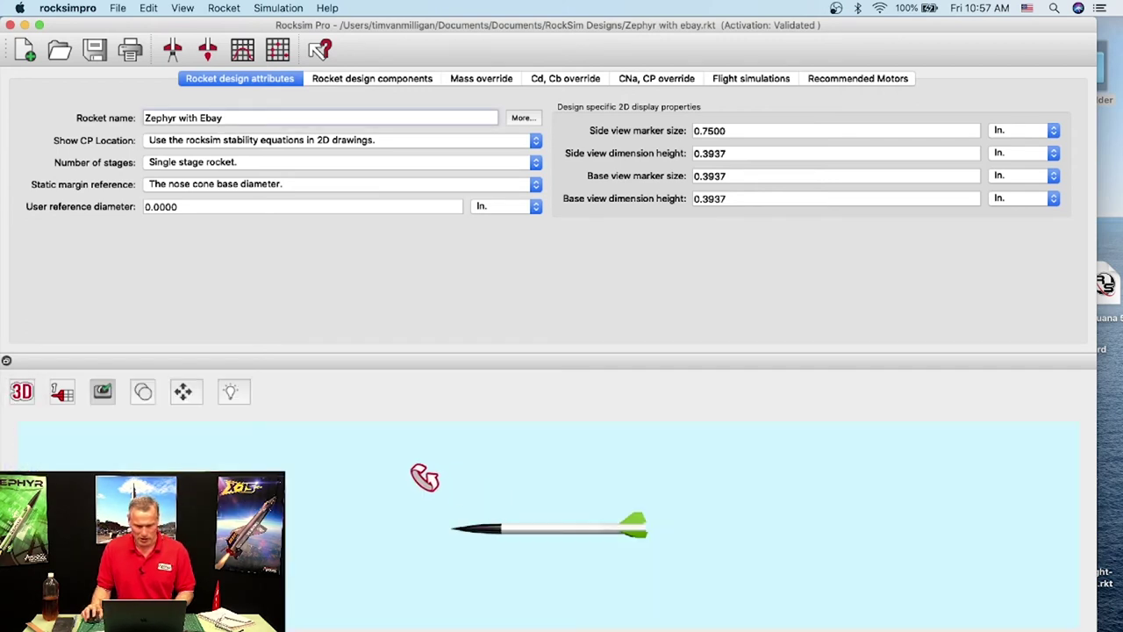
pyautogui.scroll(5, 577, 522)
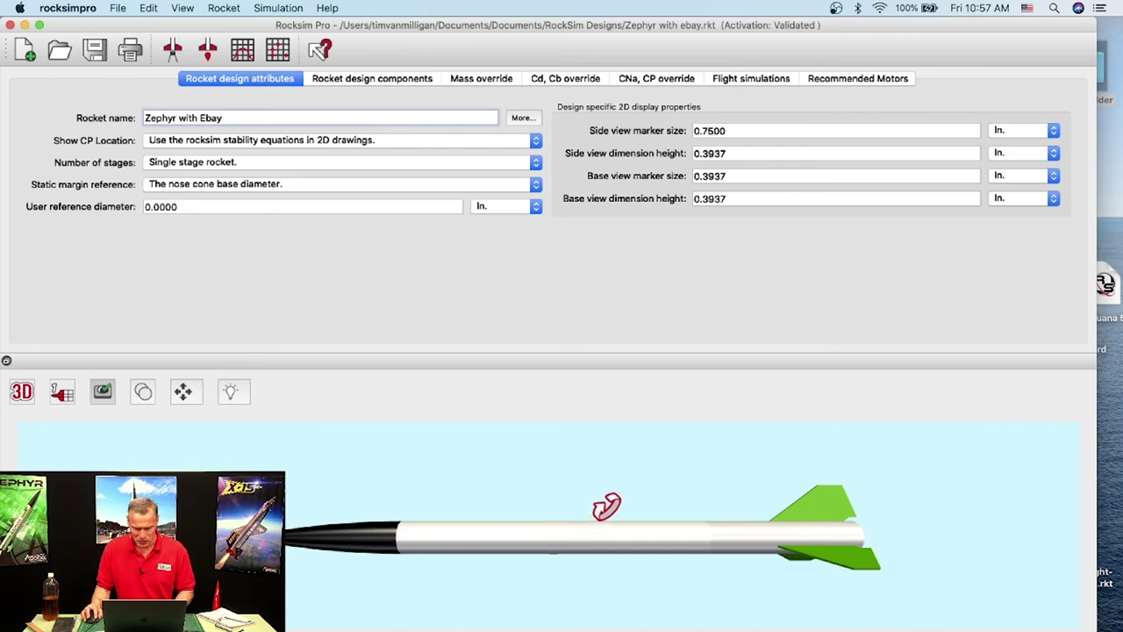
pyautogui.moveTo(602, 483); pyautogui.dragTo(650, 476)
pyautogui.scroll(5, 459, 522)
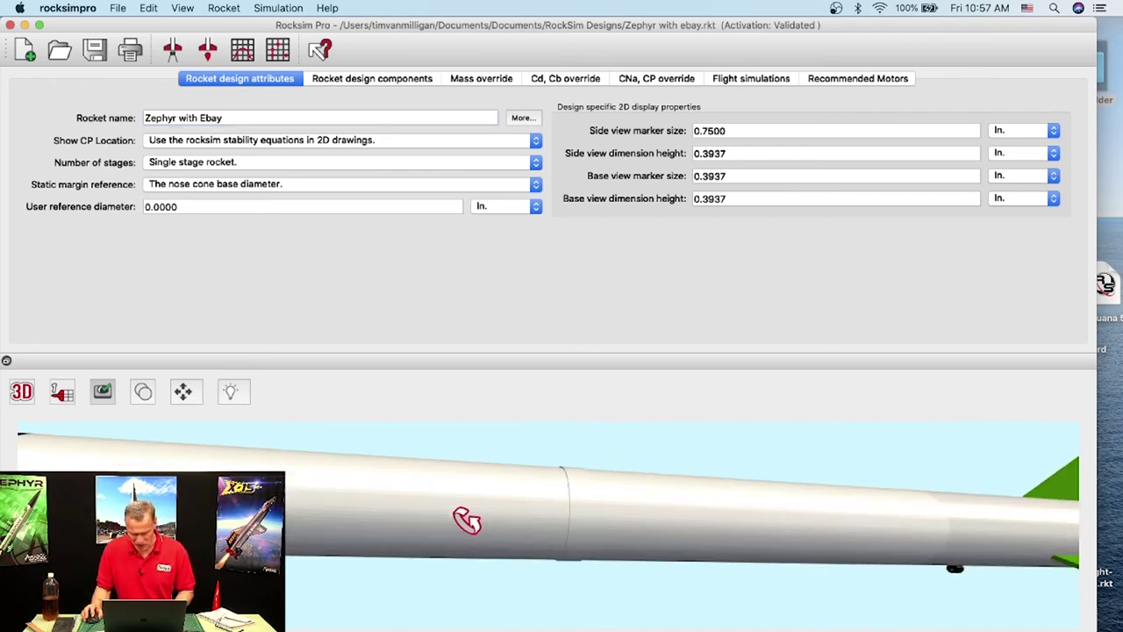
pyautogui.scroll(2, 495, 512)
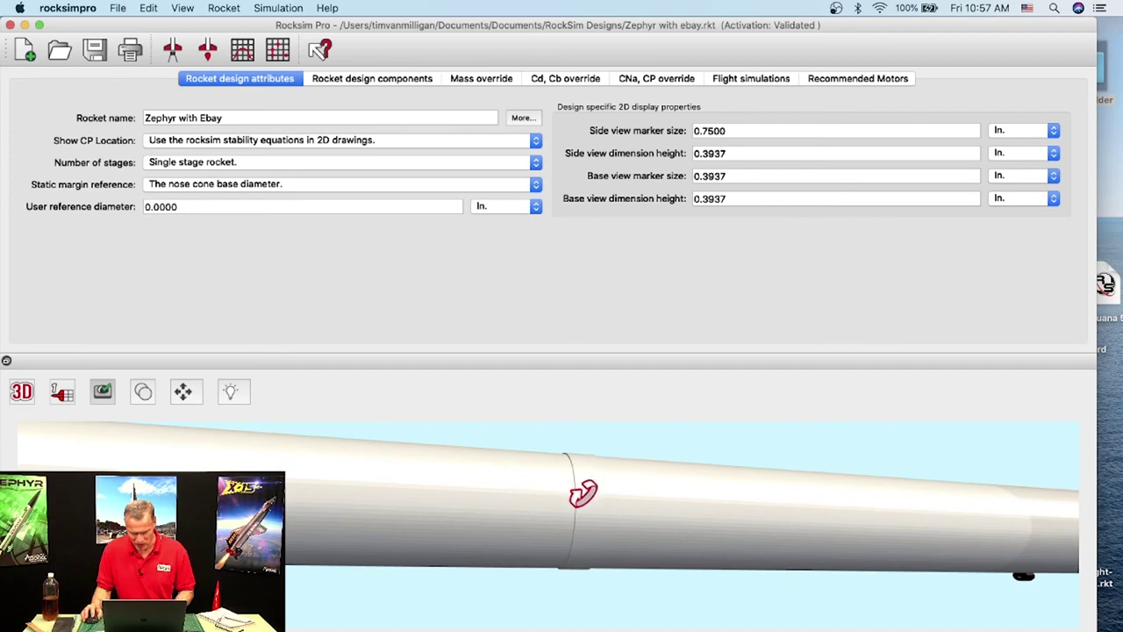
pyautogui.scroll(-8, 582, 494)
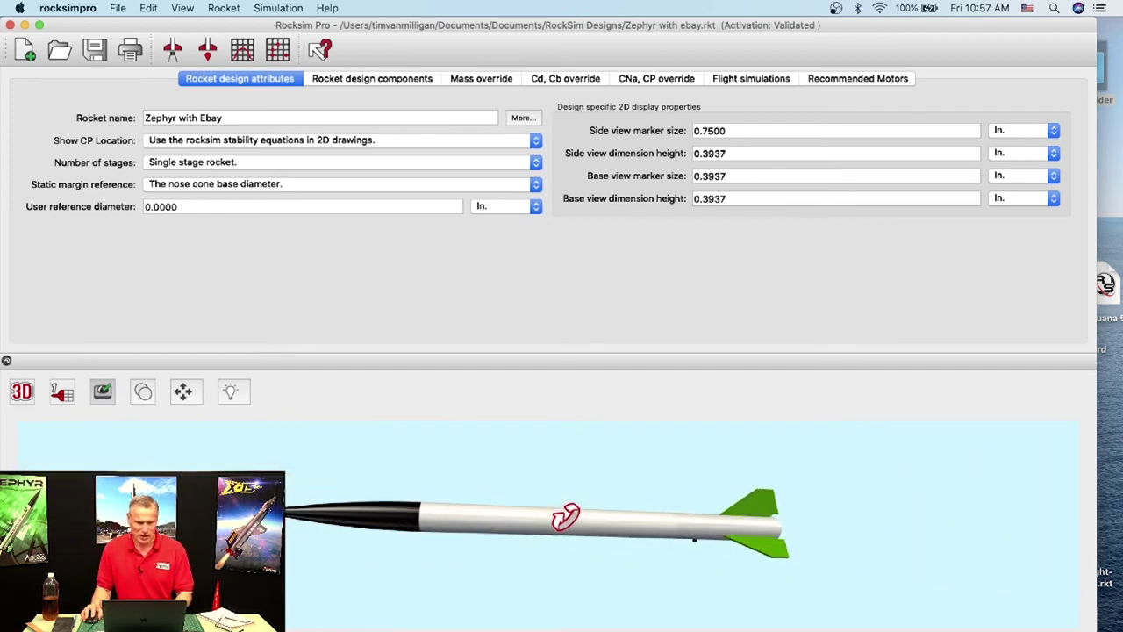
pyautogui.scroll(-2, 535, 487)
pyautogui.moveTo(512, 481); pyautogui.dragTo(468, 432)
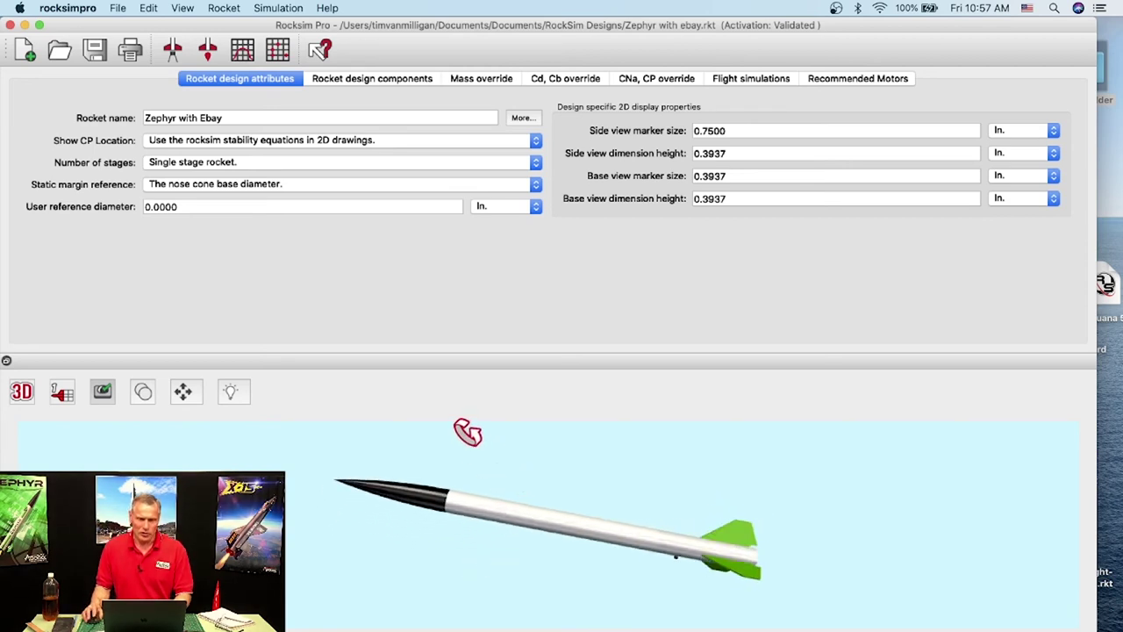
# Load the engines of the stored H120RL-14 flight simulation into the rocket.
pyautogui.click(185, 62)
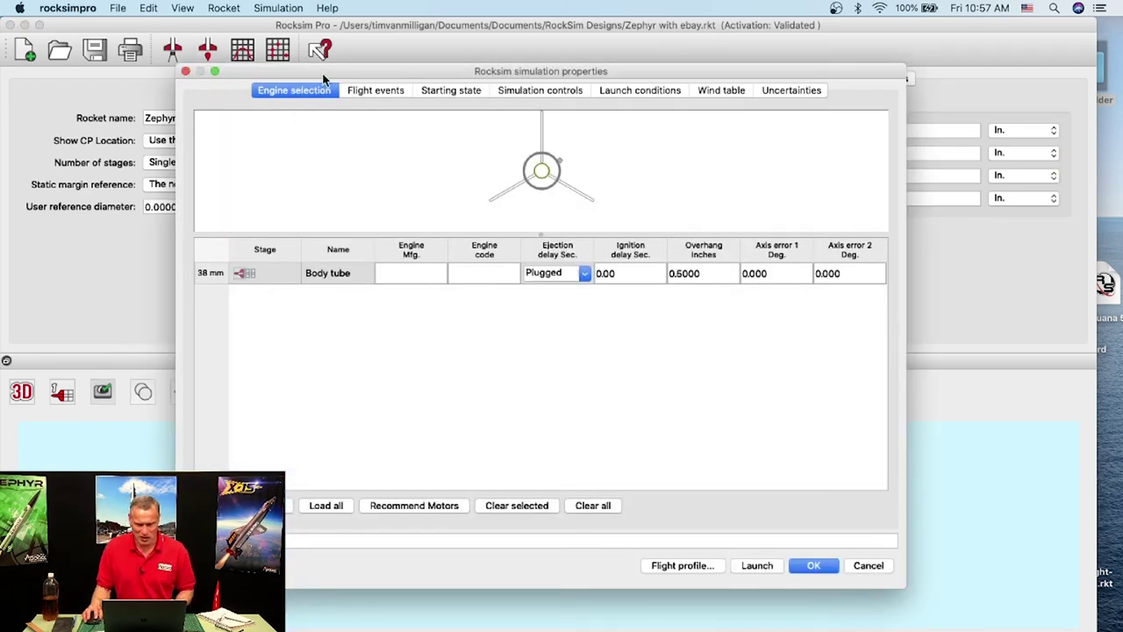
pyautogui.click(858, 567)
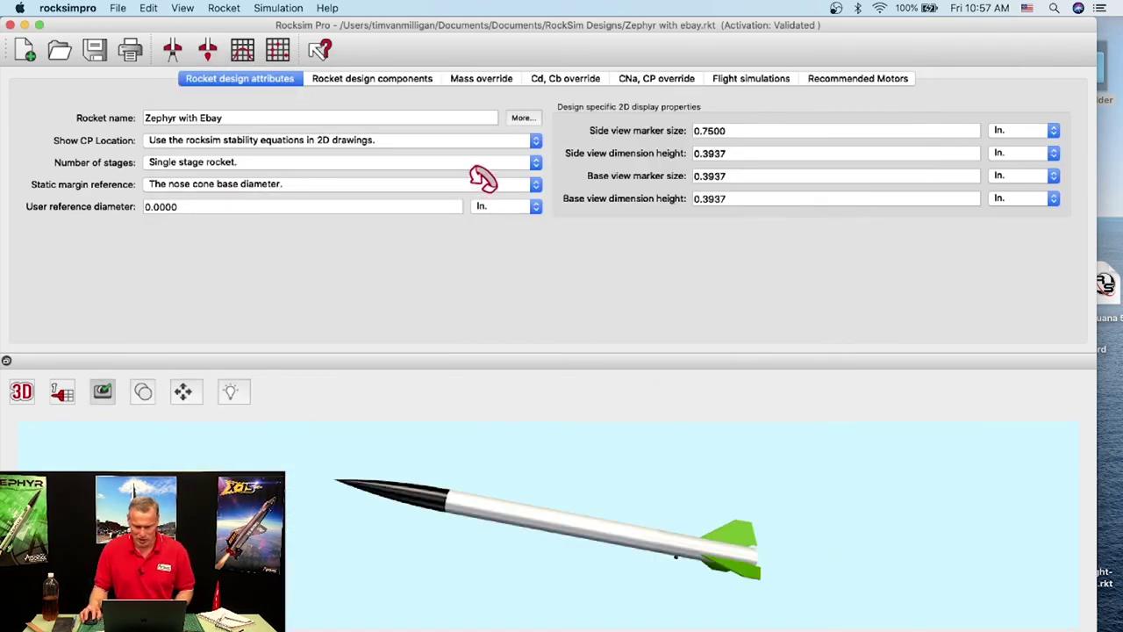
pyautogui.click(751, 78)
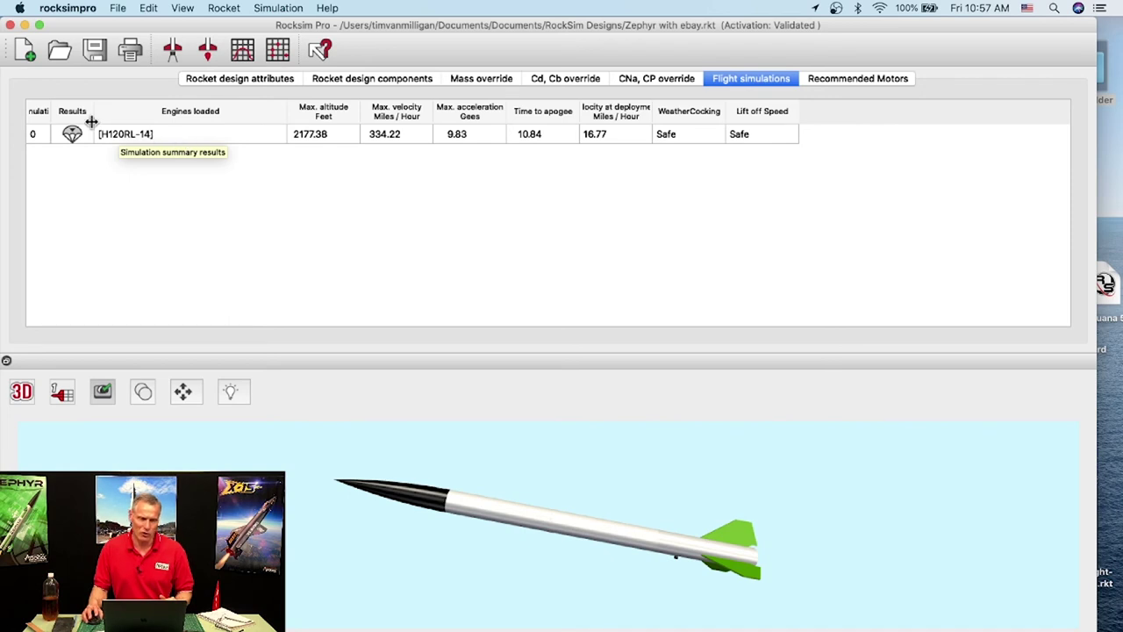
pyautogui.rightClick(169, 138)
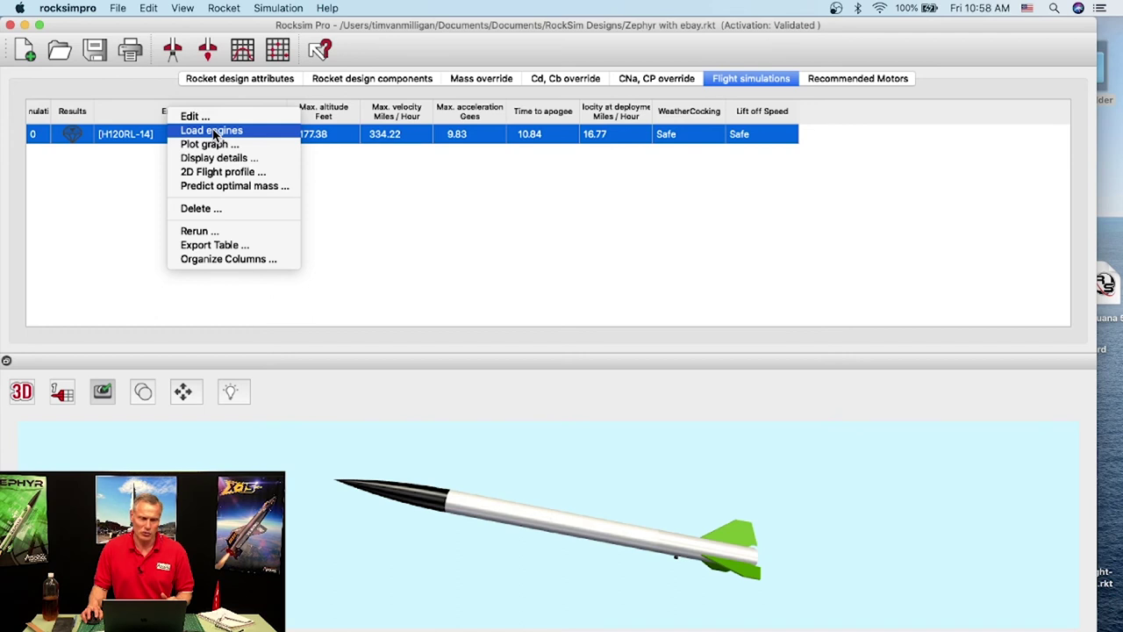
pyautogui.click(213, 132)
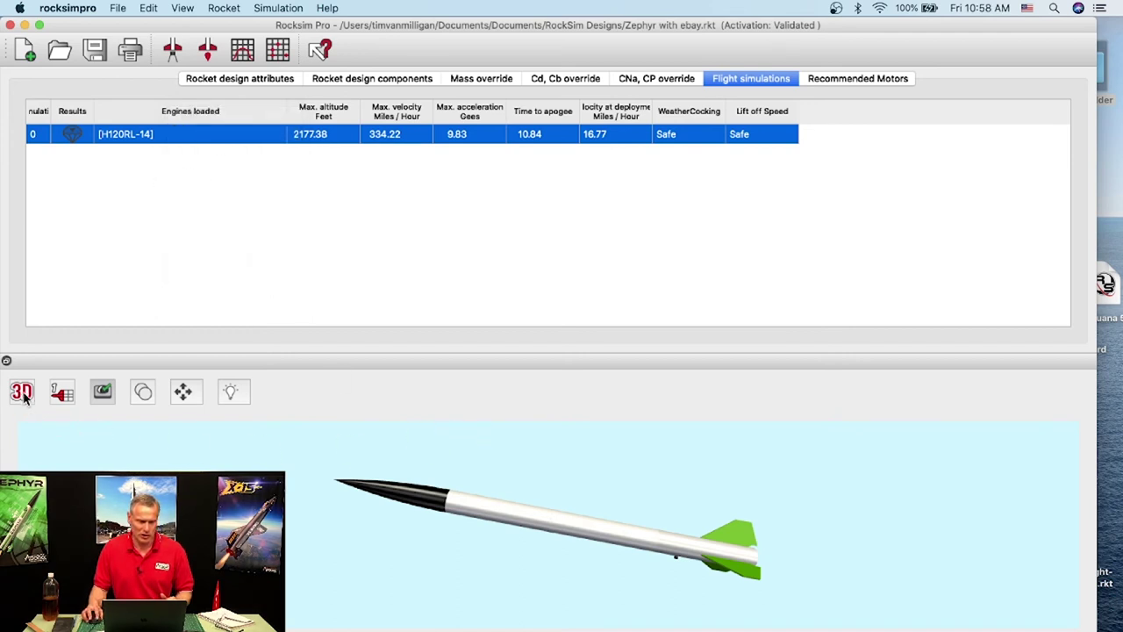
# Examine the loaded motor at the rocket's aft end in 3D, and return to the 2D side view.
pyautogui.moveTo(581, 517); pyautogui.dragTo(297, 494)
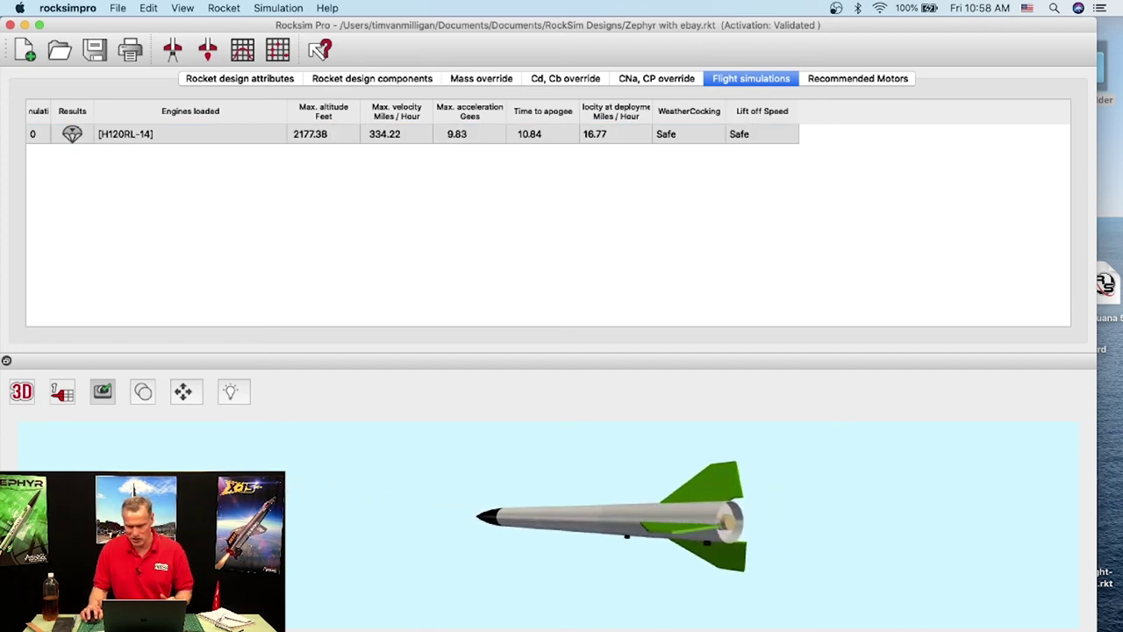
pyautogui.scroll(5, 749, 526)
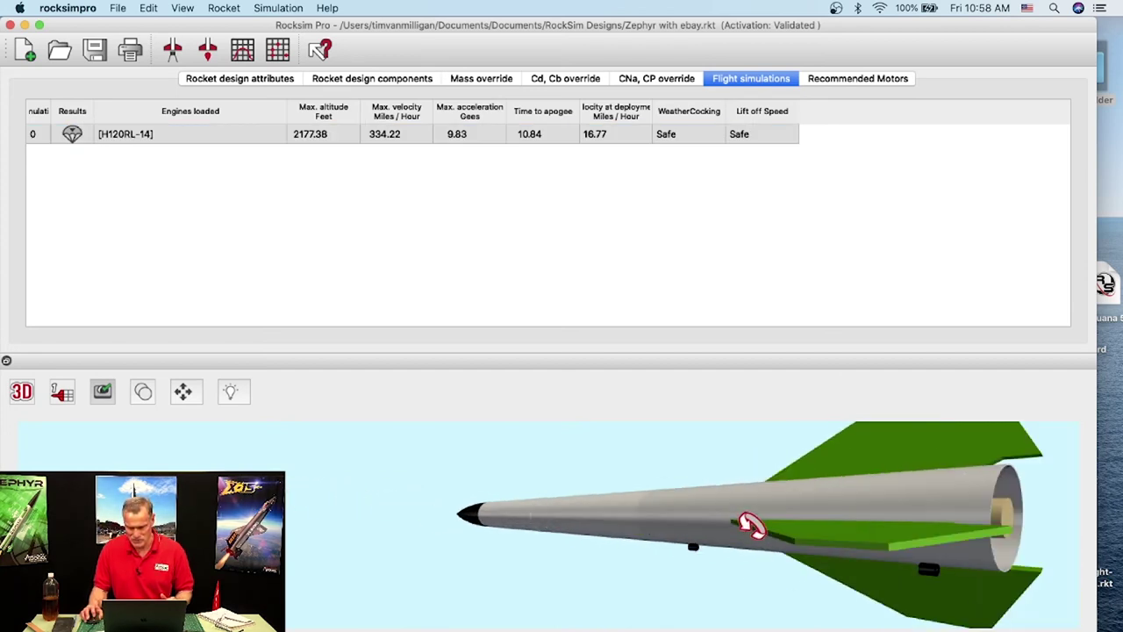
pyautogui.moveTo(802, 521); pyautogui.dragTo(745, 499)
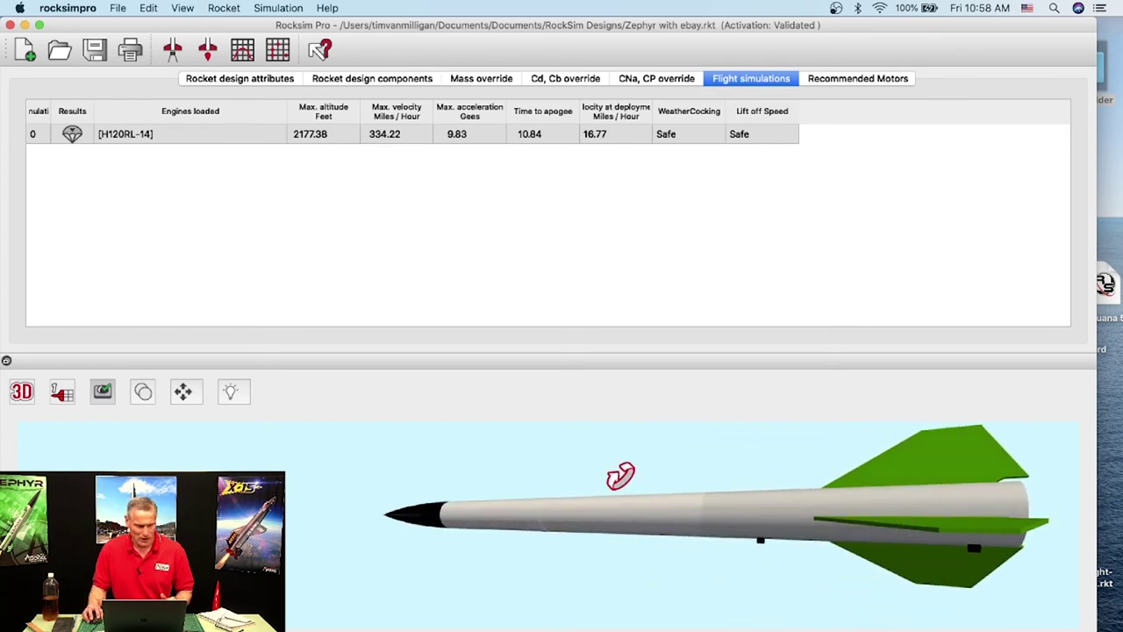
pyautogui.click(21, 391)
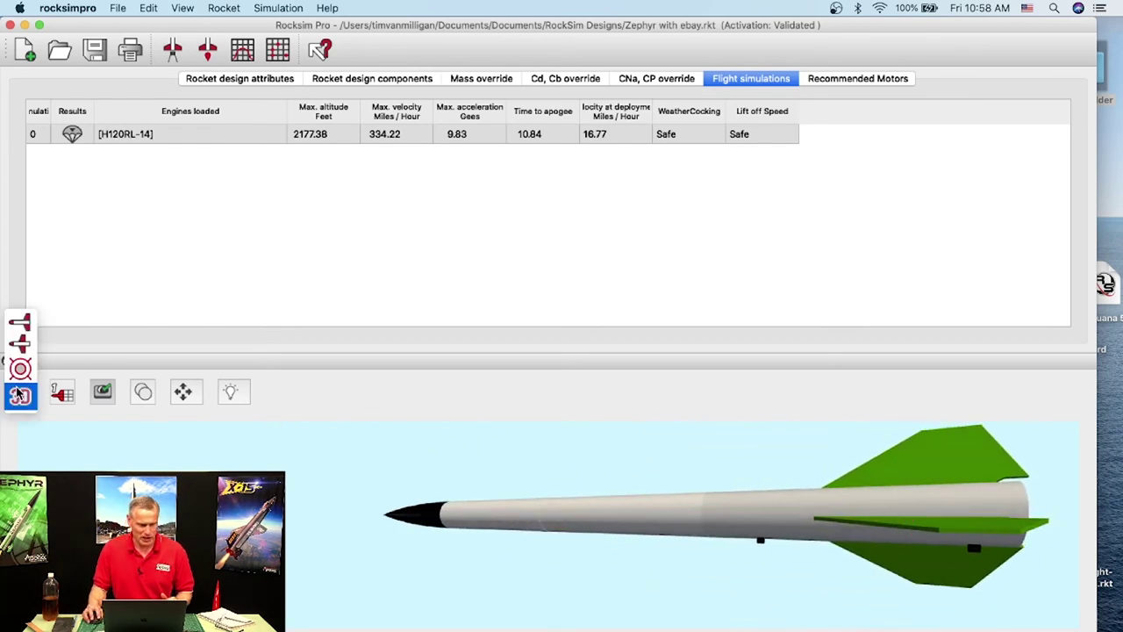
pyautogui.click(19, 324)
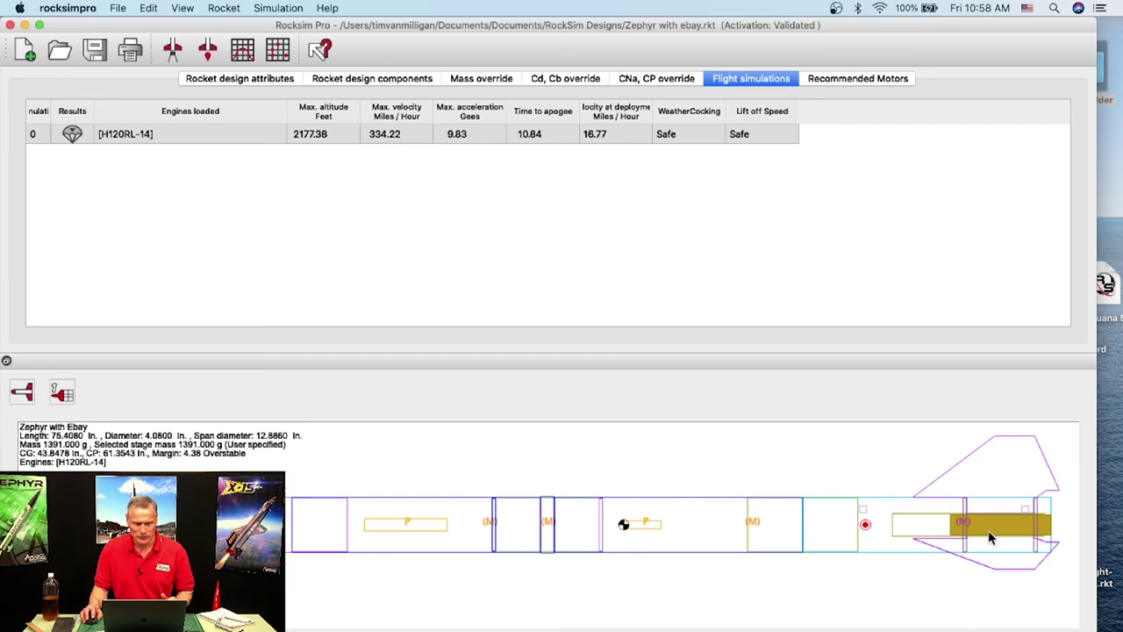
# Start preparing a launch and look up the H120RL motor in the engine list without changing the selection.
pyautogui.click(172, 50)
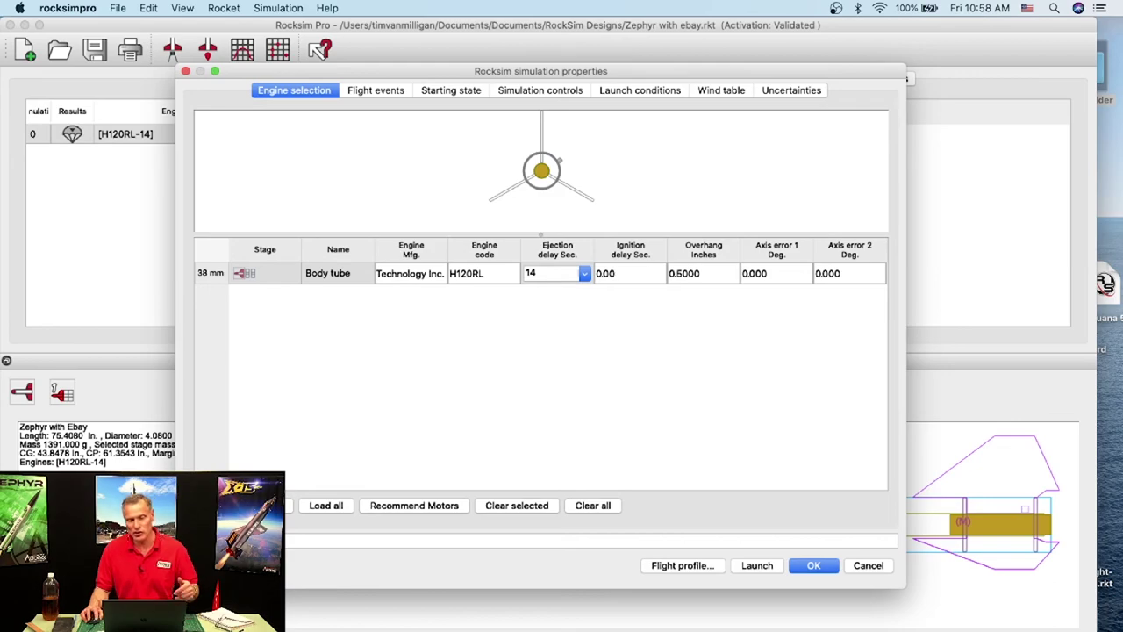
pyautogui.click(289, 506)
pyautogui.scroll(-10, 382, 367)
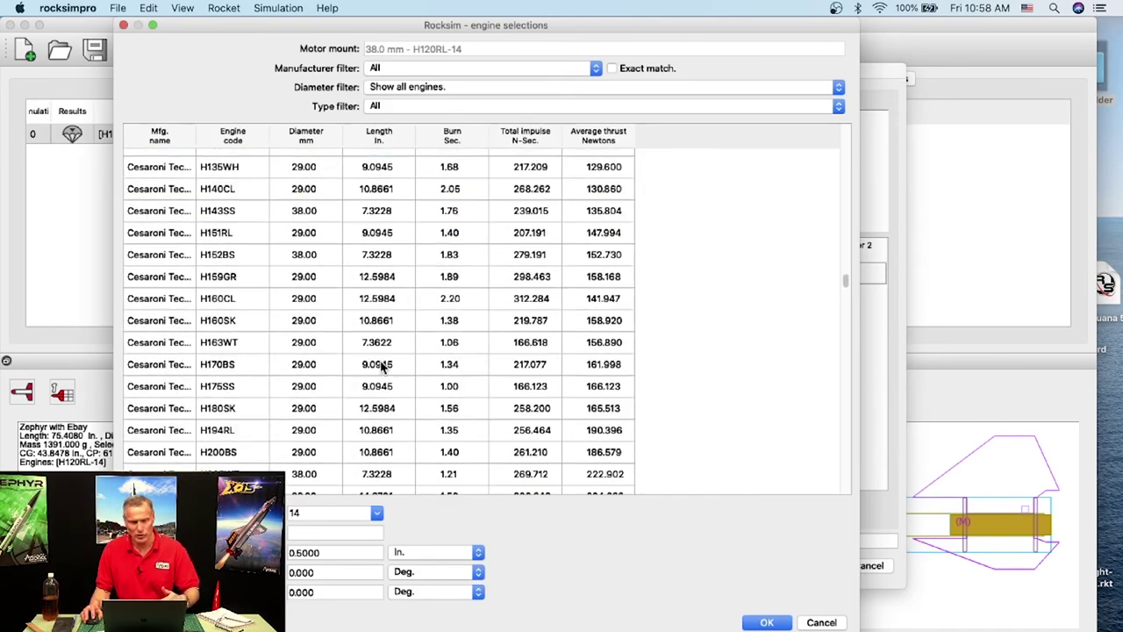
pyautogui.scroll(5, 382, 367)
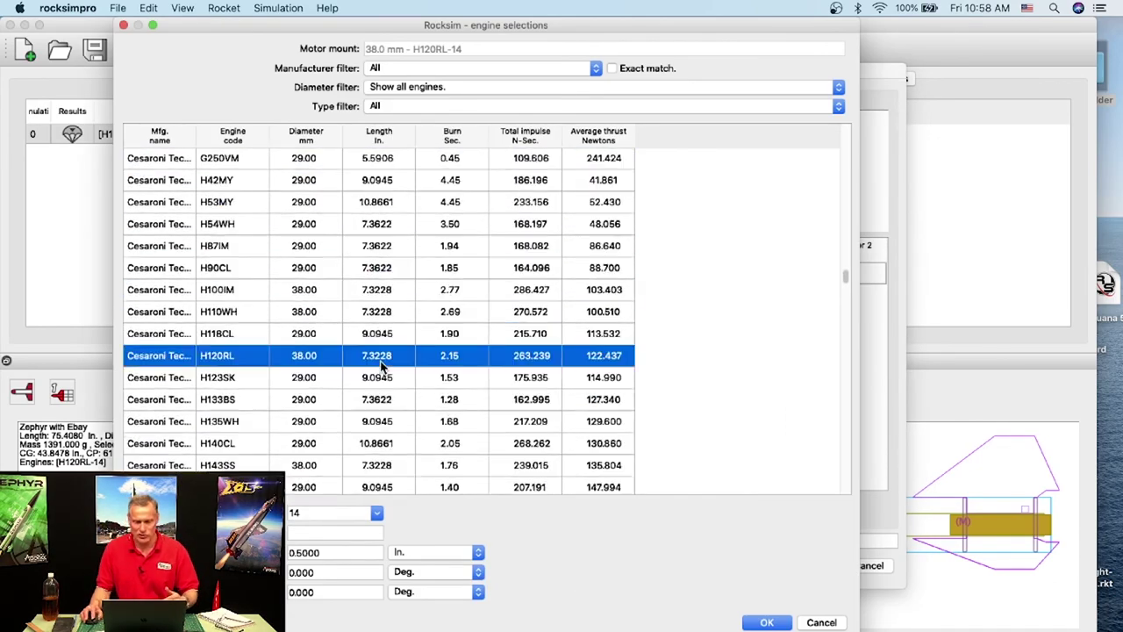
pyautogui.click(821, 623)
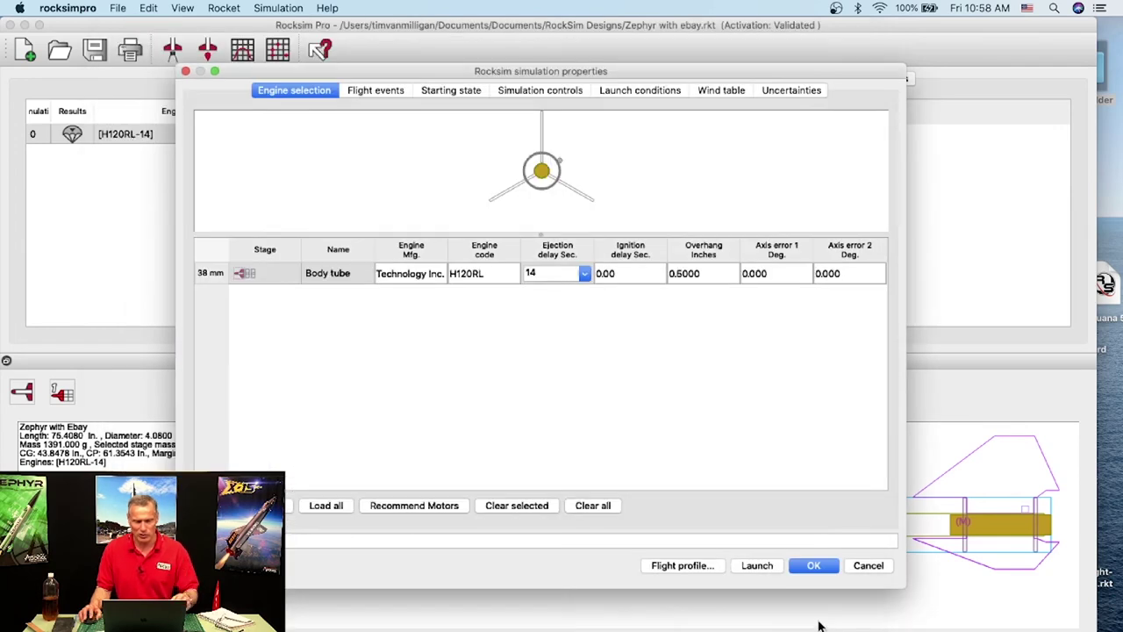
# Set both the drogue parachute and the main parachute to deploy at apogee in the flight events.
pyautogui.click(372, 91)
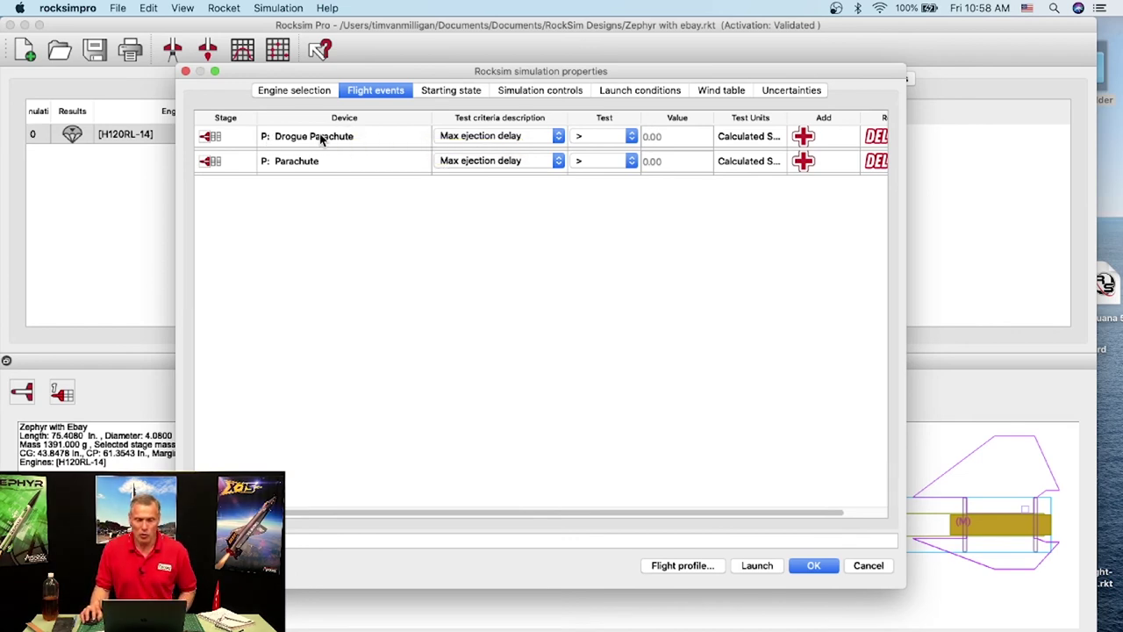
pyautogui.click(488, 139)
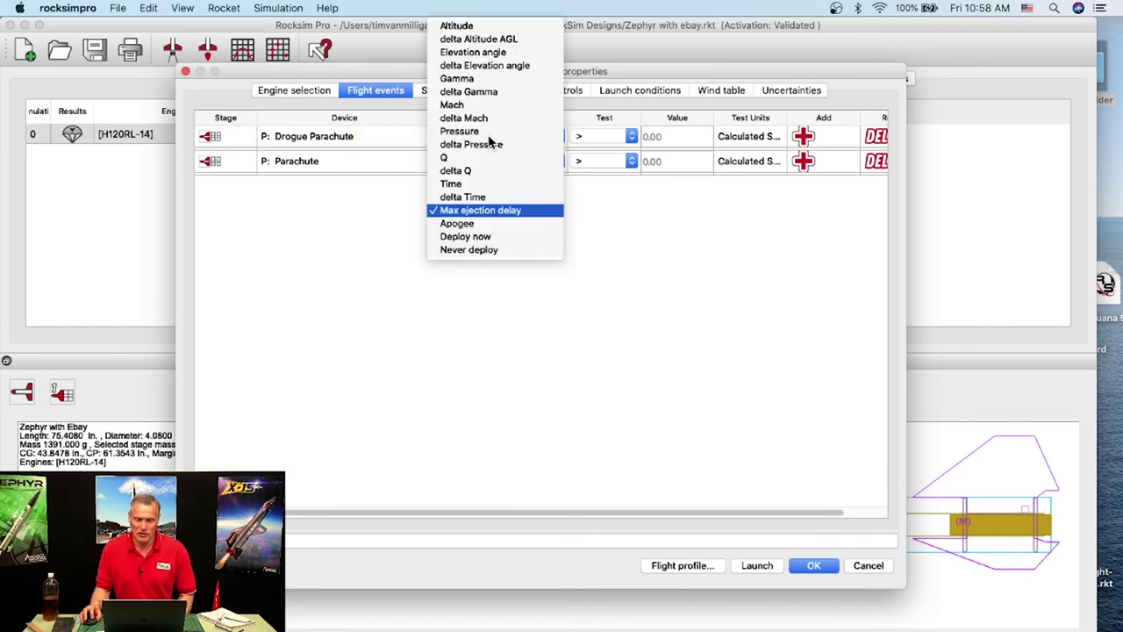
pyautogui.click(492, 227)
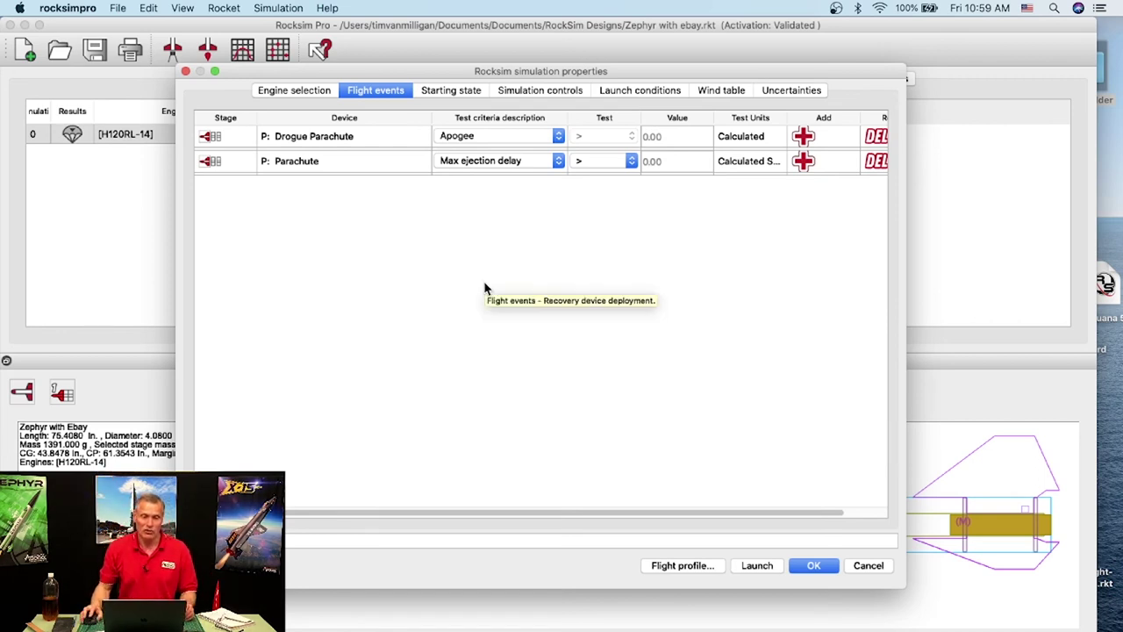
pyautogui.click(496, 163)
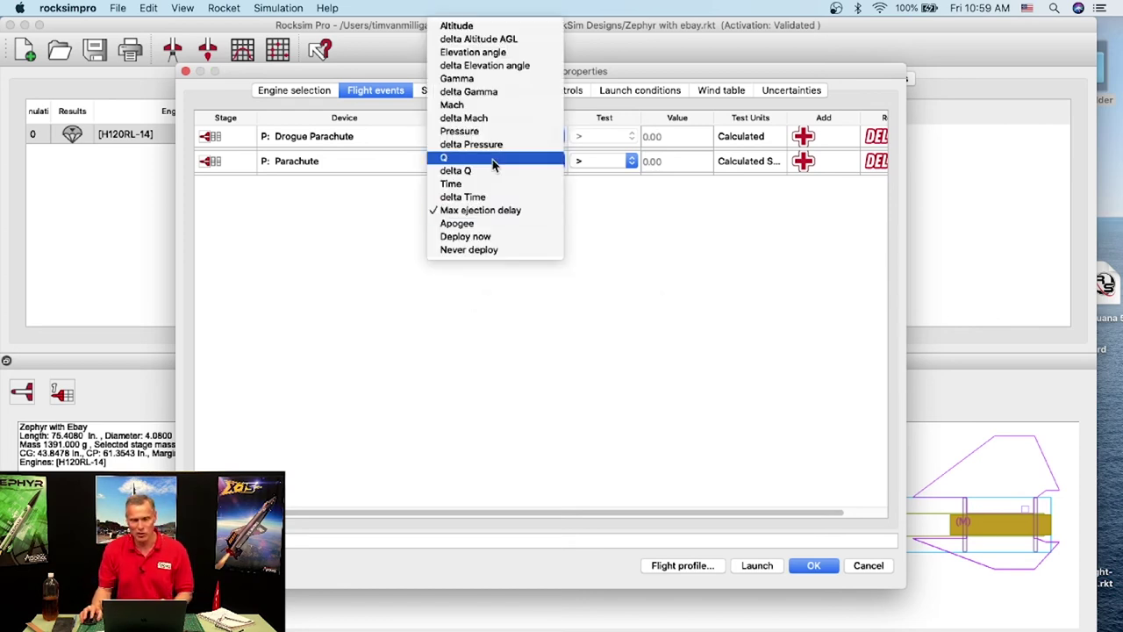
pyautogui.click(485, 227)
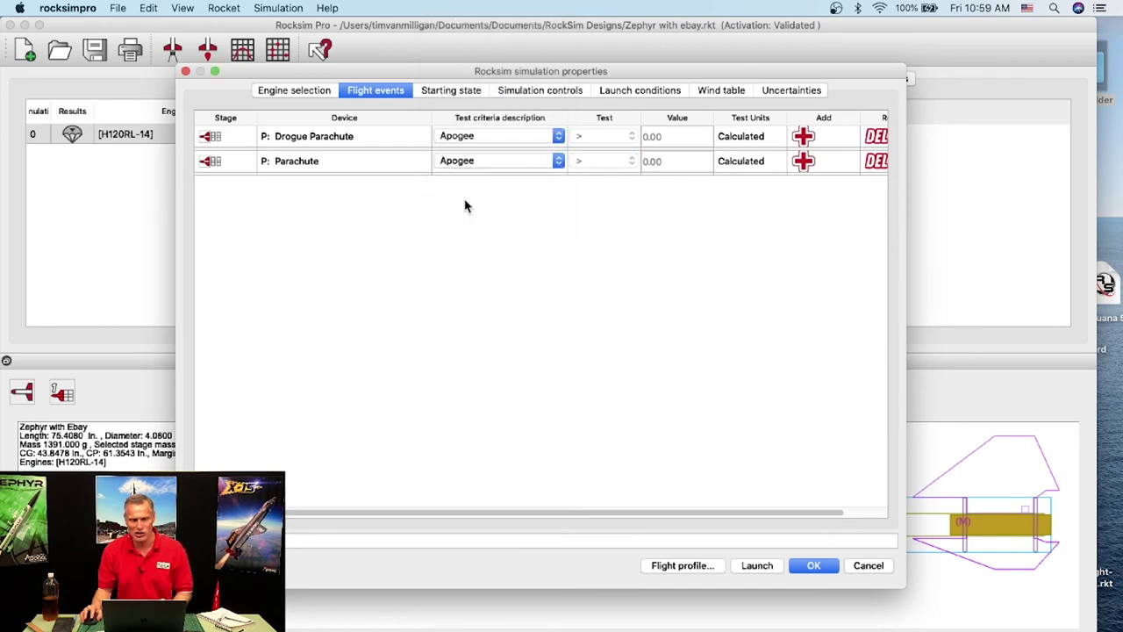
# Add a second deployment criterion to the main parachute, requiring altitude greater than 300 feet in addition to apogee.
pyautogui.moveTo(904, 586); pyautogui.dragTo(983, 583)
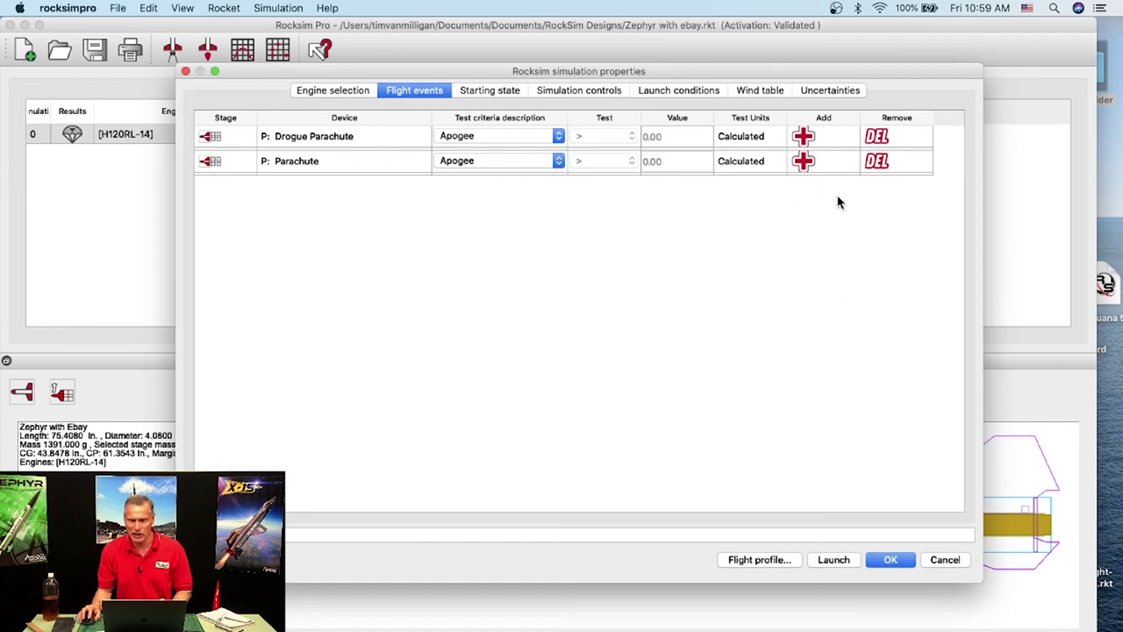
pyautogui.click(805, 163)
pyautogui.click(805, 162)
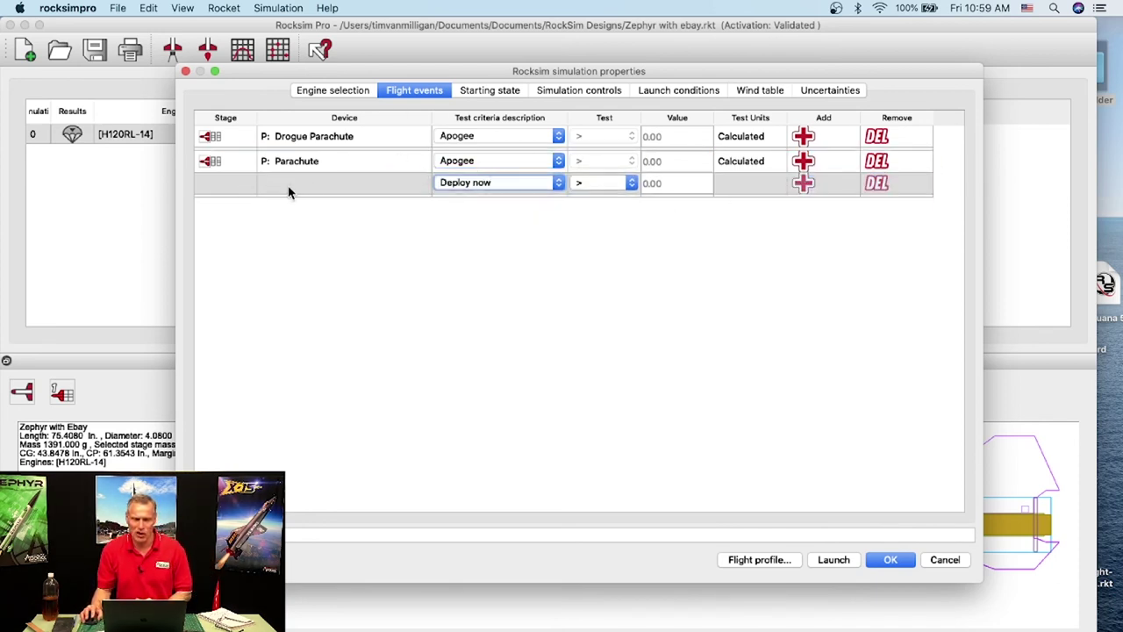
pyautogui.click(484, 184)
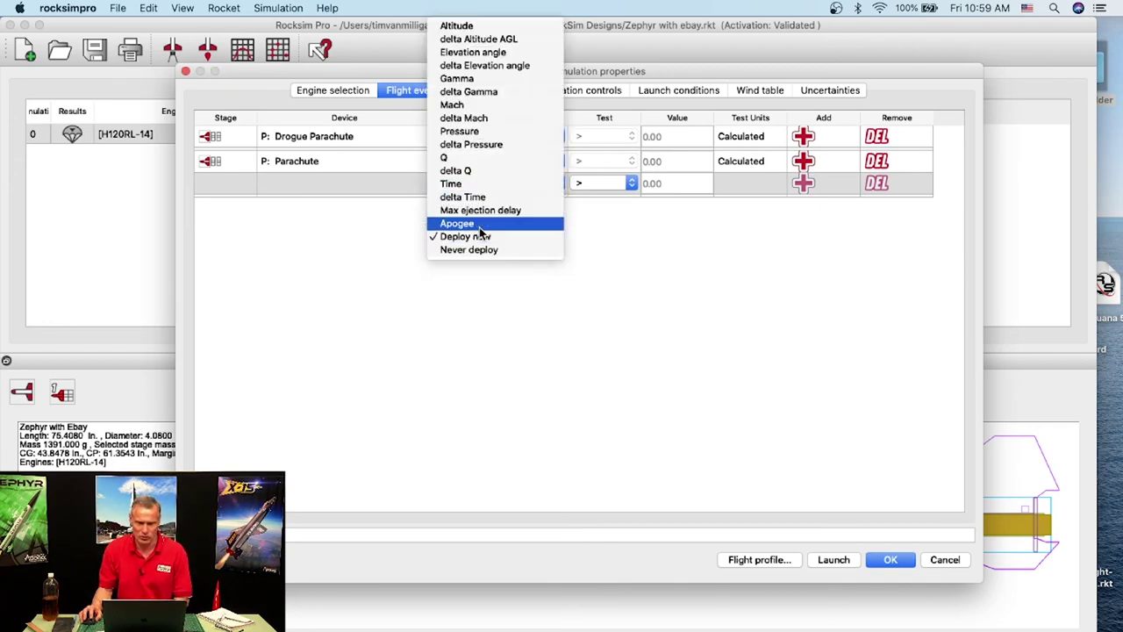
pyautogui.click(456, 28)
pyautogui.click(652, 183)
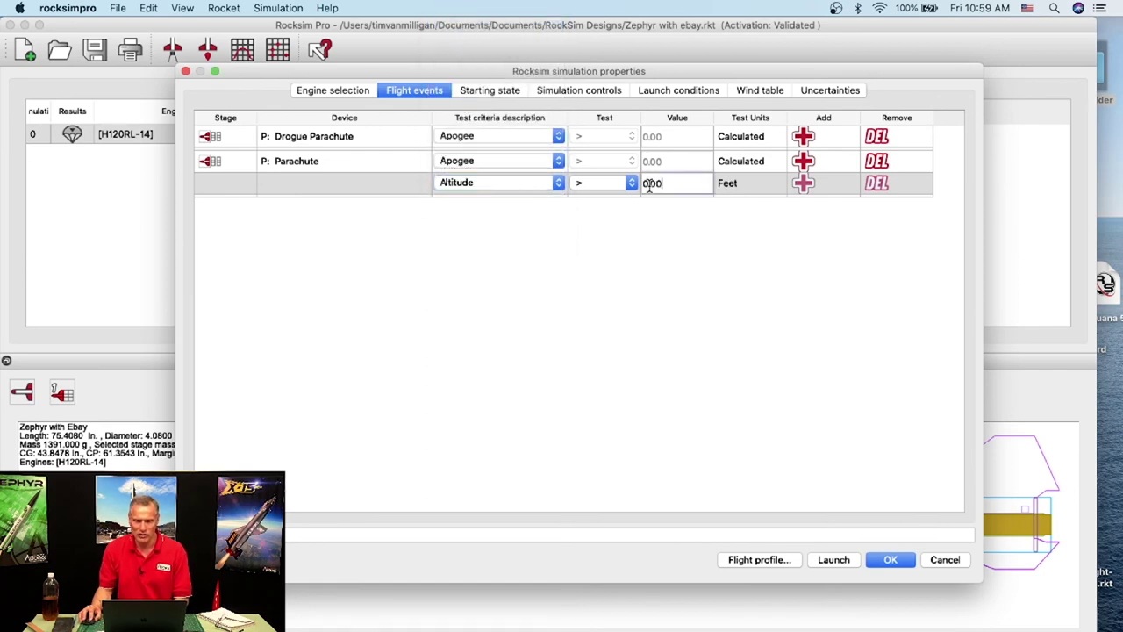
pyautogui.moveTo(673, 183); pyautogui.dragTo(634, 180)
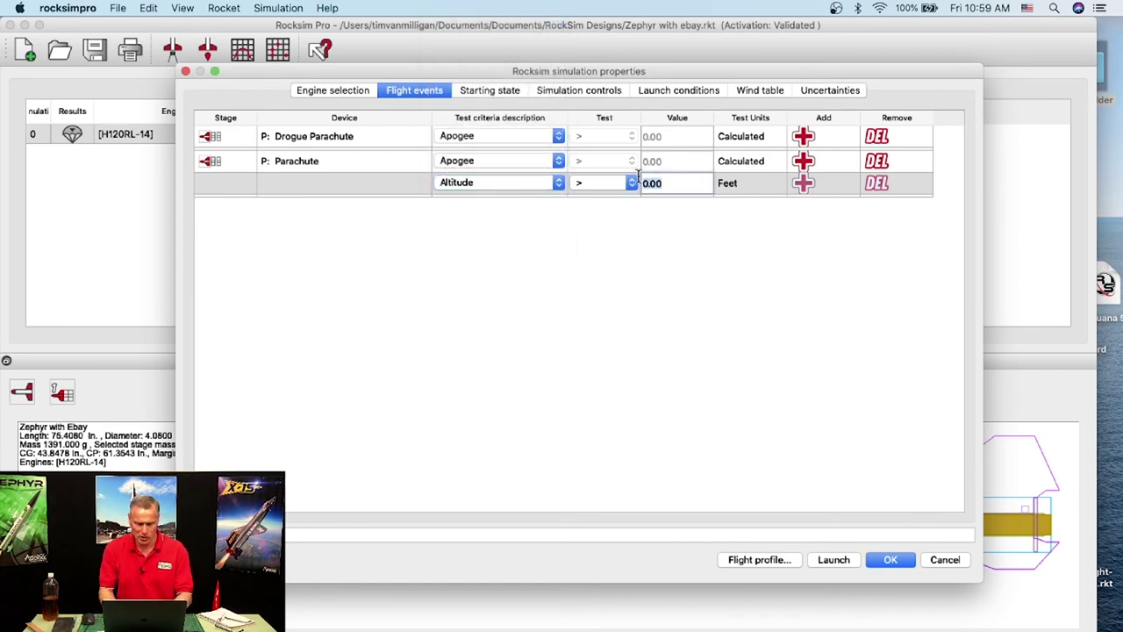
pyautogui.write('300')
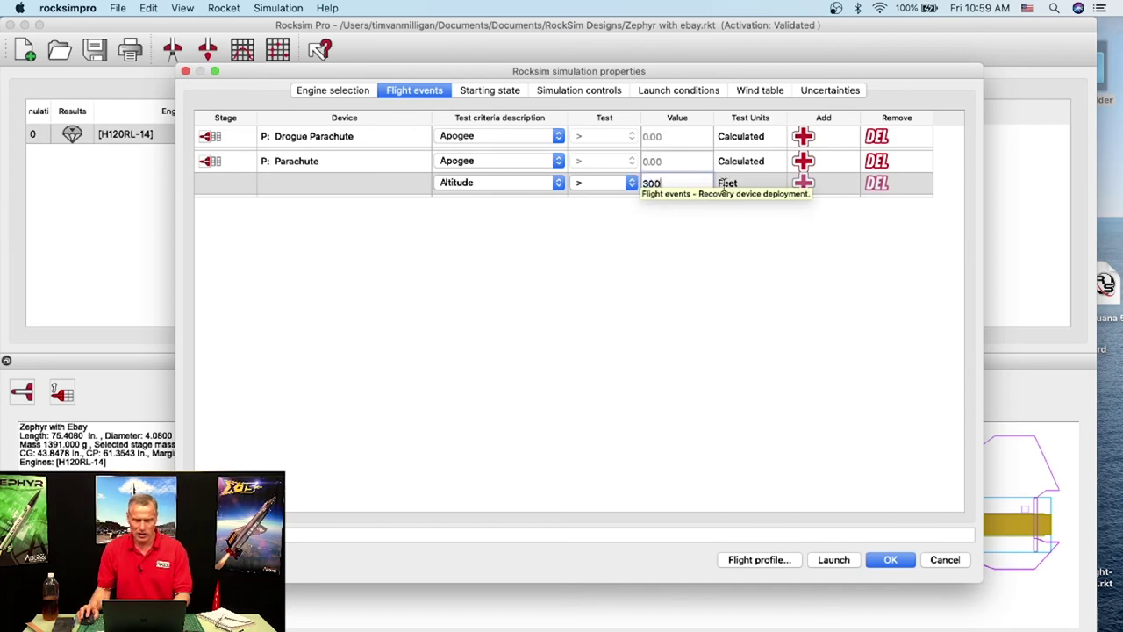
pyautogui.press('Tab')
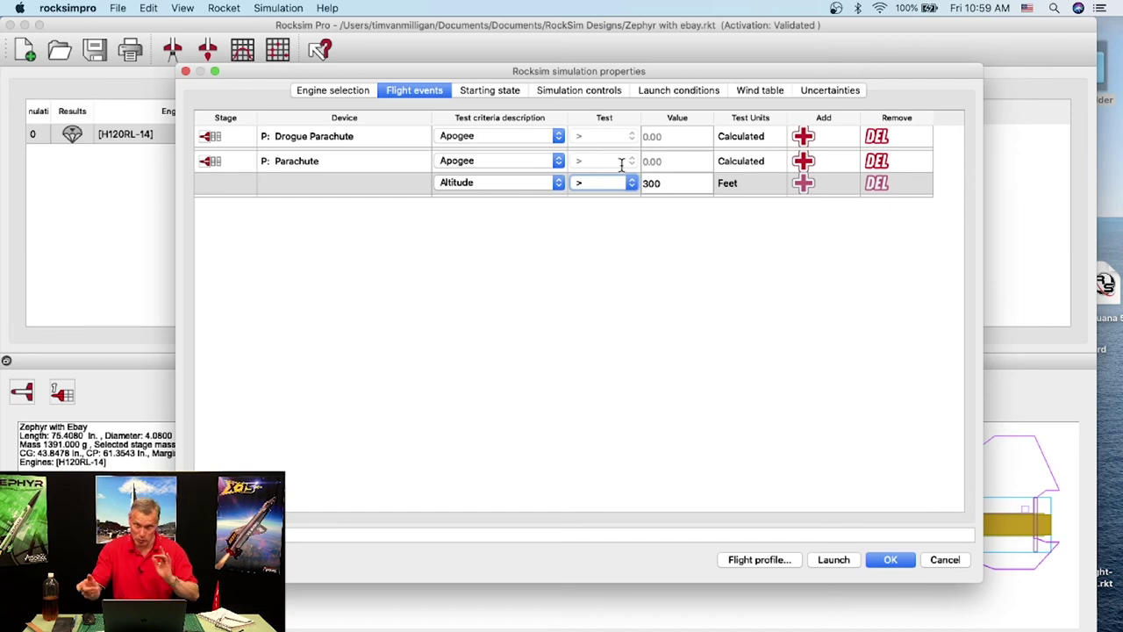
# Set the starting state's launch guide length to 98 in. and its angle from vertical to 0 degrees.
pyautogui.click(487, 92)
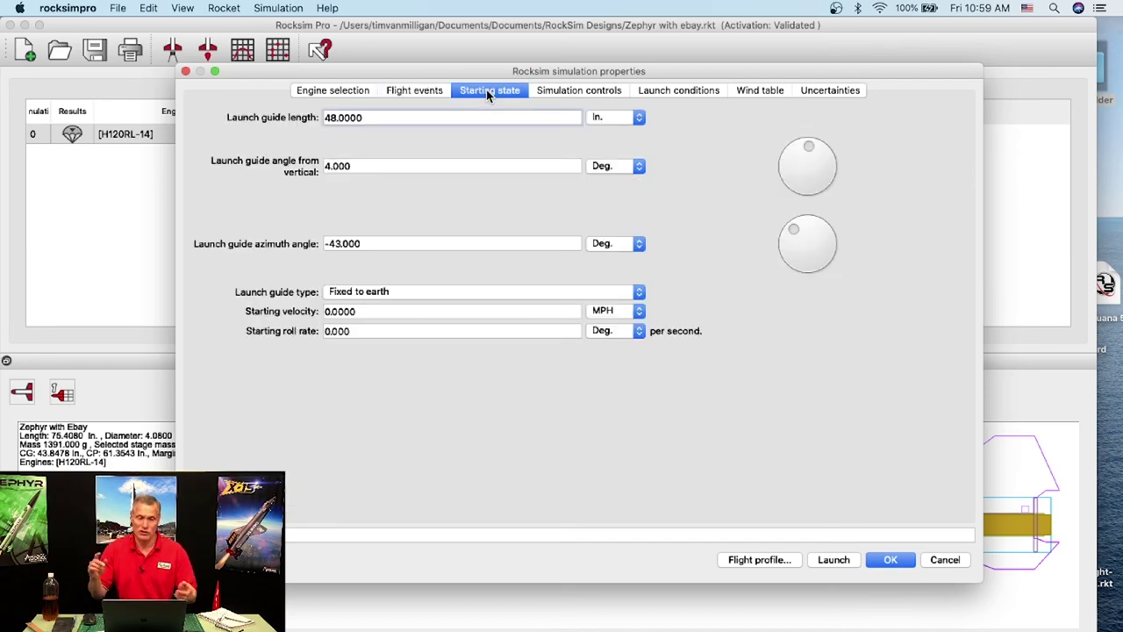
pyautogui.moveTo(380, 117); pyautogui.dragTo(308, 111)
pyautogui.write('98')
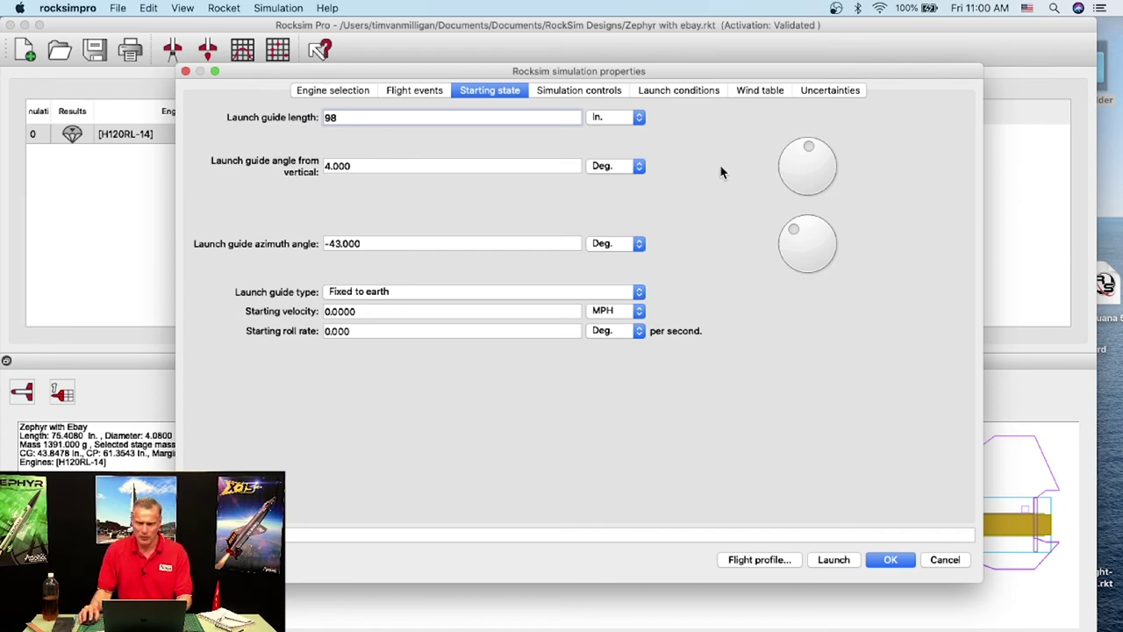
pyautogui.click(356, 170)
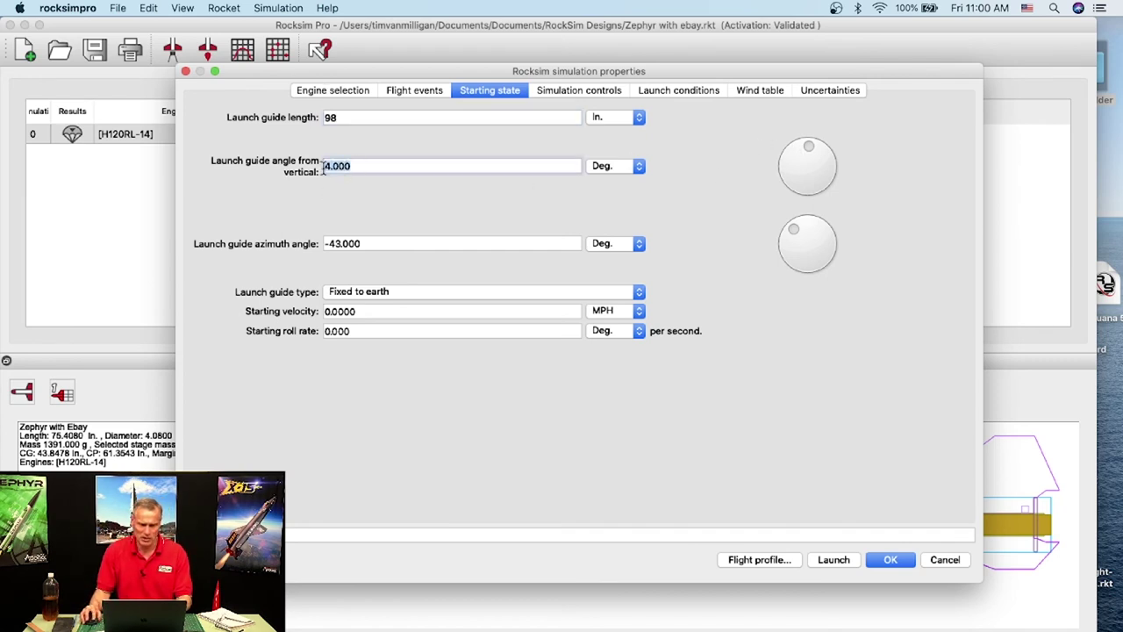
pyautogui.write('0')
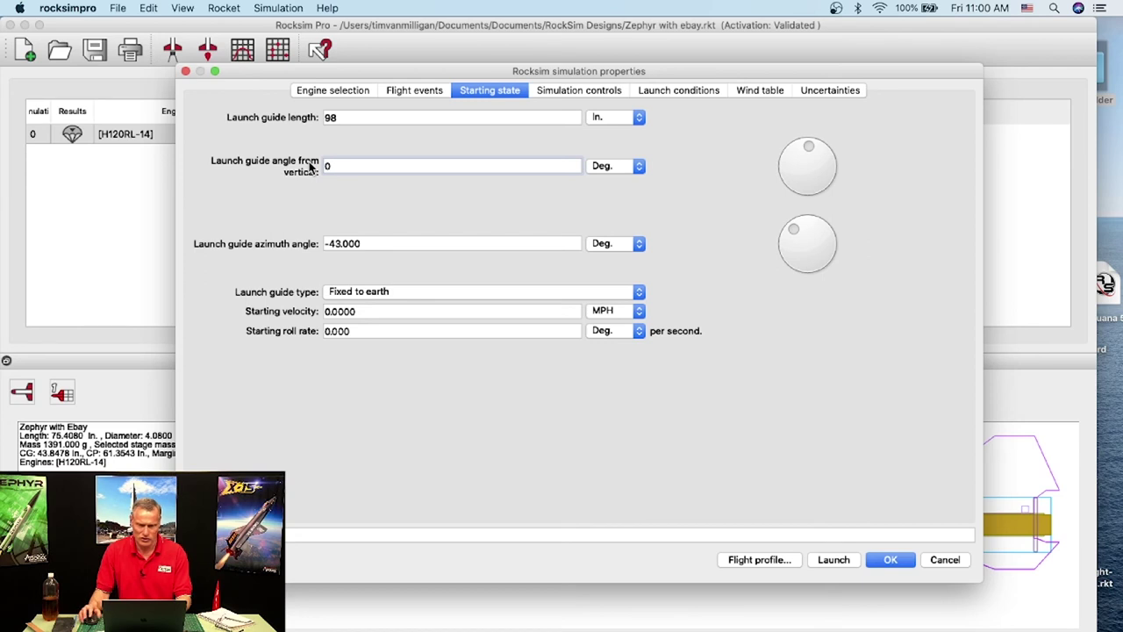
pyautogui.click(810, 151)
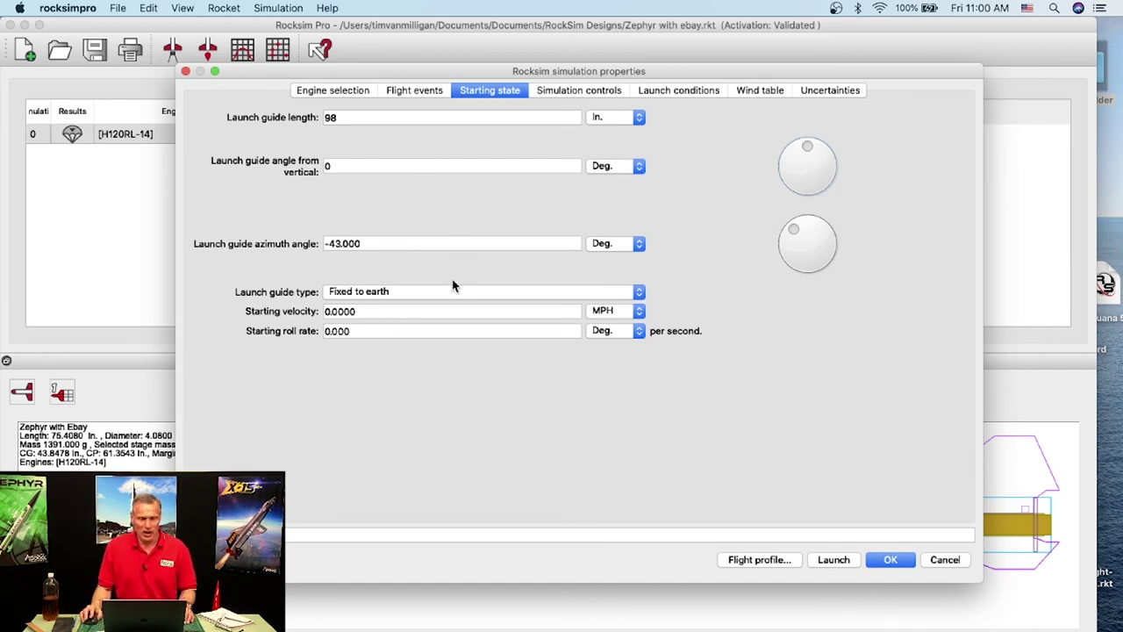
# Check the launch conditions, run the flight profile simulation, and enlarge the 3D flight window.
pyautogui.click(665, 97)
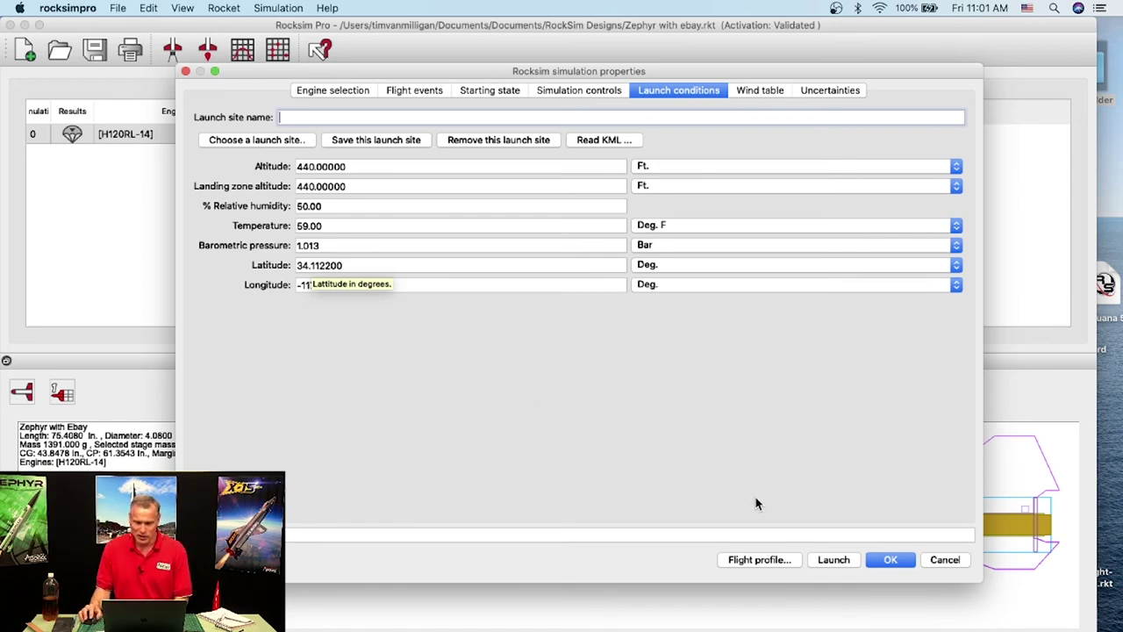
pyautogui.click(760, 560)
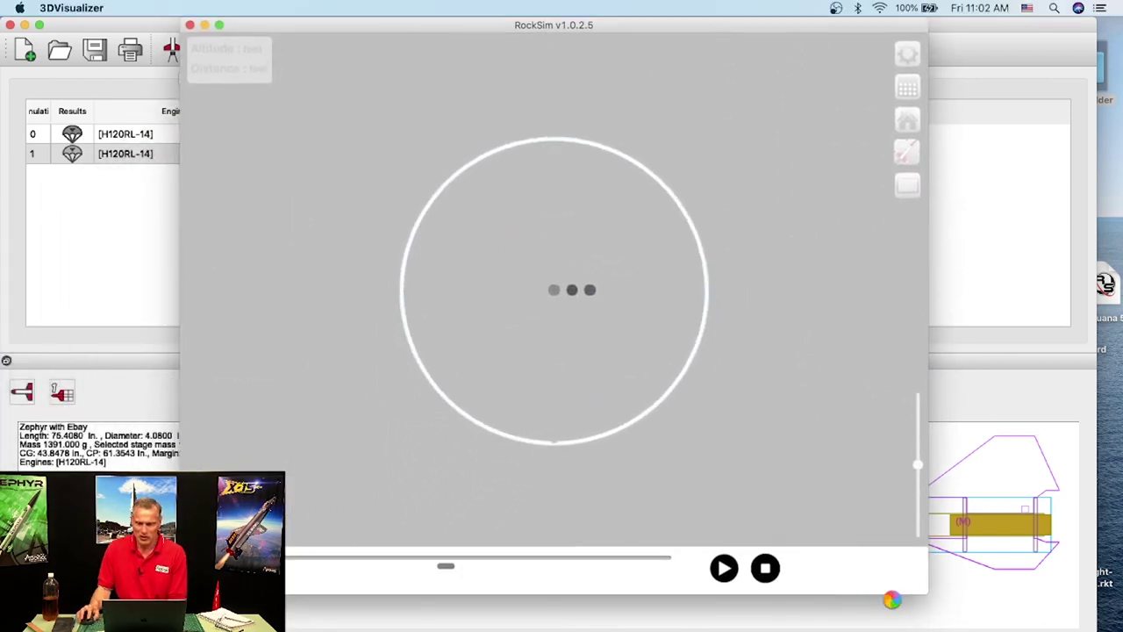
pyautogui.moveTo(923, 589); pyautogui.dragTo(1054, 627)
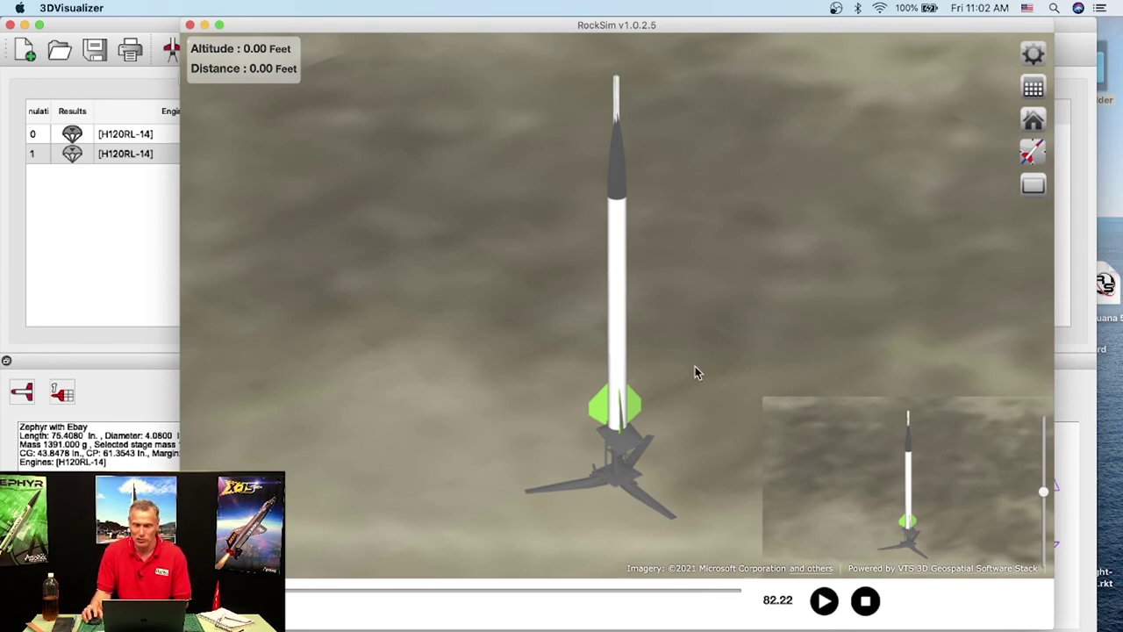
# Examine the launch site's location in the satellite imagery, from the launch pad out to the wider region around it.
pyautogui.scroll(-5, 654, 265)
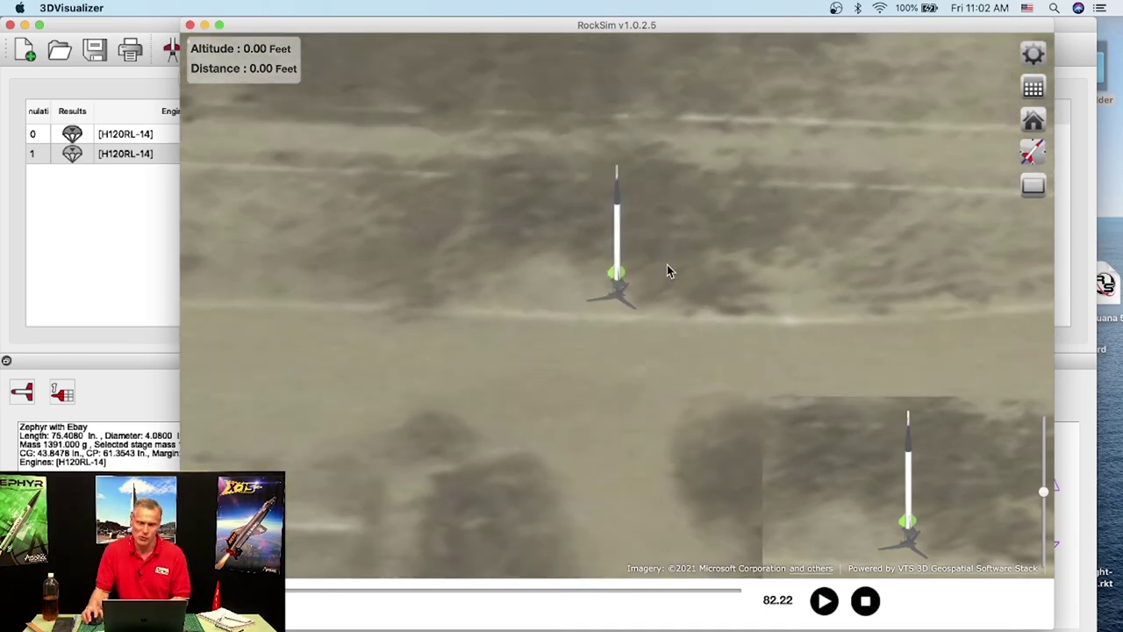
pyautogui.scroll(-5, 694, 270)
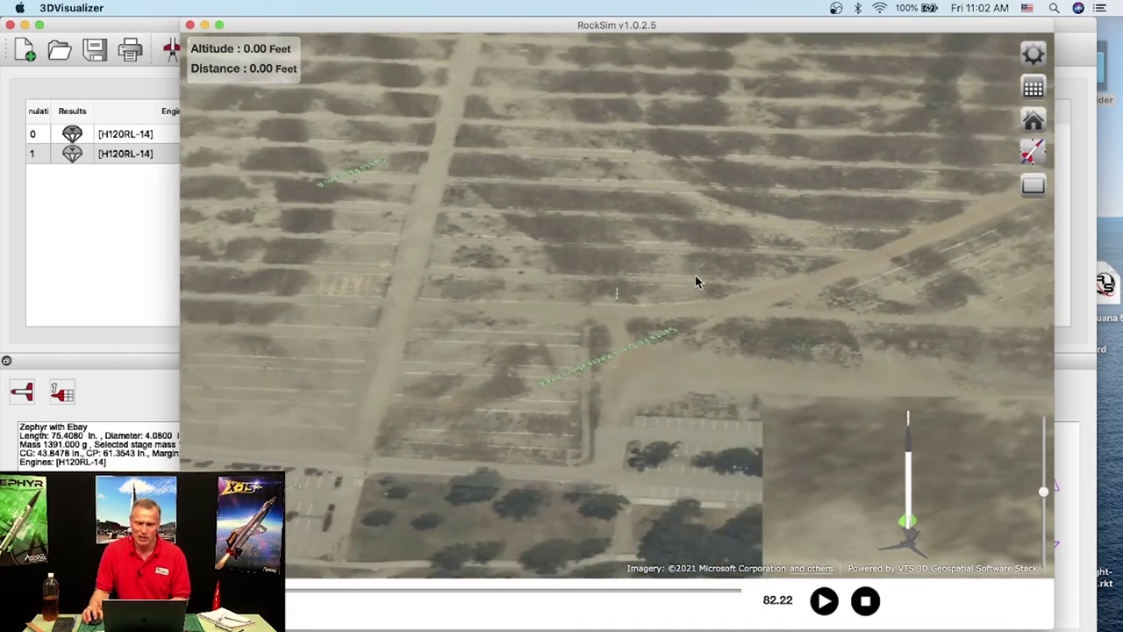
pyautogui.scroll(-8, 698, 282)
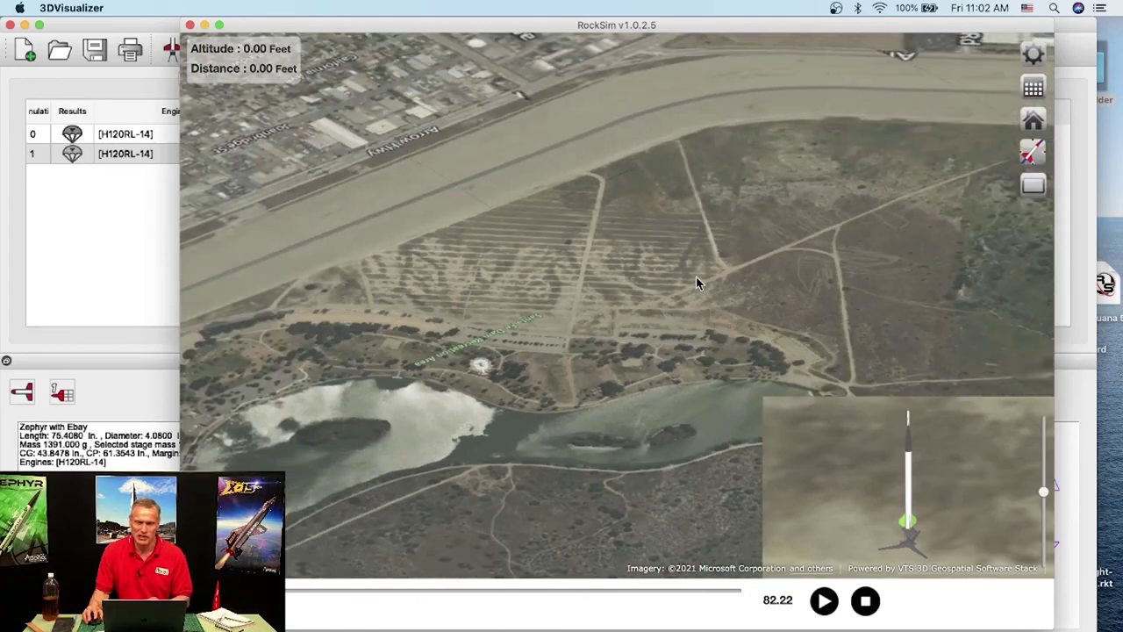
pyautogui.scroll(-5, 699, 285)
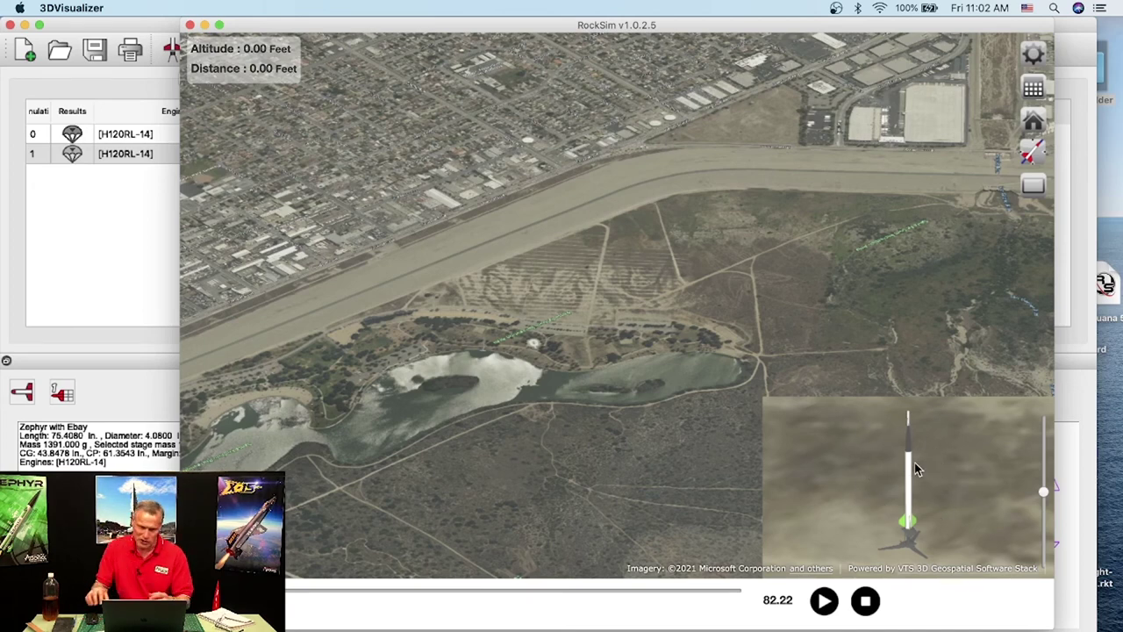
pyautogui.scroll(3, 629, 271)
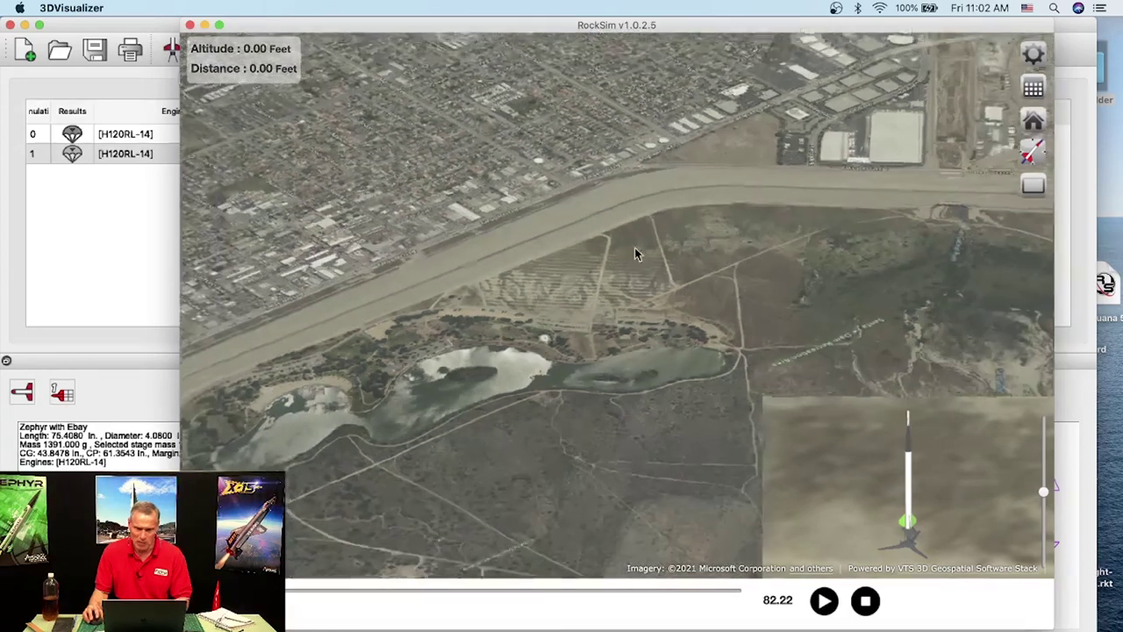
pyautogui.scroll(-5, 587, 226)
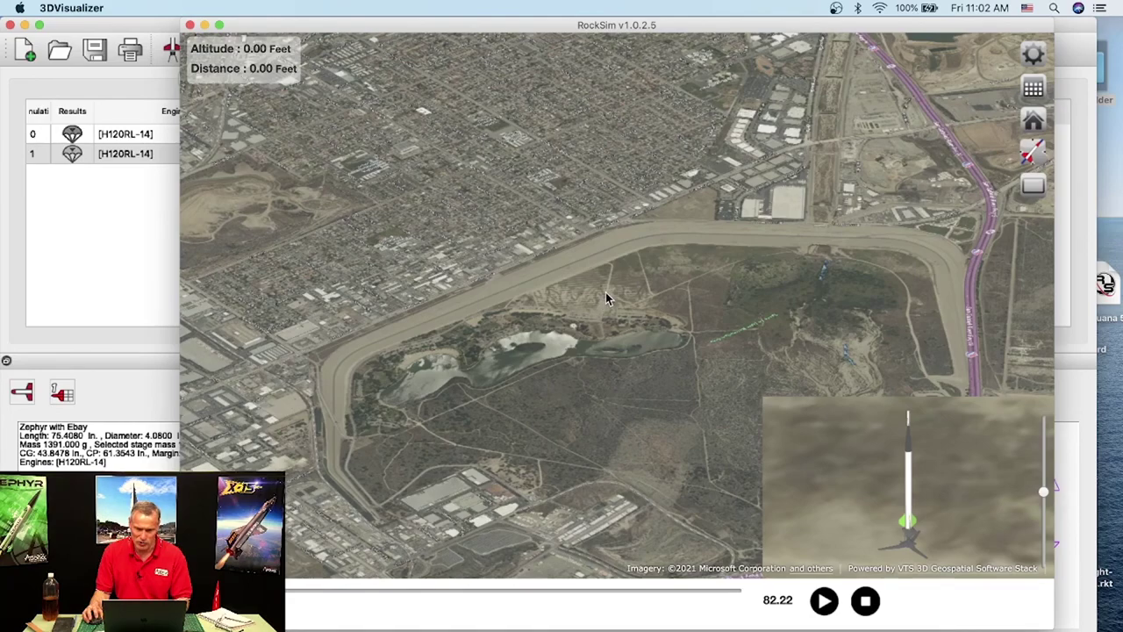
pyautogui.scroll(2, 607, 296)
pyautogui.scroll(5, 606, 296)
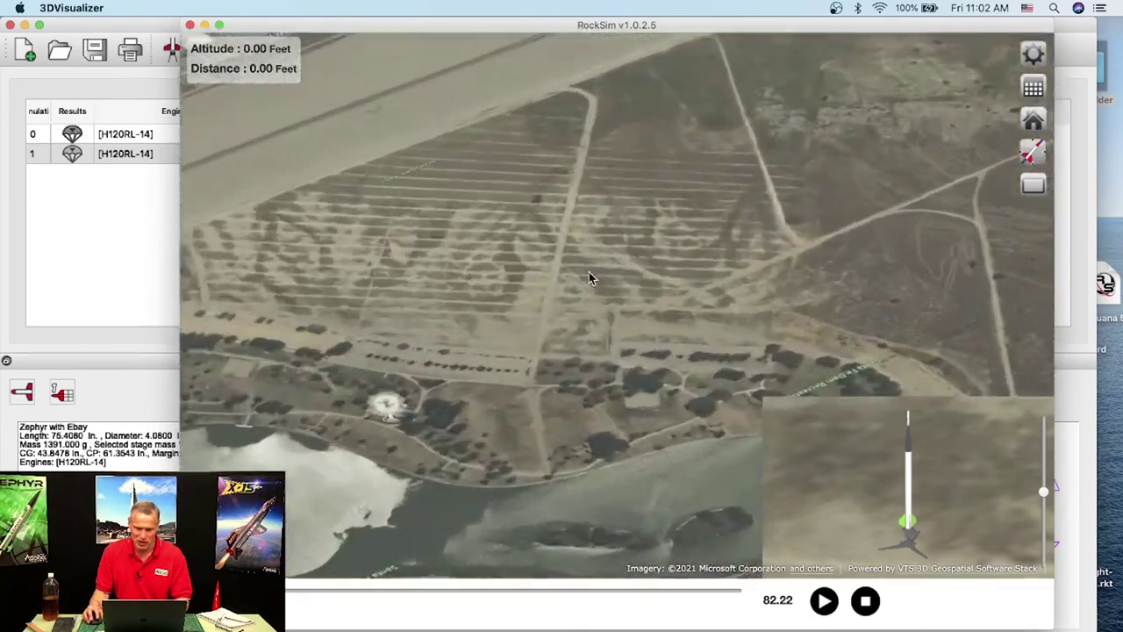
pyautogui.scroll(4, 564, 251)
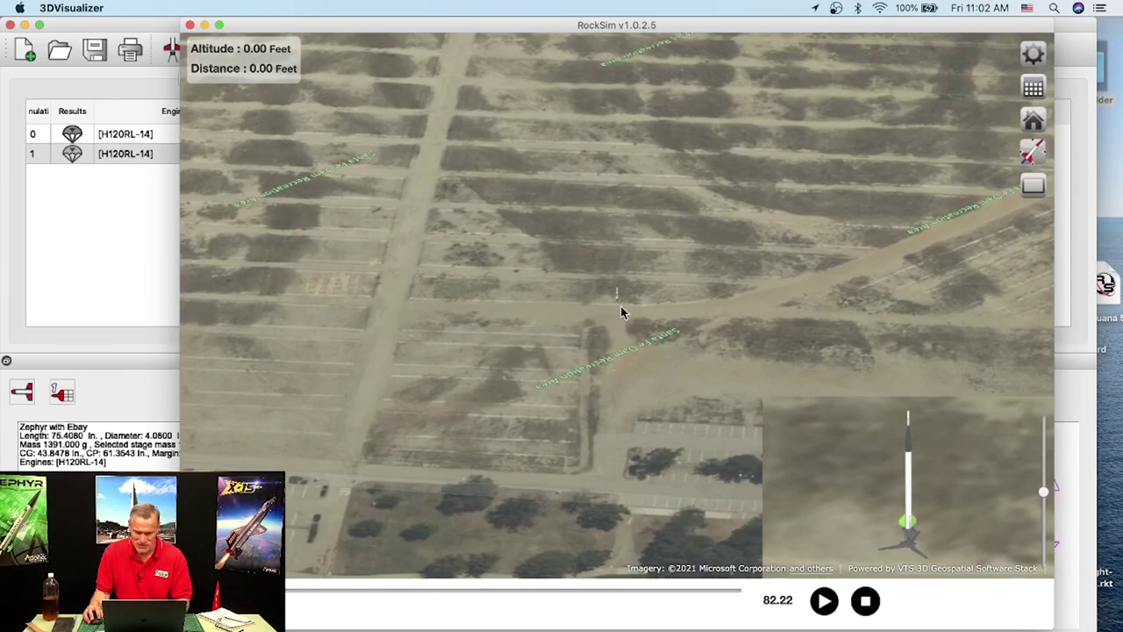
pyautogui.scroll(-5, 619, 311)
pyautogui.scroll(-5, 628, 309)
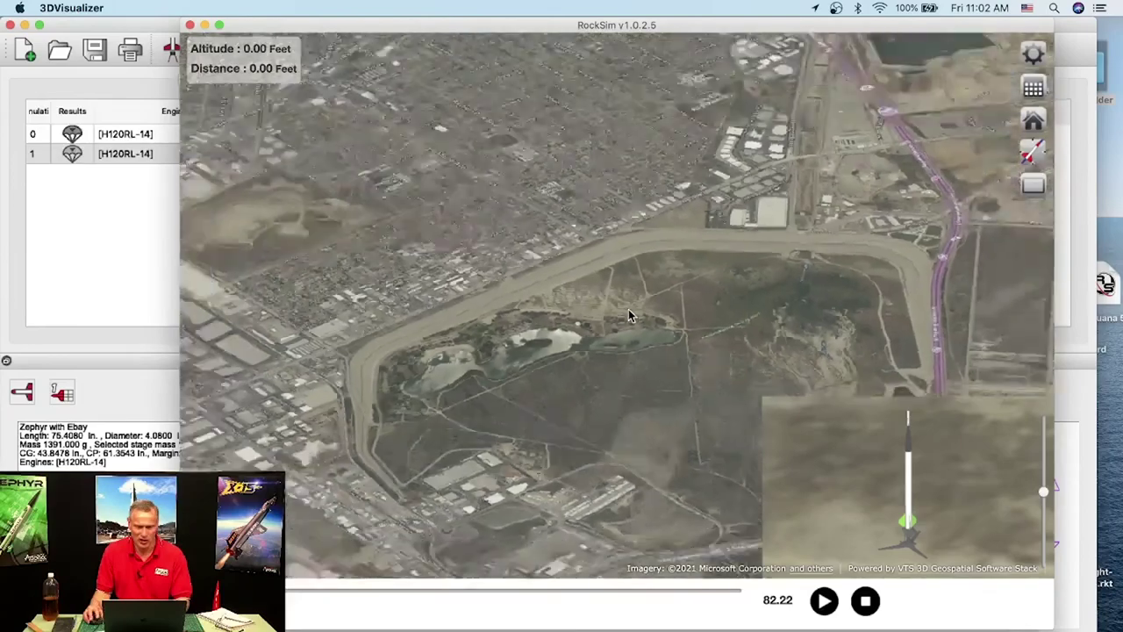
pyautogui.scroll(-8, 629, 316)
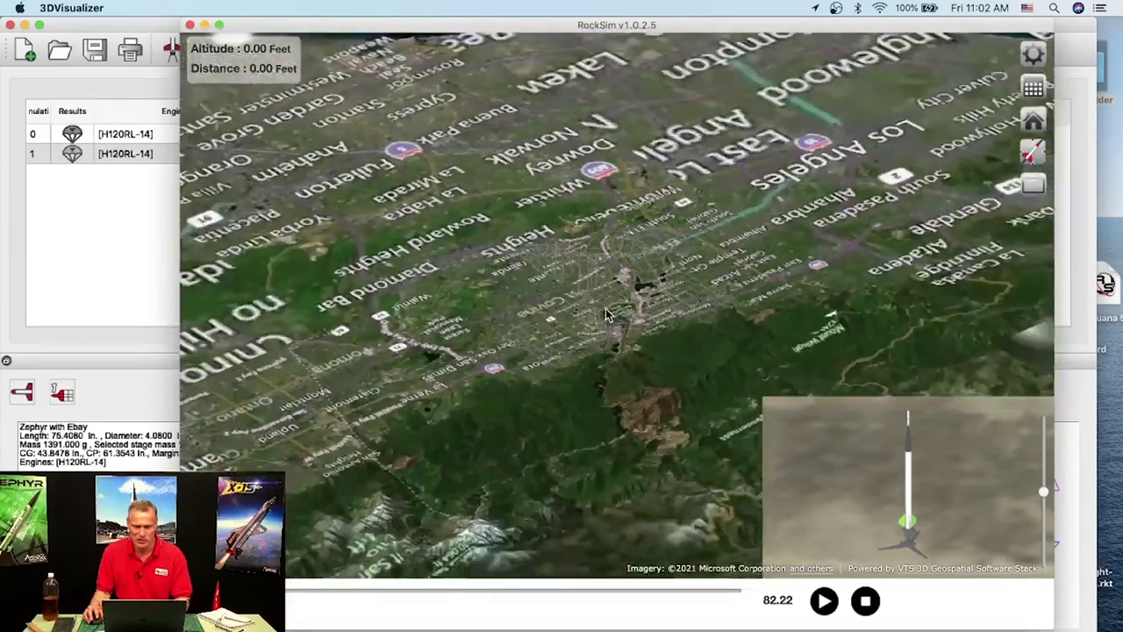
pyautogui.scroll(-6, 607, 311)
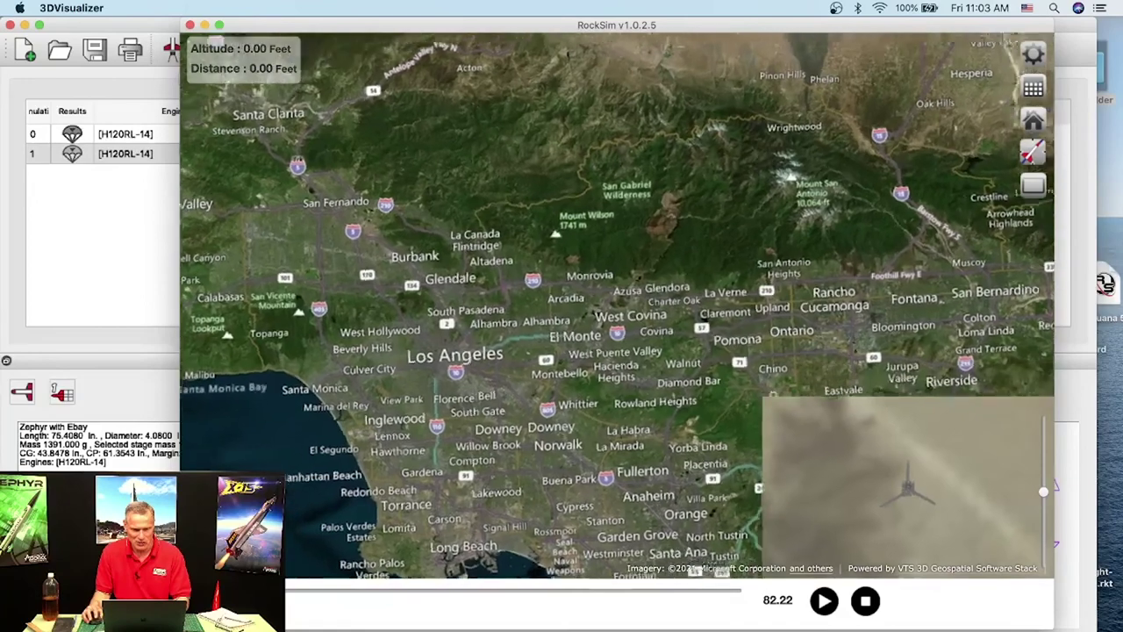
pyautogui.scroll(-2, 530, 386)
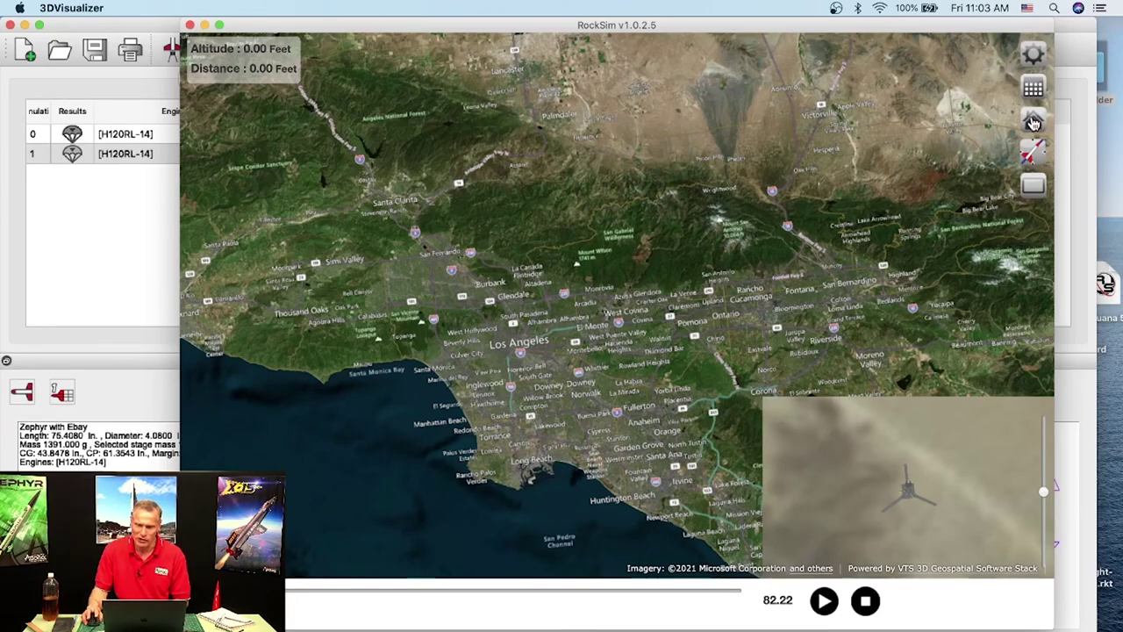
# Reset the 3D flight view to its home position and look at the ground around the launch pad.
pyautogui.click(1033, 123)
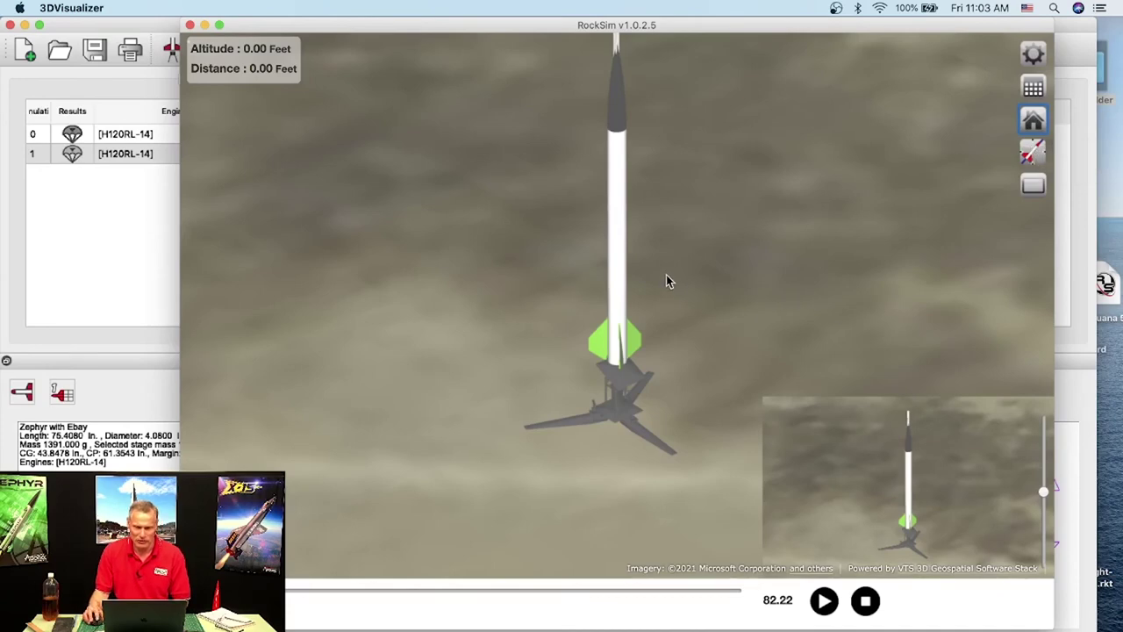
pyautogui.scroll(-10, 666, 276)
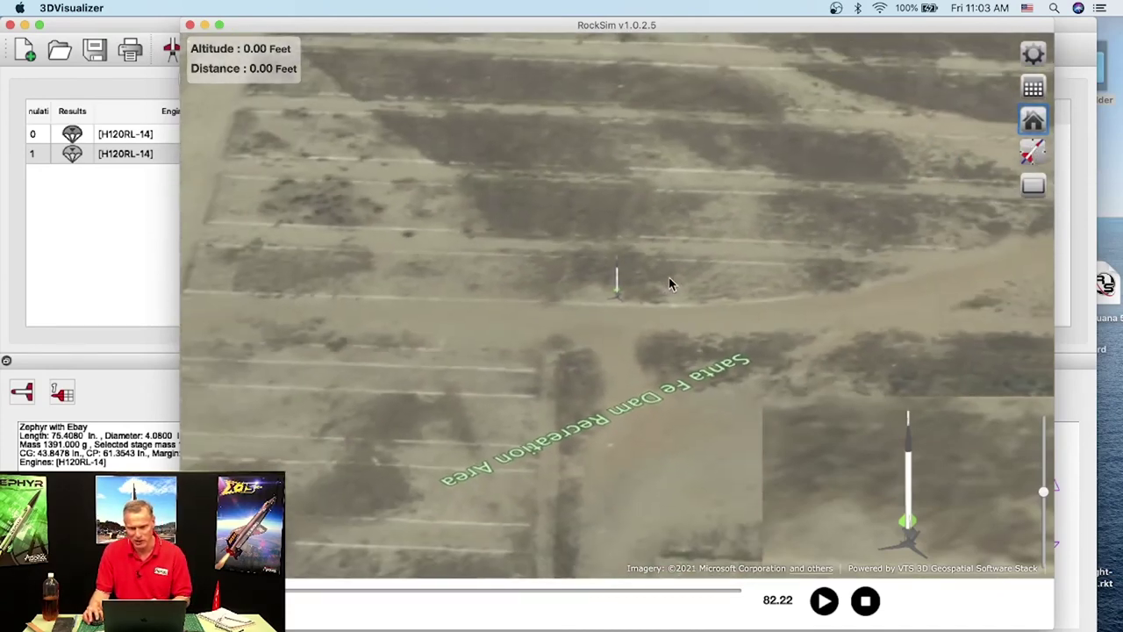
pyautogui.scroll(-3, 669, 283)
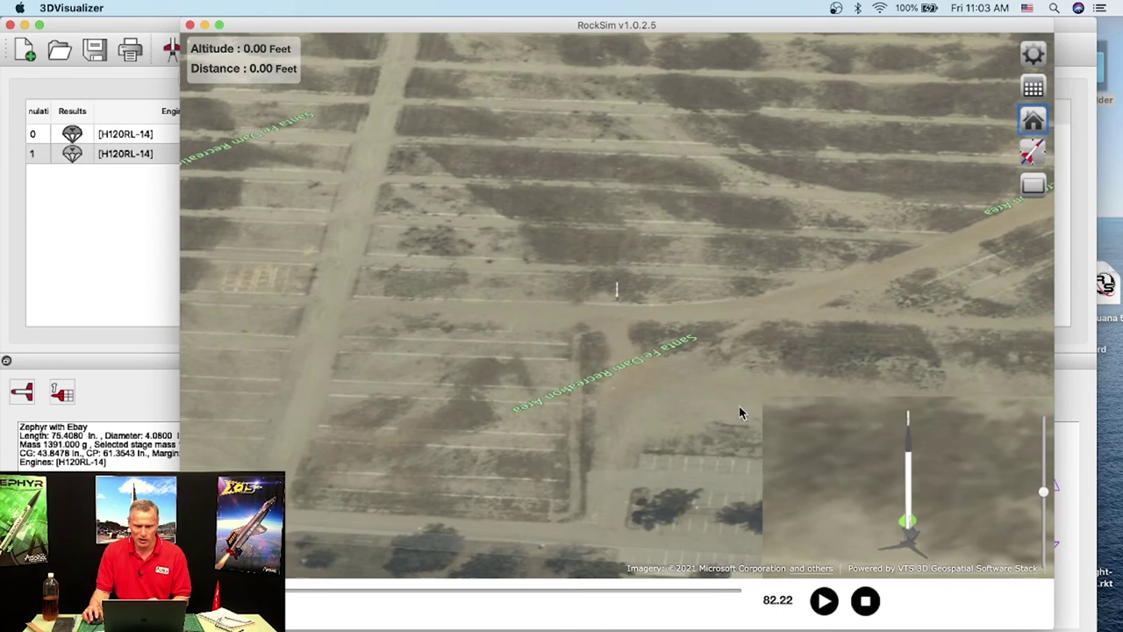